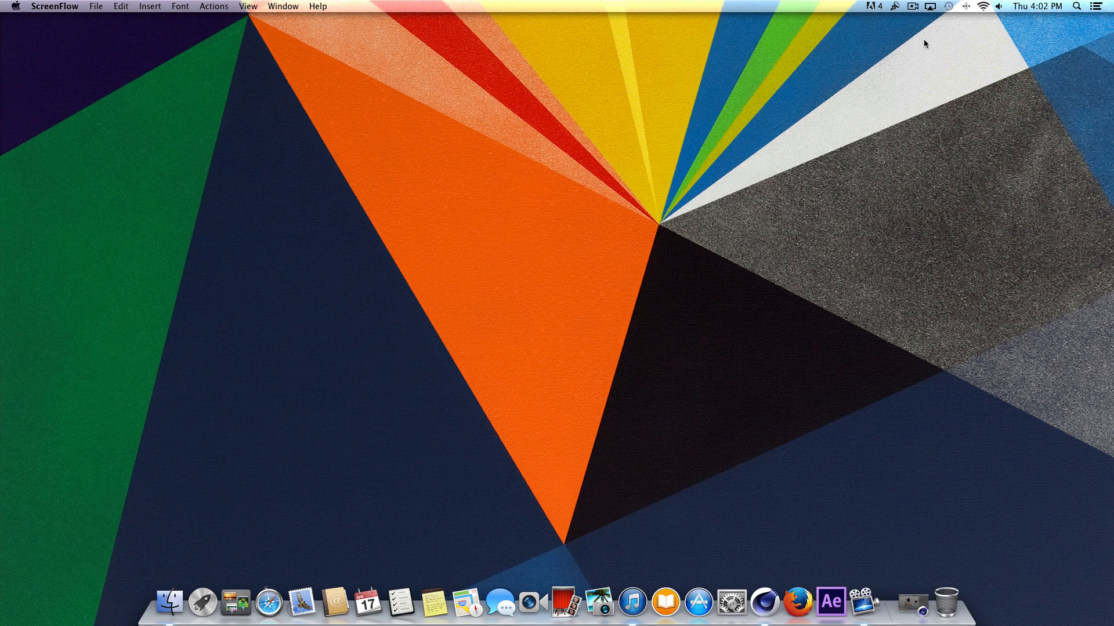
- Bring up the finished Text Flip Reveal scene and examine its wooden panels and letter blocks from several angles
left_click(912, 603)
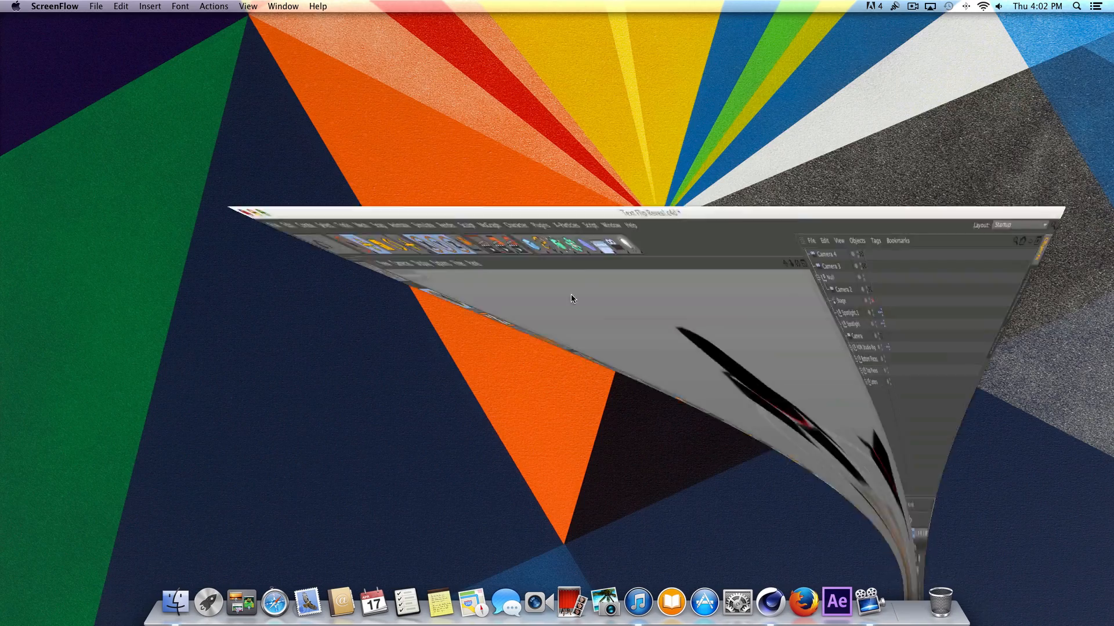
left_click_drag(720, 69, 783, 88)
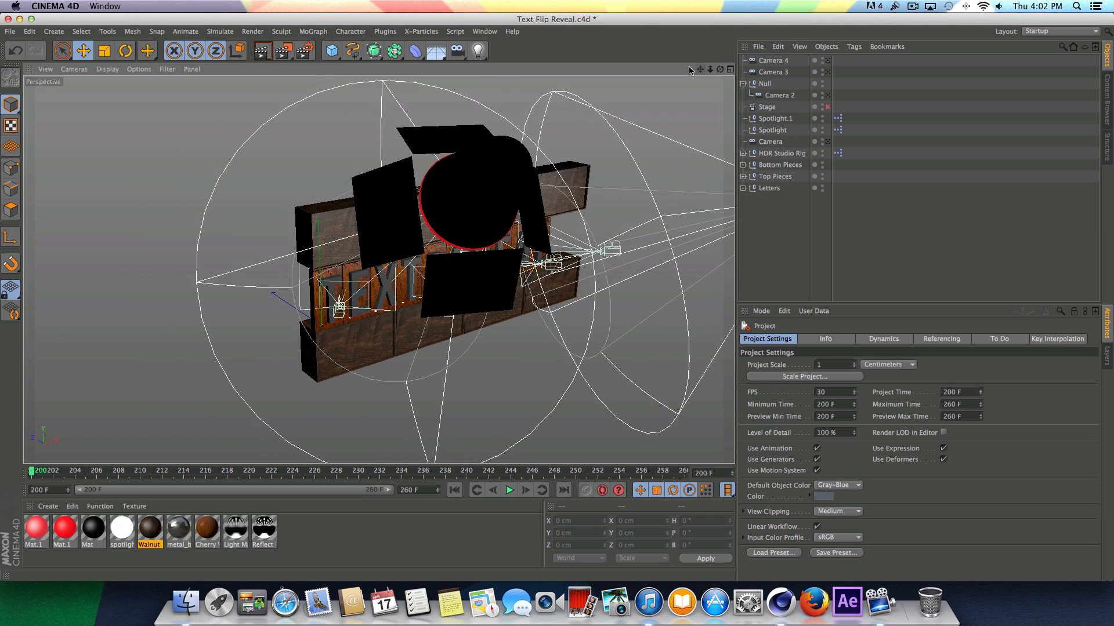
left_click_drag(719, 70, 760, 69)
left_click(377, 198)
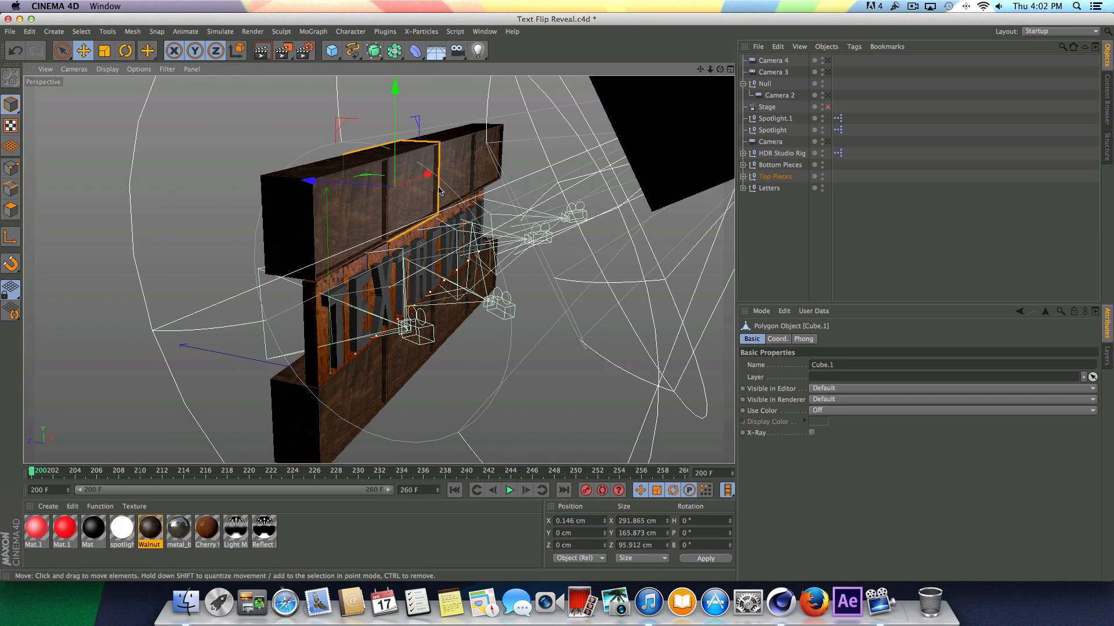
left_click(474, 169)
left_click_drag(720, 69, 667, 70)
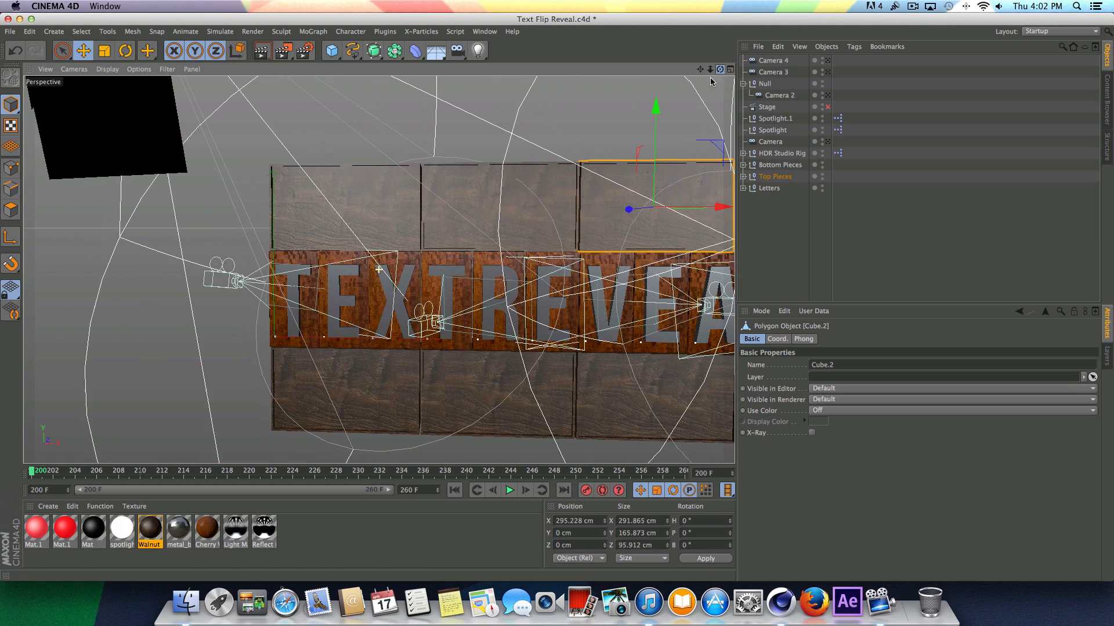
left_click(502, 264)
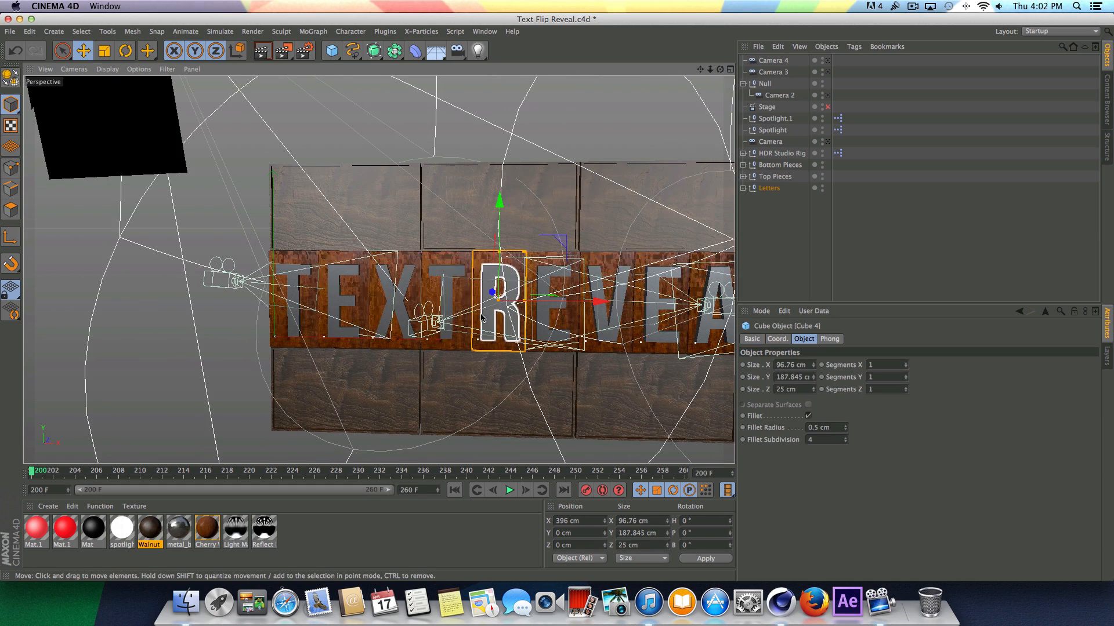
left_click_drag(720, 69, 661, 71)
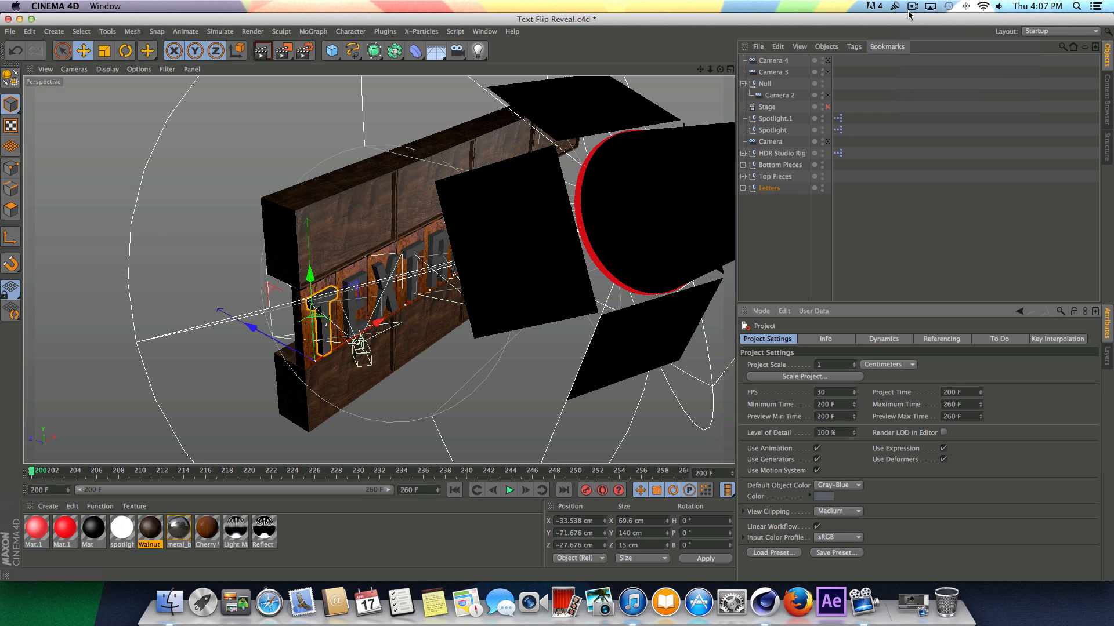
- Create a new project and add a MoText object to it
left_click(10, 31)
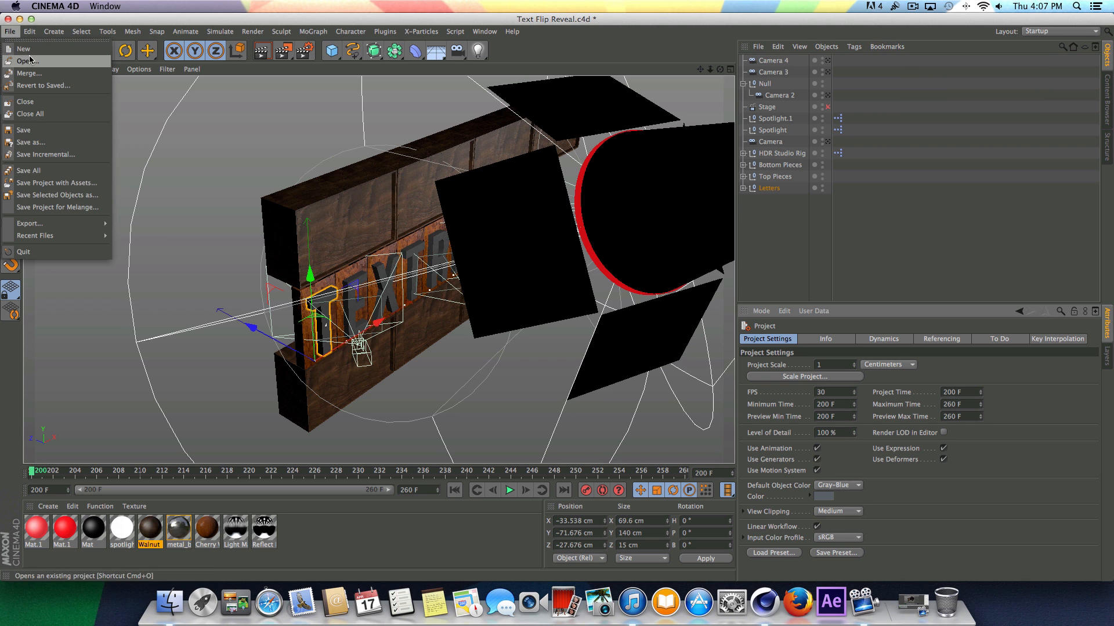
left_click(24, 49)
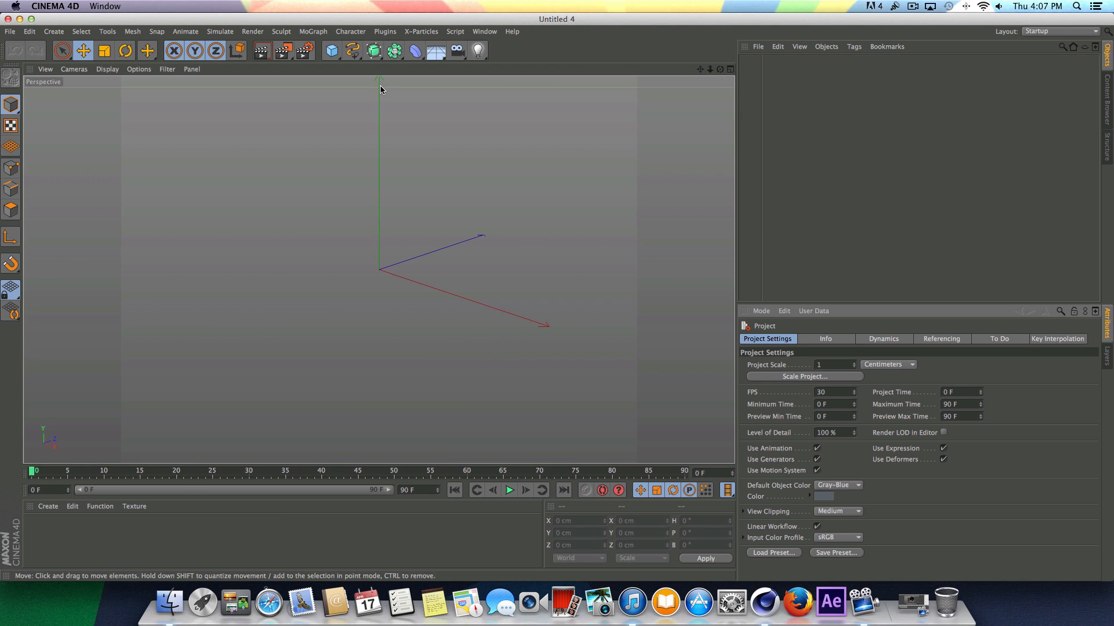
left_click(313, 31)
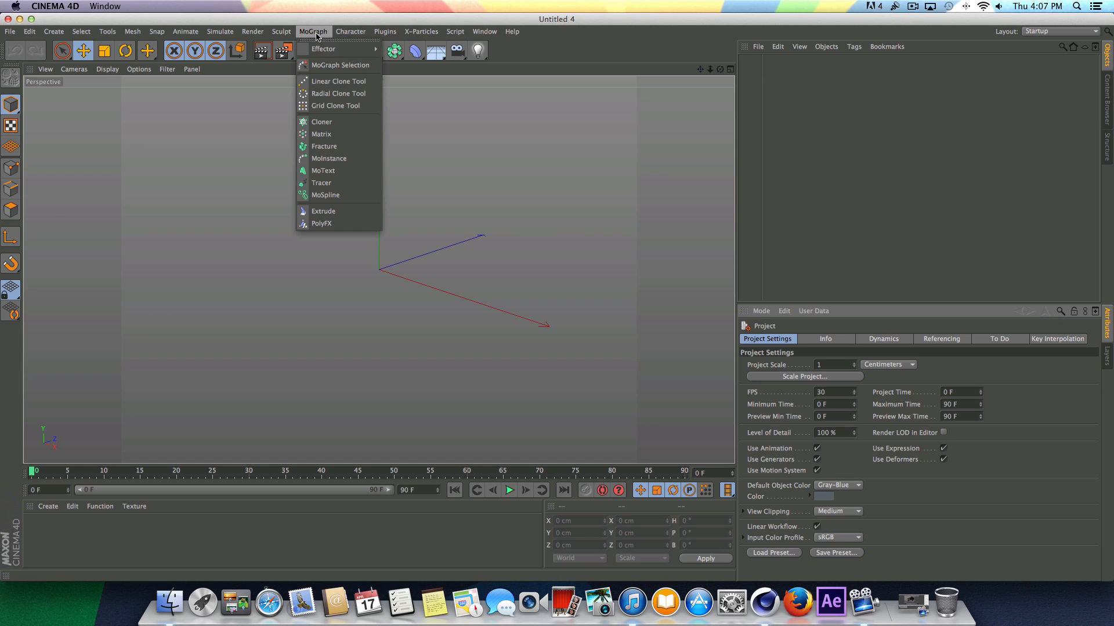
left_click(348, 170)
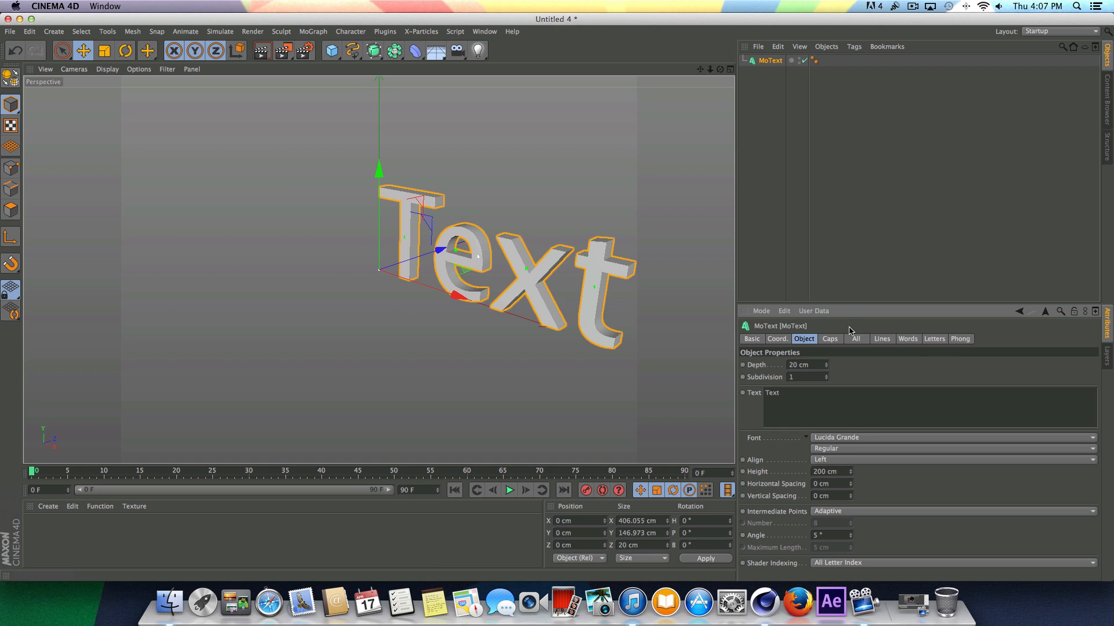
- Set the MoText object's depth to 15 cm
left_click_drag(796, 360, 780, 358)
type("1")
key("Return")
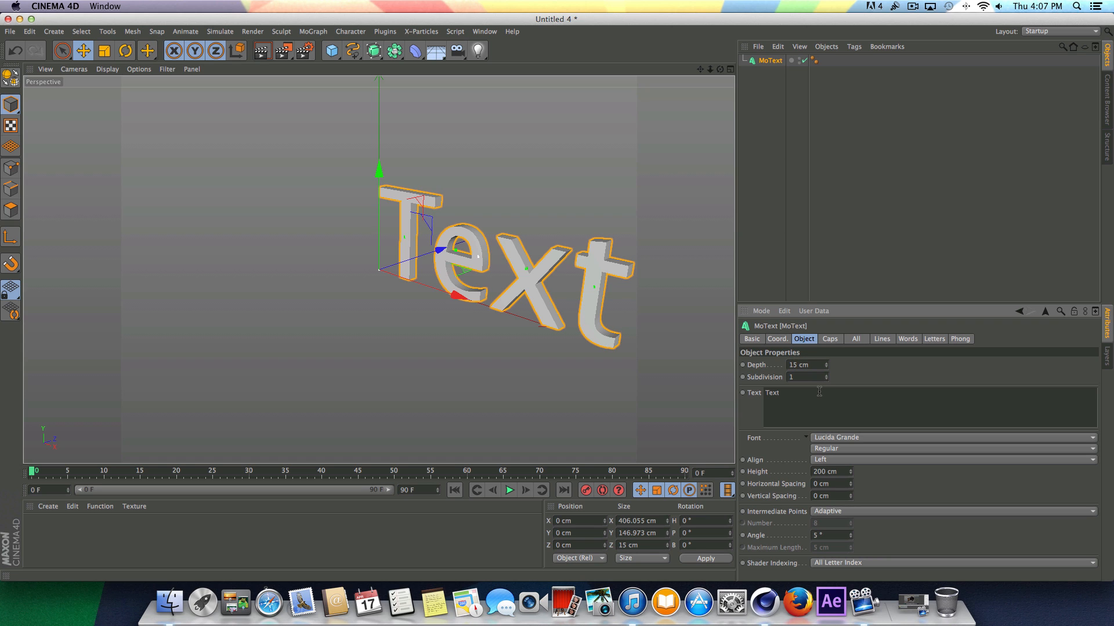
- Change the MoText font to Bebas Neue
left_click(829, 439)
scroll(835, 371, "up", 4)
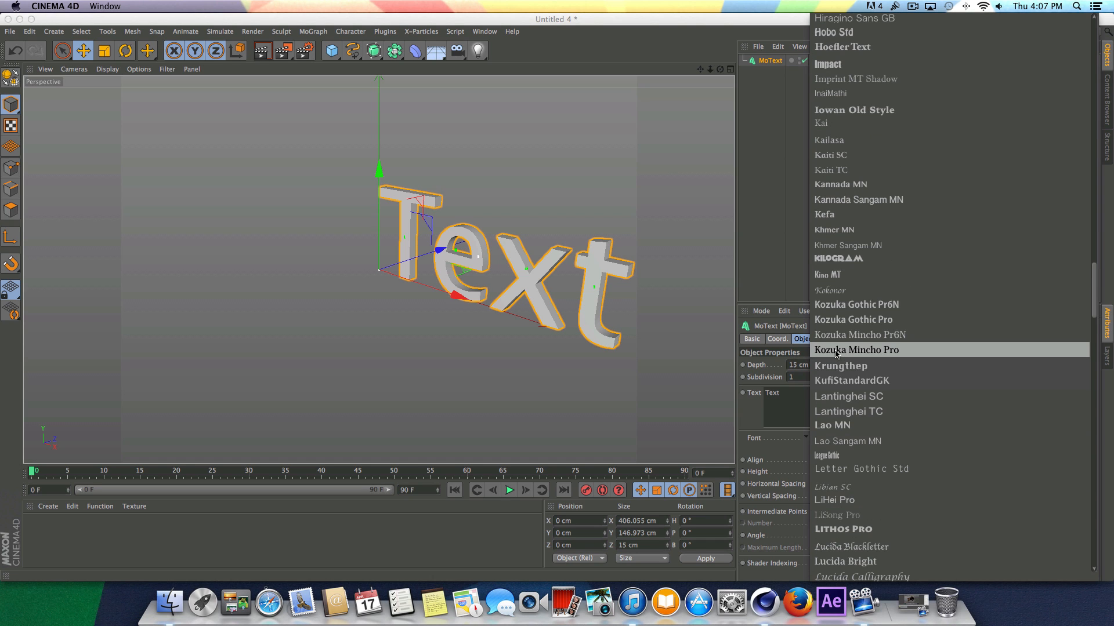
scroll(836, 352, "up", 10)
scroll(838, 334, "up", 3)
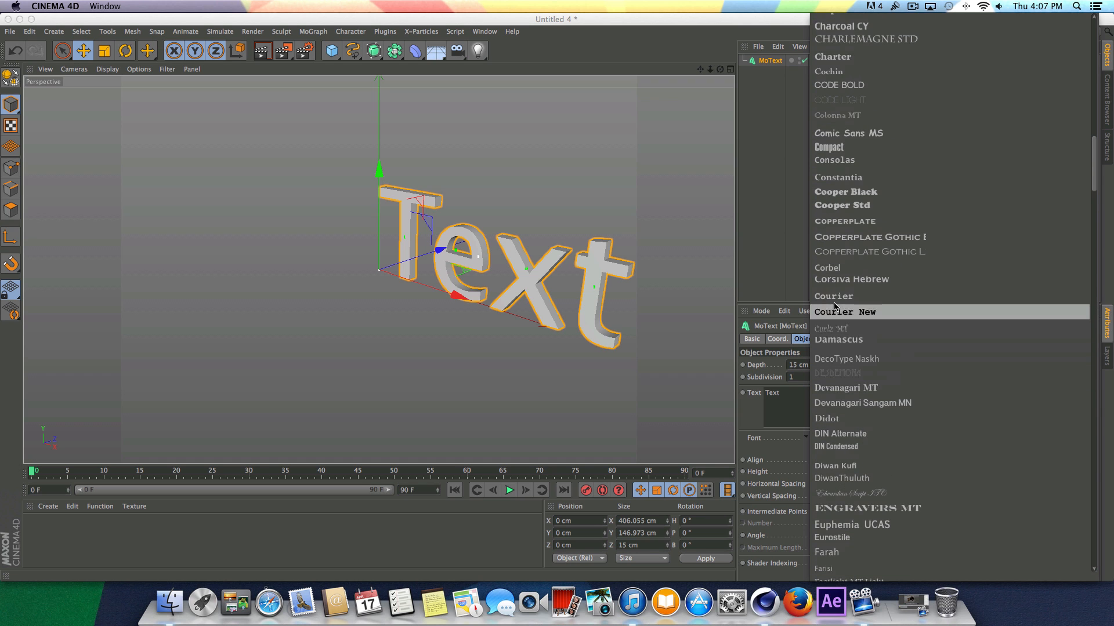
scroll(838, 319, "up", 12)
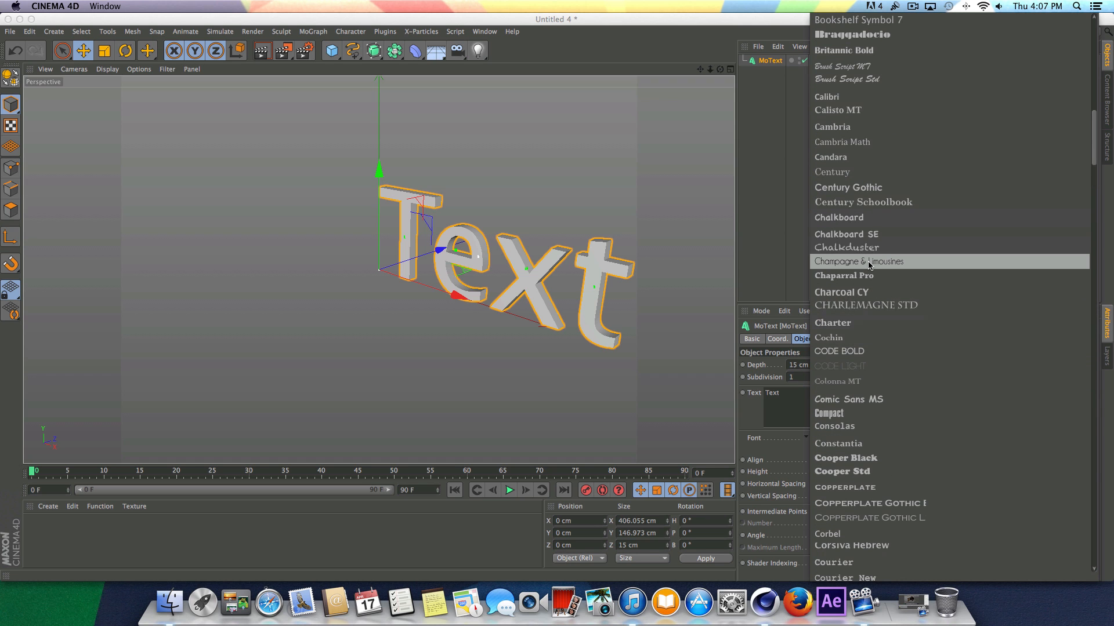
scroll(869, 259, "up", 7)
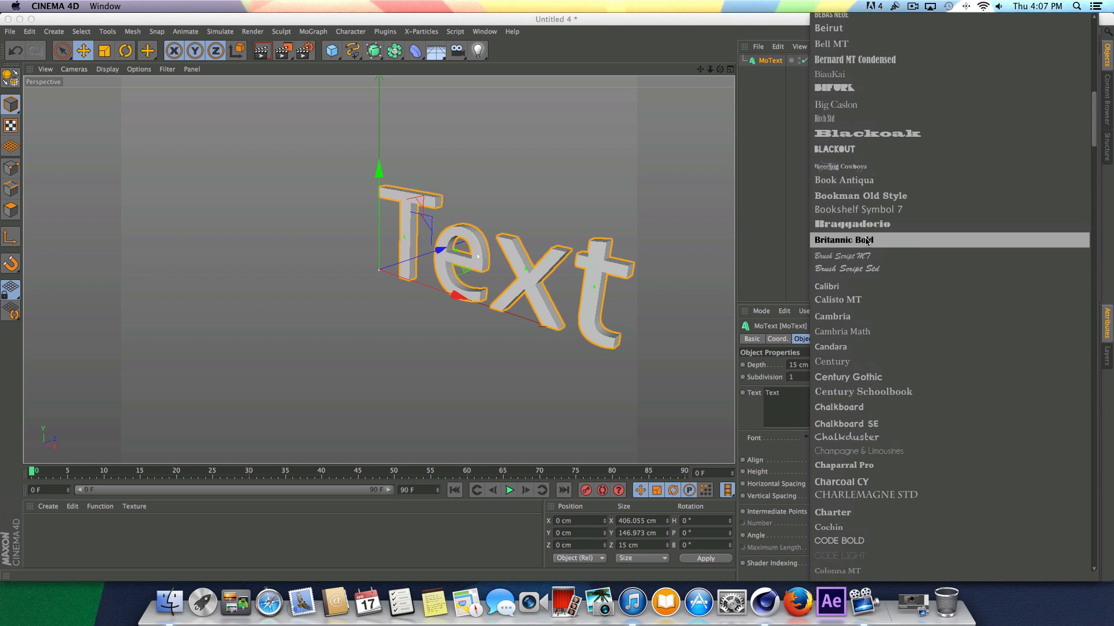
scroll(866, 254, "up", 5)
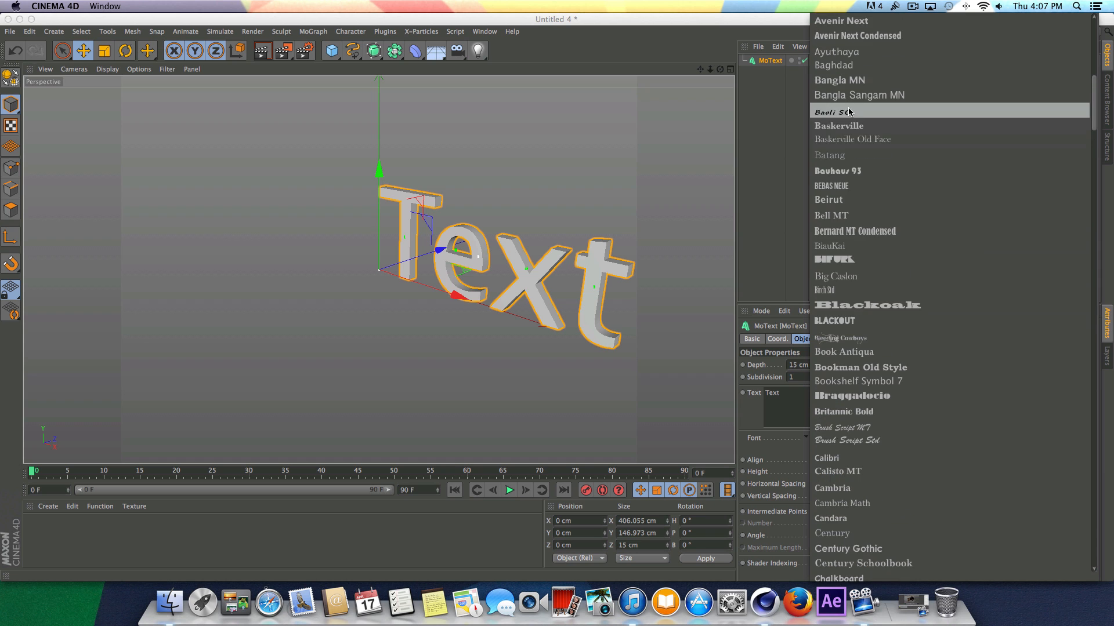
left_click(853, 190)
mouse_move(719, 69)
left_mouse_down()
mouse_move(755, 56)
mouse_move(740, 69)
mouse_move(688, 69)
mouse_move(631, 131)
mouse_move(733, 70)
mouse_move(705, 75)
mouse_move(717, 73)
left_mouse_up()
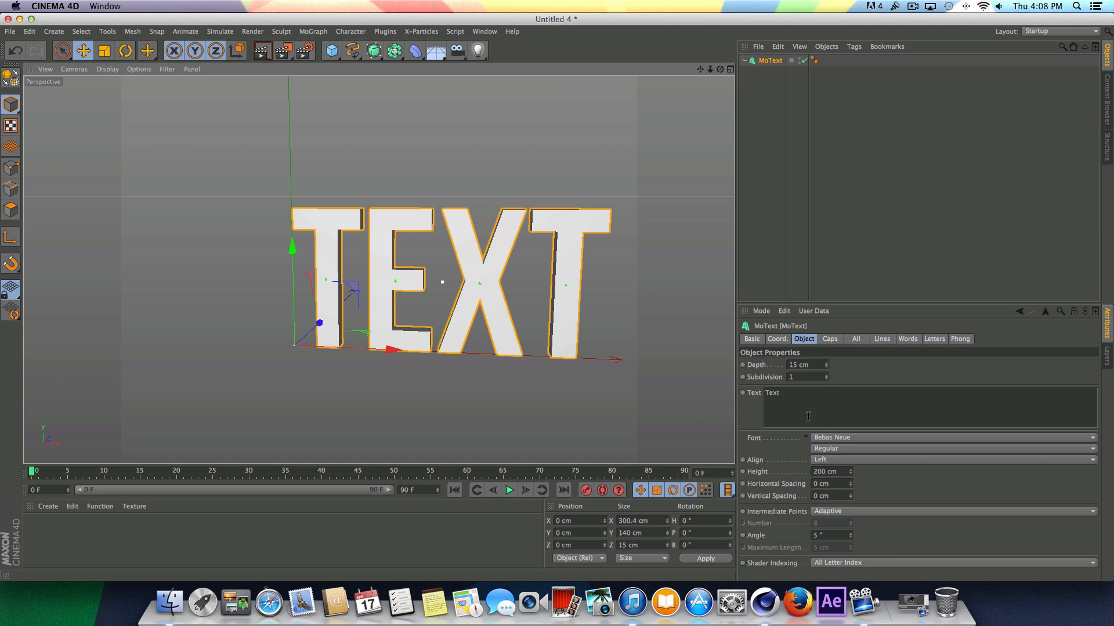
- Extend the MoText wording to "Text Reveal" and remove the space so it reads "TextReveal"
left_click(813, 399)
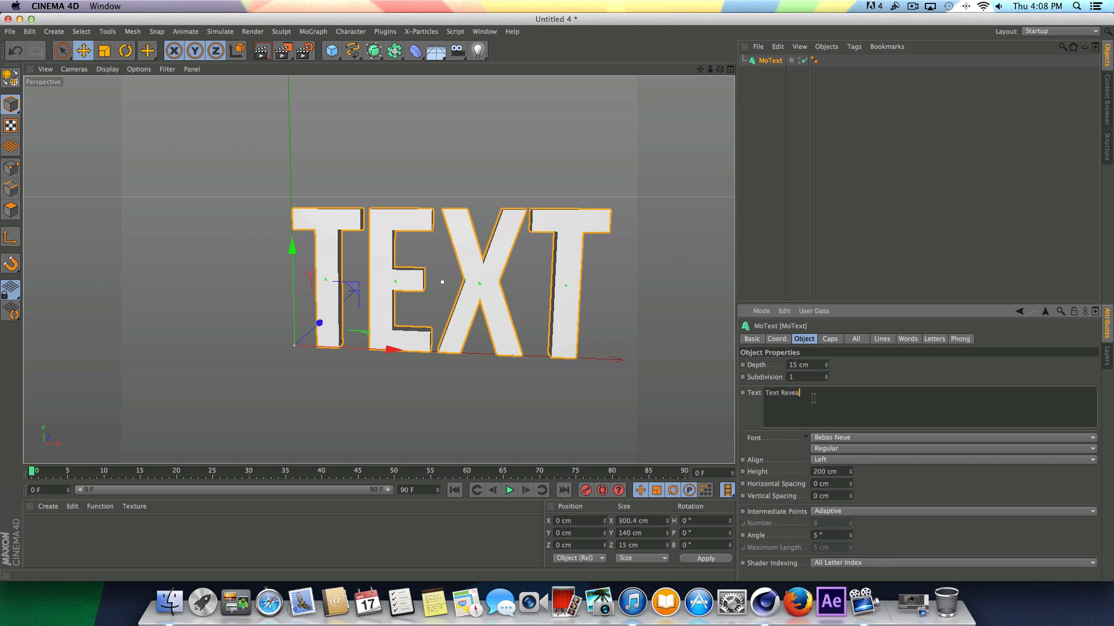
left_click(818, 368)
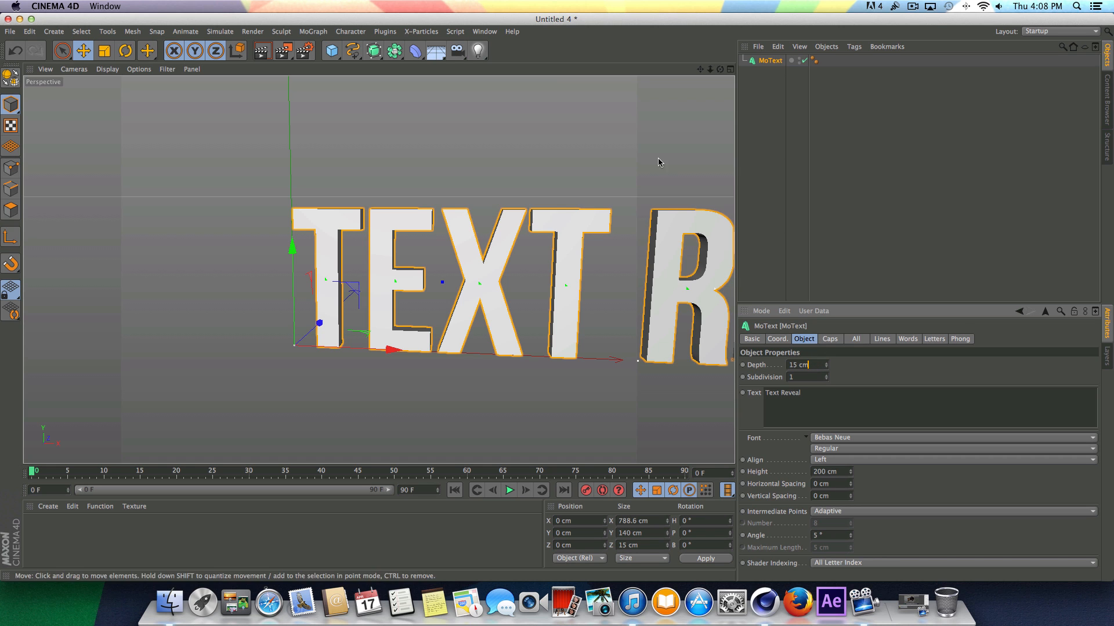
left_click_drag(700, 69, 312, 77)
scroll(659, 135, "down", 4)
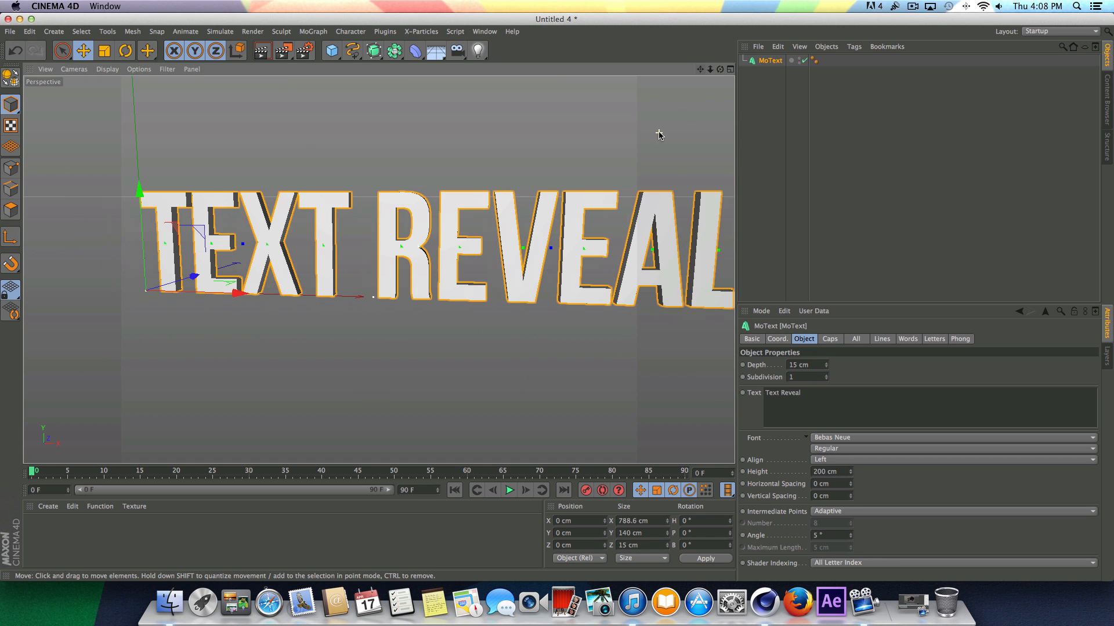
left_click_drag(720, 70, 737, 105)
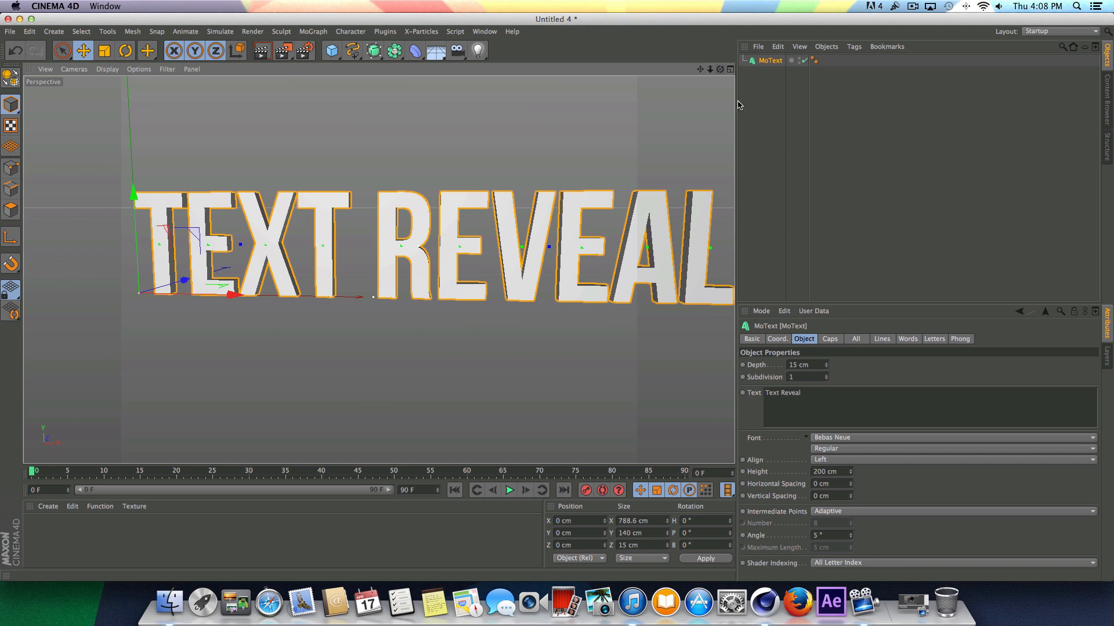
left_click(781, 394)
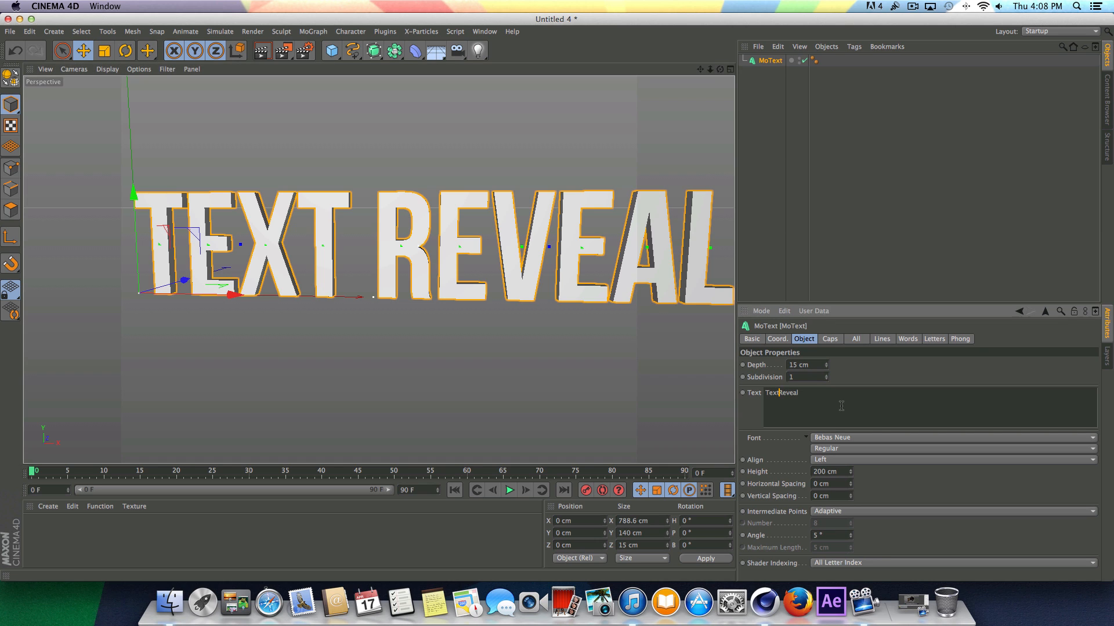
left_click(813, 366)
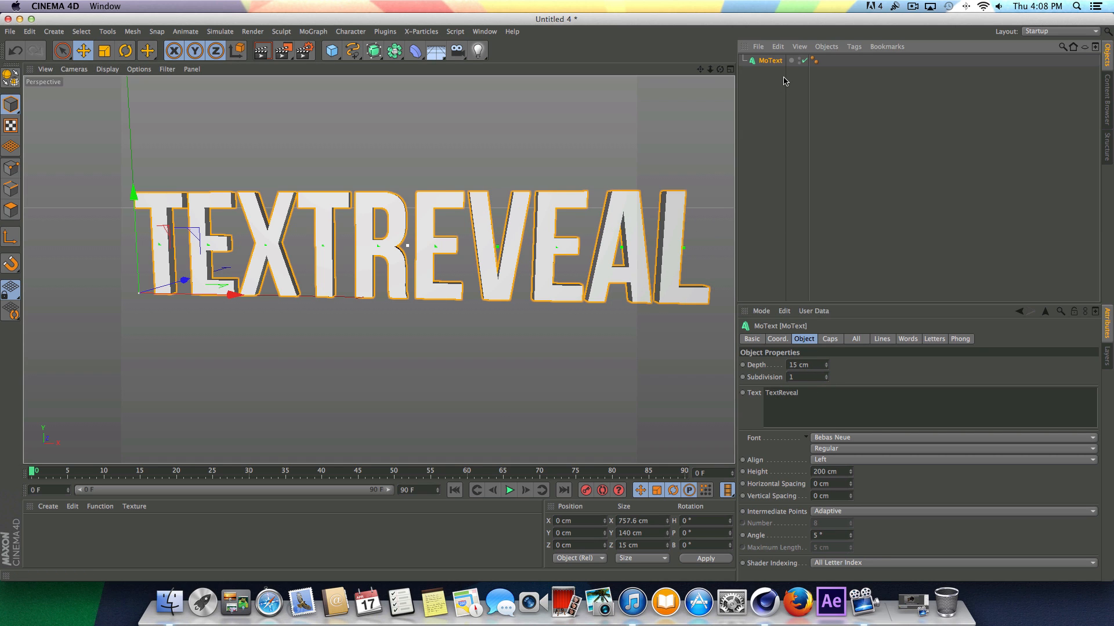
- Make the MoText object editable and expand its hierarchy down to the individual letter Extrude objects
key("c")
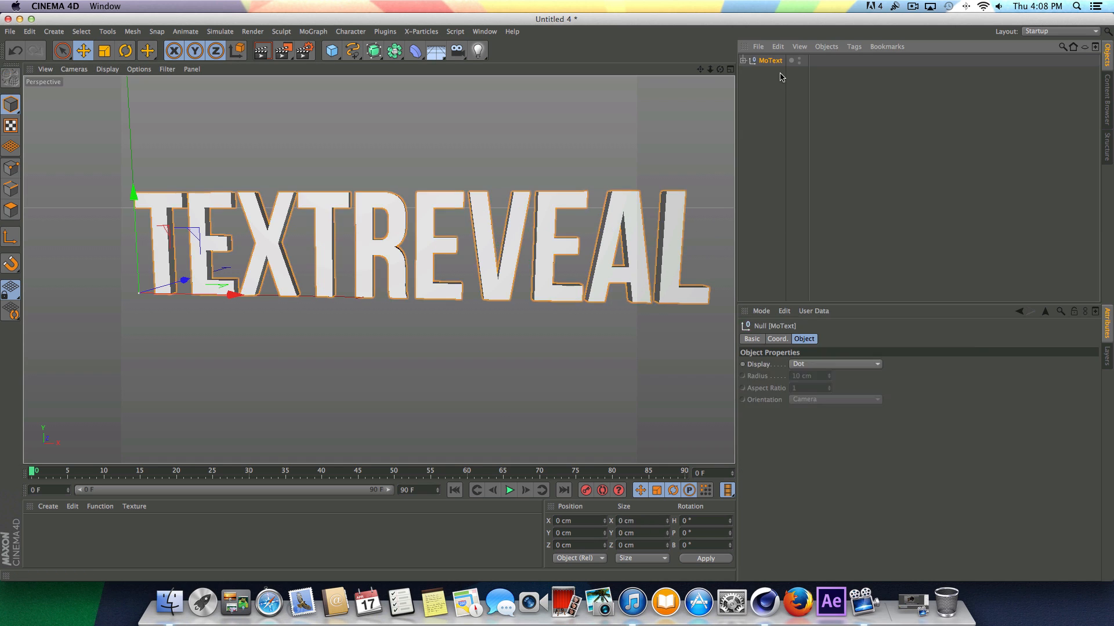
left_click(744, 61)
left_click(750, 72)
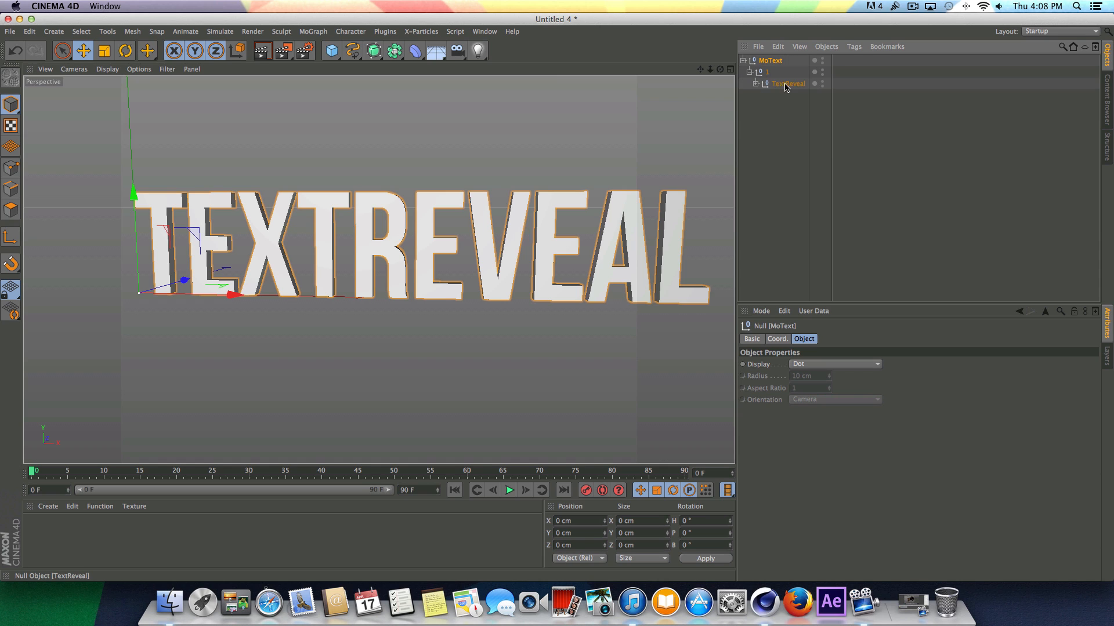
left_click(756, 85)
left_click(777, 165)
left_click(761, 165)
left_click(762, 165)
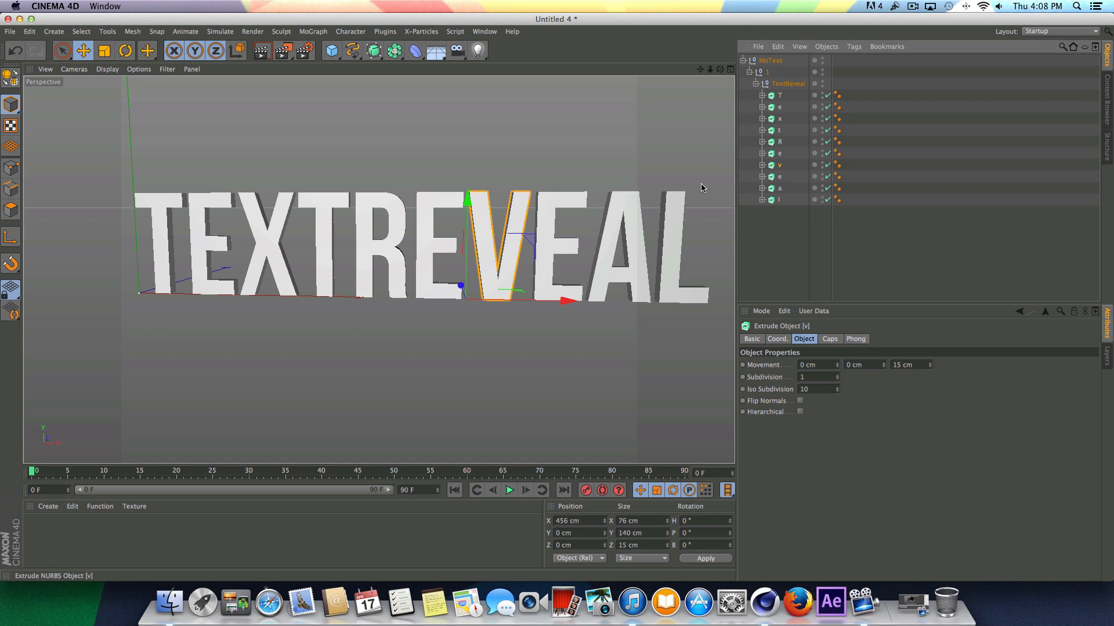
- Move all the letter Extrude objects out of the nested nulls and delete the empty MoText, 1 and TextReveal nulls
left_click(798, 84)
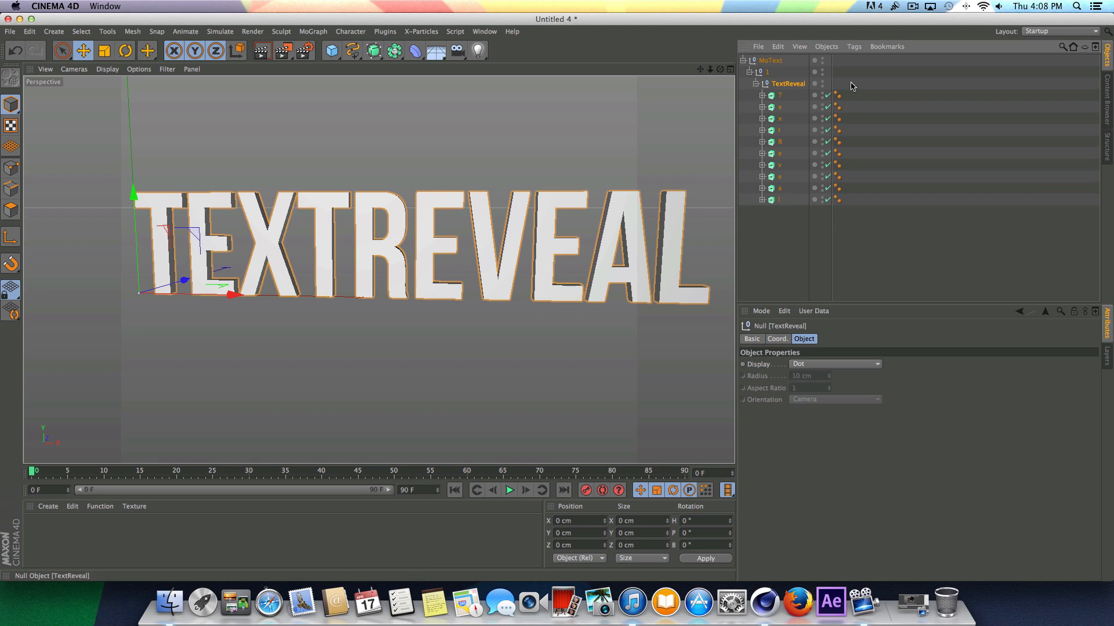
left_click_drag(851, 85, 752, 55)
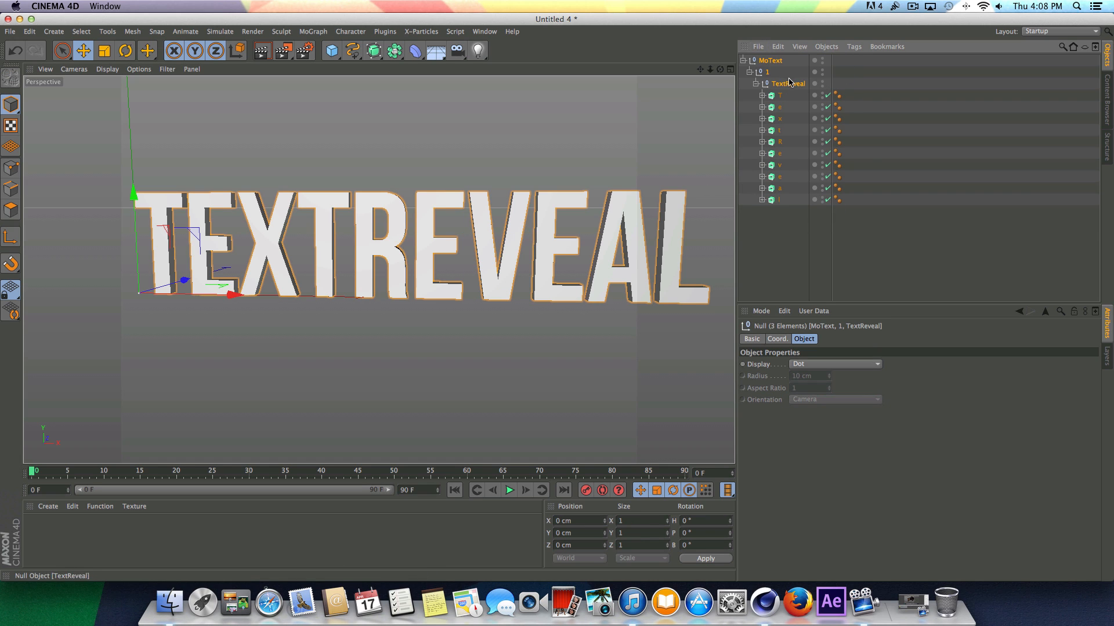
left_click_drag(908, 233, 772, 58)
left_click_drag(864, 234, 761, 176)
key("Delete")
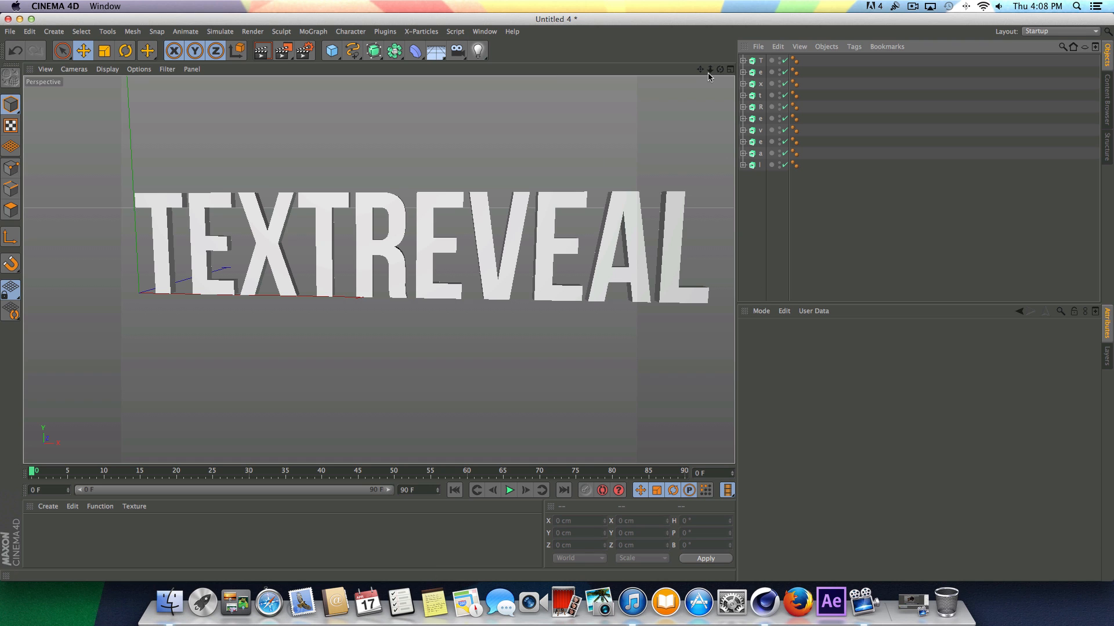
- Expand the first letter T's Extrude object to inspect its spline, and select the extrude
left_click_drag(709, 71, 676, 70)
left_click(743, 61)
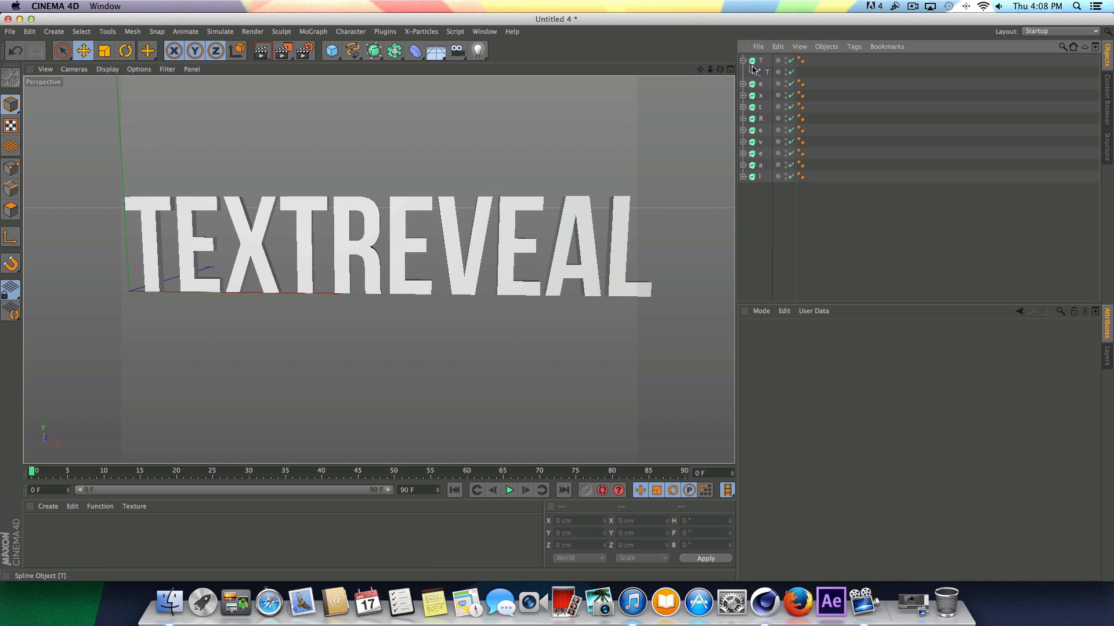
left_click(760, 60)
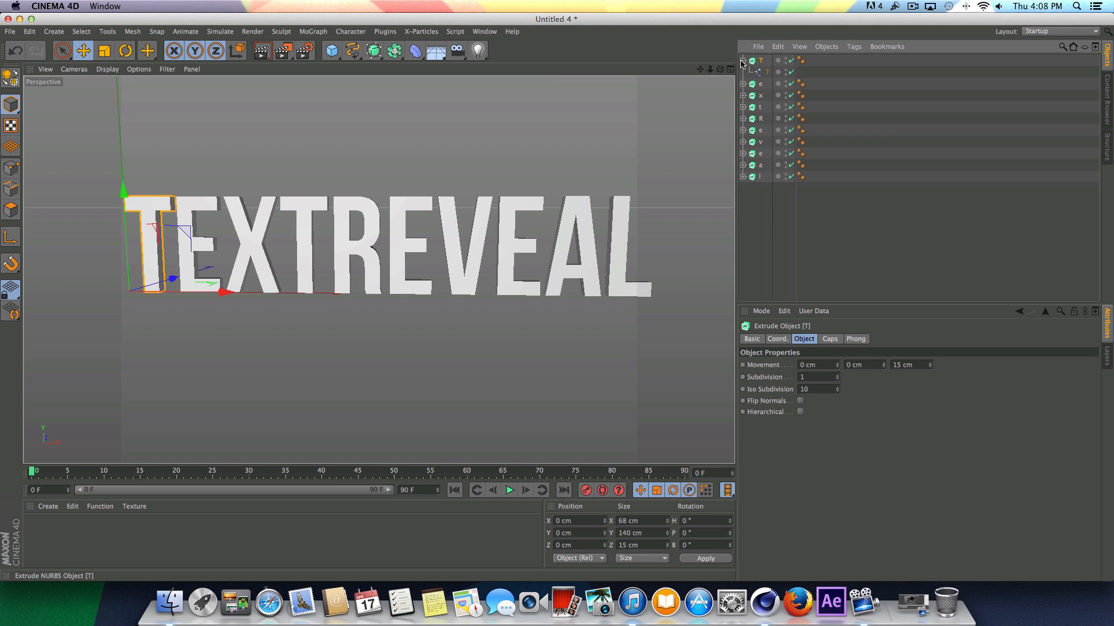
mouse_move(721, 69)
left_mouse_down()
mouse_move(667, 74)
mouse_move(725, 69)
left_mouse_up()
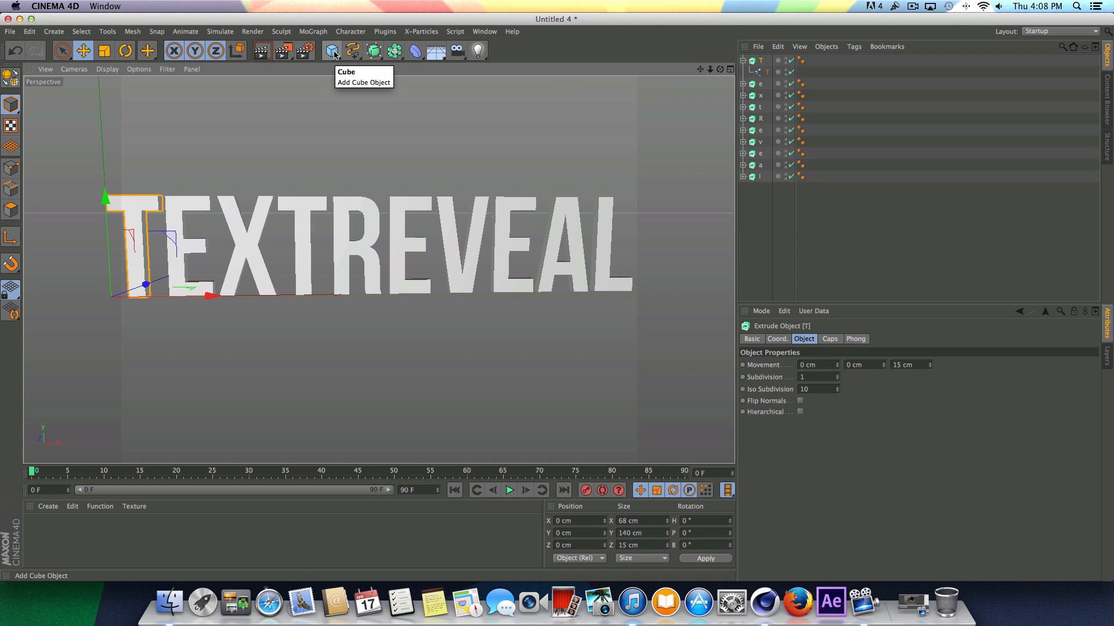
- Add a cube and narrow it to about 50 cm wide and about 53 cm deep
left_click_drag(334, 55, 433, 69)
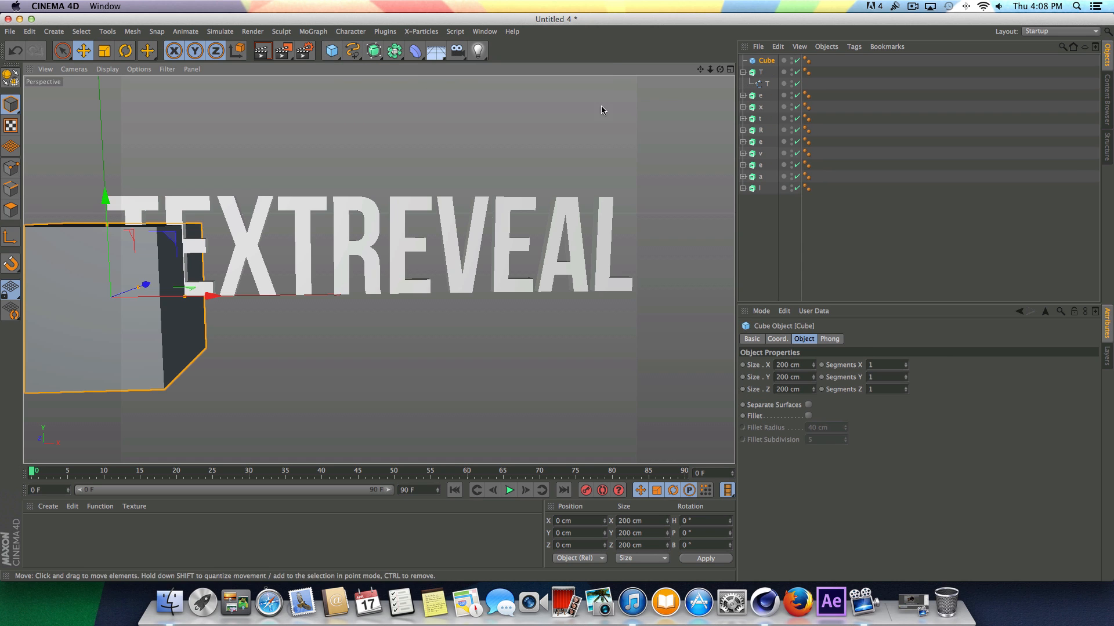
left_click_drag(702, 68, 680, 72)
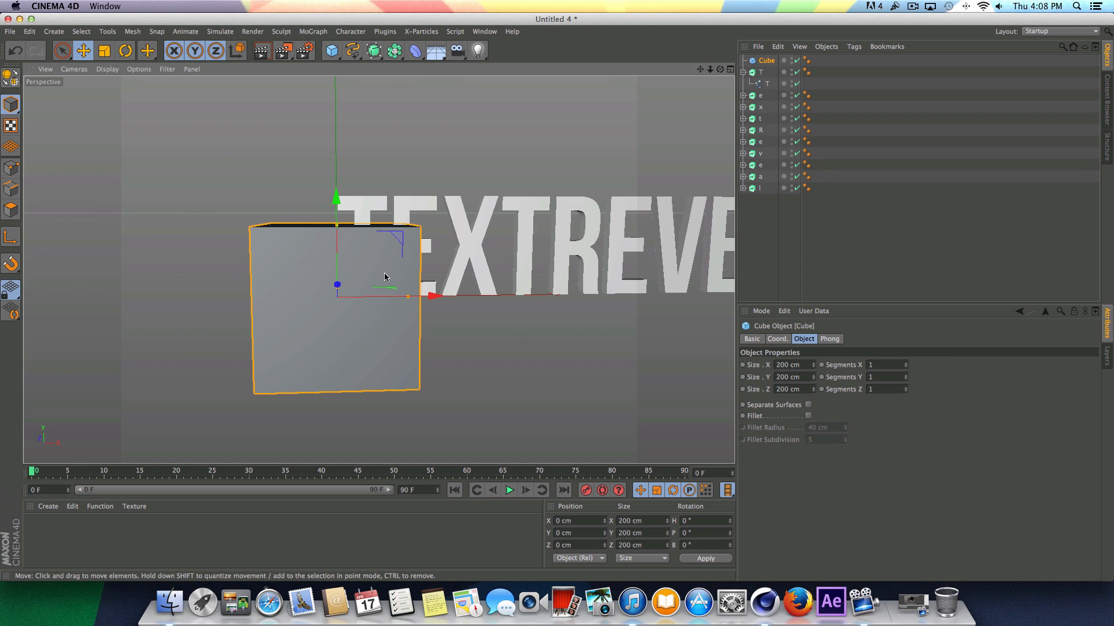
left_click_drag(409, 296, 356, 294)
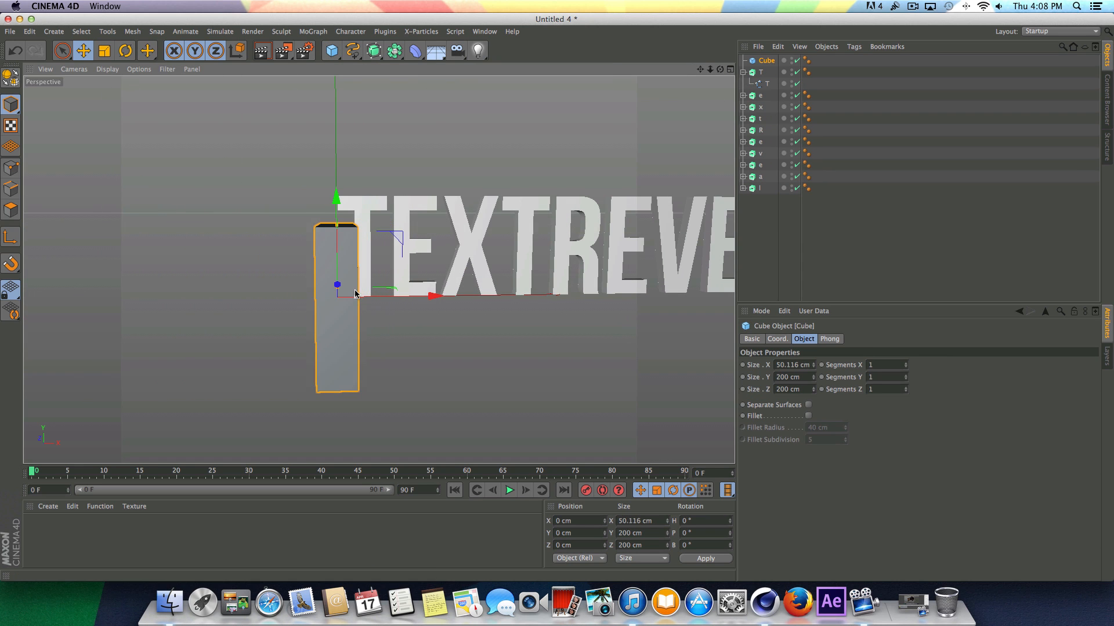
left_click_drag(720, 69, 640, 91)
left_click_drag(433, 269, 385, 264)
- Move the cube behind the first letter T, to about X 31 cm, Y 68 cm and Z 35 cm
left_click_drag(720, 69, 794, 65)
left_click_drag(378, 269, 400, 264, "alt")
right_click_drag(368, 249, 415, 244, "alt")
left_click_drag(344, 284, 340, 271)
left_click_drag(453, 294, 483, 296)
left_click_drag(393, 203, 394, 125)
- Widen the cube to about 84 cm to back the whole letter T and move it to about X 36 cm, Y 72 cm
left_click_drag(719, 69, 673, 70)
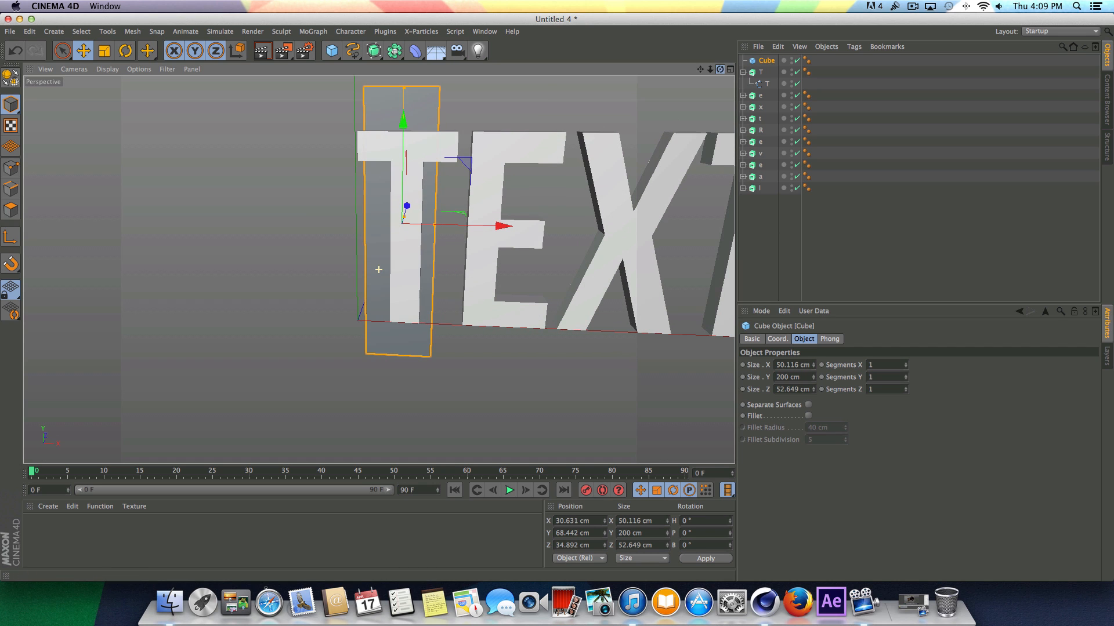
left_click_drag(435, 224, 493, 231)
left_click_drag(721, 69, 378, 268)
left_click_drag(406, 130, 406, 125)
- Push the cube back to about Z 42 cm so its front face meets the back of the letters
left_click(729, 70)
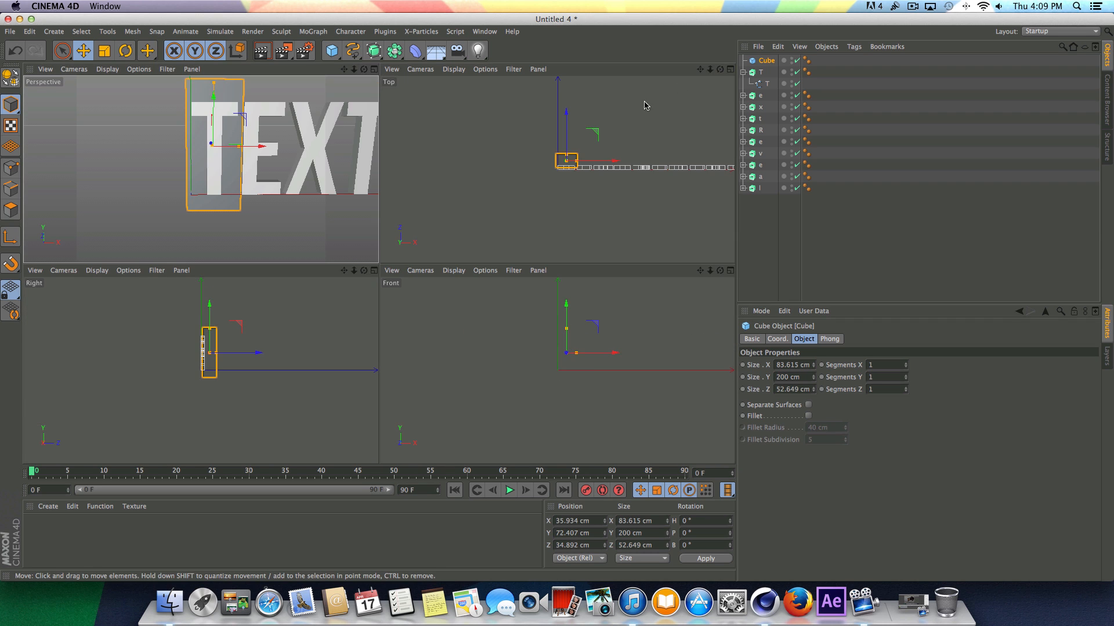
right_click_drag(581, 155, 550, 189, "alt")
middle_click_drag(549, 189, 474, 202, "alt")
right_click_drag(474, 202, 469, 165, "alt")
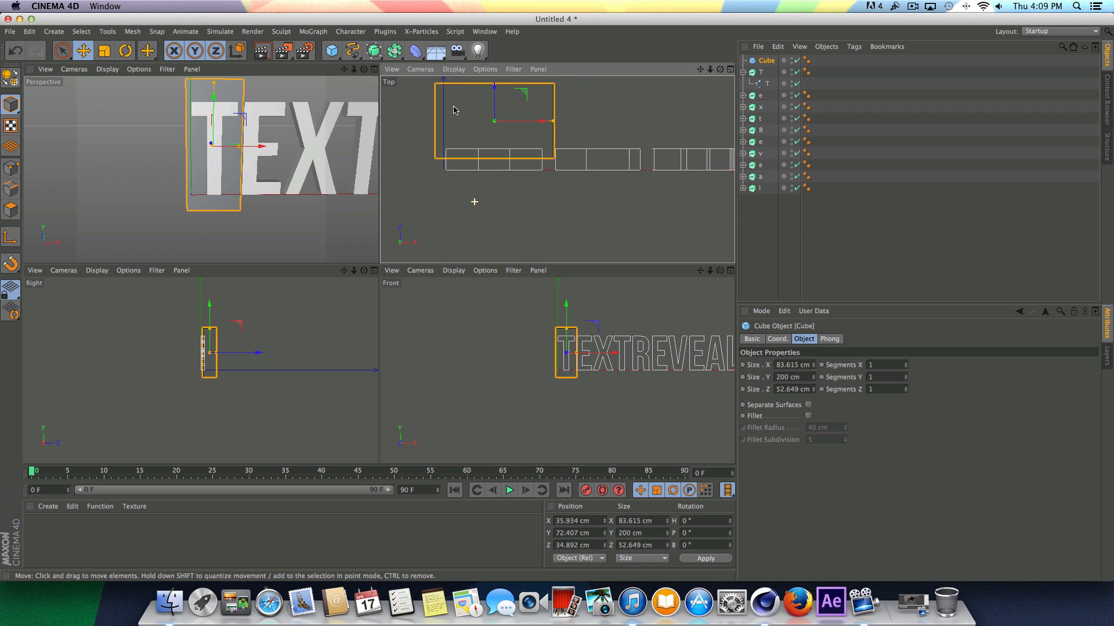
left_click_drag(494, 93, 491, 83)
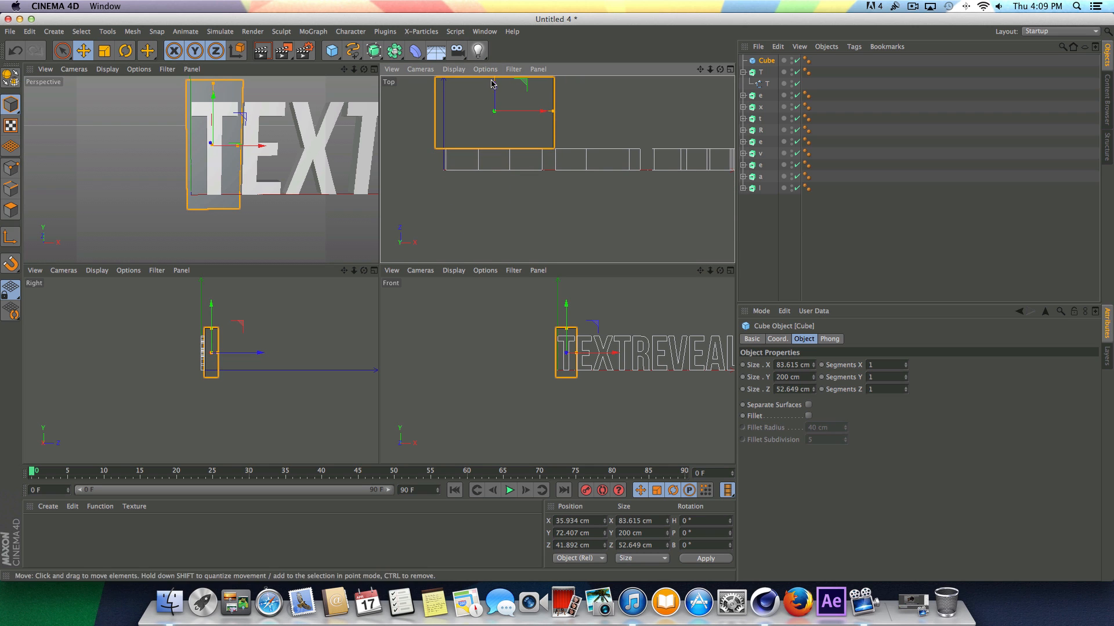
left_click(374, 70)
left_click_drag(719, 69, 731, 72)
left_click_drag(379, 269, 723, 75)
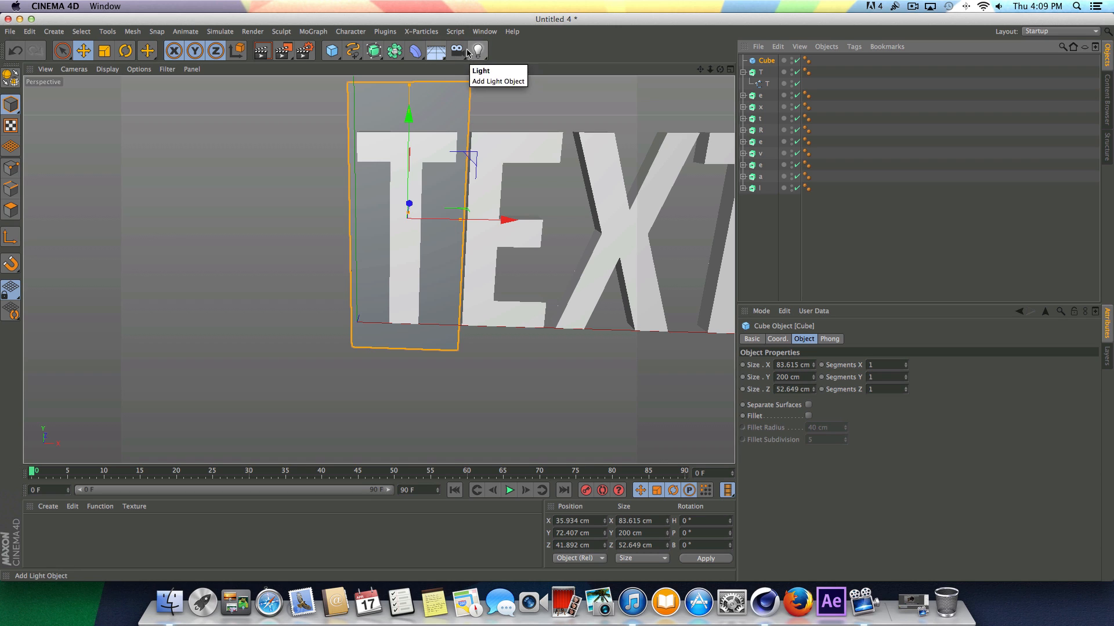
- Add a MoGraph Cloner as the parent of the cube and select the Cloner
left_click(305, 33)
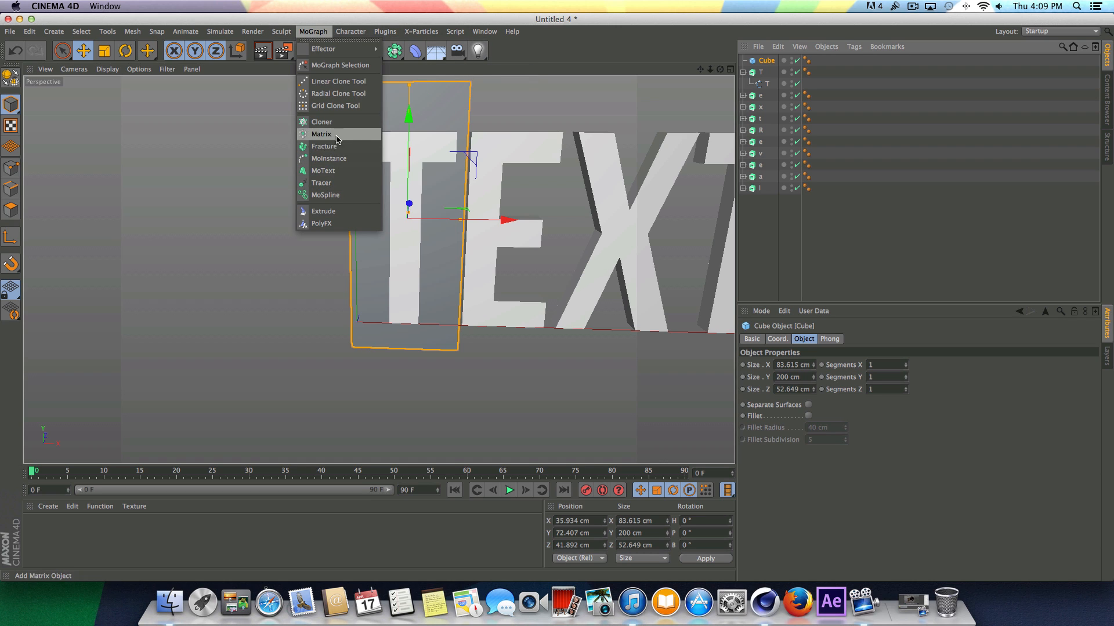
left_click(334, 123, "alt")
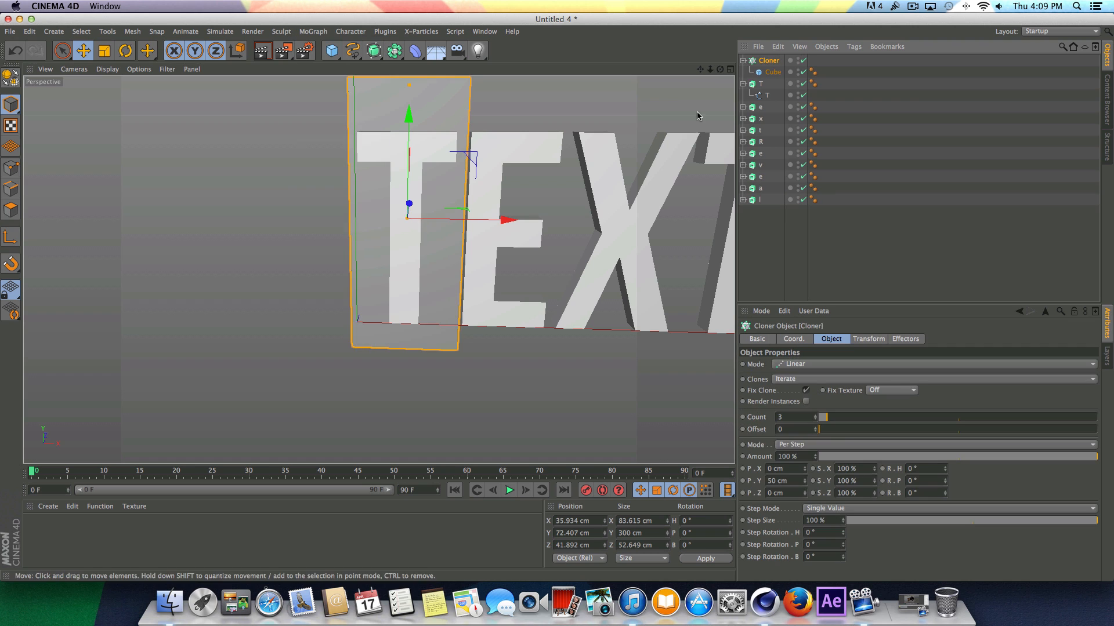
left_click(769, 63)
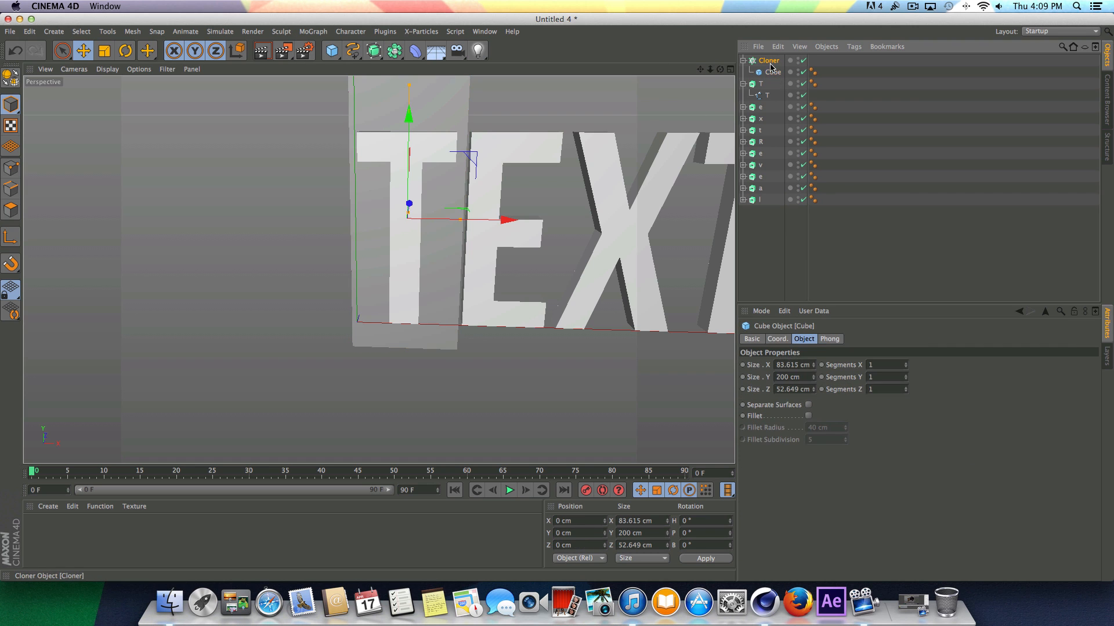
- Set the Cloner's count to 10 and its per-step position to 85 cm in X and 0 cm in Y
left_click_drag(720, 69, 526, 57)
scroll(719, 172, "down", 3)
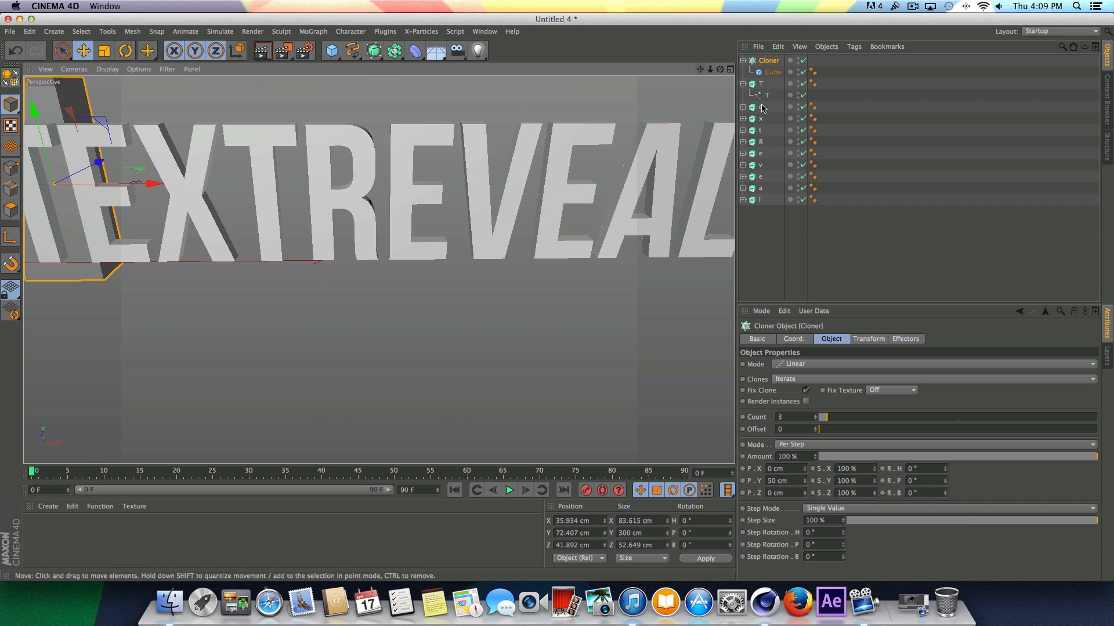
scroll(514, 334, "down", 4)
double_click(791, 415)
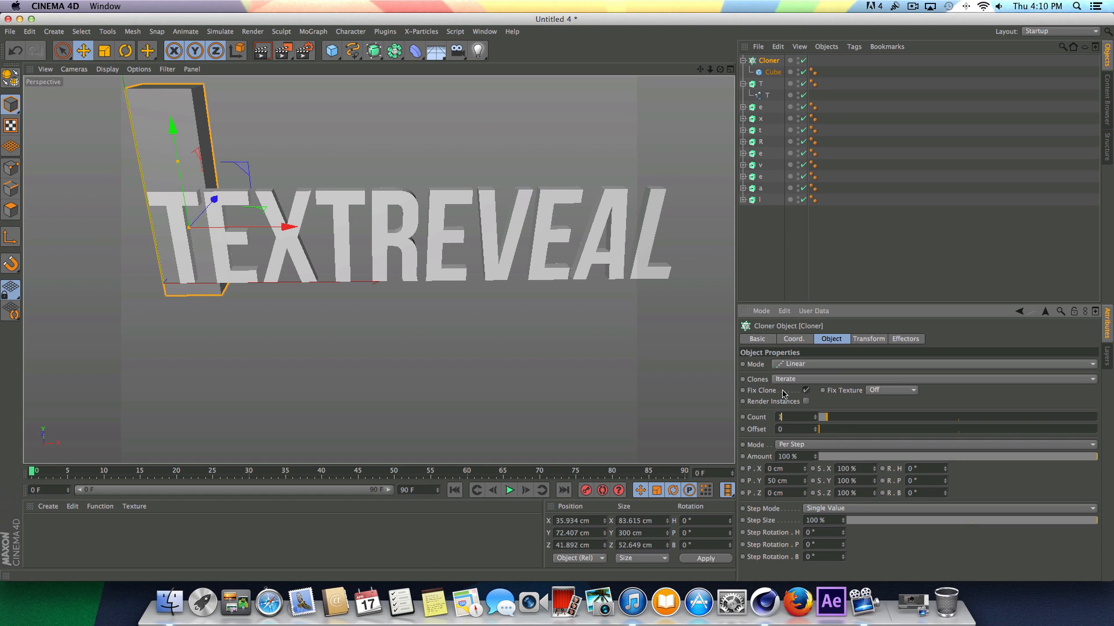
key("Return")
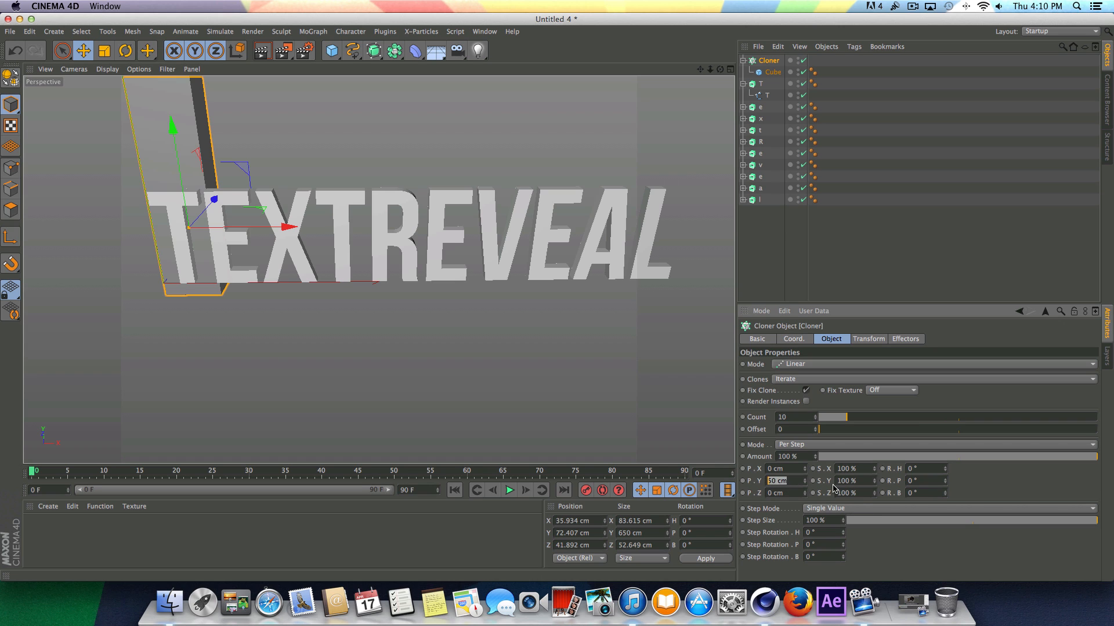
type("0")
key("Return")
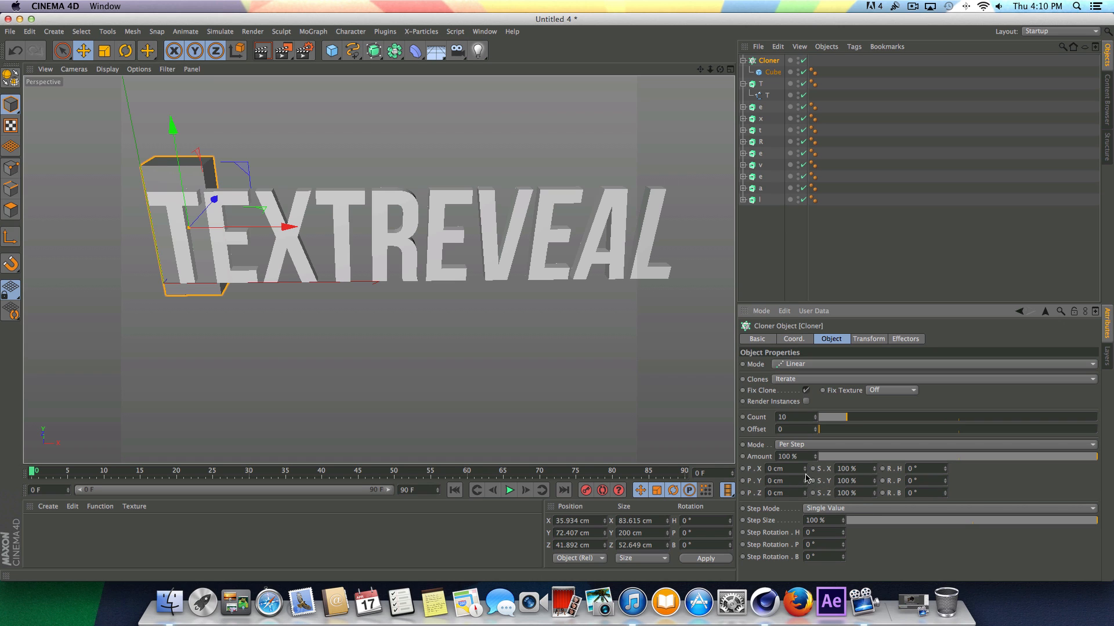
mouse_move(804, 468)
left_mouse_down()
mouse_move(832, 469)
mouse_move(804, 475)
left_mouse_up()
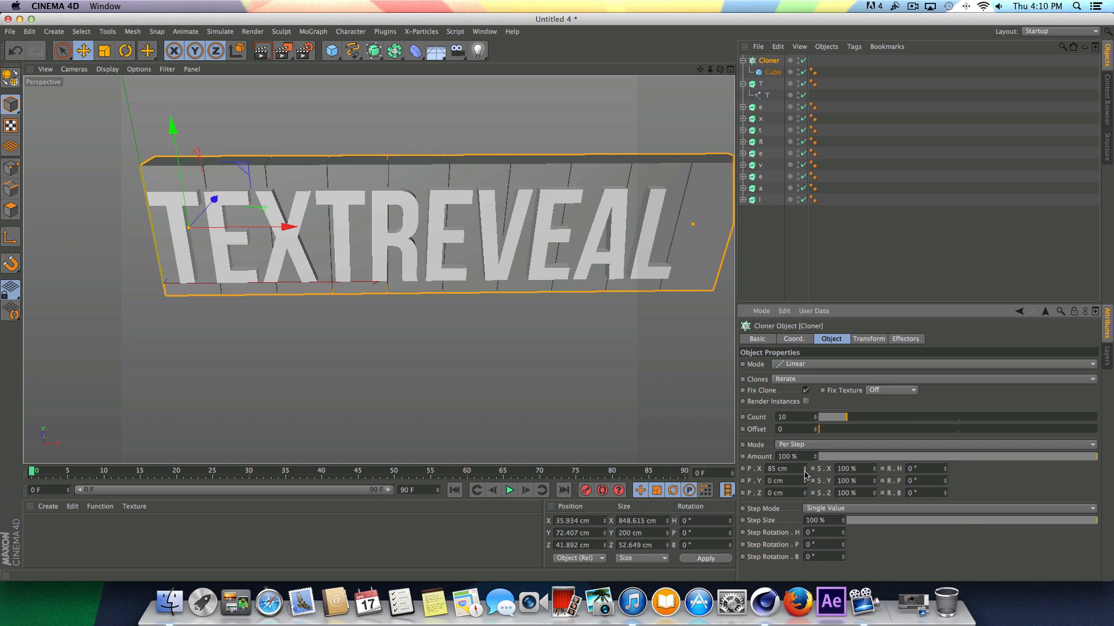
- Collapse the first T's hierarchy and shift the last letter L along X to about 768 cm, in front of the last cube
left_click_drag(720, 69, 734, 99)
left_click(743, 83)
left_click(762, 84)
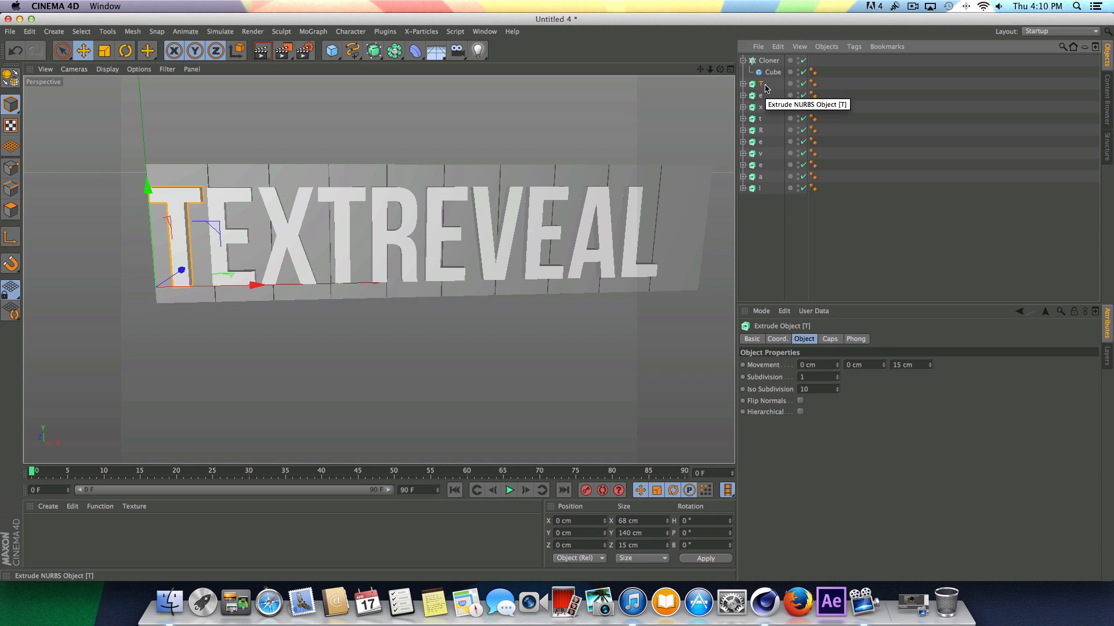
left_click(760, 95)
scroll(586, 227, "up", 3)
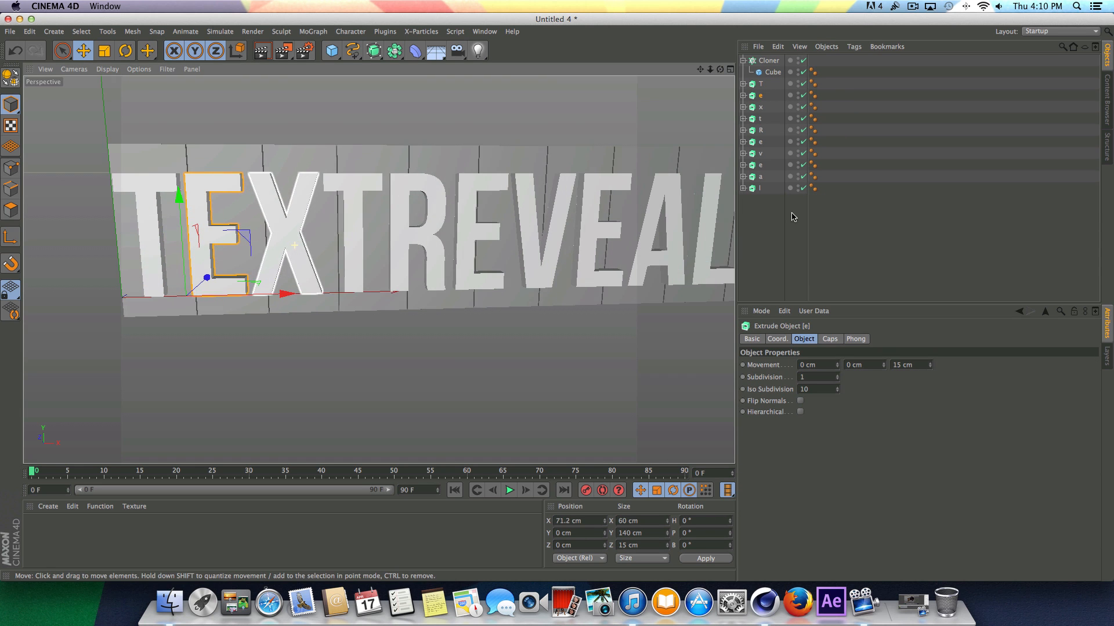
scroll(696, 217, "down", 3)
left_click_drag(701, 70, 524, 72)
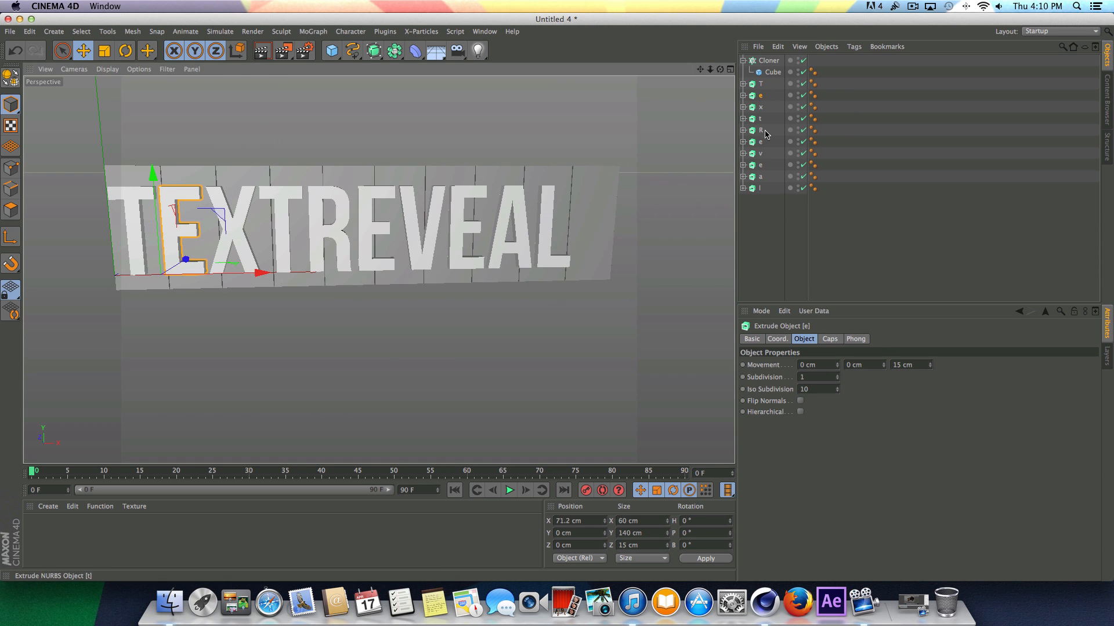
left_click(760, 189)
scroll(595, 246, "up", 4)
left_click_drag(603, 274, 659, 275)
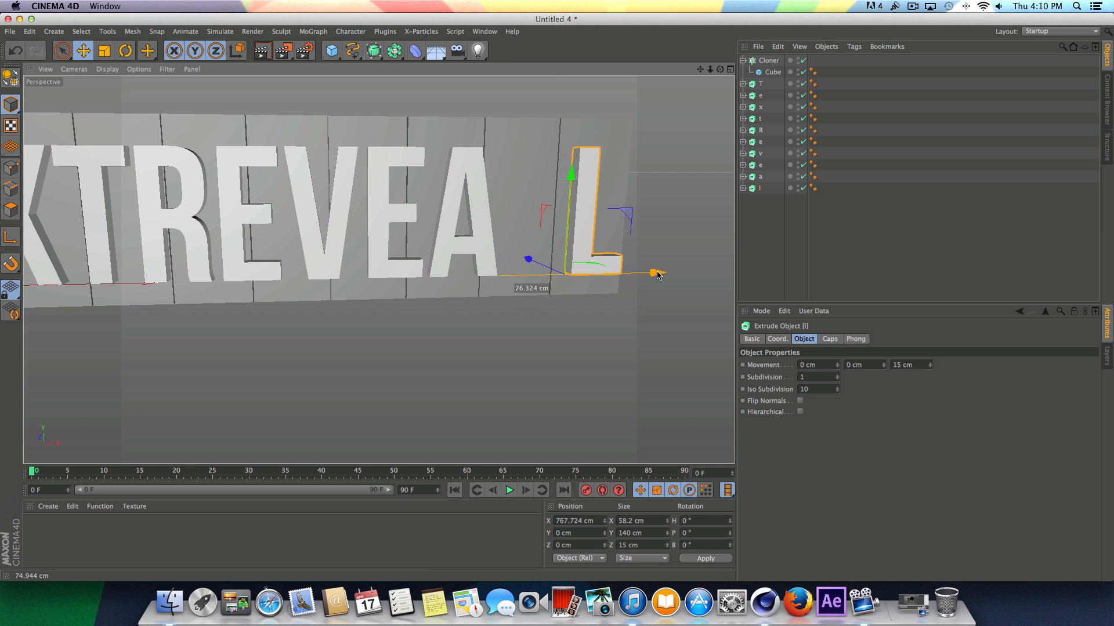
- Fine-tune the letter L along X to about 767 cm so it sits within the last cube's outline
left_click(730, 69)
middle_click_drag(557, 371, 472, 350, "alt")
left_click(731, 271)
scroll(593, 296, "down", 3)
scroll(510, 117, "up", 3)
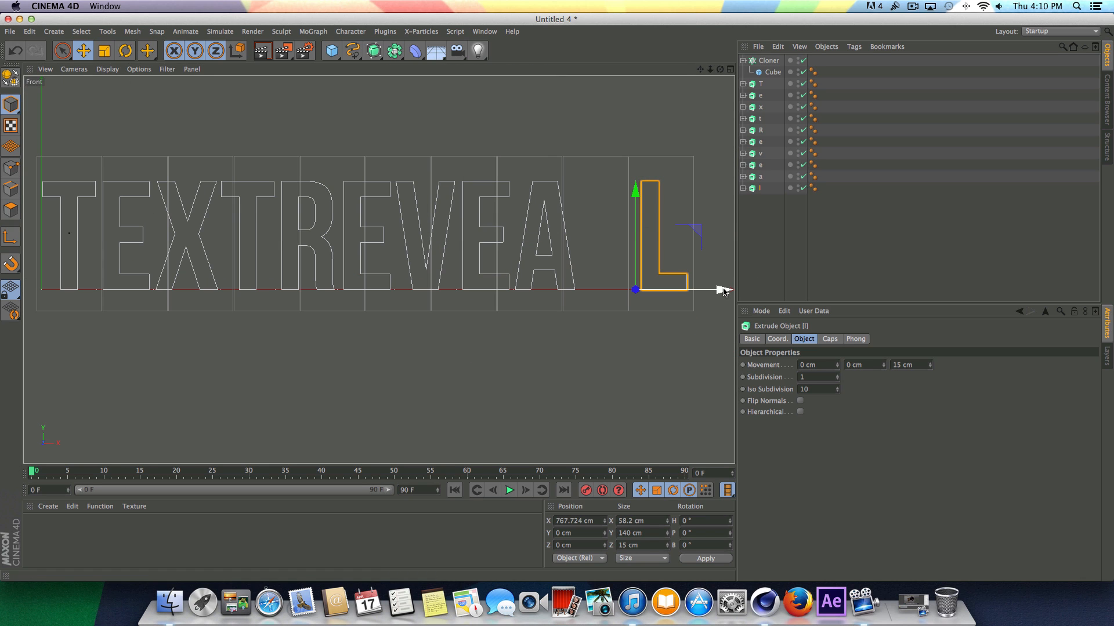
left_click_drag(723, 291, 722, 291)
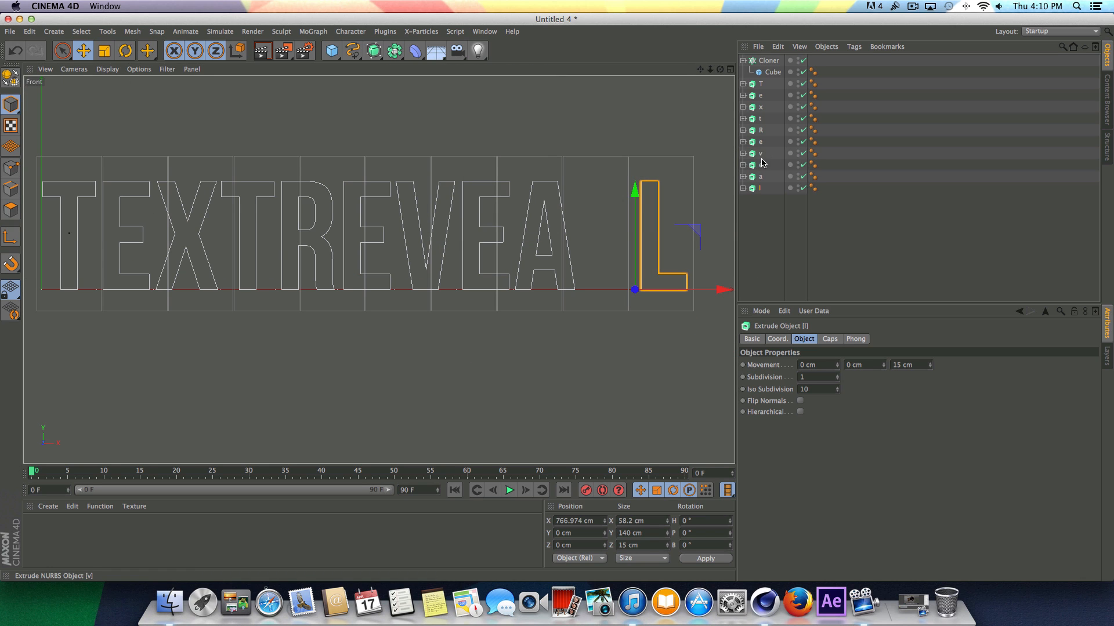
- Shift the letter A along X to about 675 cm so it sits within the second-to-last cube's outline
left_click(760, 176)
left_click_drag(614, 290, 664, 296)
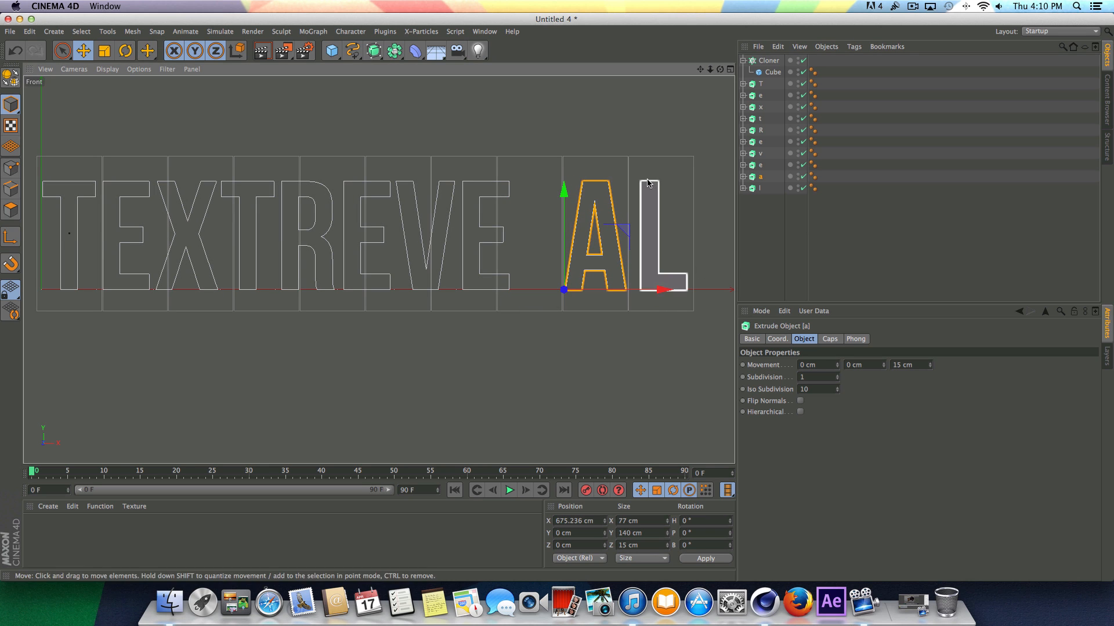
left_click(729, 69)
mouse_move(200, 169)
left_mouse_down("alt")
mouse_move(174, 169)
mouse_move(201, 170)
left_mouse_up("alt")
left_click(727, 271)
- Shift the E before the A to about X 593 cm and the V to about X 505 cm, each within its own cube
left_click(760, 165)
left_click_drag(544, 294, 587, 301)
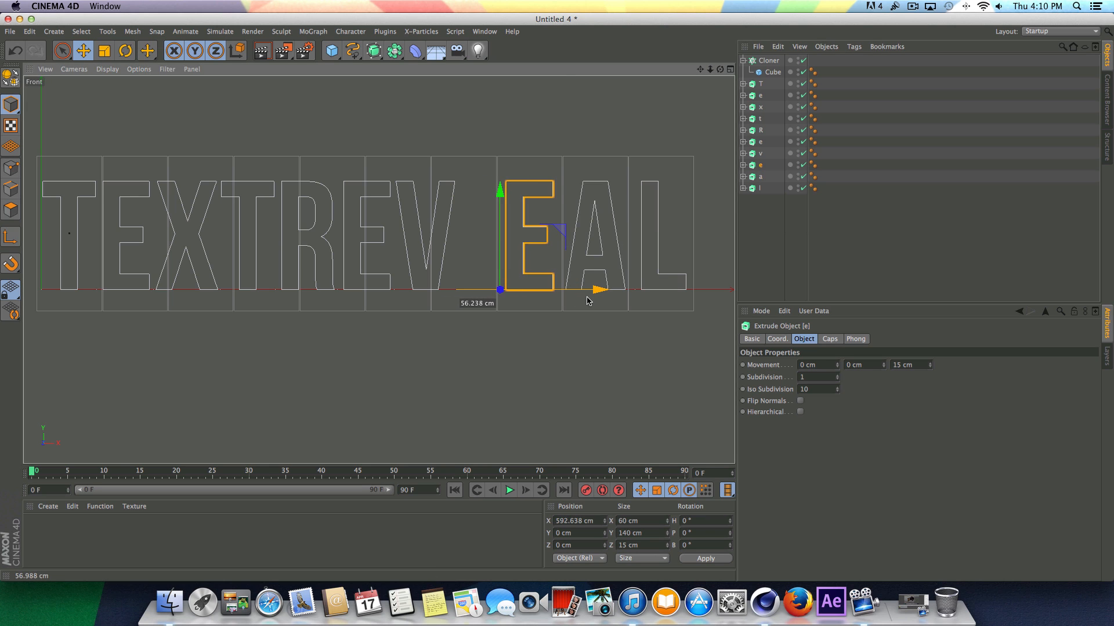
left_click(760, 153)
left_click_drag(493, 289, 527, 299)
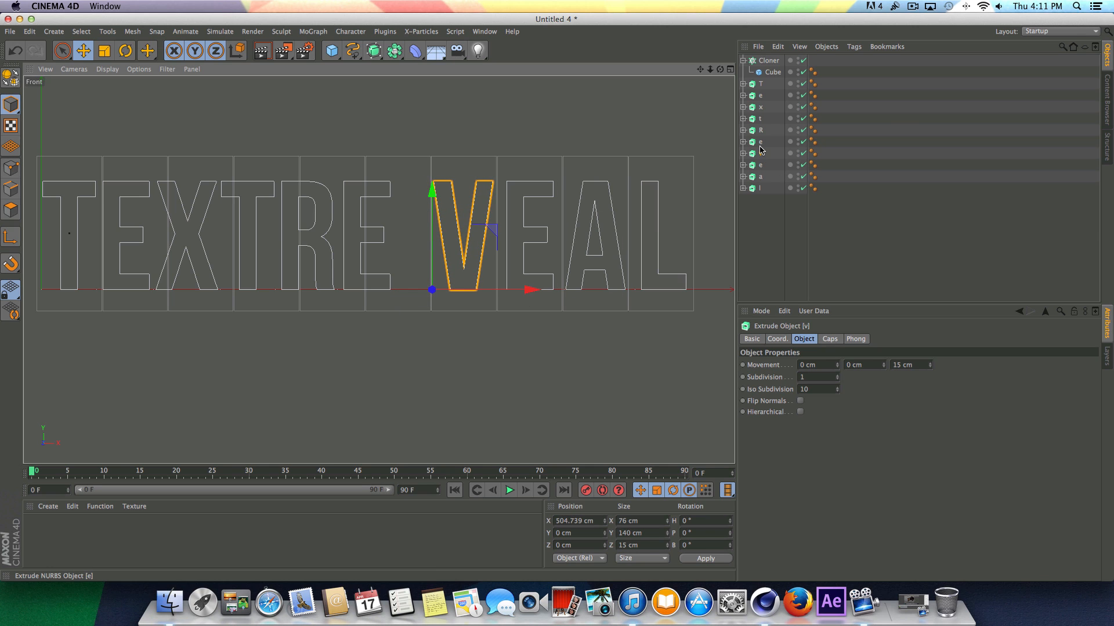
left_click(912, 6)
left_click(928, 43)
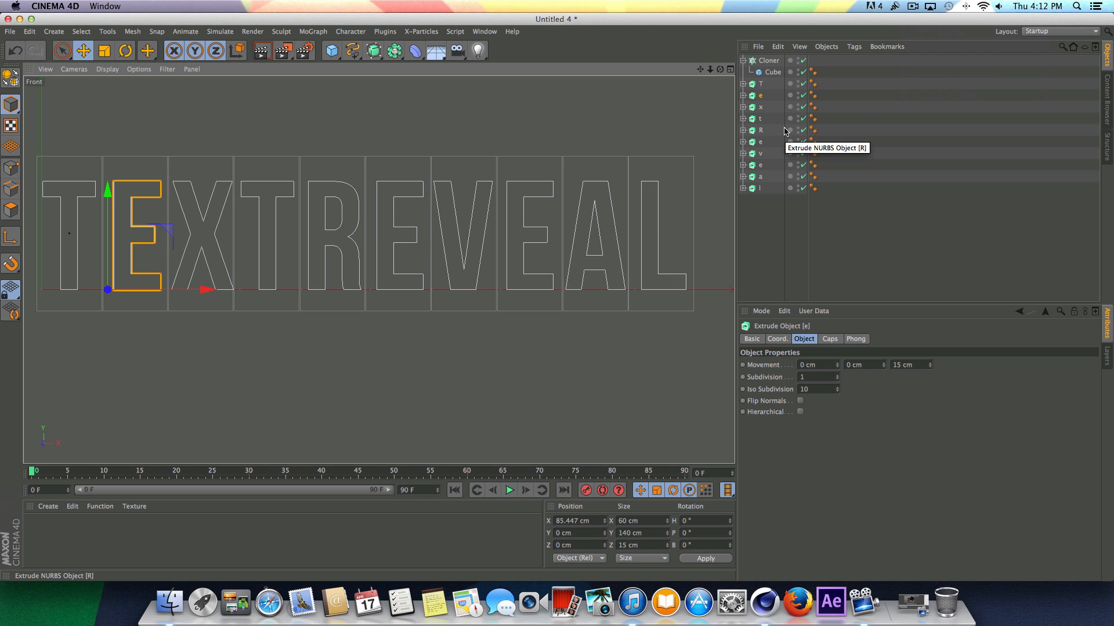
- Make the Cloner editable and expand it to list its separate cubes
left_click(730, 69)
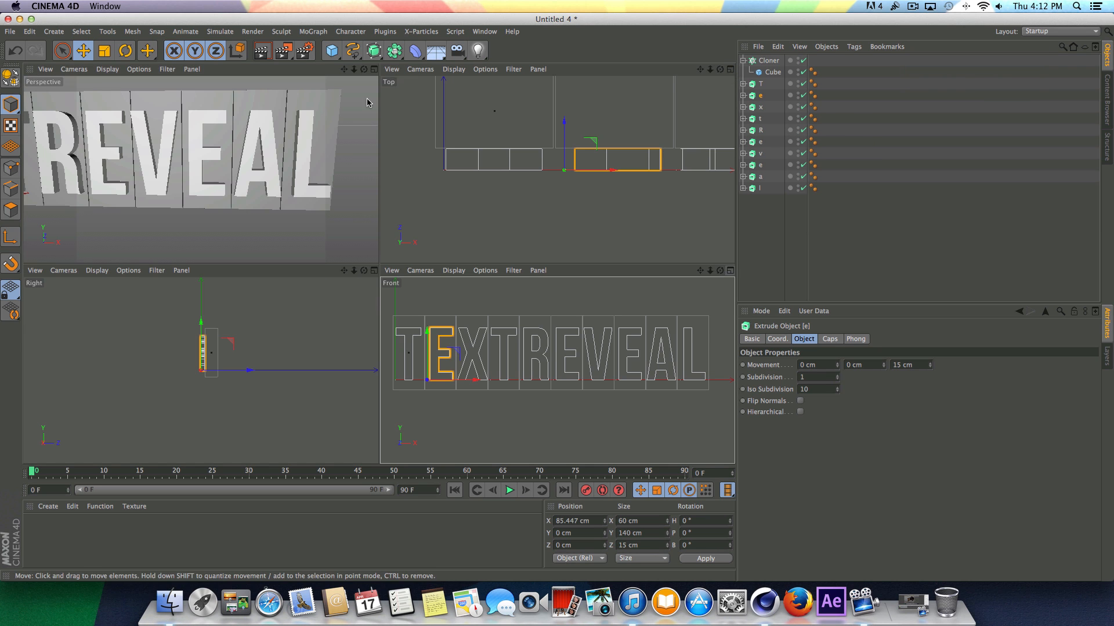
left_click(373, 69)
scroll(624, 107, "down", 5)
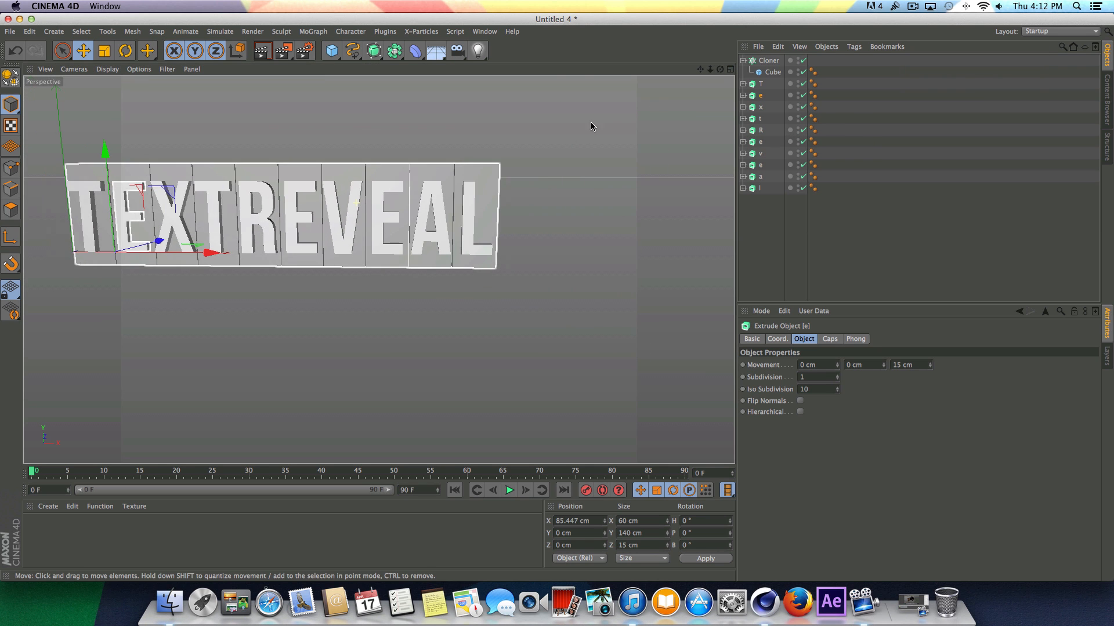
left_click_drag(701, 102, 708, 124, "alt")
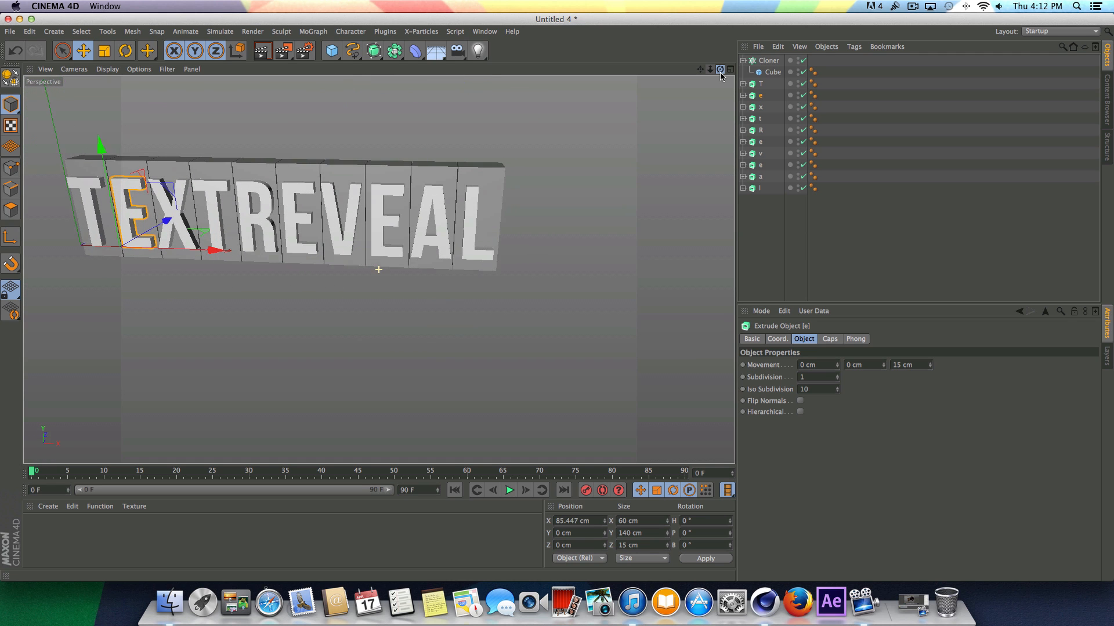
left_click_drag(710, 69, 732, 69)
left_click_drag(700, 69, 673, 48)
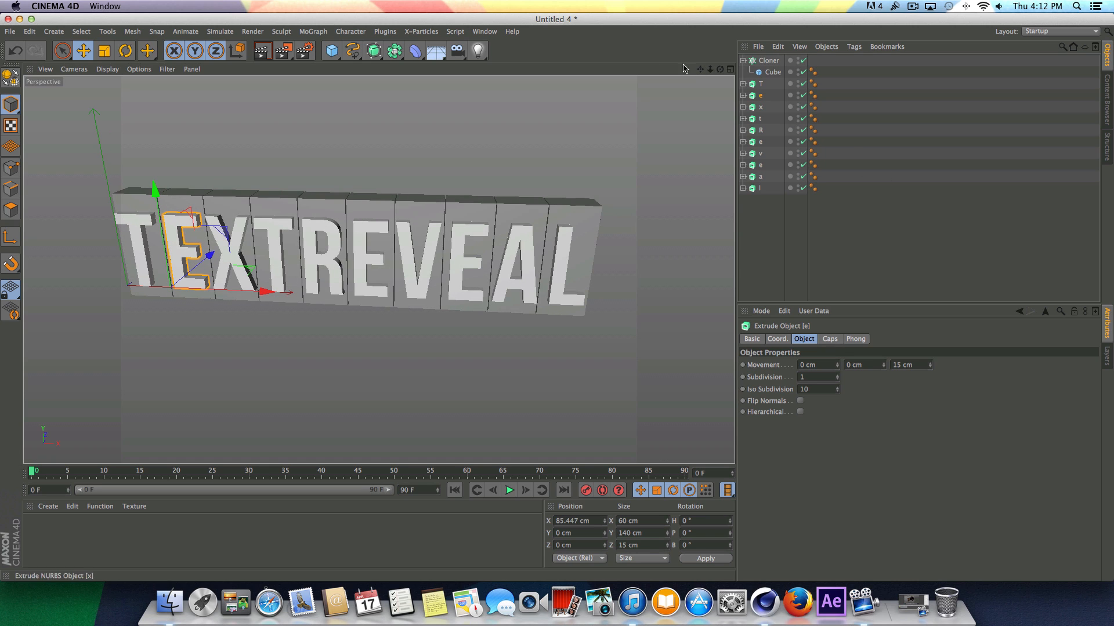
left_click(752, 61)
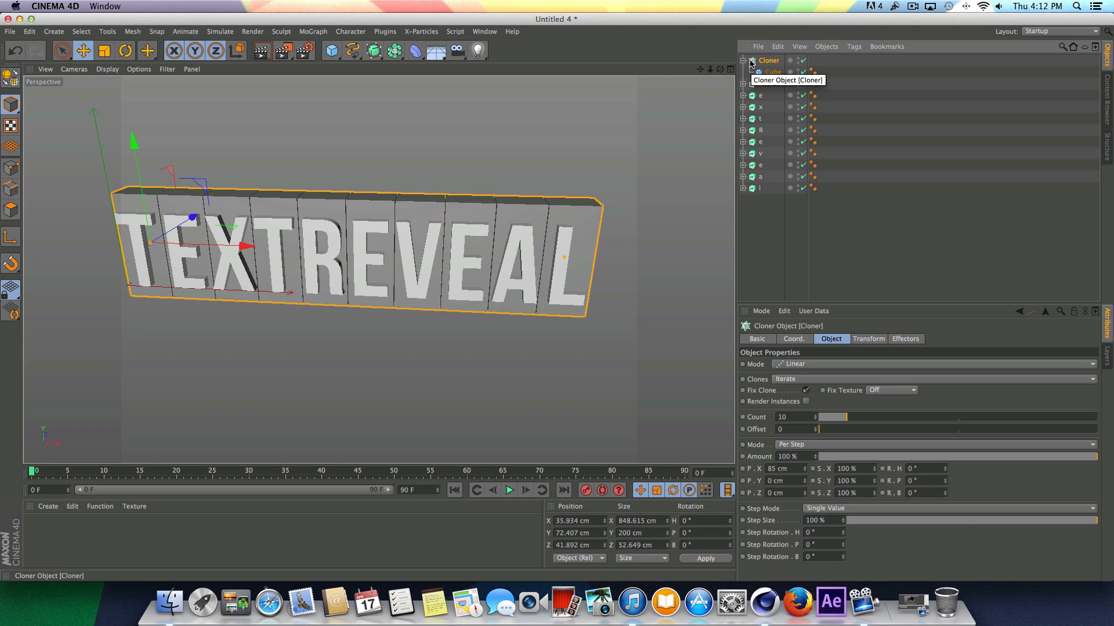
key("c")
left_click(743, 60)
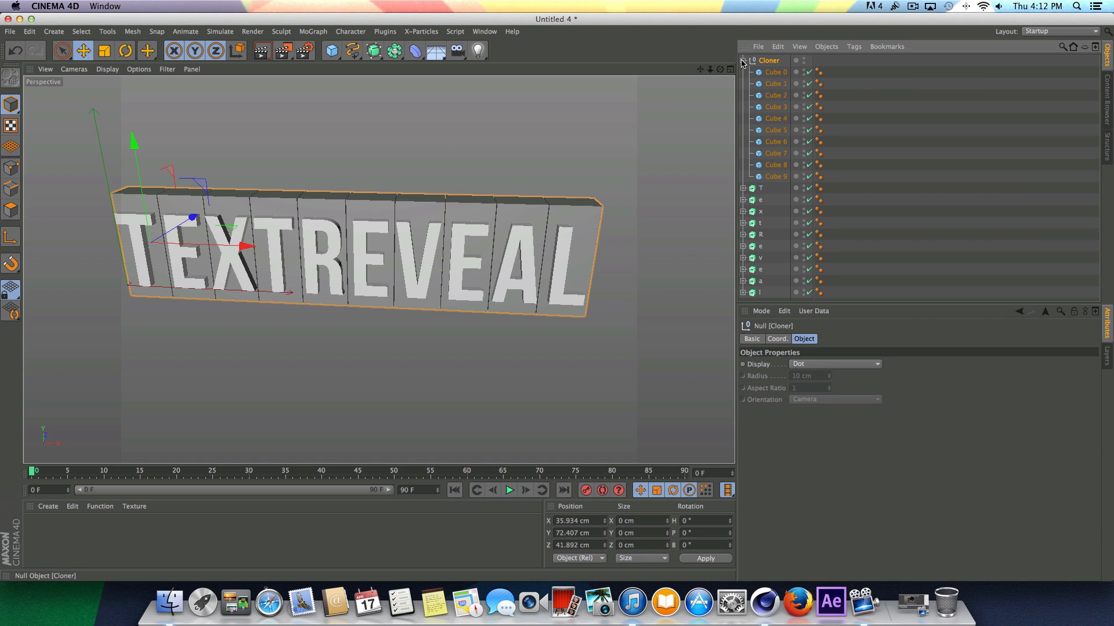
- Rename the ten cubes in order T, E, X, T, R, E, V, E, A, L to match the letters in front of them
left_click(775, 72)
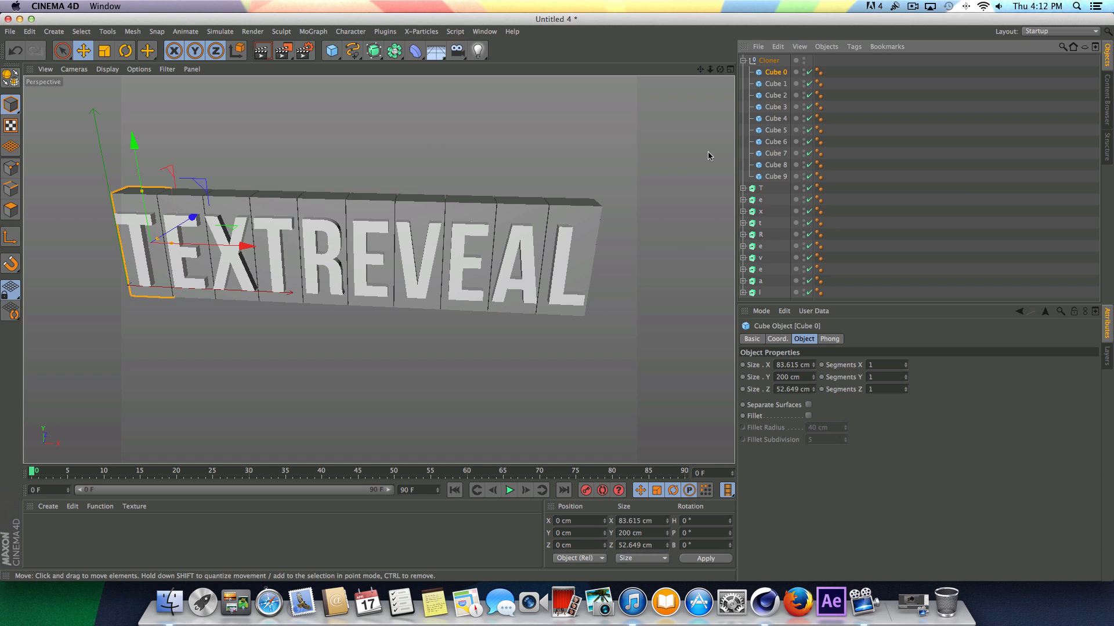
left_click_drag(719, 69, 716, 71)
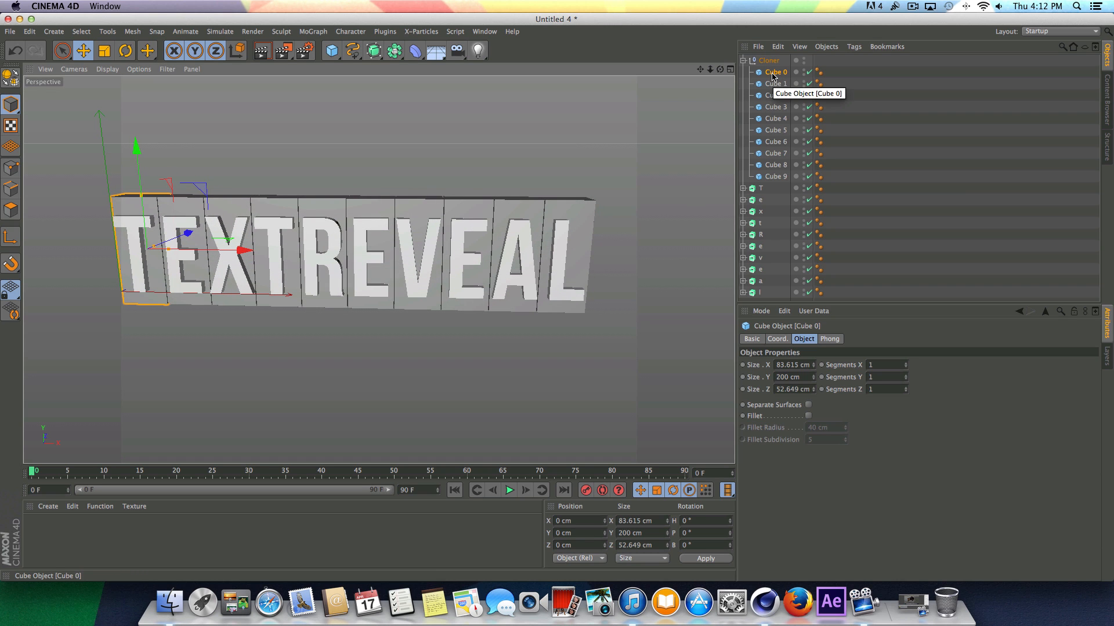
left_click(760, 189)
left_click(772, 72)
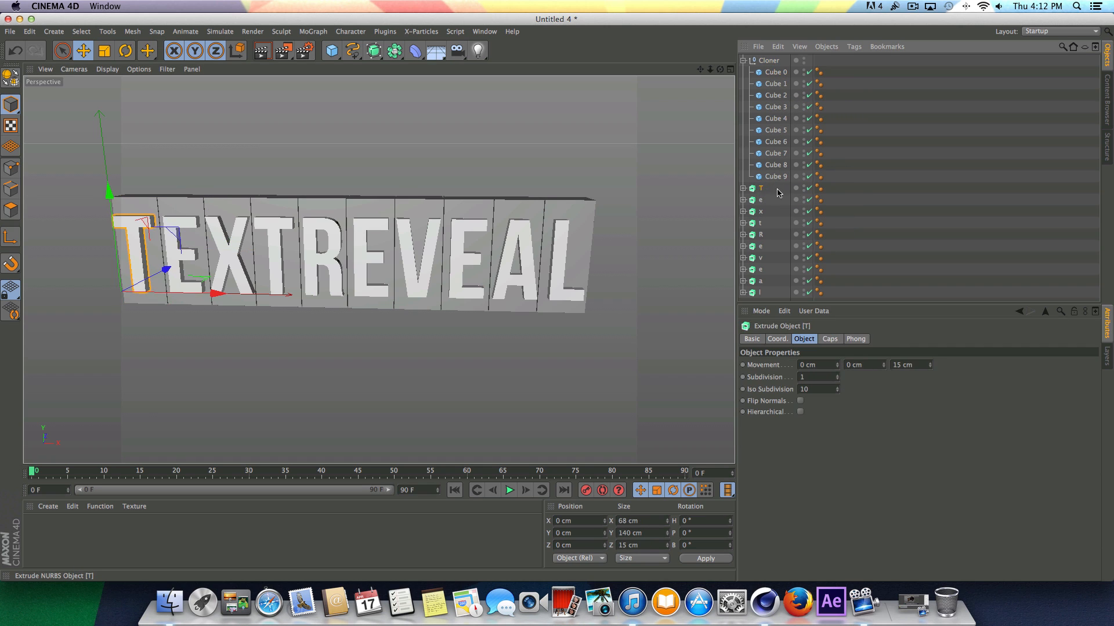
double_click(776, 72)
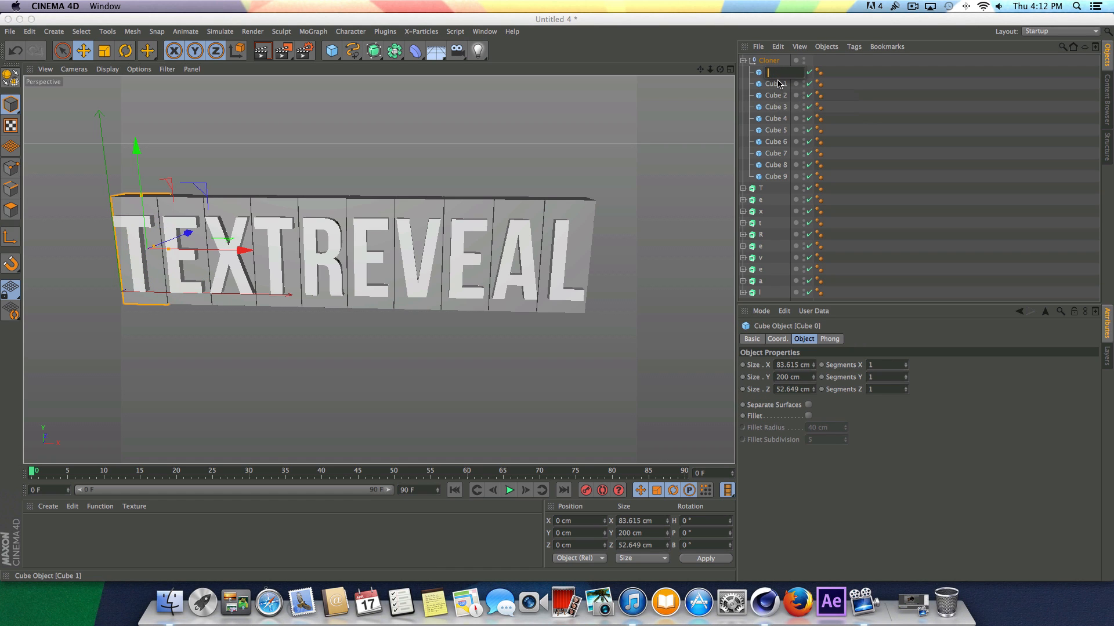
key("Return")
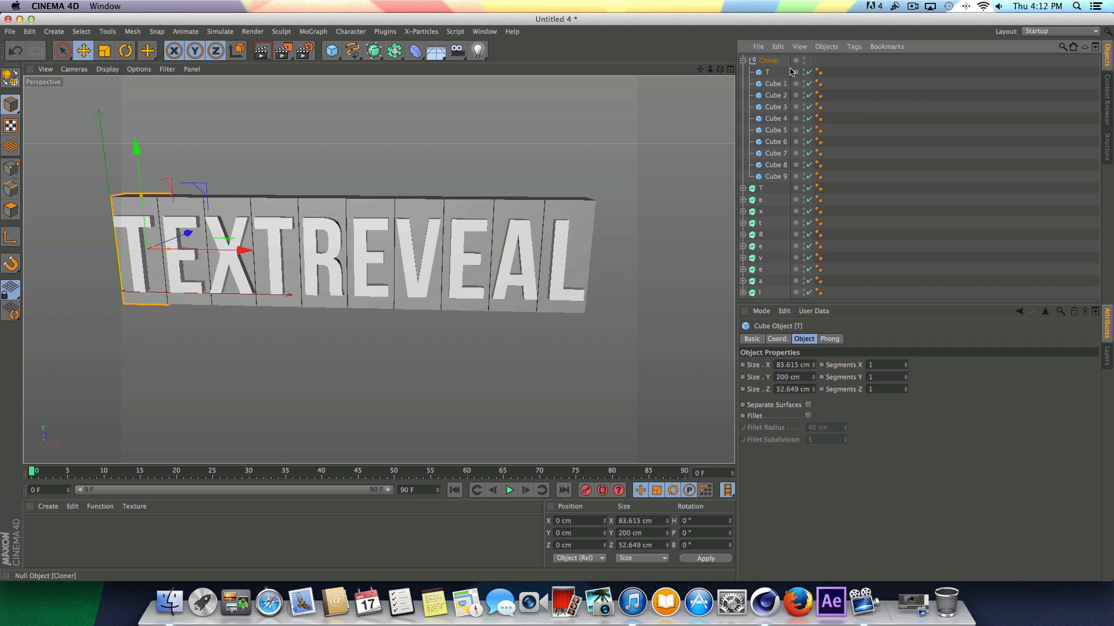
double_click(775, 86)
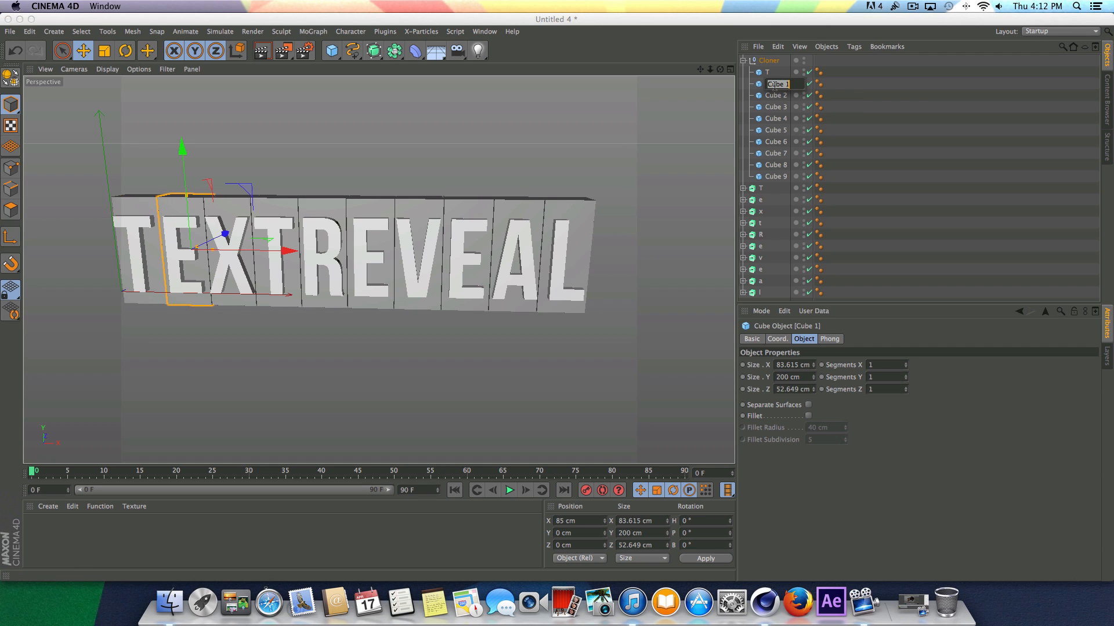
type("E")
key("Return")
double_click(775, 95)
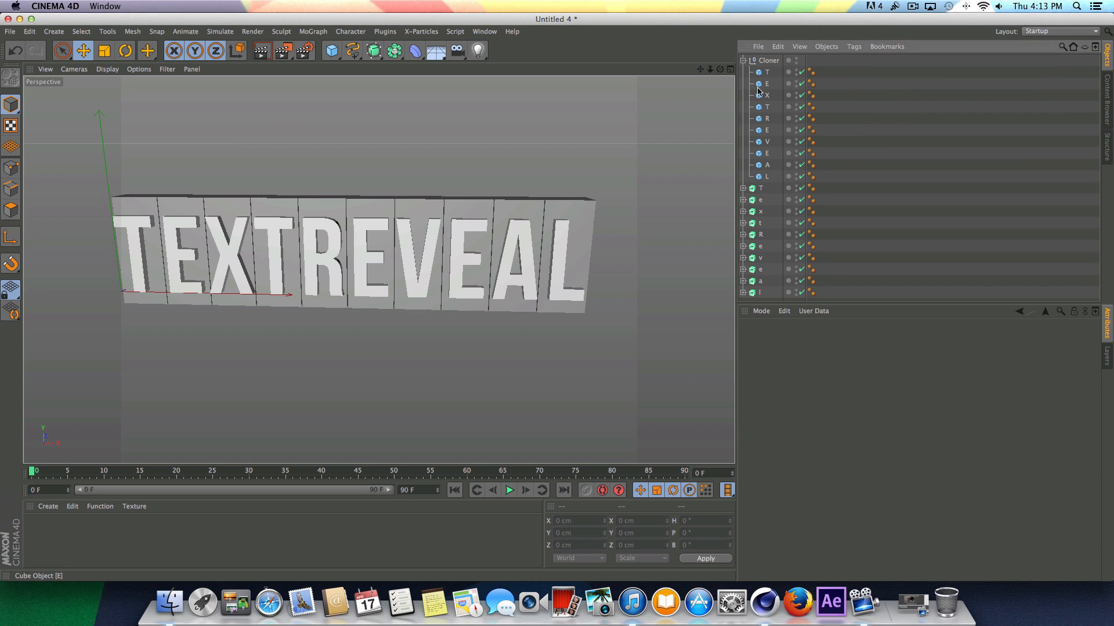
- Try to nest the extruded letter T under the T cube while the cube is still inside the Cloner group
left_click_drag(715, 70, 700, 69)
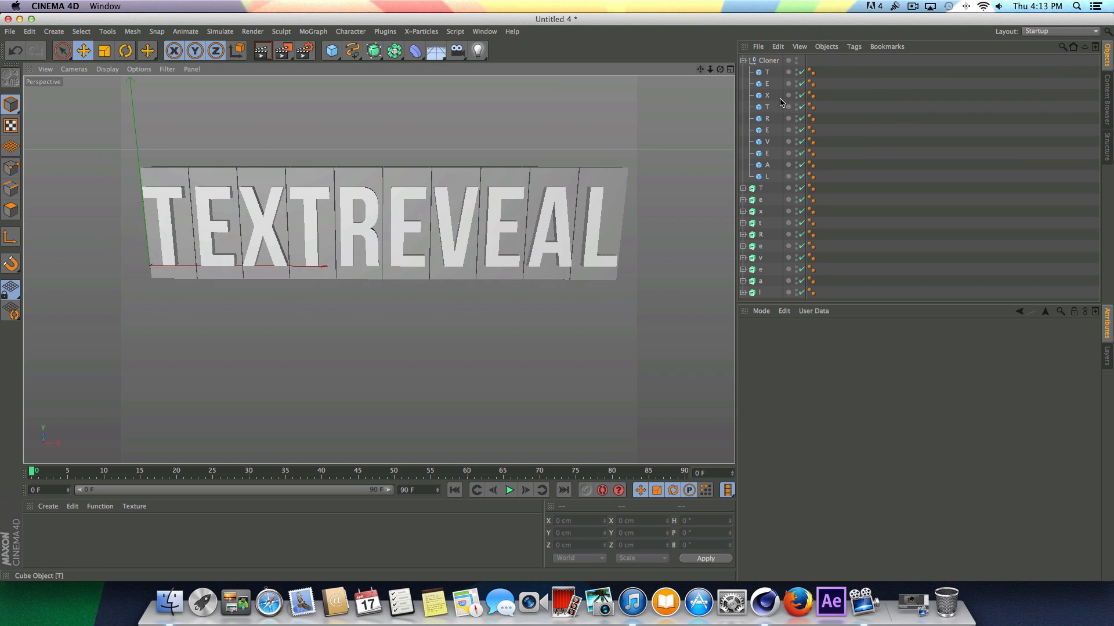
left_click(754, 189)
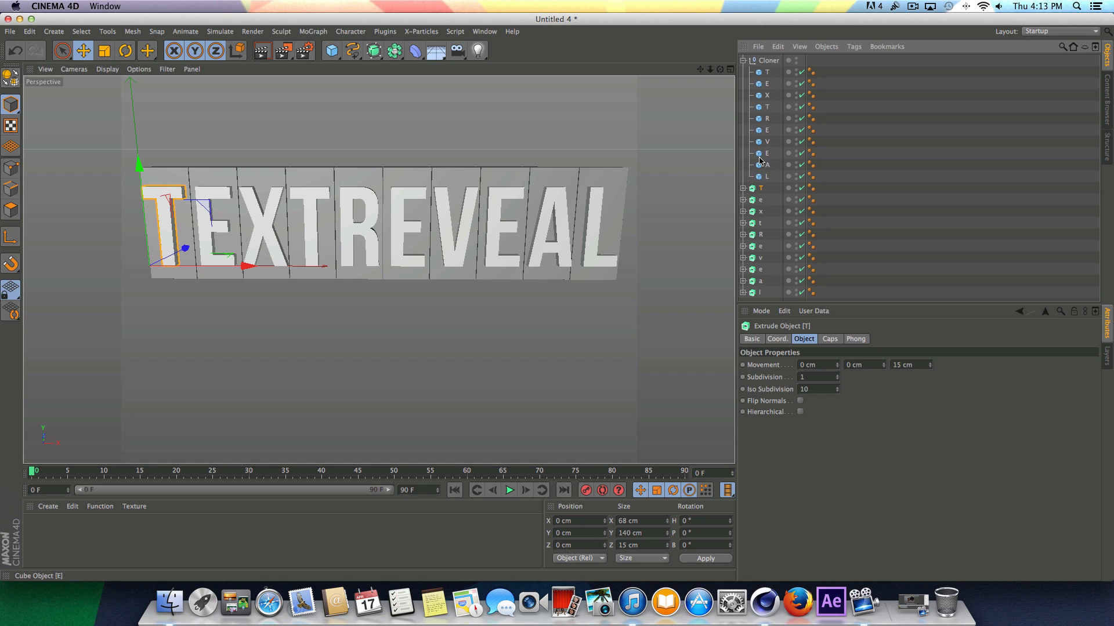
left_click_drag(762, 72, 763, 73)
left_click(763, 73)
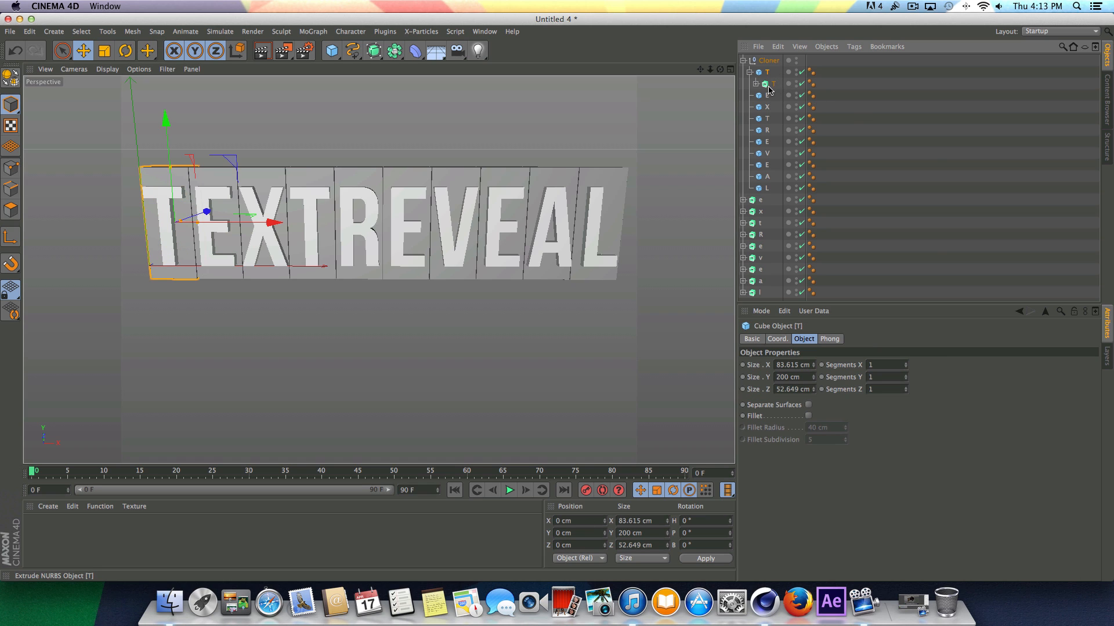
left_click(769, 85)
key("super+z")
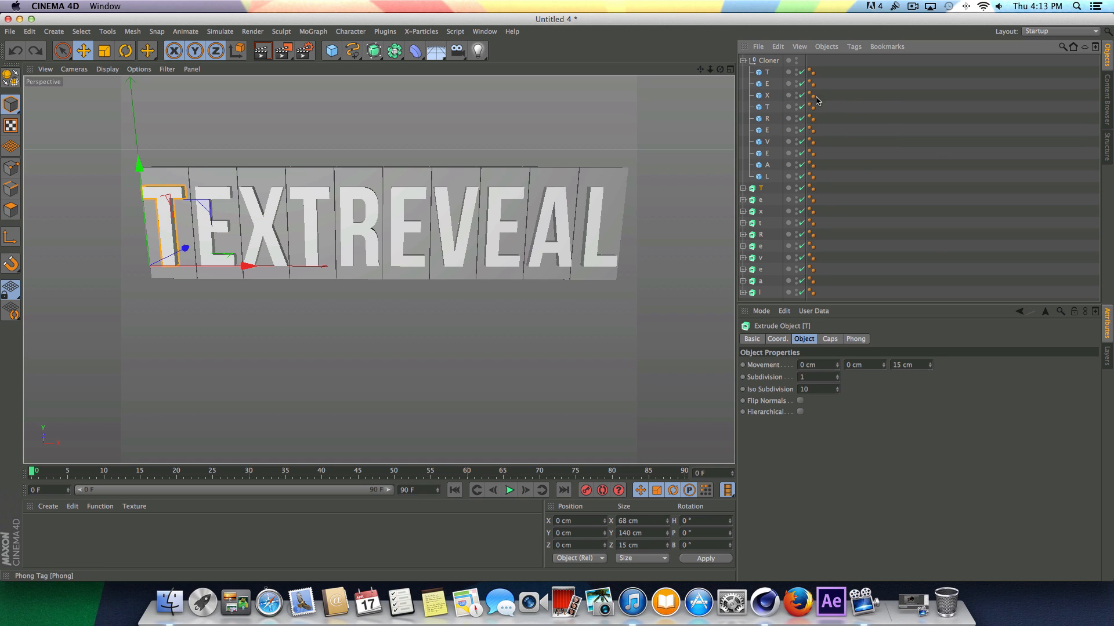
- Move all ten cubes out of the Cloner group to the top level and delete the empty Cloner null
left_click_drag(862, 182, 761, 67)
left_click_drag(841, 179, 758, 59)
left_click(768, 177)
key("Delete")
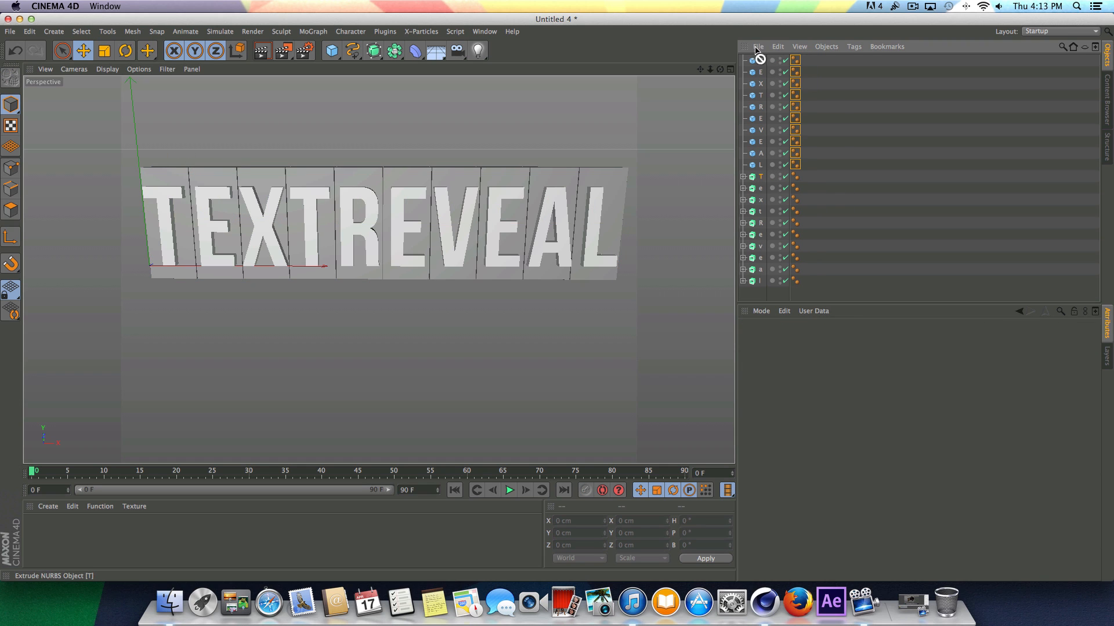
- Nest each extruded letter under the cube of the same name, from T through L
left_click_drag(760, 62, 753, 200)
left_click_drag(754, 261, 754, 224)
mouse_move(754, 271)
left_mouse_down()
mouse_move(754, 247)
mouse_move(754, 270)
left_mouse_up()
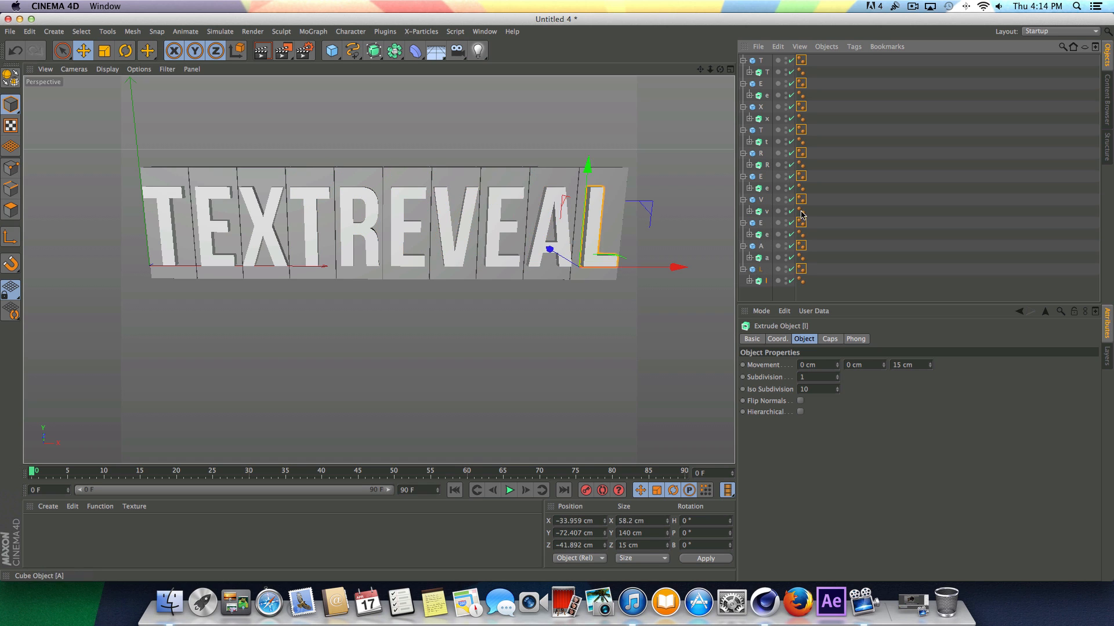
- Try rotating the T cube with its letter to a pitch of about -67°, and undo the rotation
left_click(759, 61)
left_click_drag(720, 69, 766, 67)
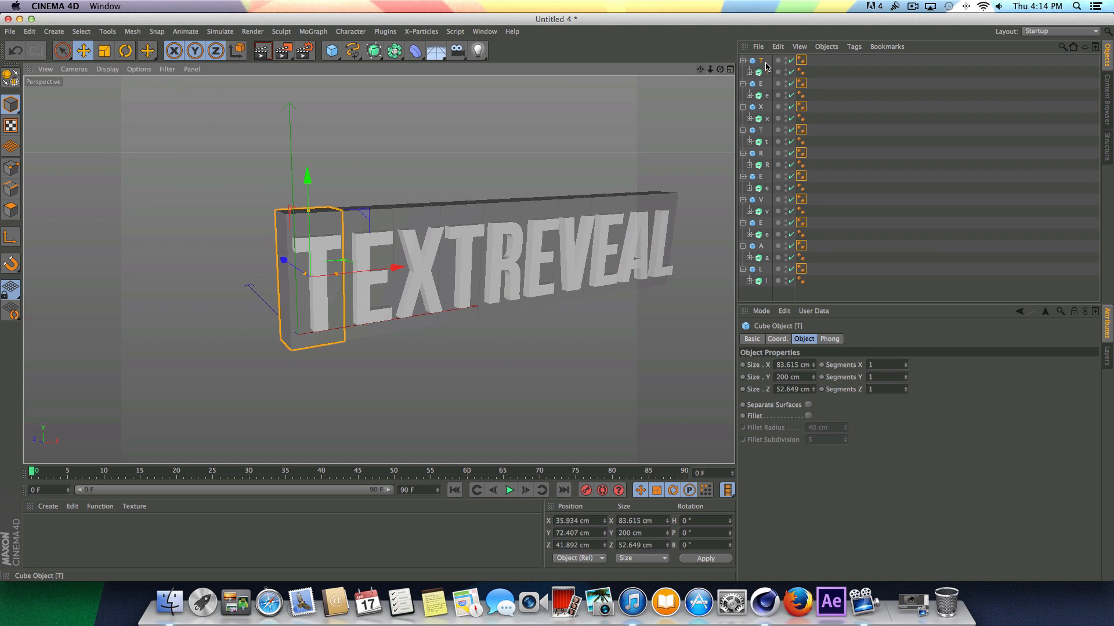
key("r")
left_click_drag(339, 270, 311, 230)
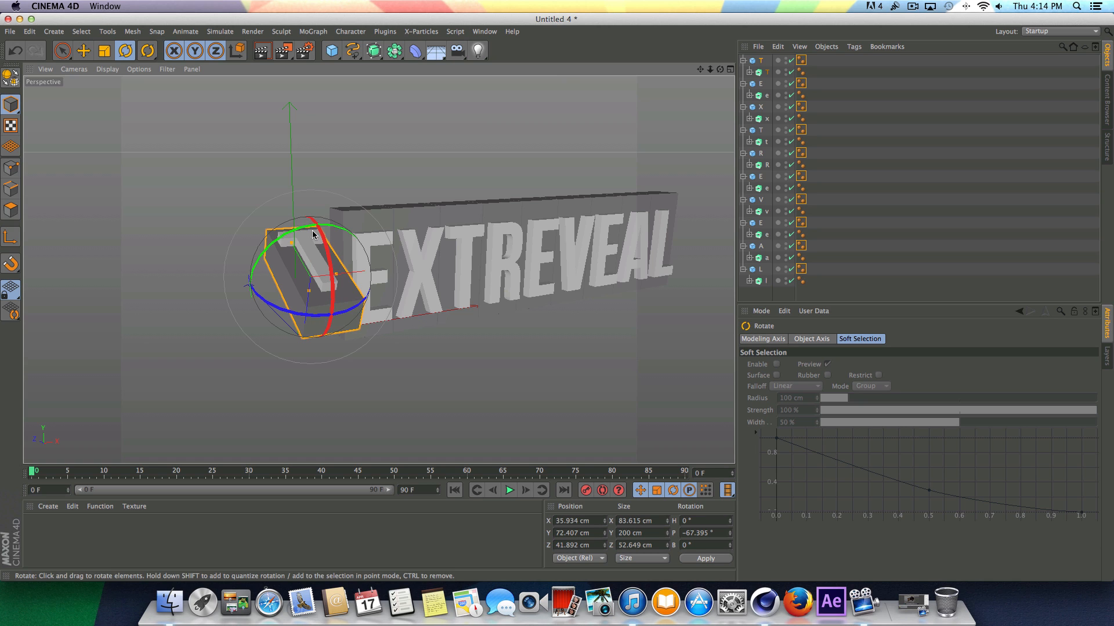
key("super+z")
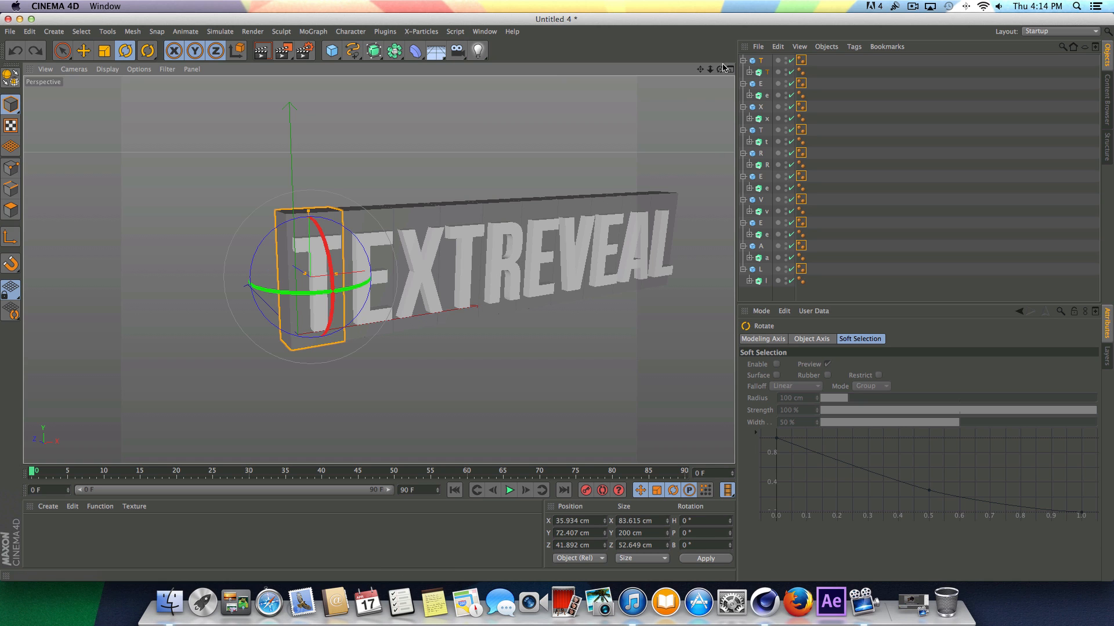
- Try changing the X size of the T cube alone, and undo the change
left_click_drag(720, 69, 715, 68)
left_click(760, 61)
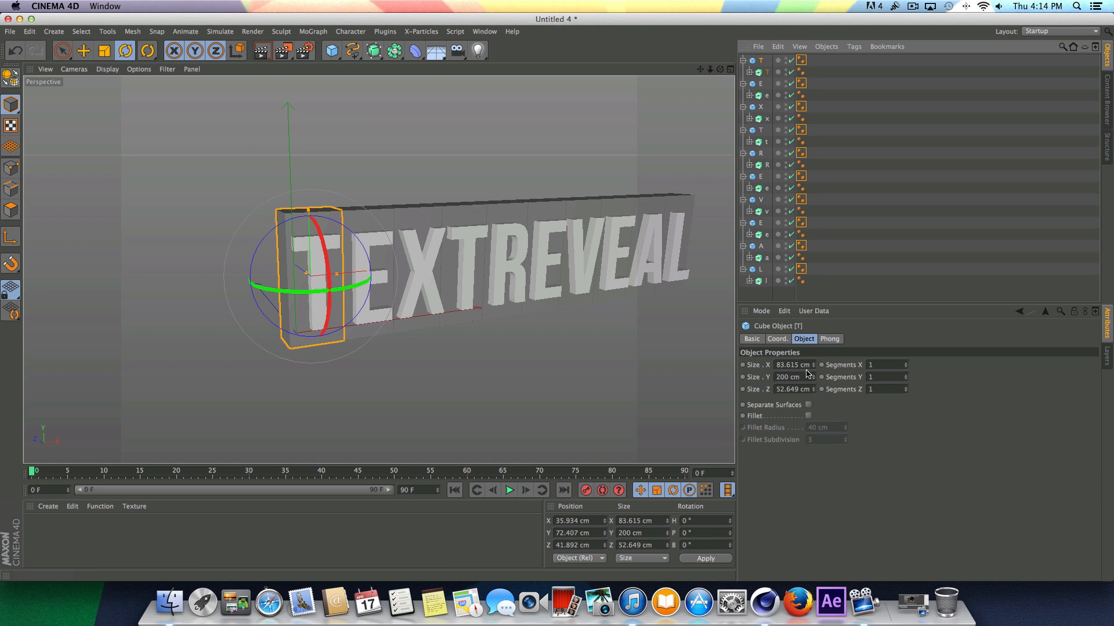
left_click_drag(720, 69, 641, 67)
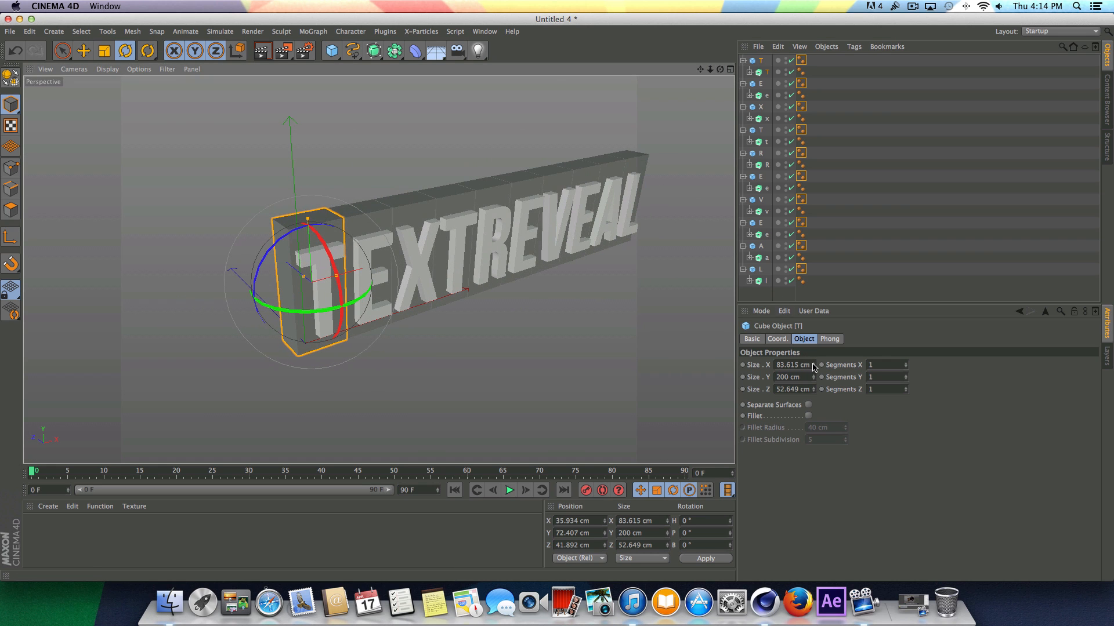
left_click_drag(814, 367, 813, 374)
key("super+z")
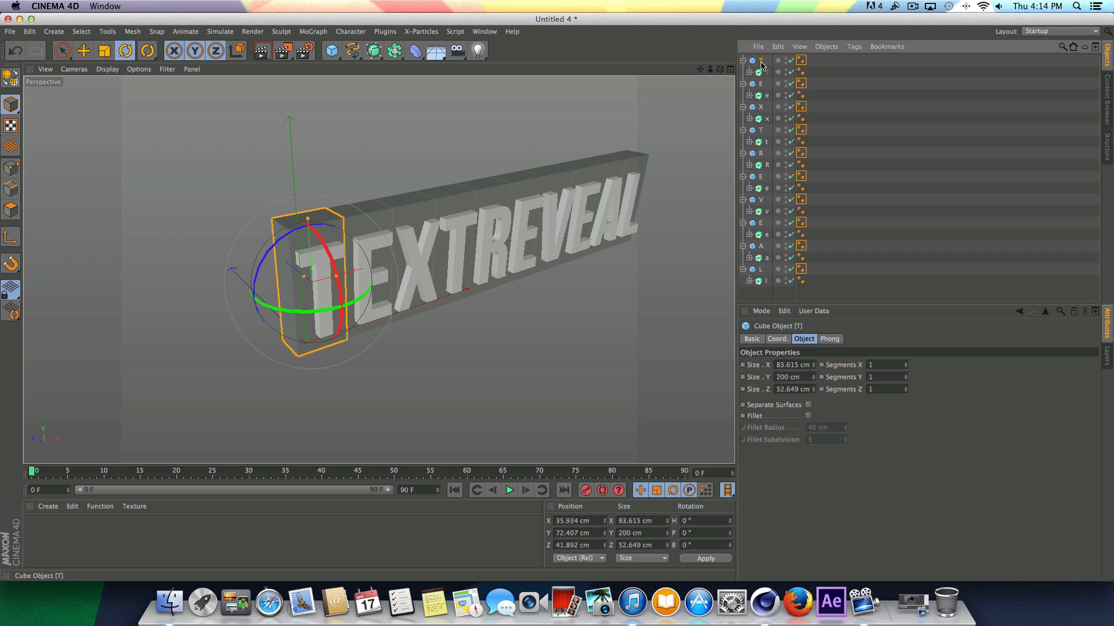
- Select all ten letter cubes together and reduce their Z size to 28.649 cm
left_click(760, 83, "shift")
left_click(760, 108, "shift")
left_click(760, 131, "shift")
left_click(760, 154, "shift")
left_click(761, 177, "shift")
left_click(760, 200, "shift")
left_click(759, 224, "shift")
left_click(760, 247, "shift")
left_click(760, 270, "shift")
left_click_drag(813, 391, 812, 406)
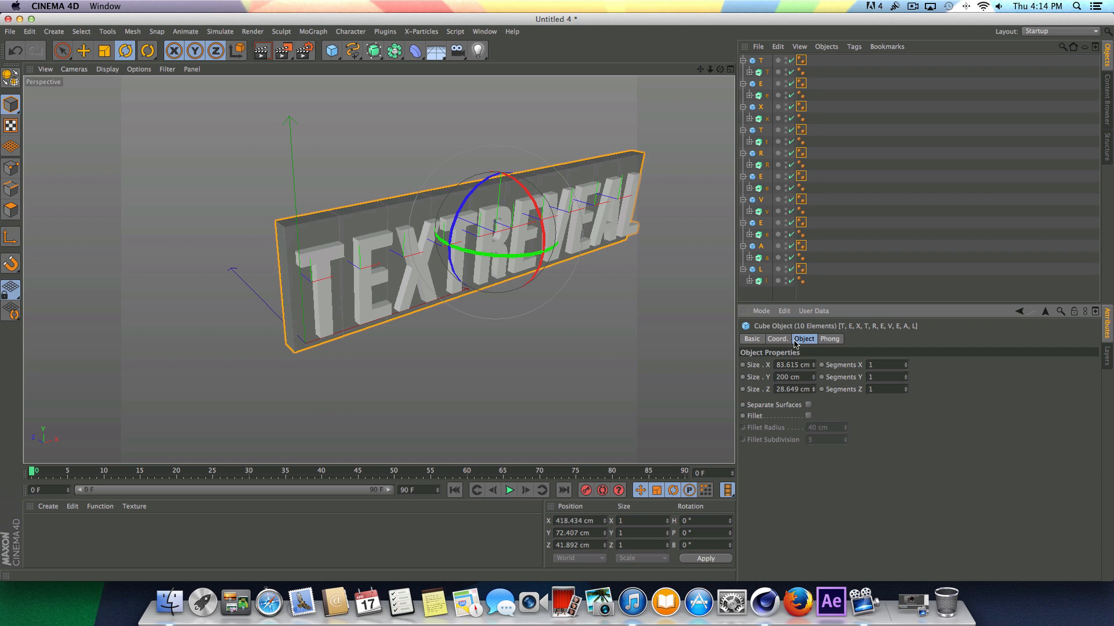
- Select all ten extruded letters without their cubes and move them along Z until they sit against the thinner cubes
left_click_drag(719, 69, 587, 101)
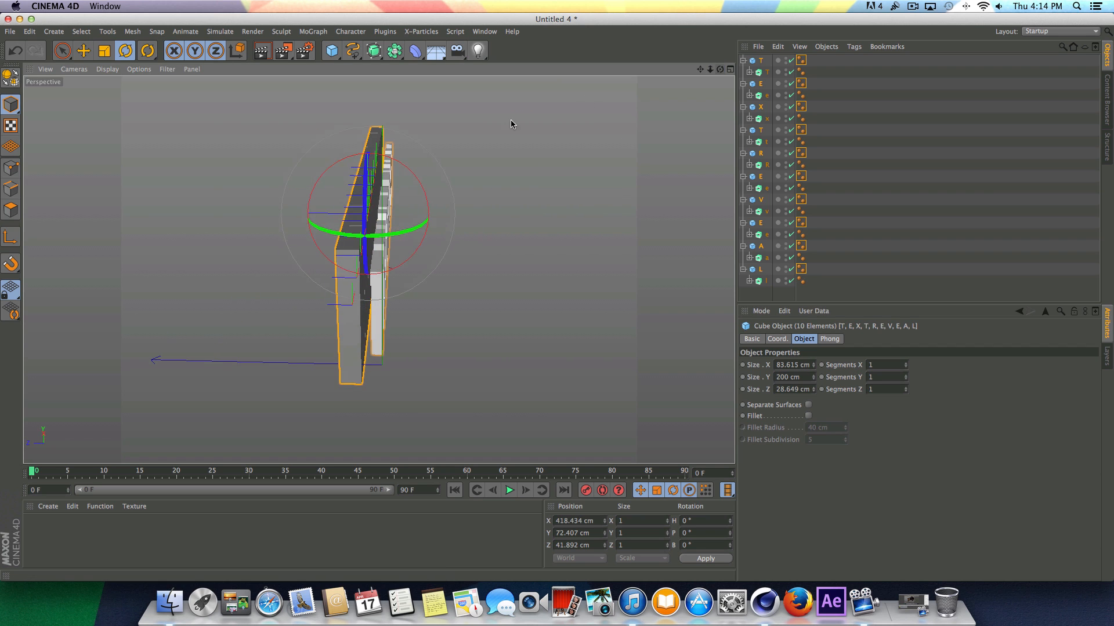
scroll(305, 311, "up", 3)
left_click(760, 280)
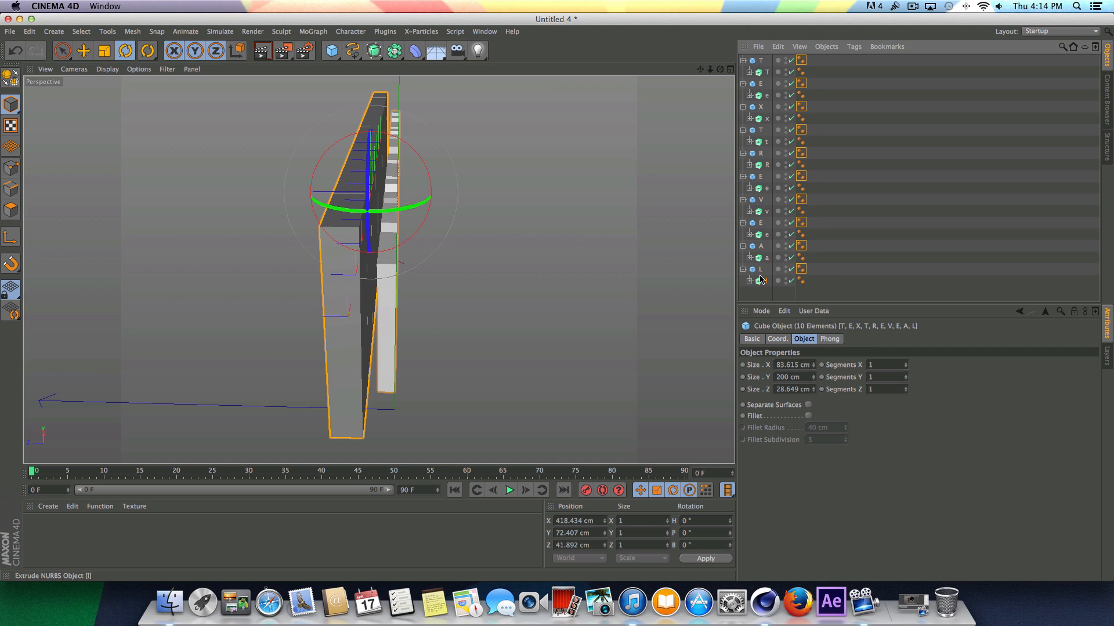
left_click(762, 258, "ctrl")
left_click(766, 234, "ctrl")
left_click(766, 212, "ctrl")
left_click(760, 176, "ctrl")
left_click(767, 165, "ctrl")
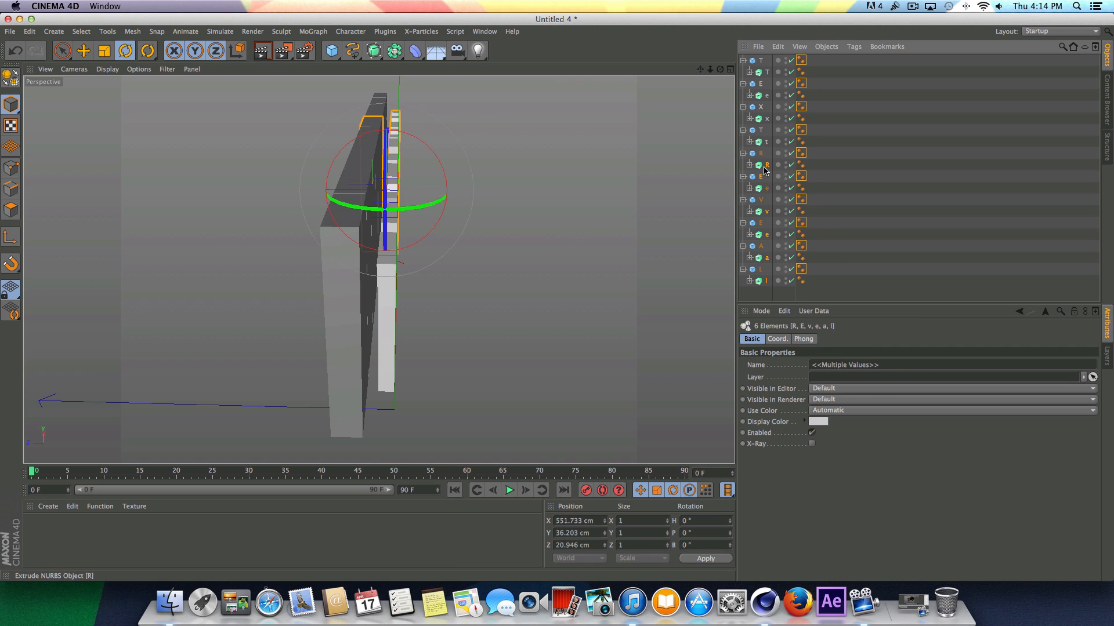
left_click(755, 179, "ctrl")
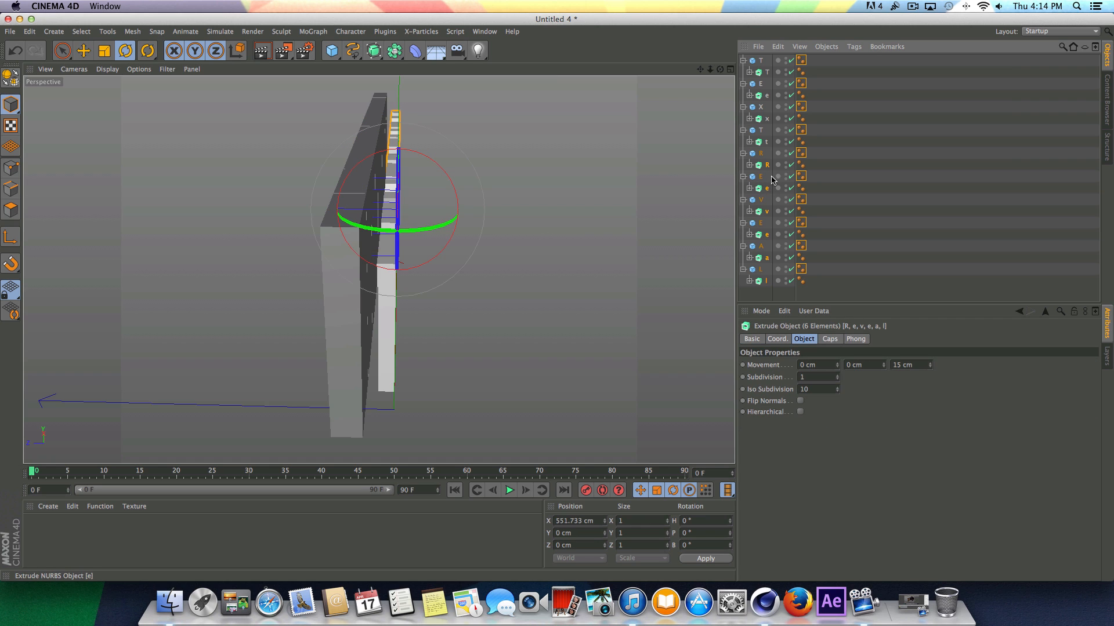
left_click(766, 142, "ctrl")
left_click(765, 118, "ctrl")
left_click(763, 93, "ctrl")
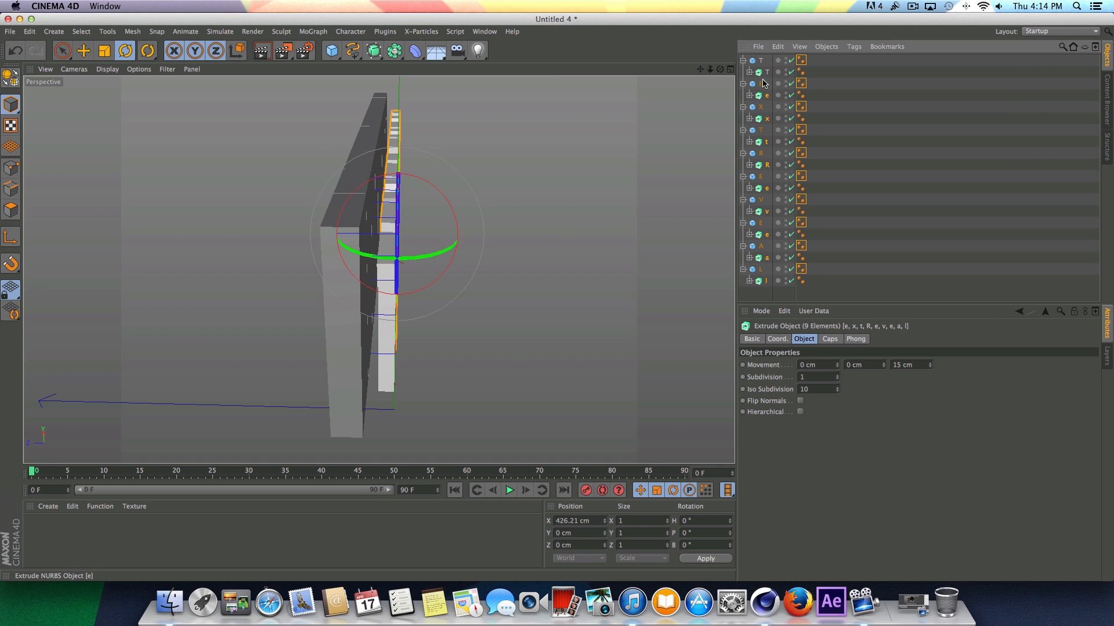
key("e")
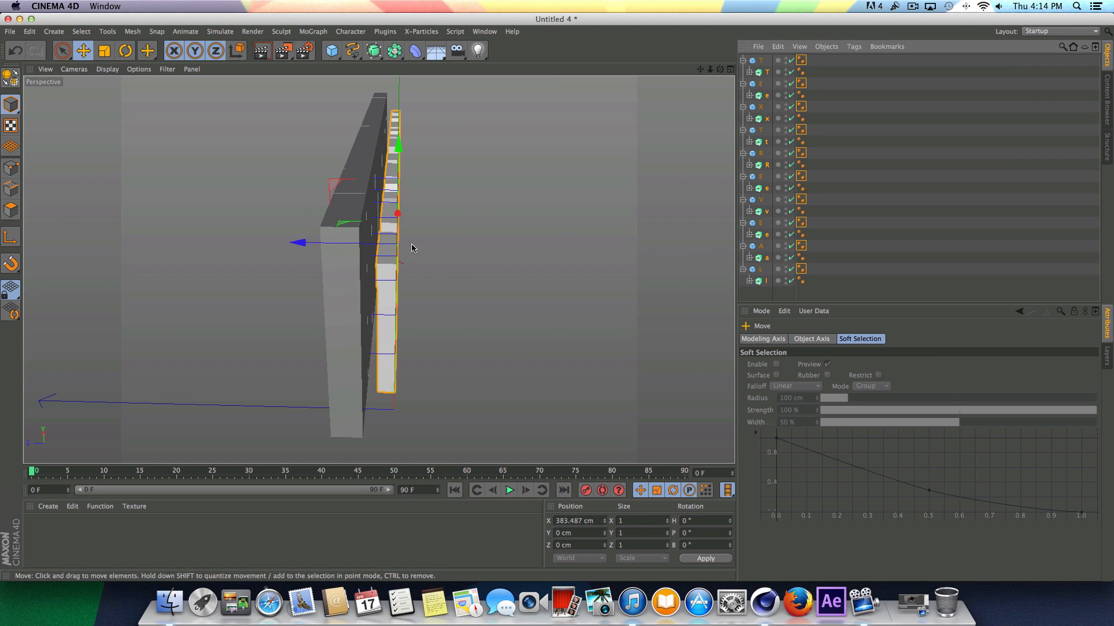
left_click_drag(300, 243, 291, 243)
left_click(912, 217)
mouse_move(719, 69)
left_mouse_down()
mouse_move(701, 69)
mouse_move(720, 69)
left_mouse_up()
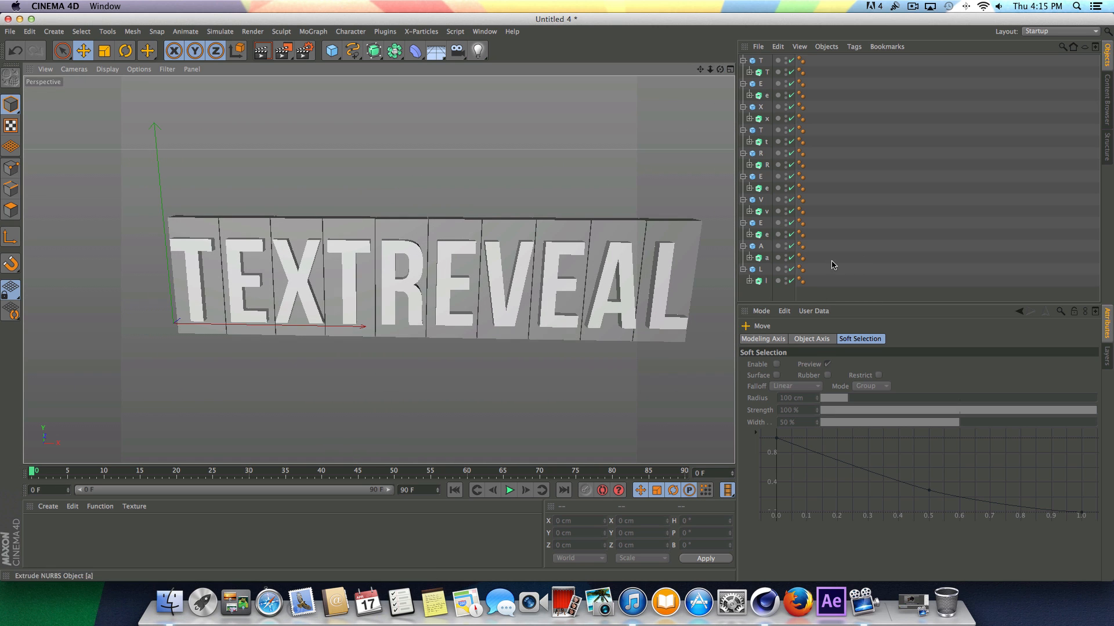
- Group all the cubes and their nested letters into one null and rename it "Letters"
left_click_drag(893, 294, 739, 47)
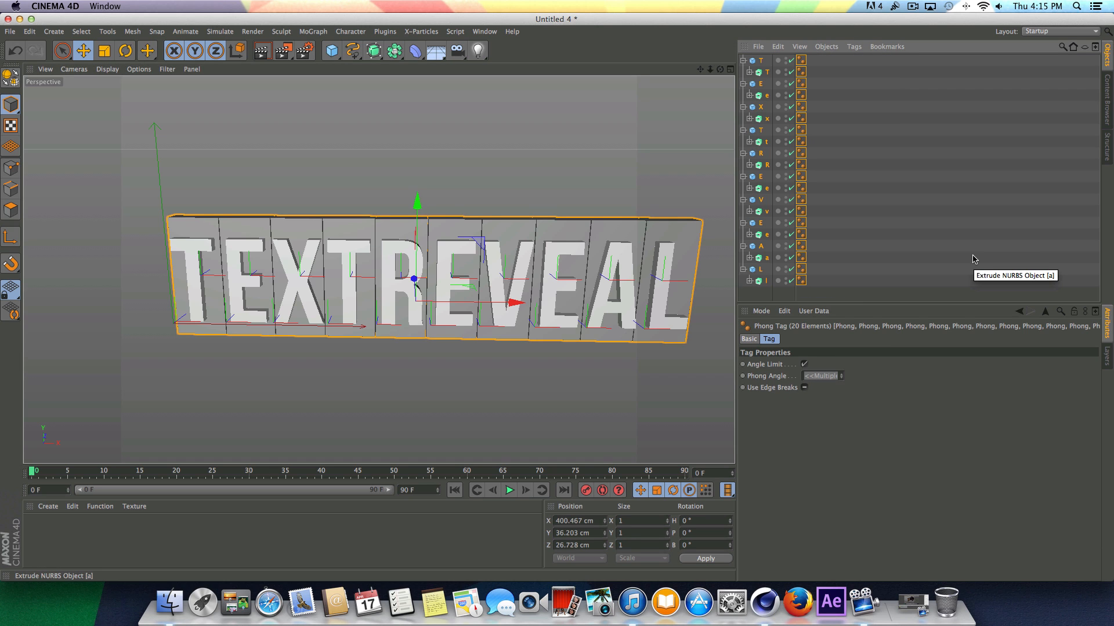
key("alt+g")
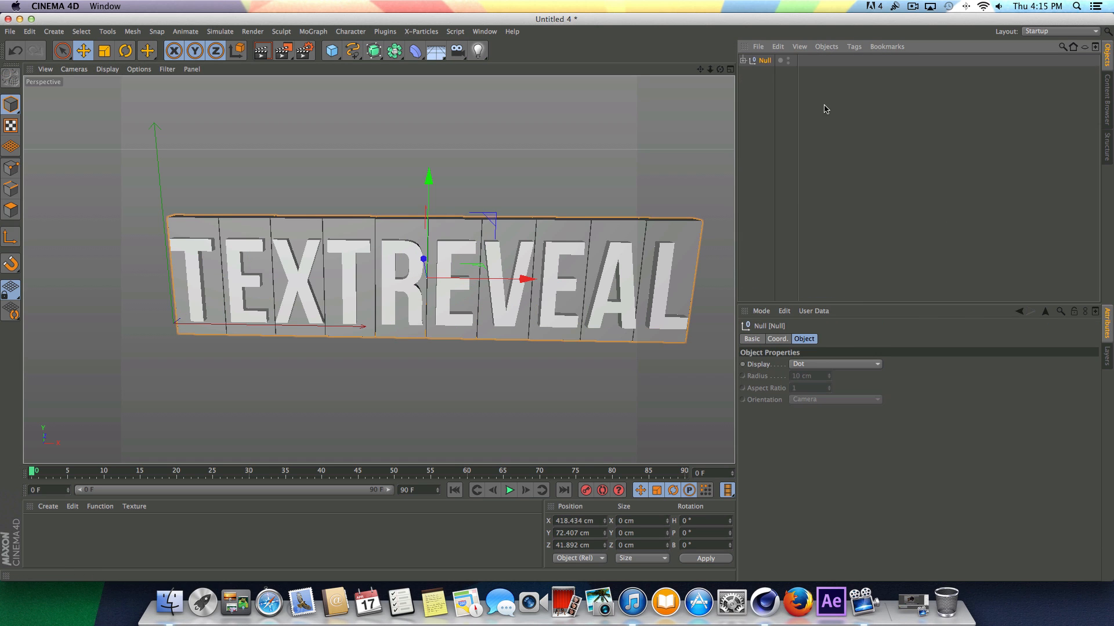
double_click(765, 60)
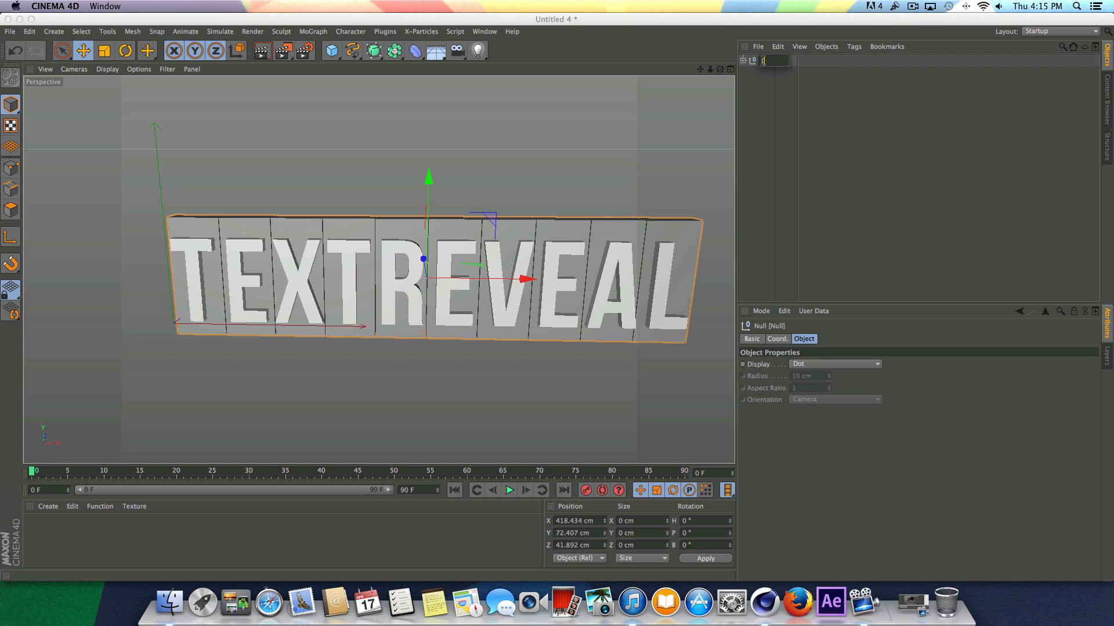
type("Letters")
key("Return")
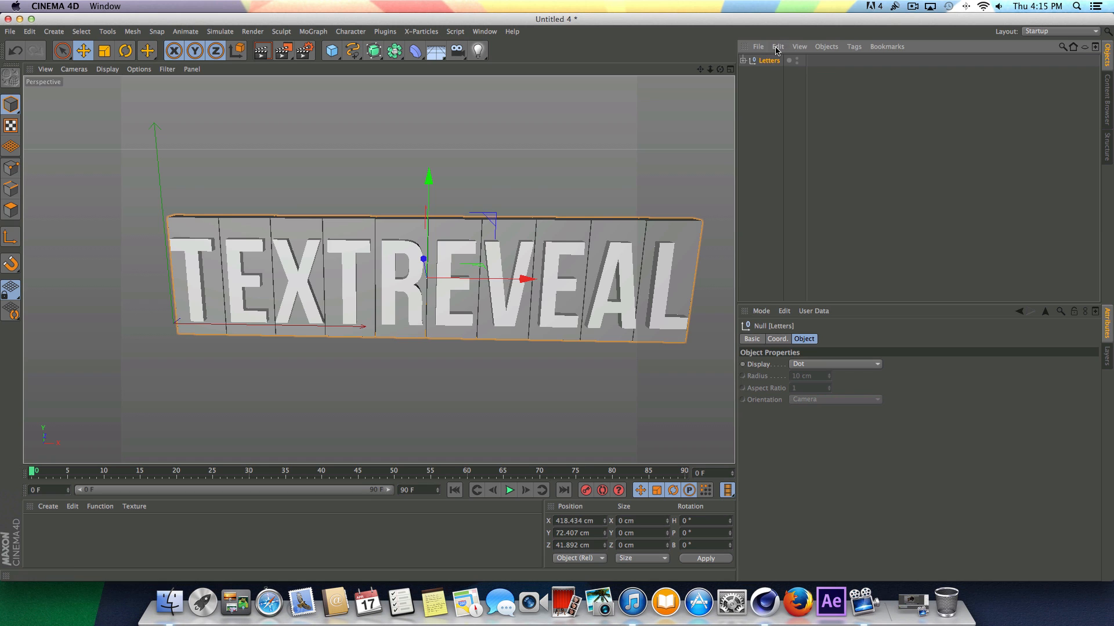
- Expand the Letters group to check its L, A and last E cubes, and collapse it
left_click(741, 61)
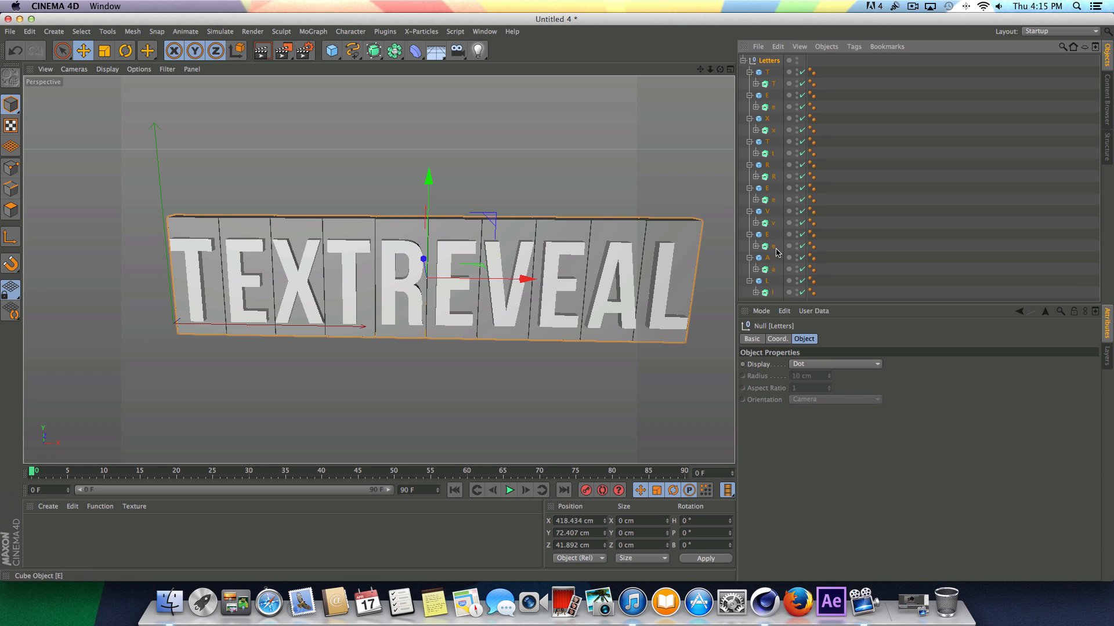
left_click(768, 283)
left_click(765, 260)
left_click(766, 236)
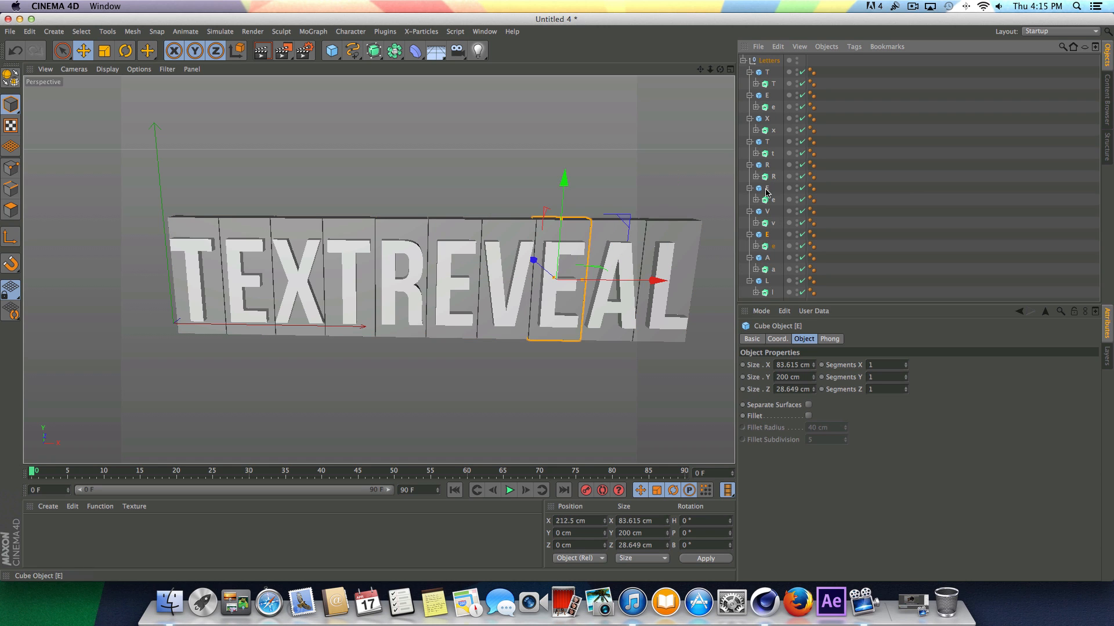
left_click(743, 60)
left_click(773, 94)
- Add a new cube primitive to the scene
mouse_move(720, 69)
left_mouse_down()
mouse_move(649, 65)
mouse_move(718, 63)
left_mouse_up()
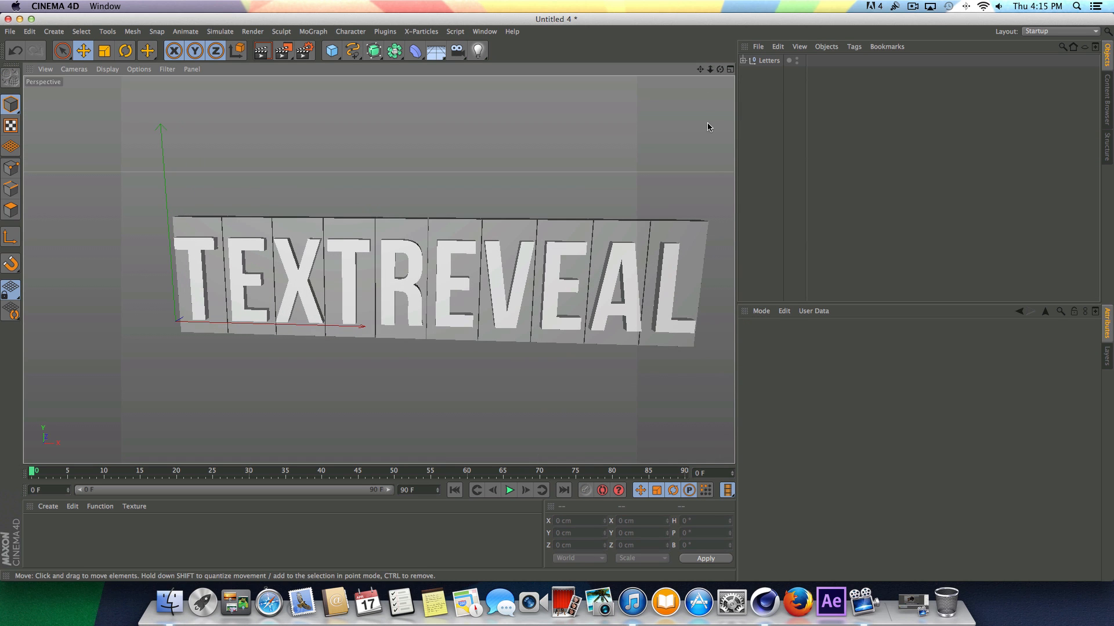
left_click_drag(332, 52, 435, 68)
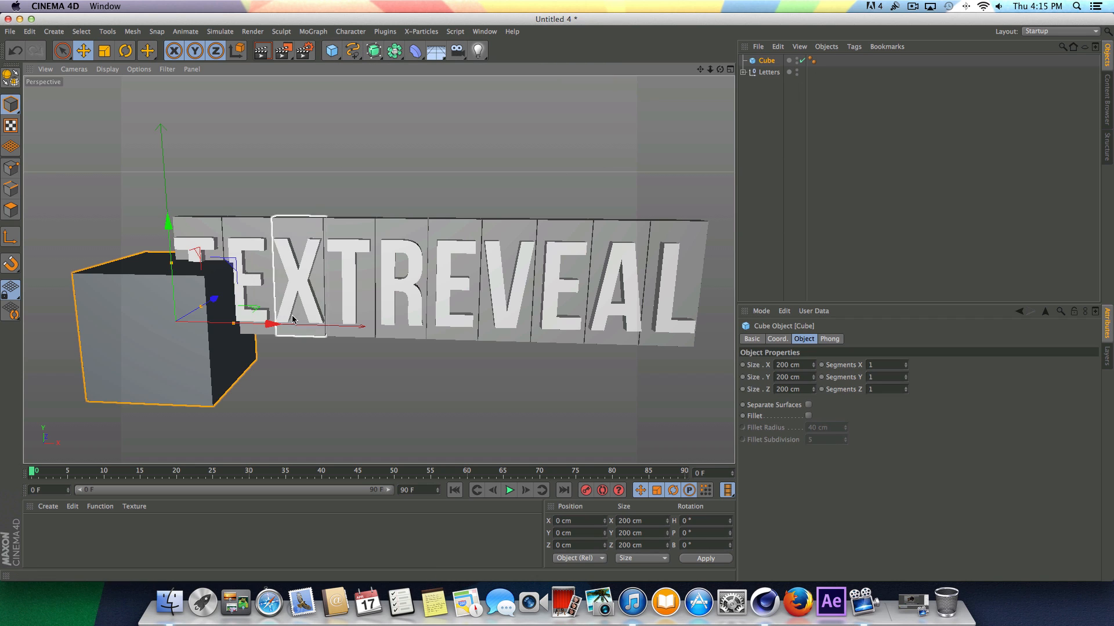
- Move the new cube above the first letters and back in depth, to about X 97, Y 274, Z 127 cm
left_click_drag(271, 324, 342, 328)
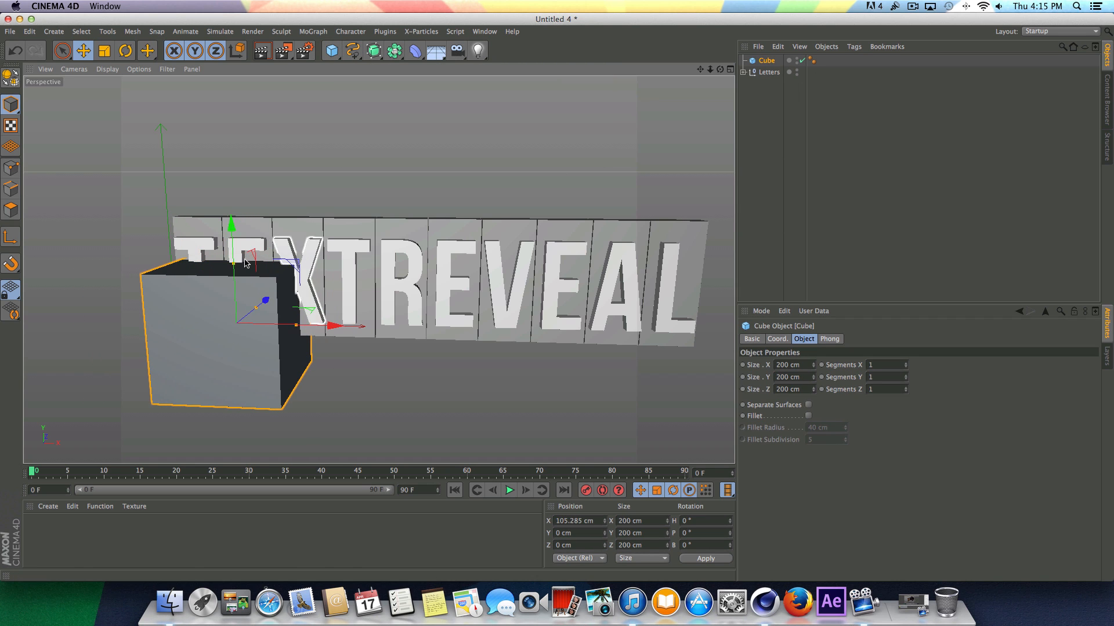
left_click_drag(228, 219, 224, 58)
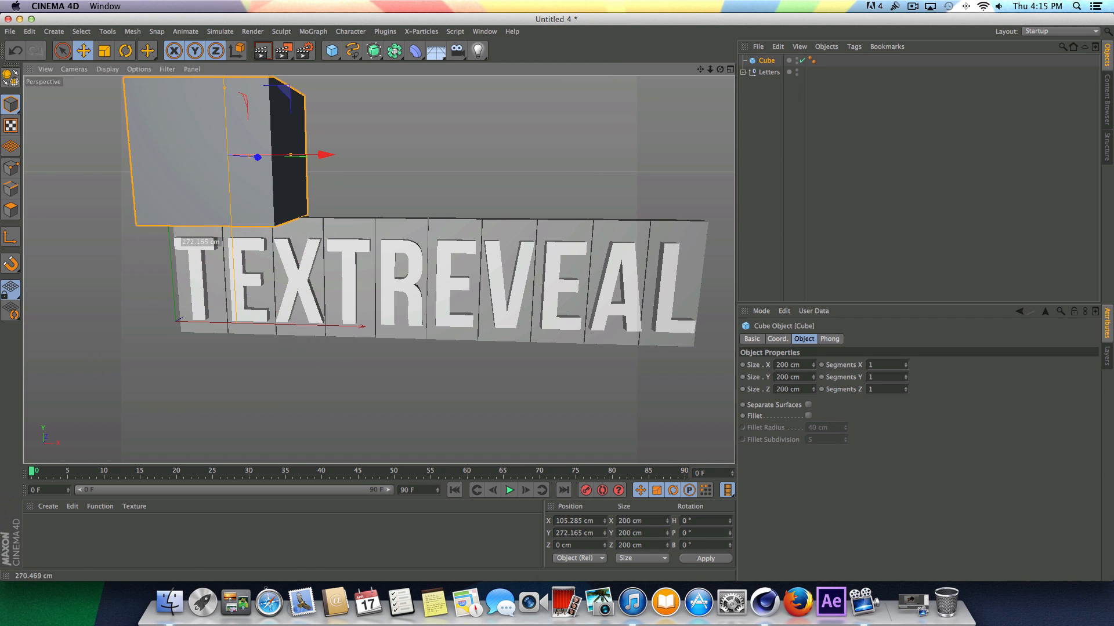
left_click_drag(259, 161, 274, 162)
left_click_drag(251, 110, 252, 107)
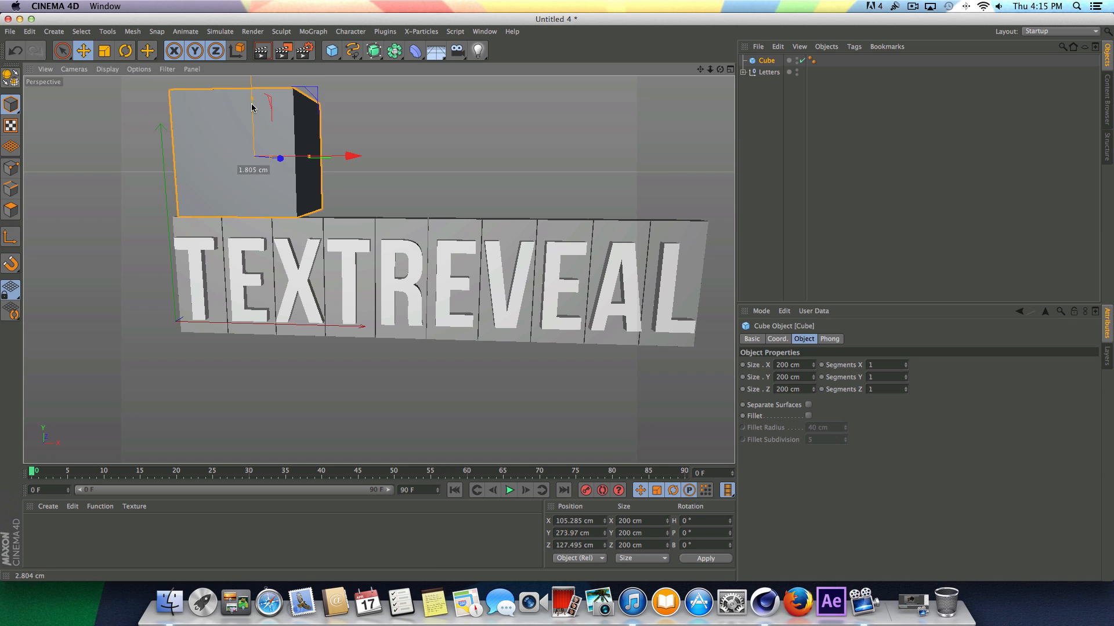
left_click_drag(360, 155, 351, 156)
- In the top view, narrow the cube to about 168.7 cm in X and align it over the first two letter blocks
left_click(730, 68)
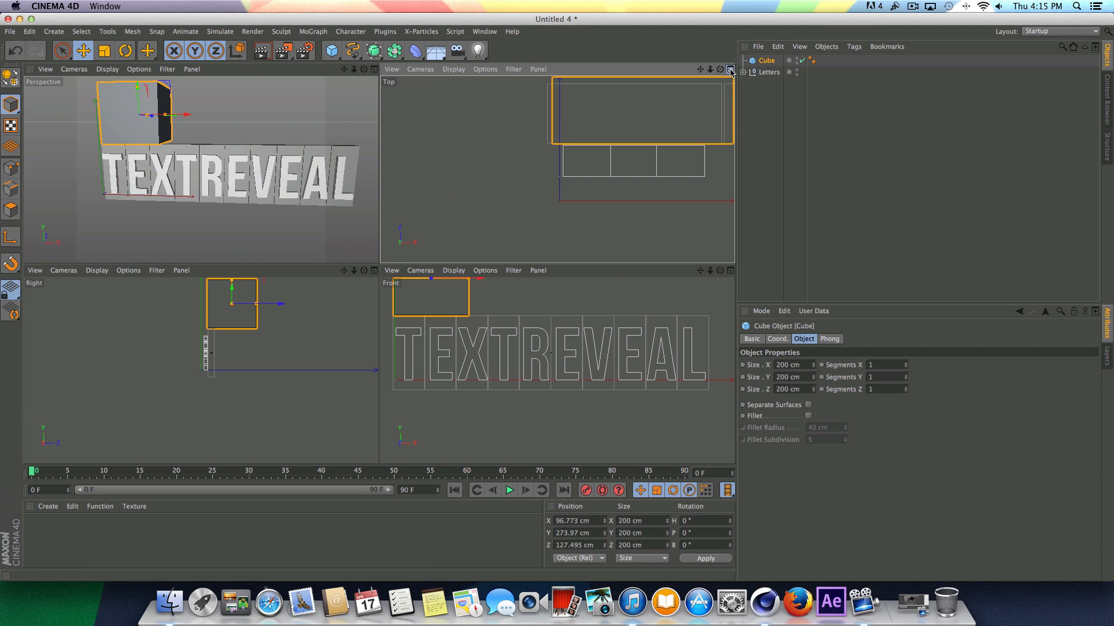
left_click(731, 69)
left_click_drag(700, 70, 567, 115)
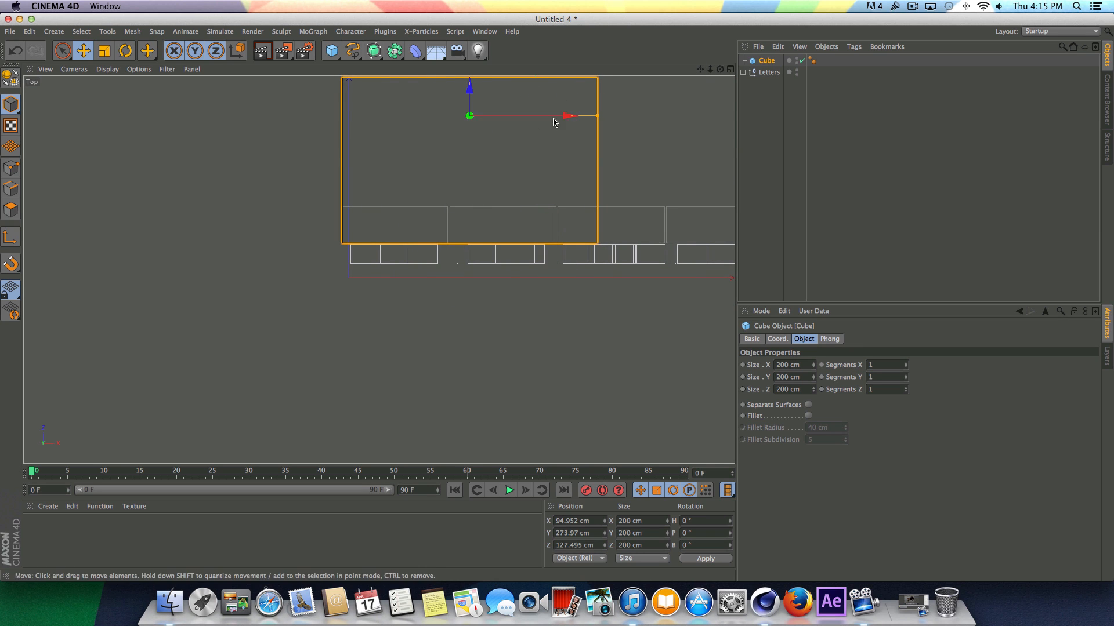
left_click_drag(701, 70, 573, 93)
left_click_drag(574, 153, 526, 154)
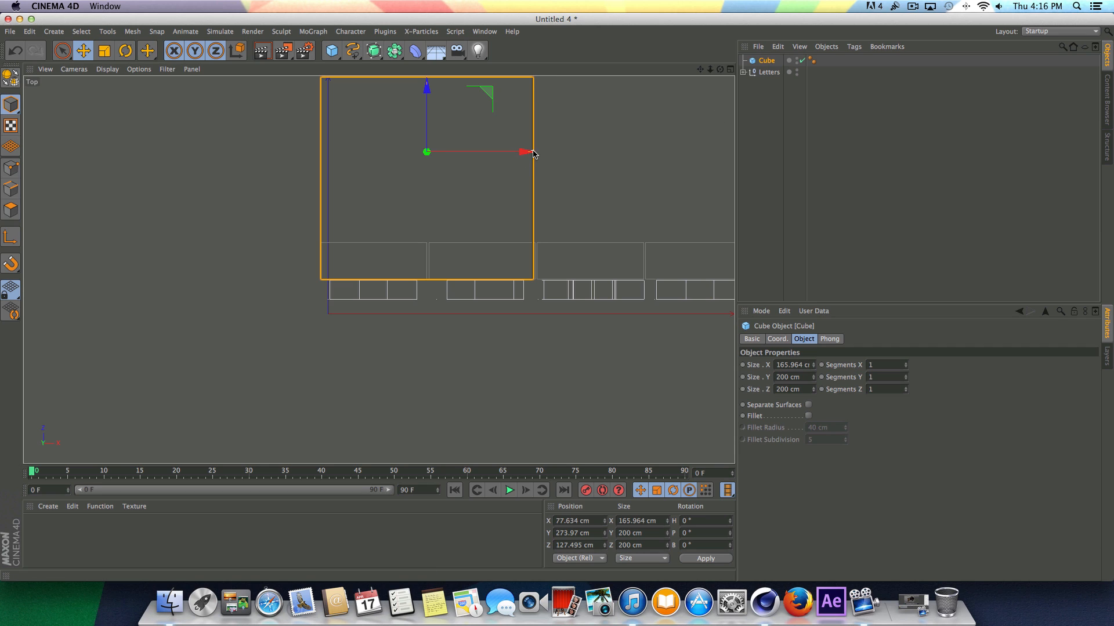
left_click_drag(534, 154, 521, 155)
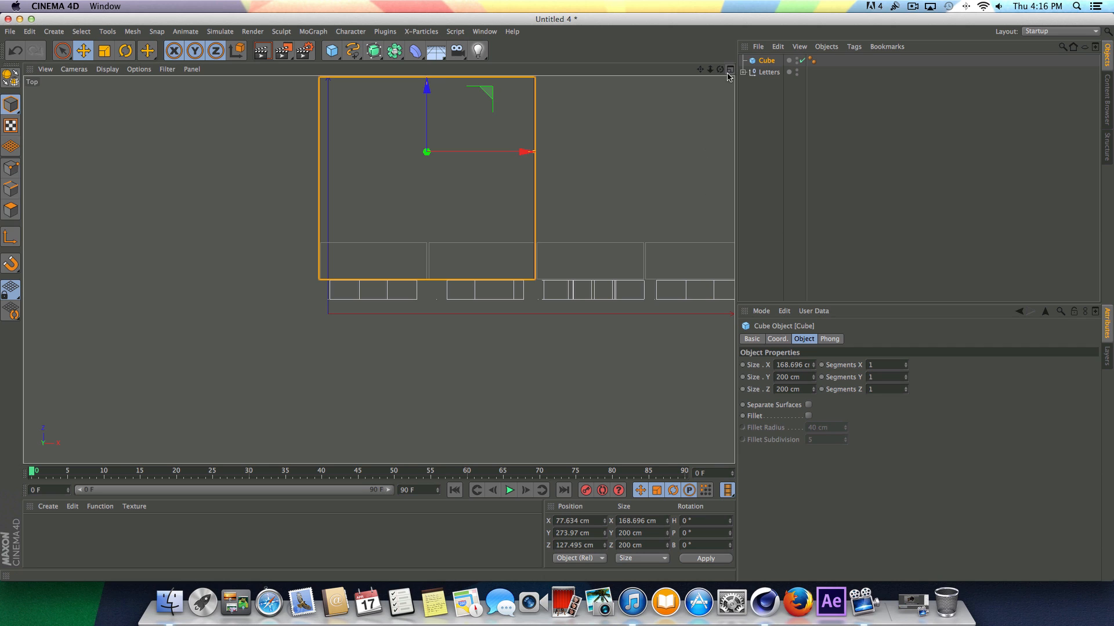
- Set the cube's Z size to 84 cm and move it along Z until its front lines up with the letter blocks' front
left_click_drag(814, 391, 754, 394)
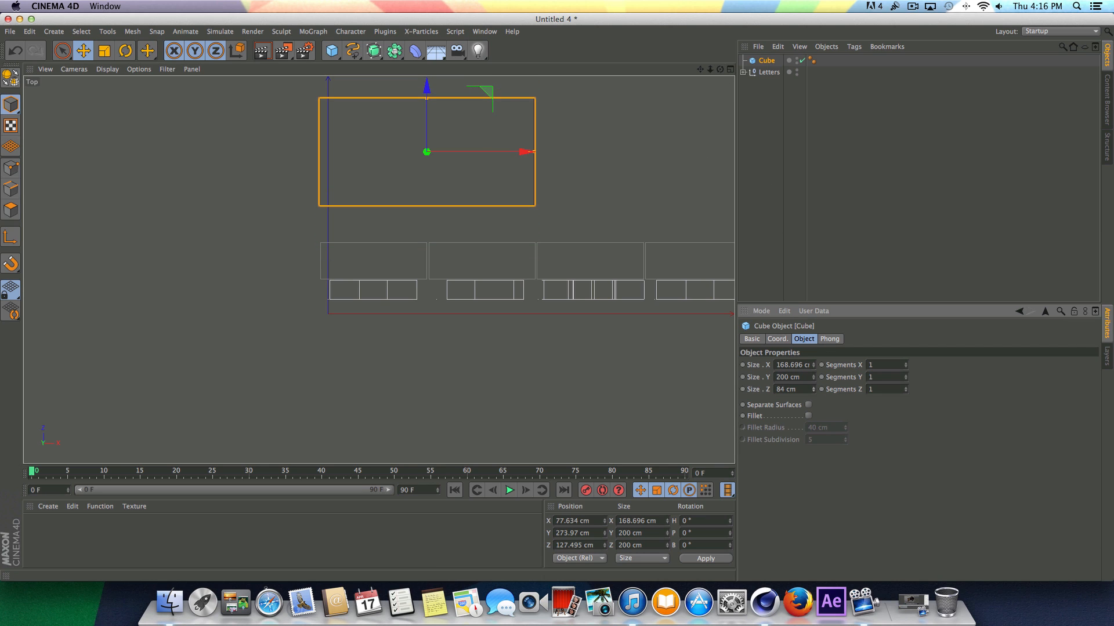
left_click_drag(427, 87, 439, 166)
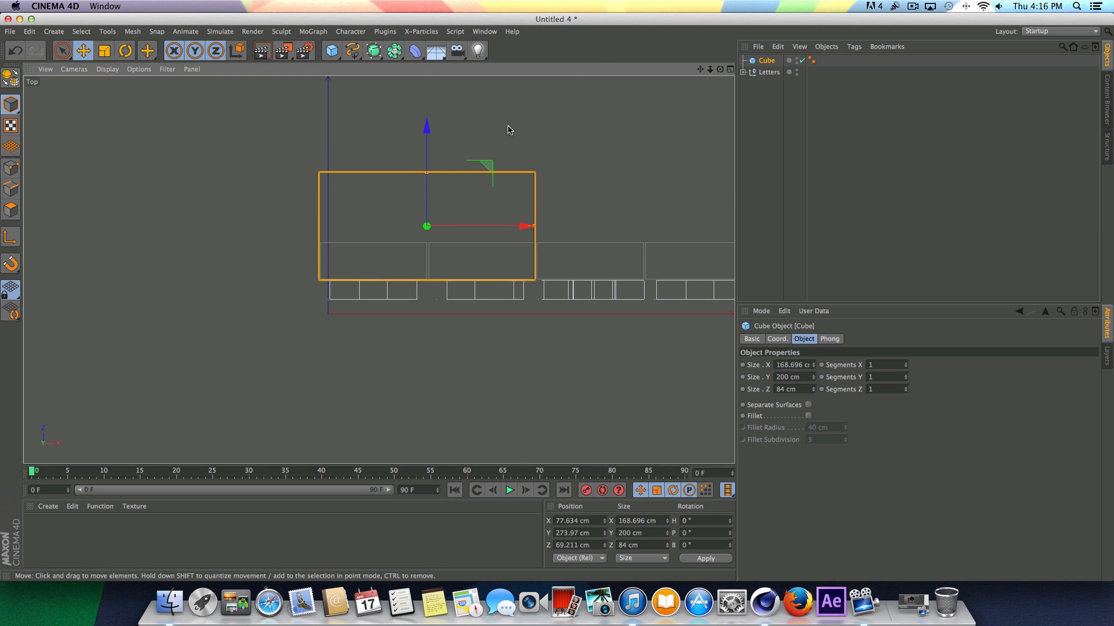
left_click(729, 70)
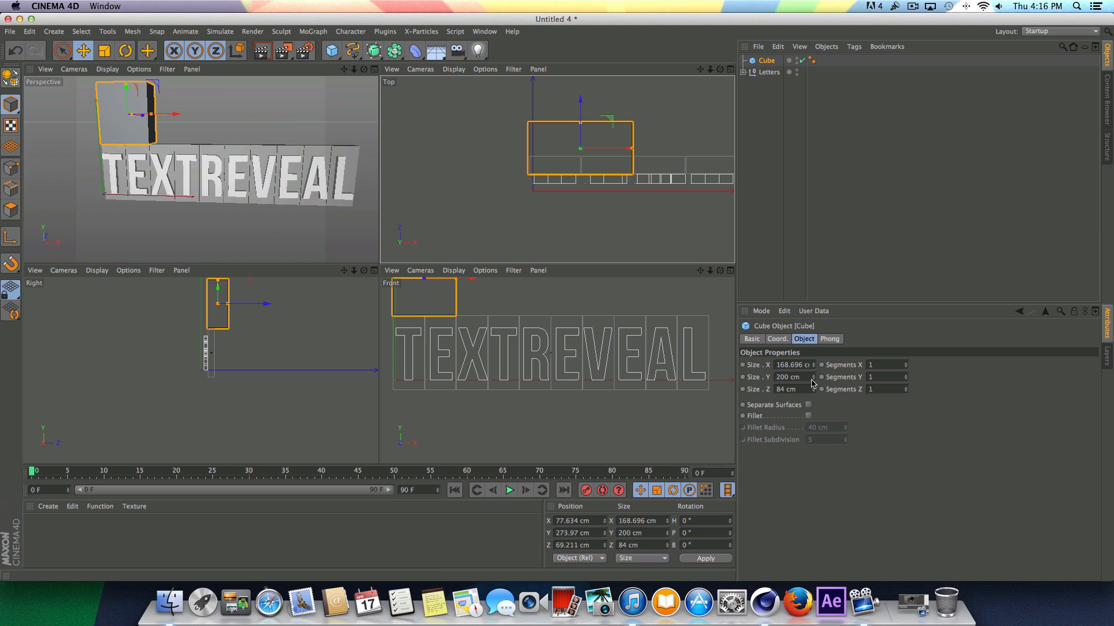
- Set the cube's Y size to 125 cm and lower it in the front view until it rests on the letter blocks
left_click_drag(815, 380, 814, 406)
left_click(730, 270)
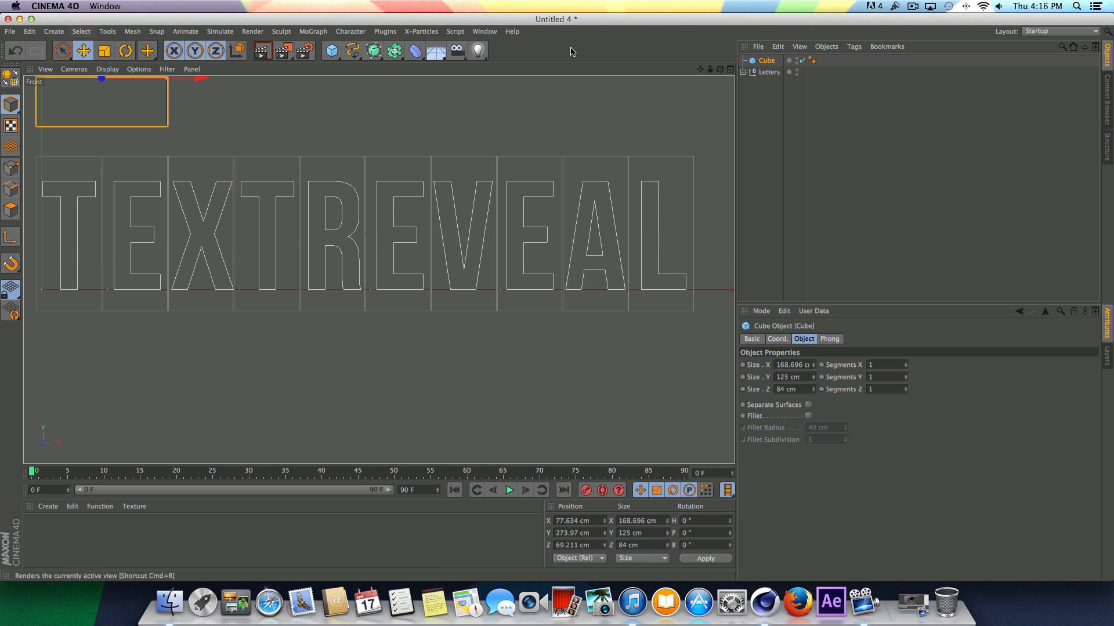
left_click_drag(700, 69, 633, 62)
left_click_drag(347, 87, 347, 120)
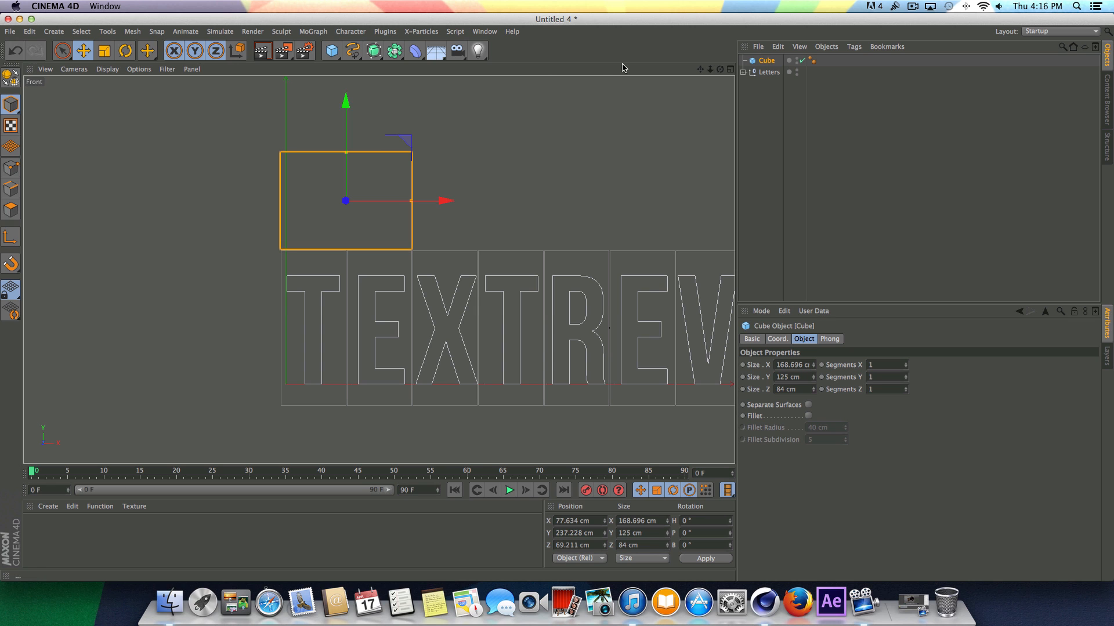
left_click(729, 70)
left_click(376, 70)
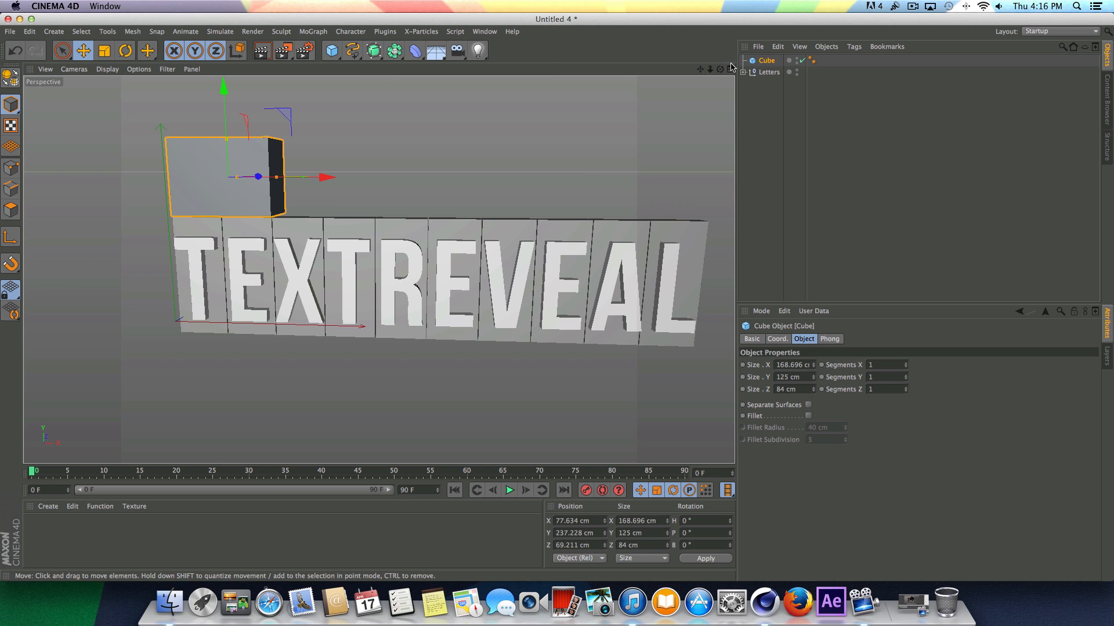
- Convert the cube to an editable polygon object and select its front face in Polygon mode
left_click_drag(720, 69, 855, 132)
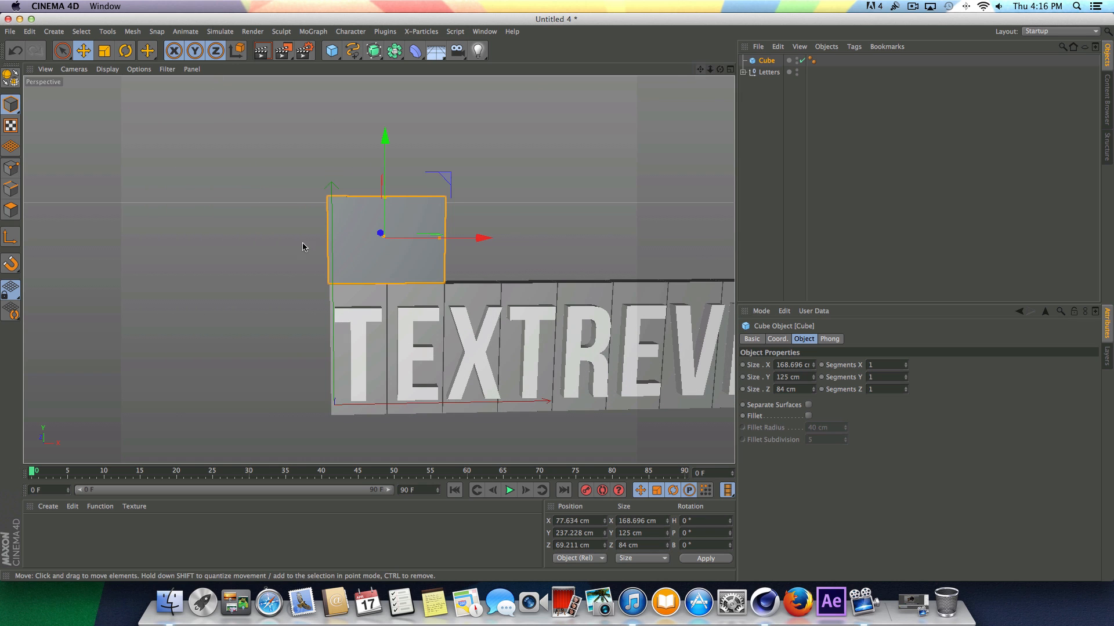
left_click_drag(720, 69, 780, 69)
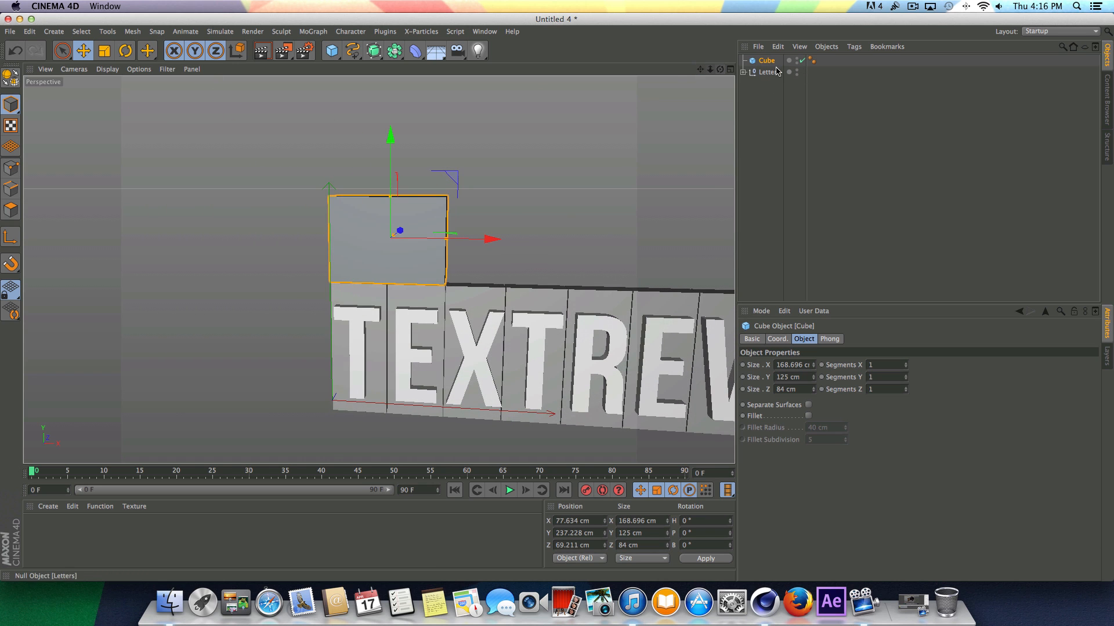
left_click(770, 63)
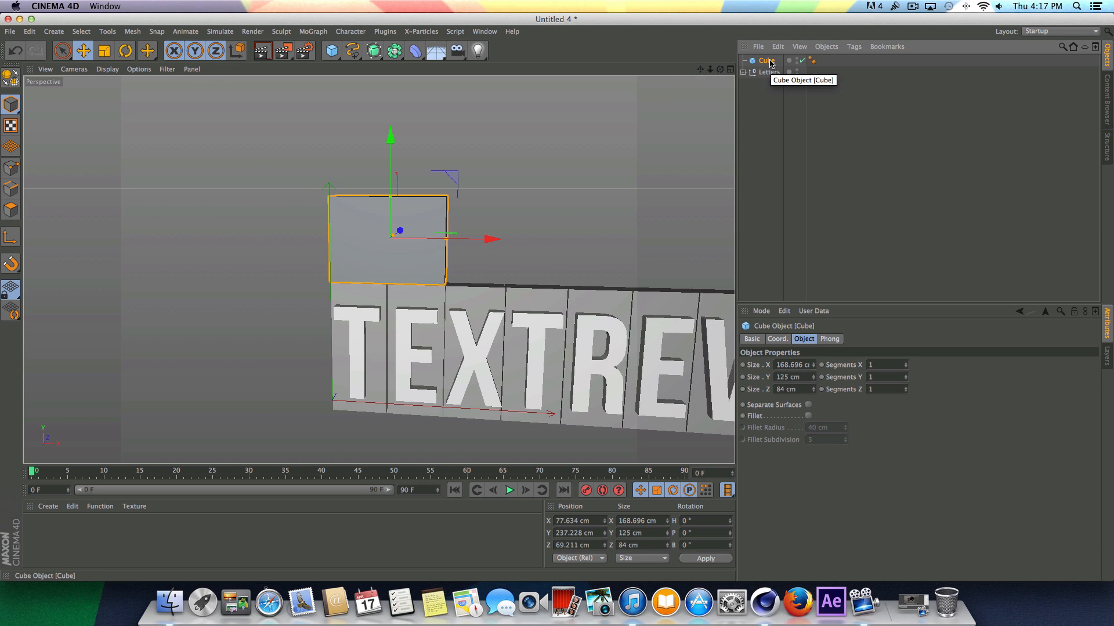
key("c")
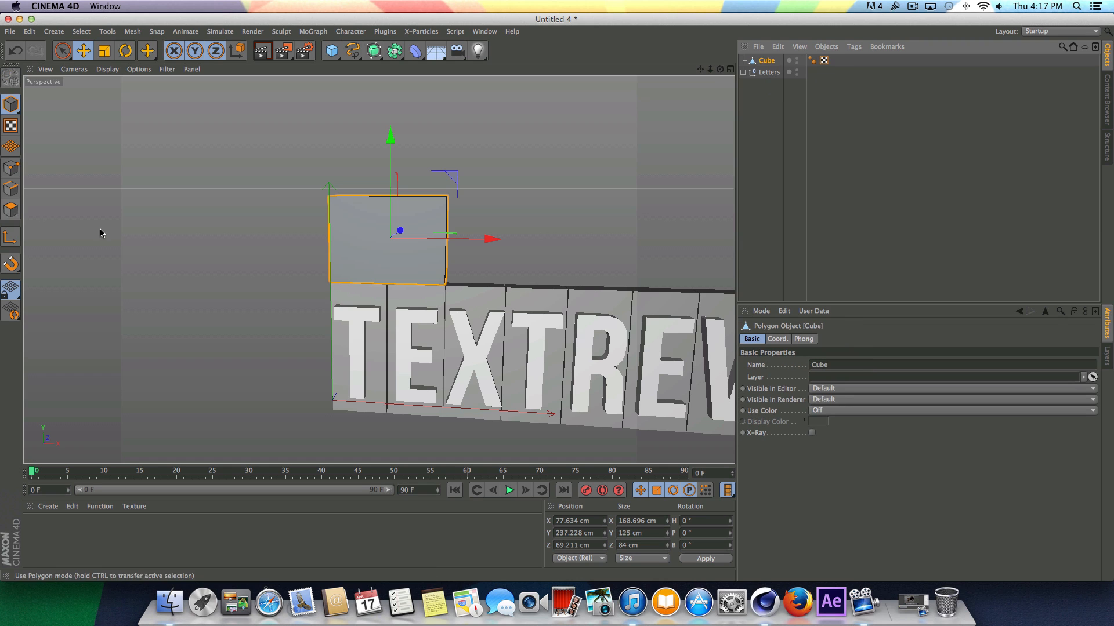
left_click(14, 215)
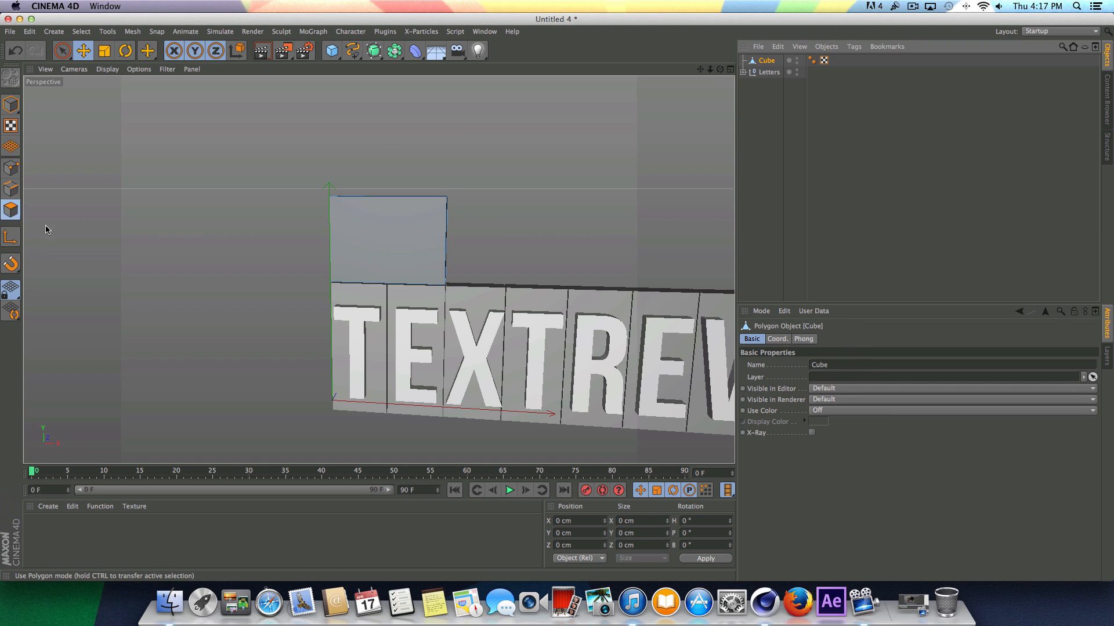
left_click(390, 250)
scroll(416, 246, "up", 2)
scroll(409, 247, "up", 2)
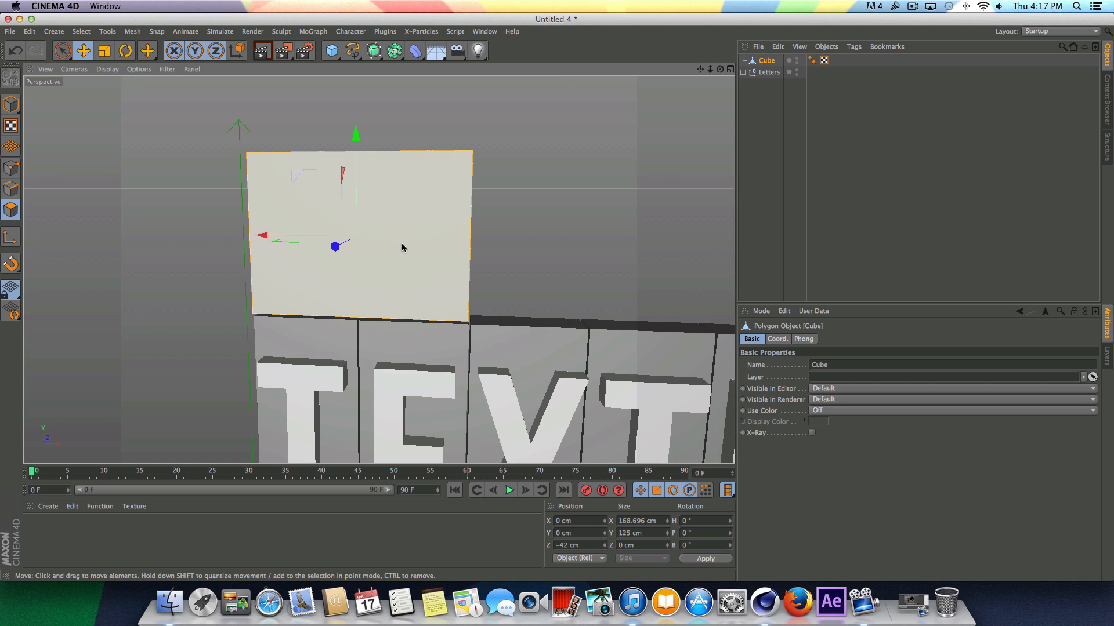
- Inset the cube's front face by about 2.6 cm with Extrude Inner and push it inward to about Z -34.6 cm
key("i")
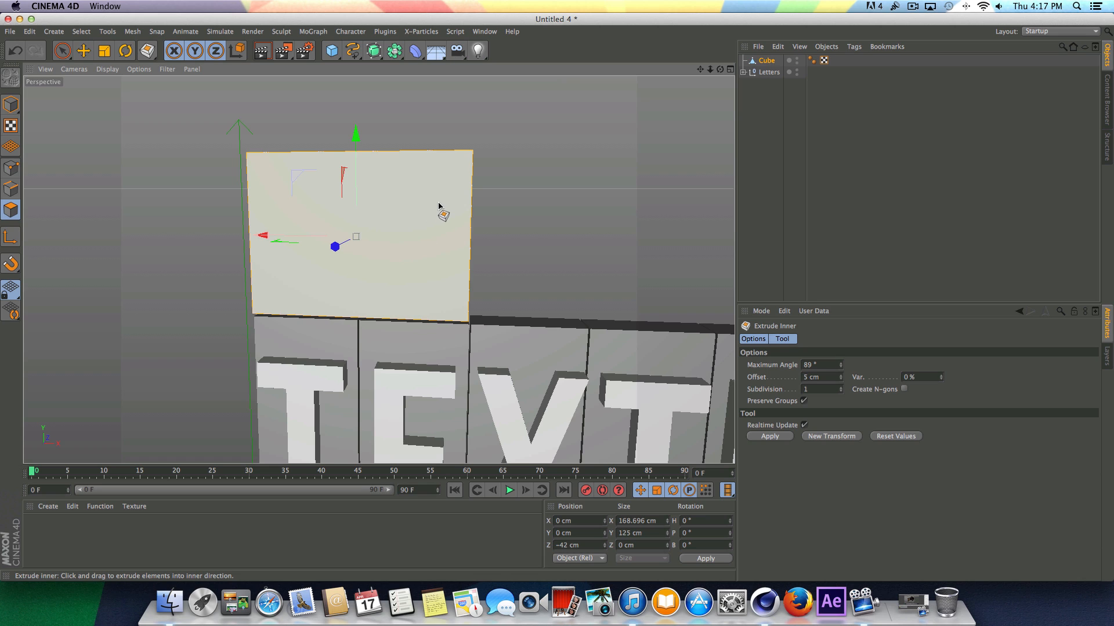
left_click_drag(439, 204, 415, 204)
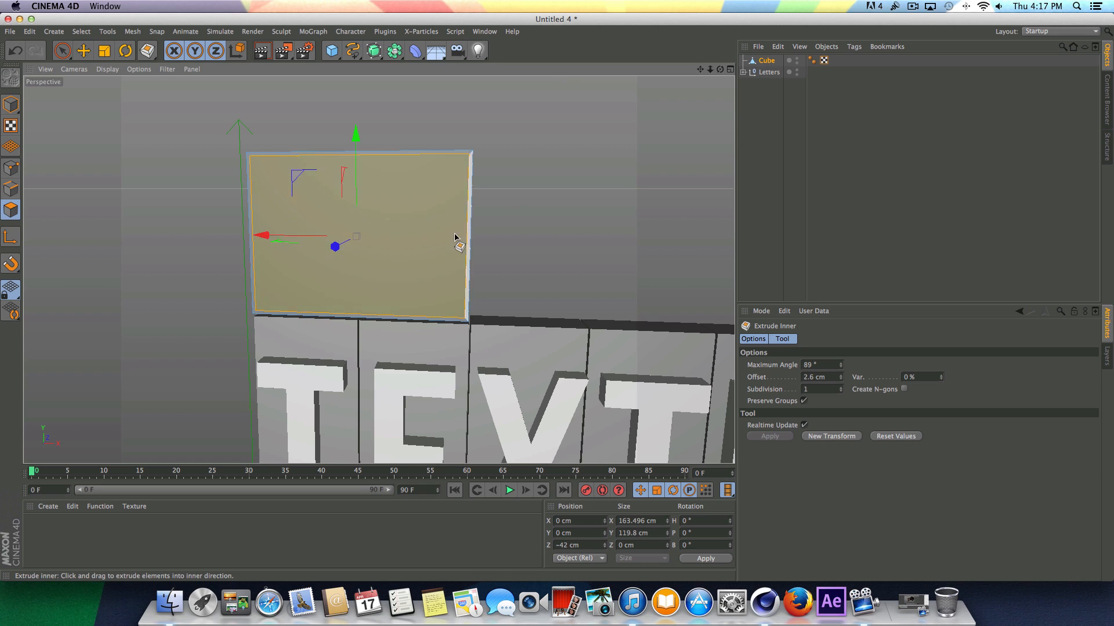
left_click_drag(719, 69, 670, 97)
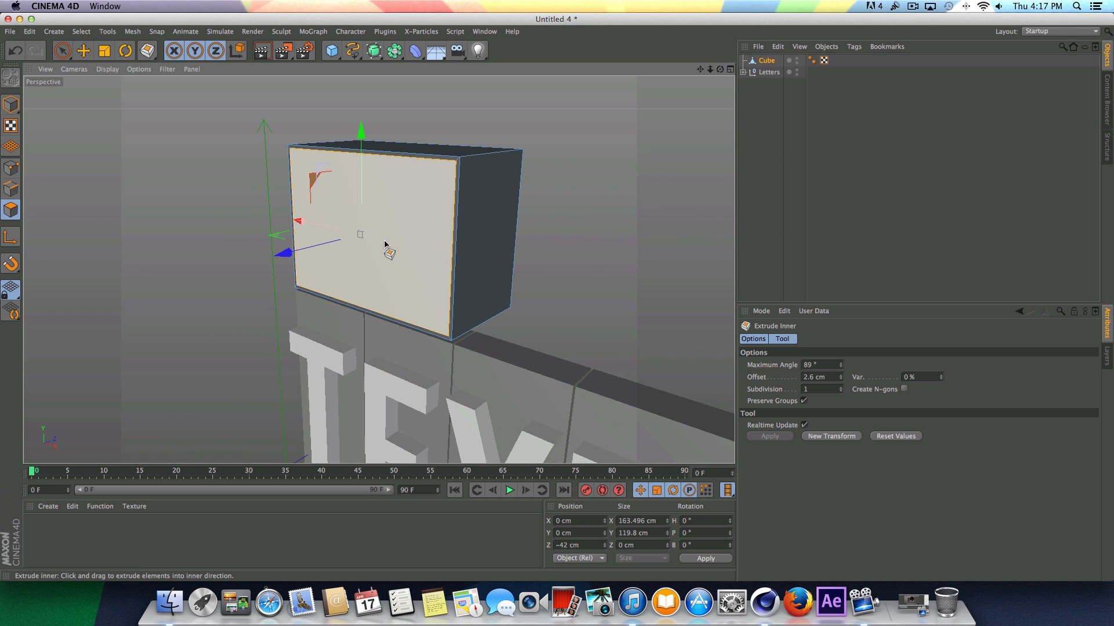
left_click(290, 241)
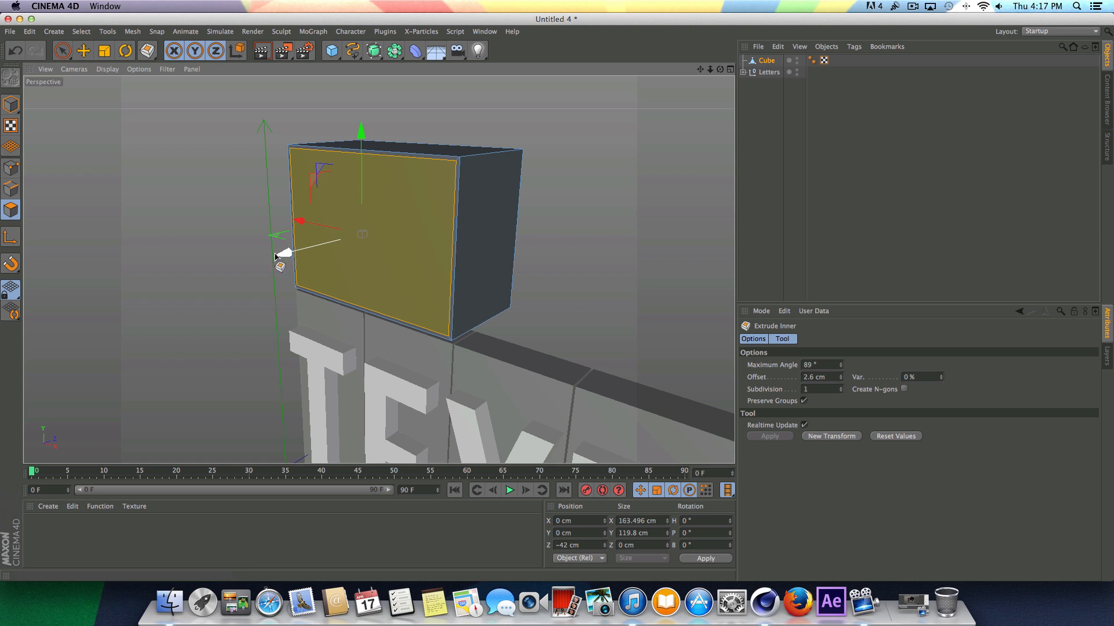
left_click_drag(283, 257, 291, 255)
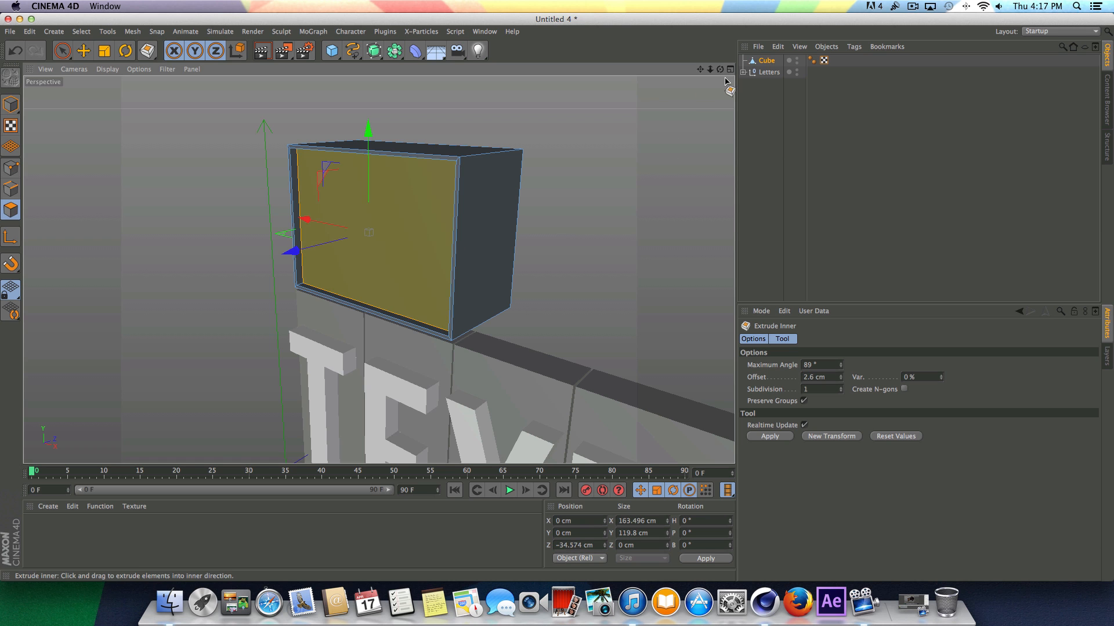
left_click_drag(719, 69, 379, 270)
left_click_drag(719, 69, 646, 72)
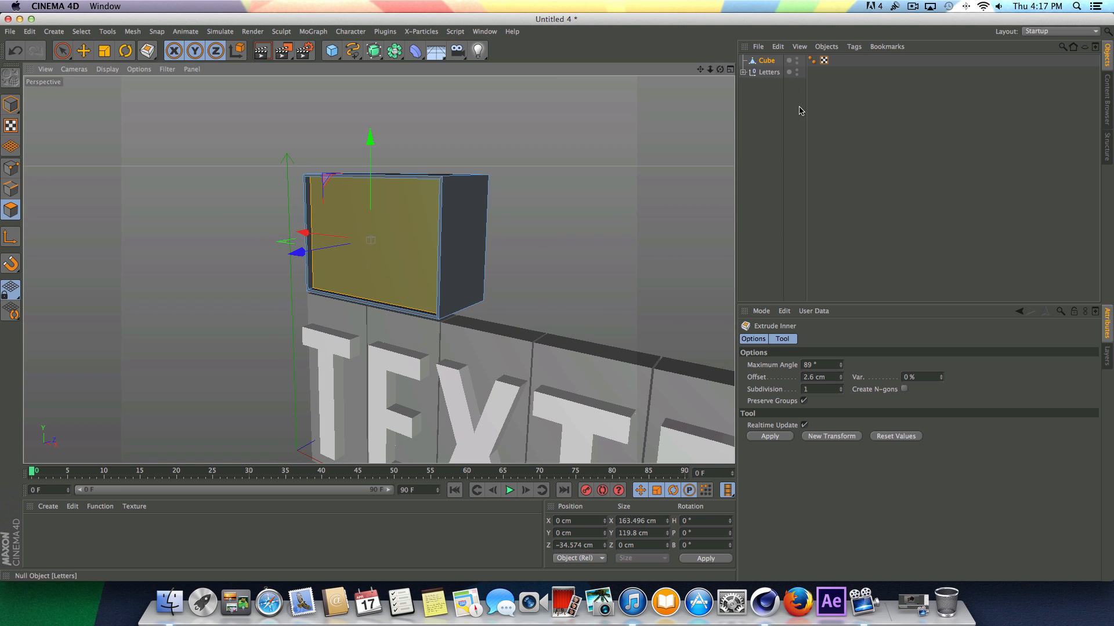
- Add a MoGraph Cloner and nest the recessed cube inside it
left_click(779, 99)
left_click(766, 61)
left_click_drag(719, 69, 690, 71)
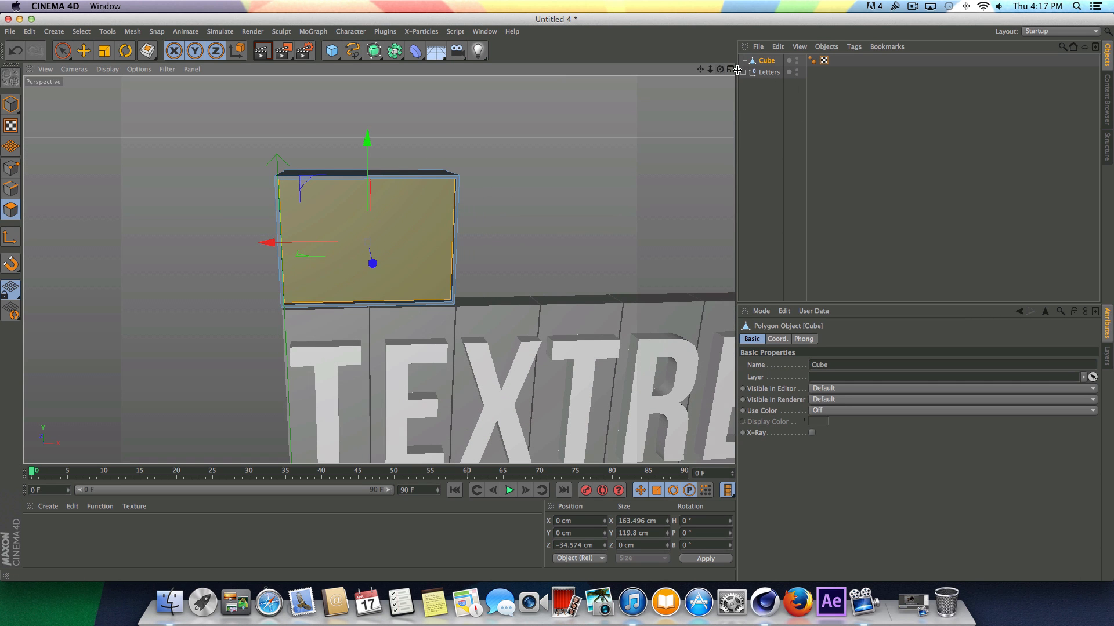
left_click(324, 32)
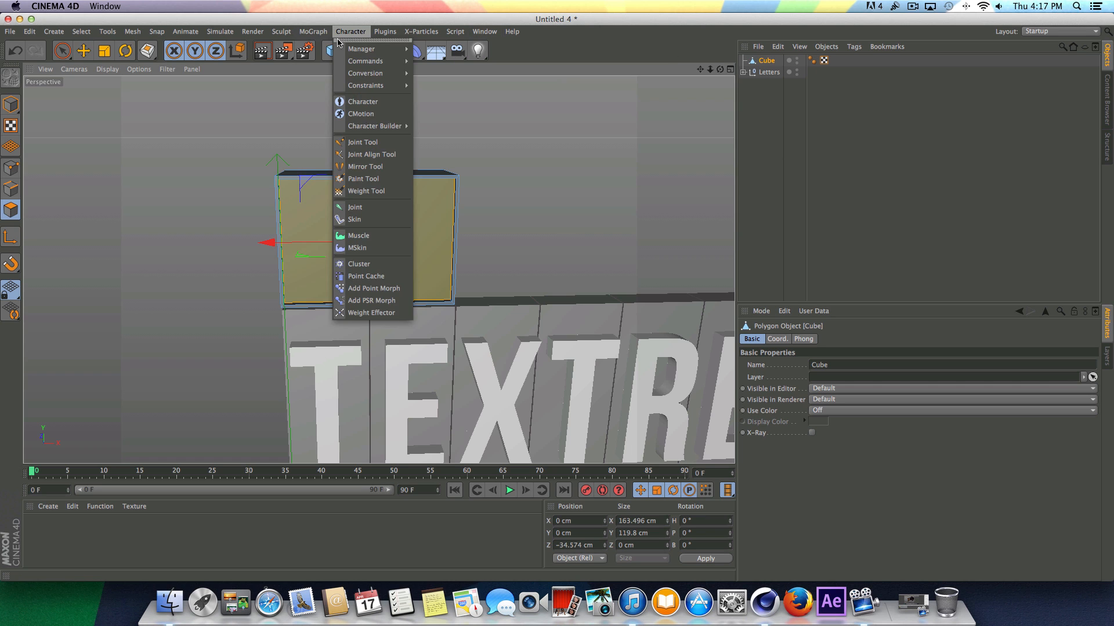
left_click(336, 123)
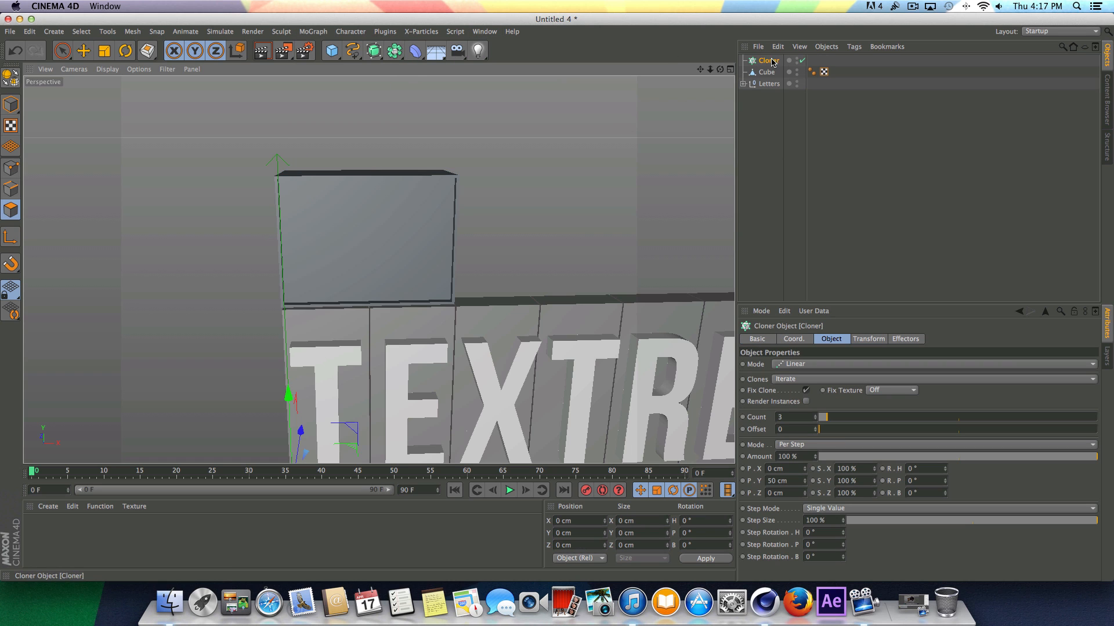
left_click_drag(766, 61, 378, 270)
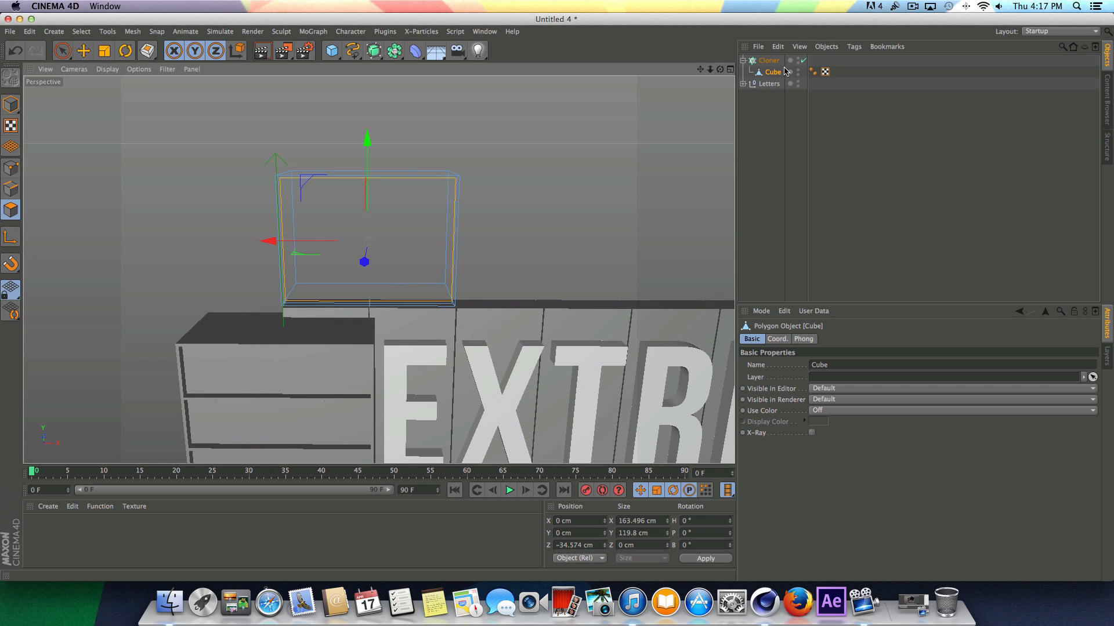
- Set the Cloner's per-step Y position offset to 0 cm
left_click(769, 61)
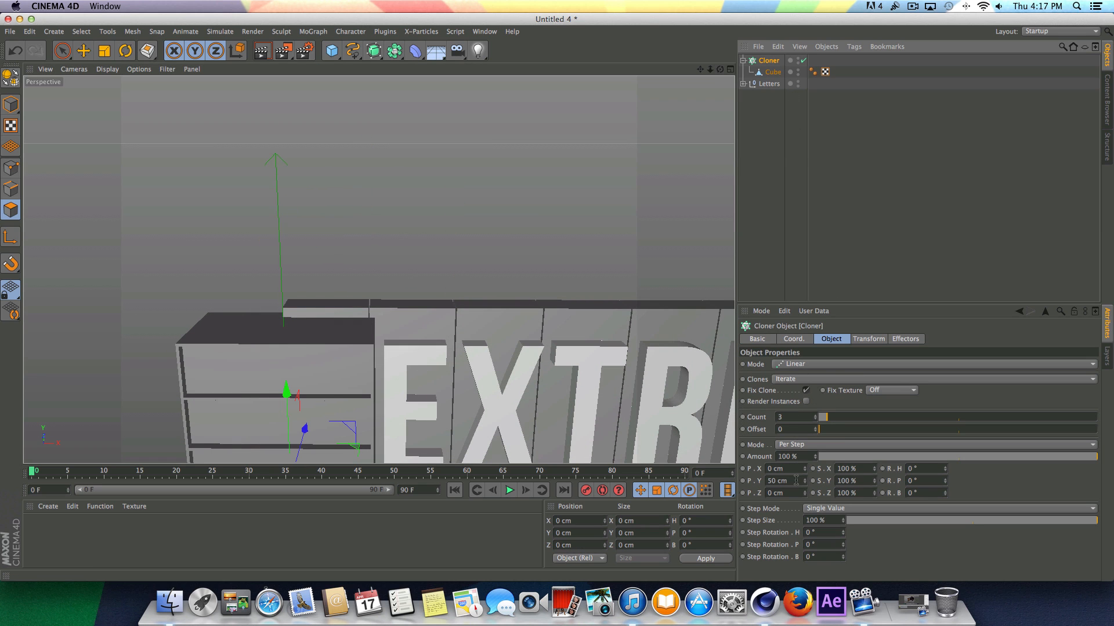
left_click(797, 480)
type("0")
key("Return")
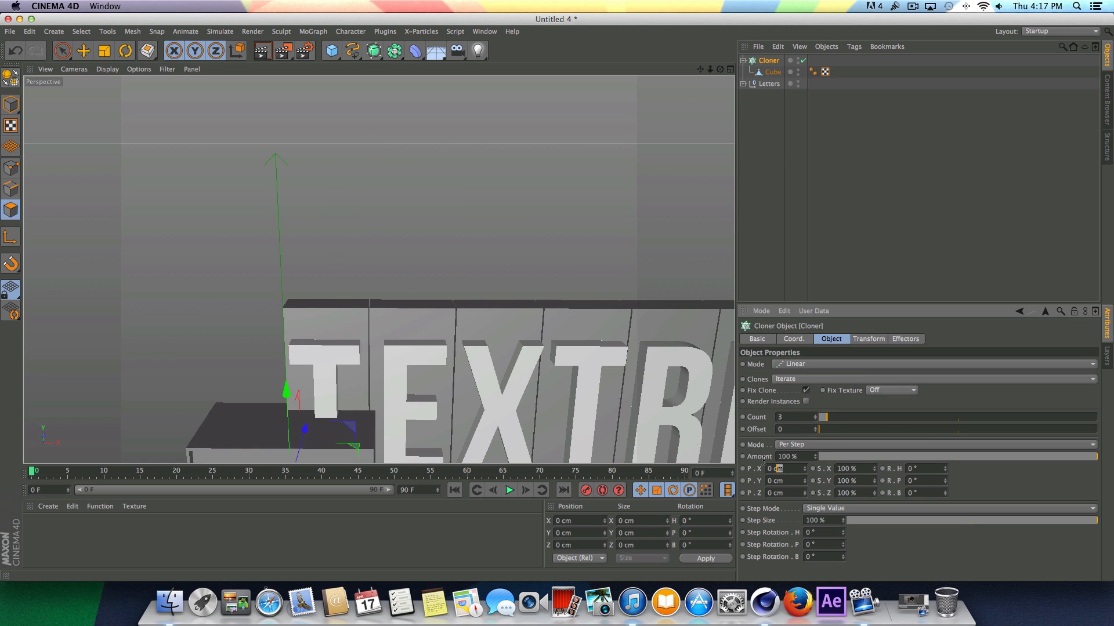
left_click_drag(700, 69, 680, 1)
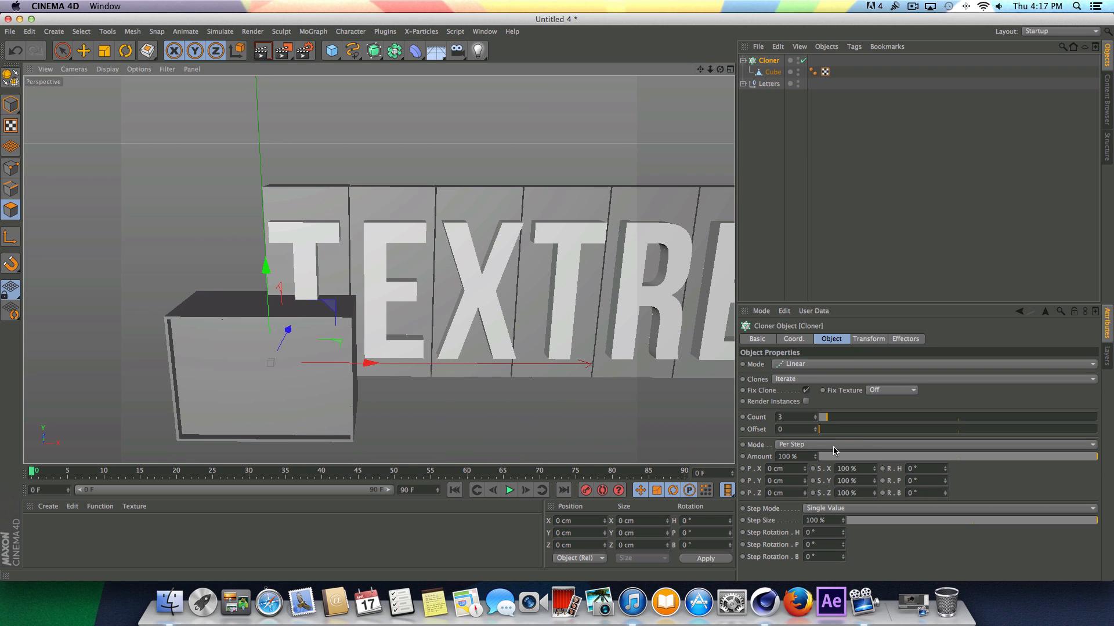
- Set the Cloner's count to 5 and its per-step X position offset to 170 cm
left_click(789, 468)
left_click_drag(700, 69, 597, 61)
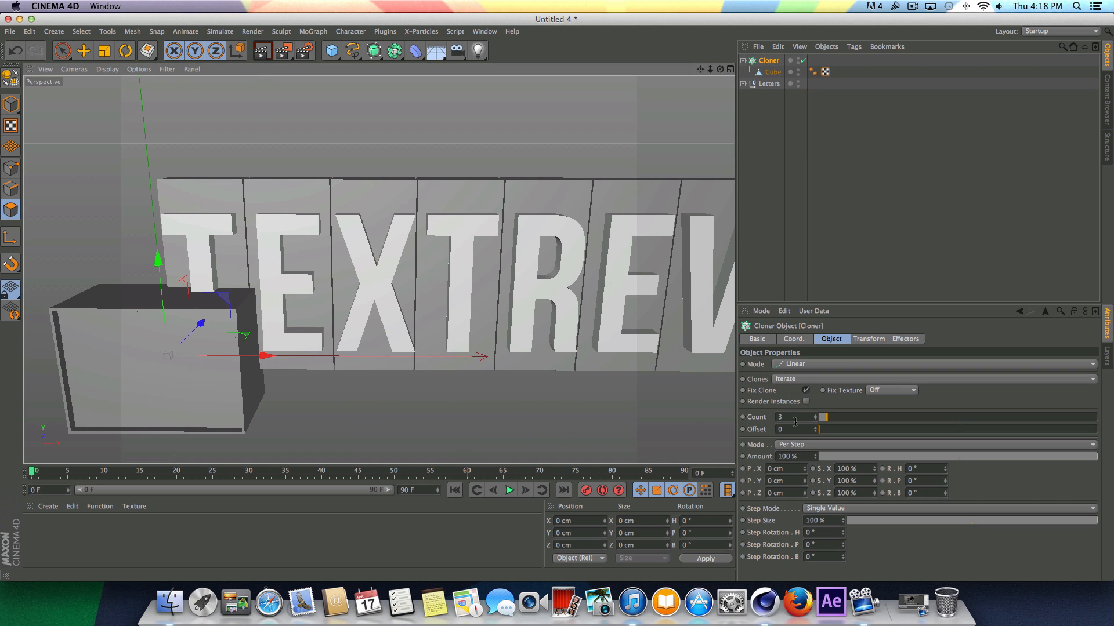
left_click(795, 419)
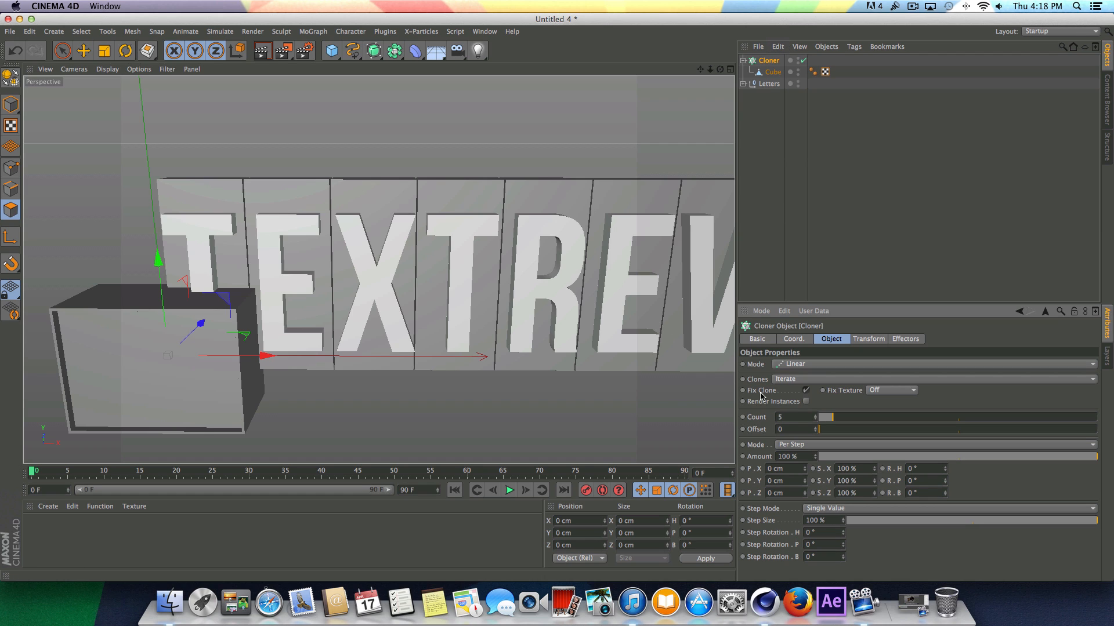
mouse_move(804, 471)
left_mouse_down()
mouse_move(874, 470)
mouse_move(807, 473)
left_mouse_up()
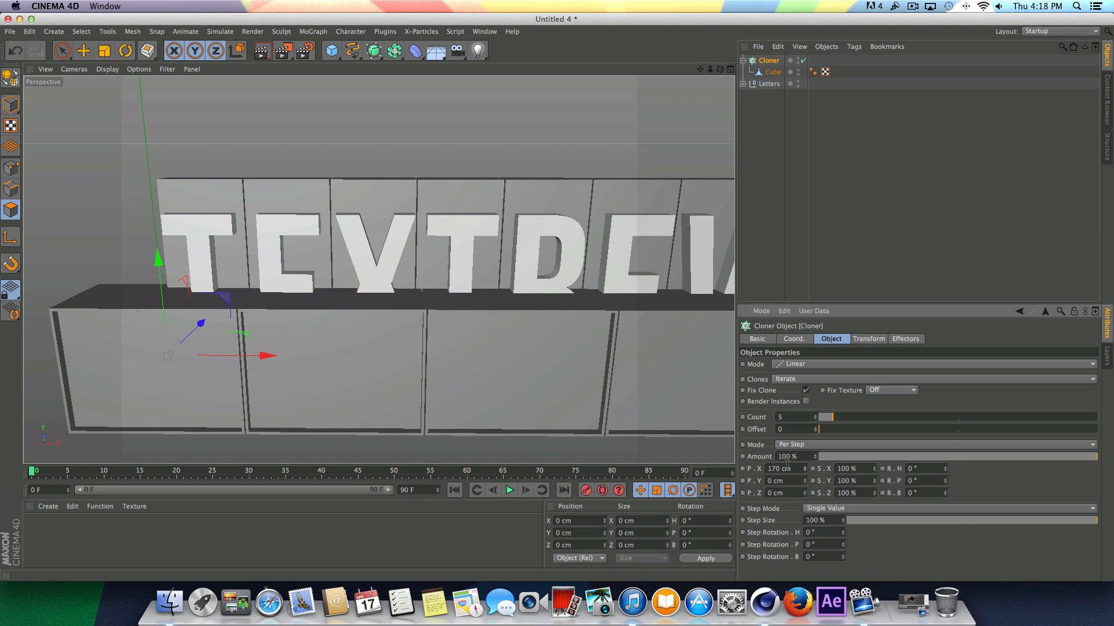
- Raise the whole Cloner row above the letter blocks to about Y 223 cm
left_click(62, 52)
left_click(12, 105)
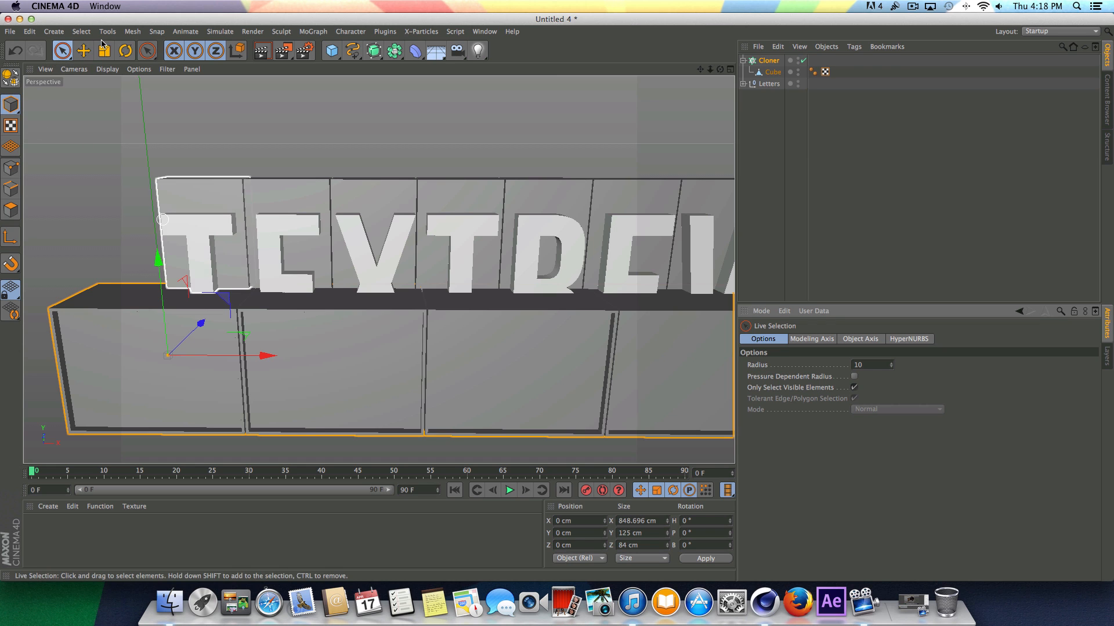
key("e")
left_click_drag(157, 258, 167, 39)
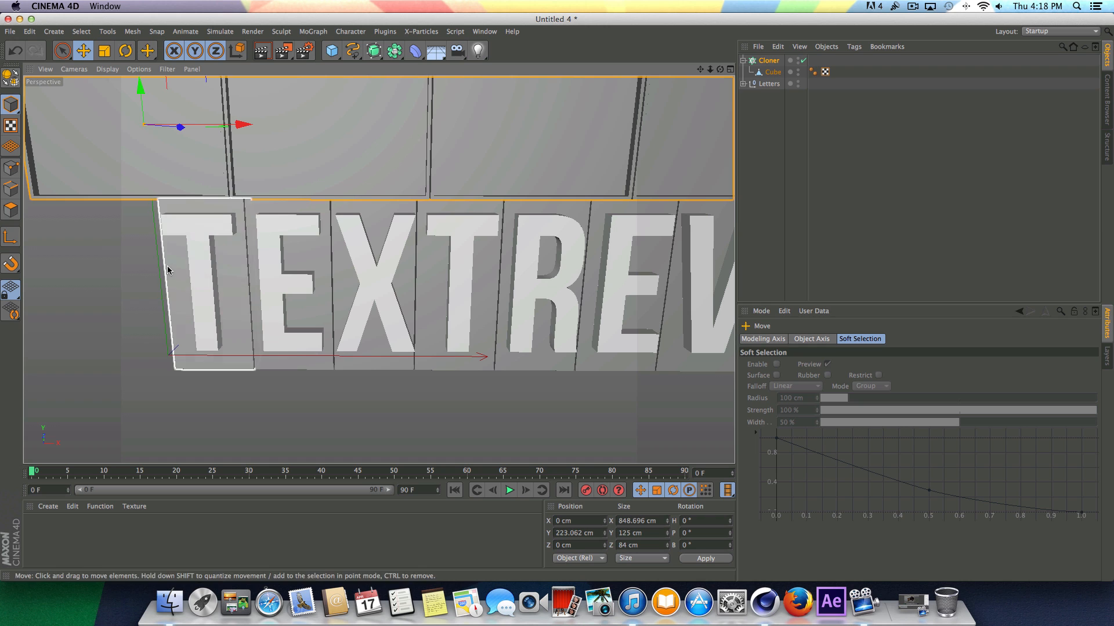
- Shift the Cloner to about X 78.4 cm and Z 72.7 cm, lining it up with the start of the letter blocks
left_click(729, 69)
left_click_drag(529, 142, 526, 106)
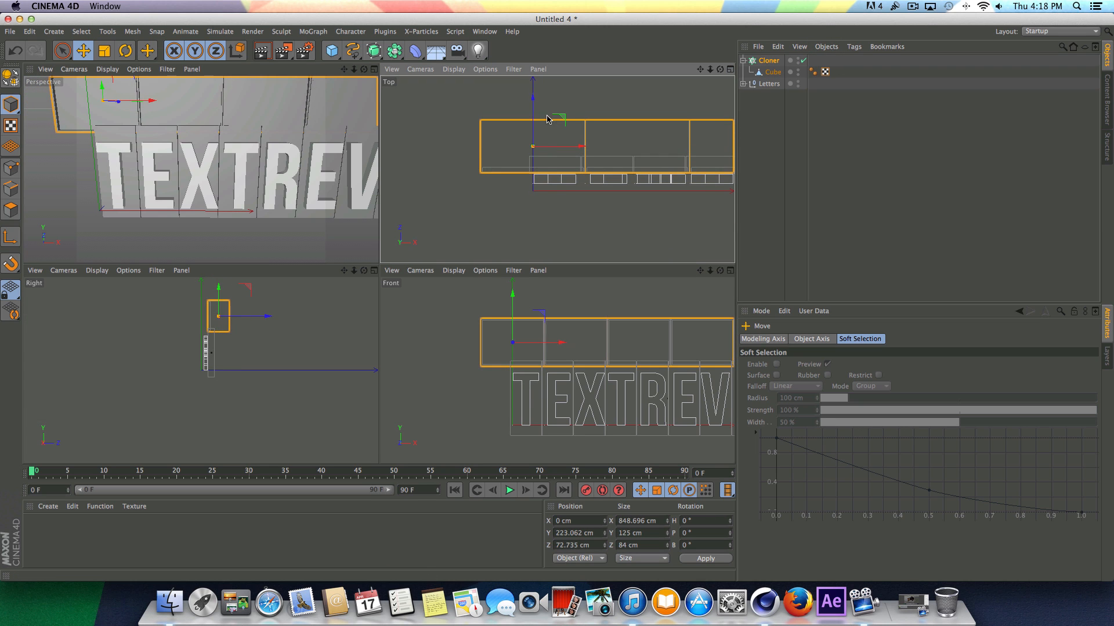
left_click_drag(578, 147, 625, 160)
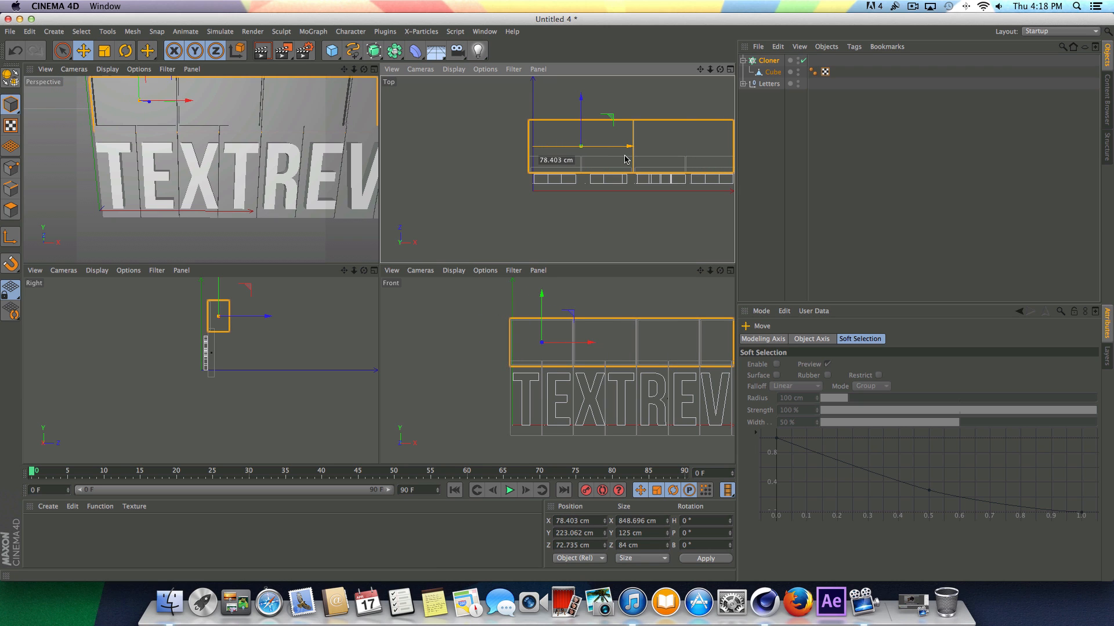
- Raise the Cloner to about Y 238 cm so the row sits directly above the letter blocks
left_click_drag(542, 297, 542, 291)
left_click(374, 69)
left_click(726, 153)
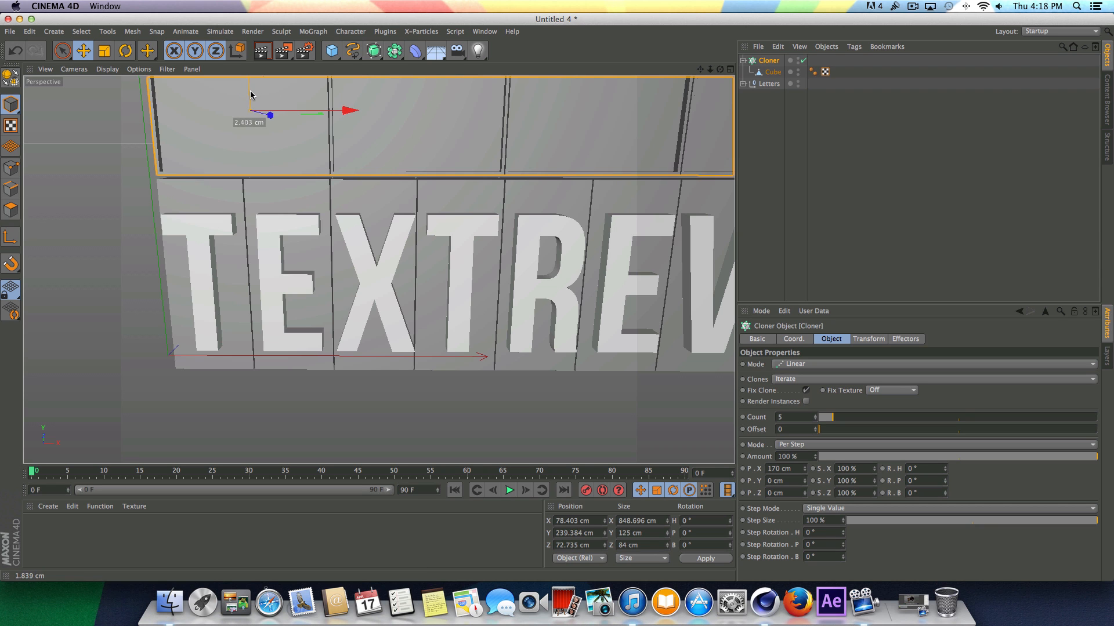
left_click(747, 96)
- Adjust the Cloner's depth to about Z 70.3 cm relative to the letter blocks
left_click_drag(721, 71, 371, 279)
left_click(499, 111)
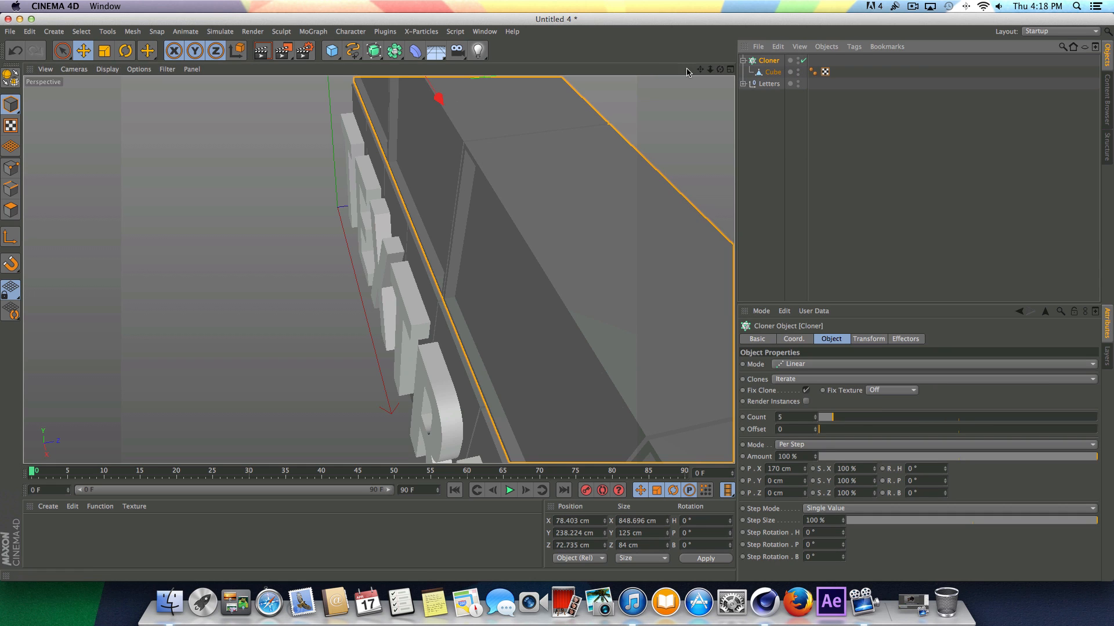
left_click_drag(700, 69, 754, 226)
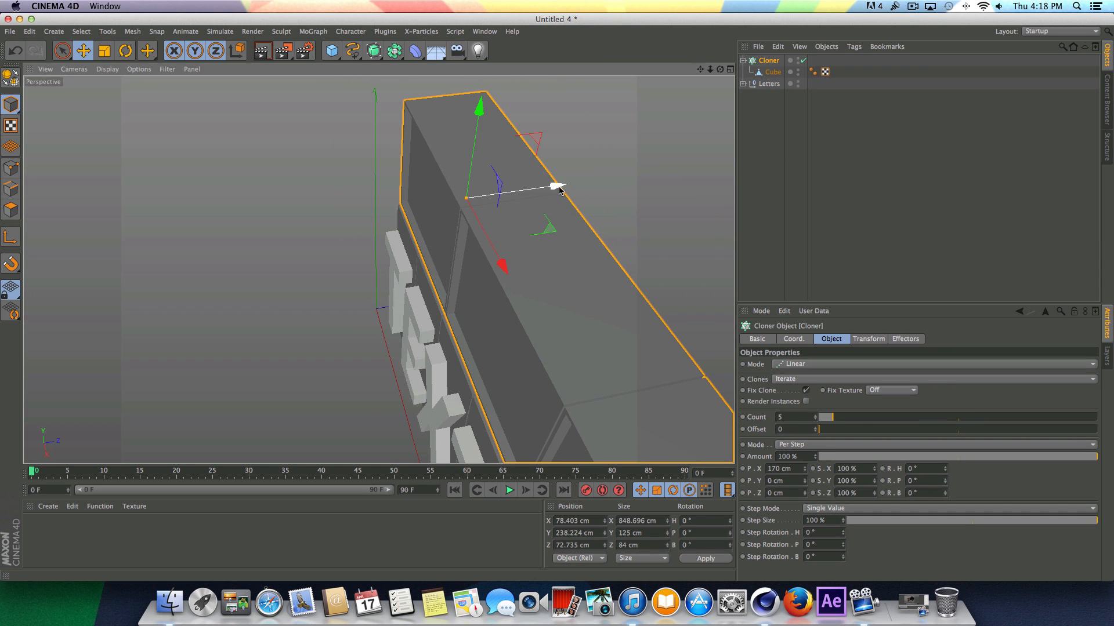
left_click_drag(561, 187, 557, 187)
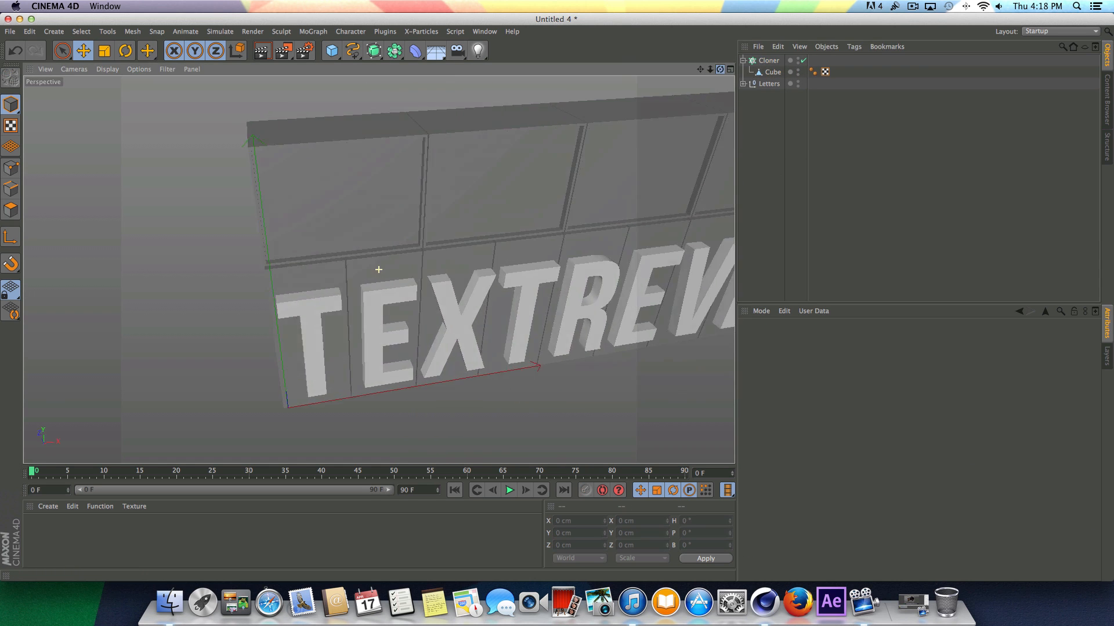
- Duplicate the Cloner and lower the copy beneath the letter blocks to about Y -92 cm
left_click_drag(379, 269, 378, 270, "alt")
left_click_drag(708, 70, 720, 70)
left_click(474, 220)
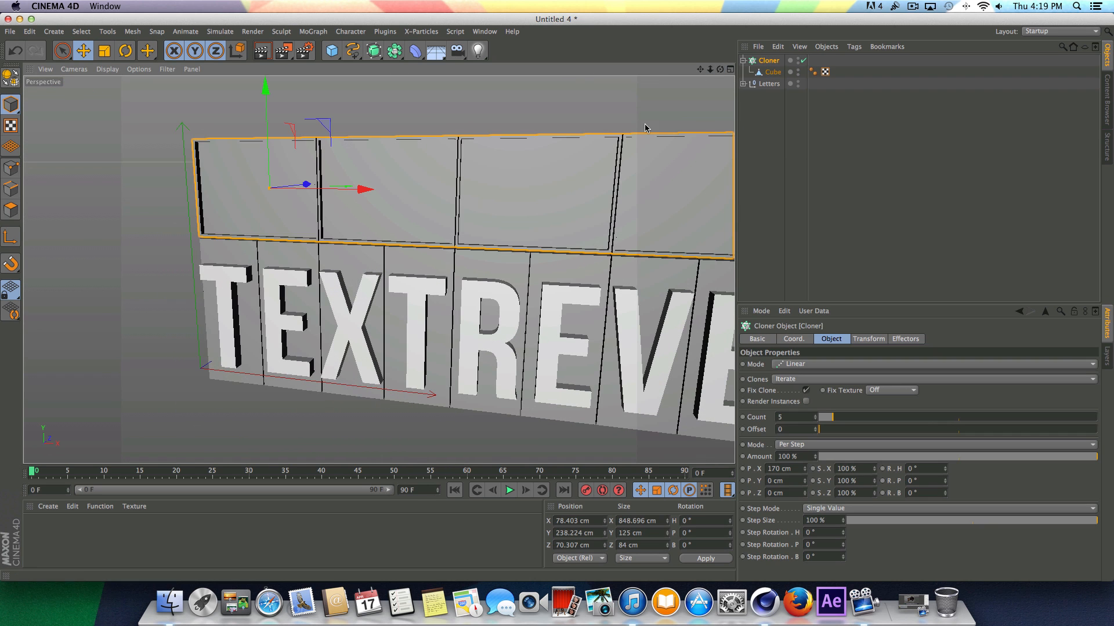
mouse_move(719, 69)
left_mouse_down()
mouse_move(710, 72)
mouse_move(723, 73)
left_mouse_up()
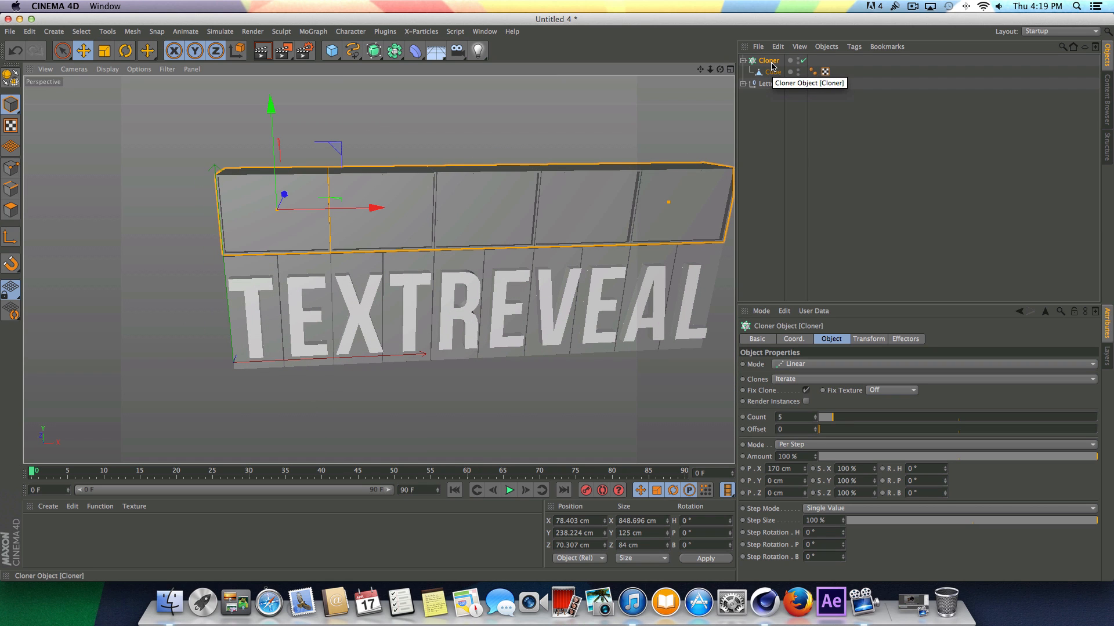
left_click_drag(772, 64, 770, 59)
left_click_drag(267, 110, 342, 293)
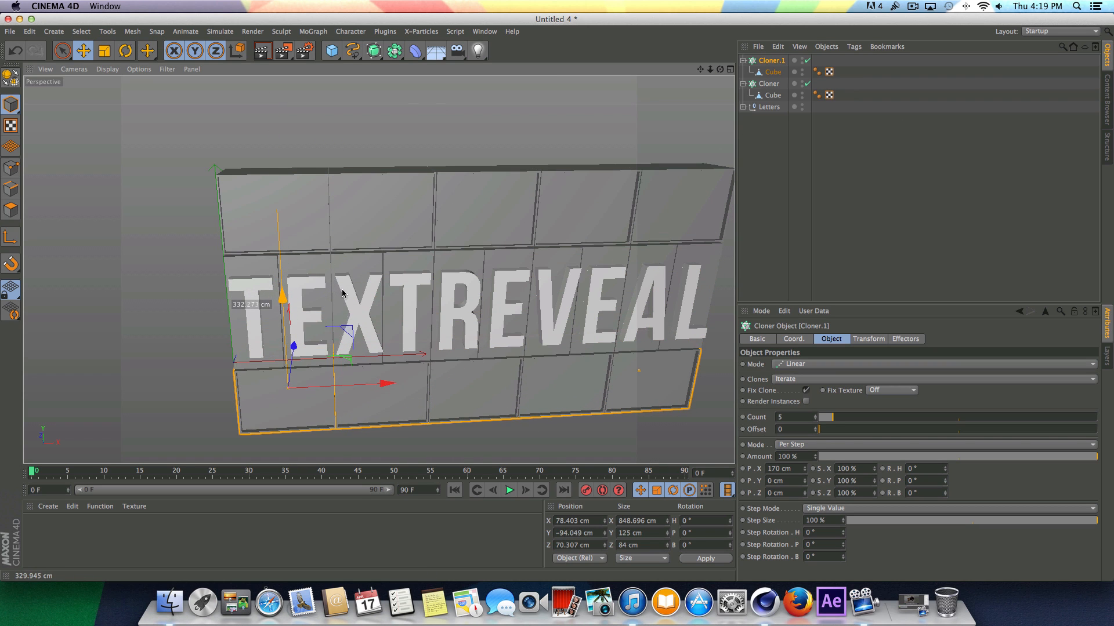
mouse_move(720, 69)
left_mouse_down()
mouse_move(691, 53)
mouse_move(707, 73)
left_mouse_up()
left_click_drag(284, 316, 284, 314)
- Rename the lower Cloner "Bottom" and the upper Cloner "Top"
double_click(775, 62)
type("Bottom")
key("Return")
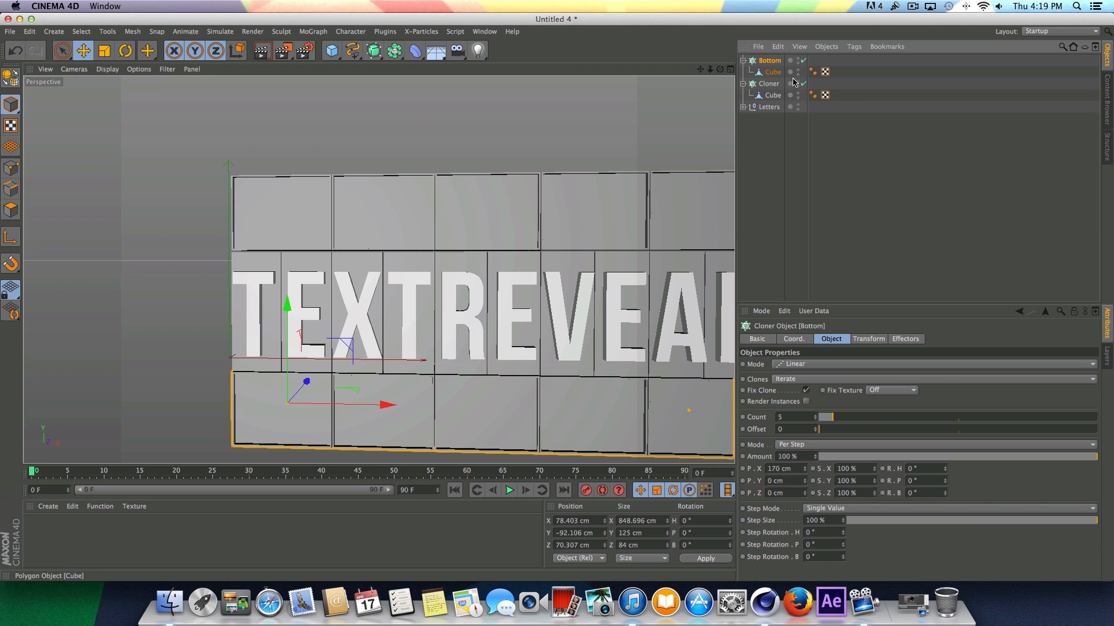
double_click(775, 84)
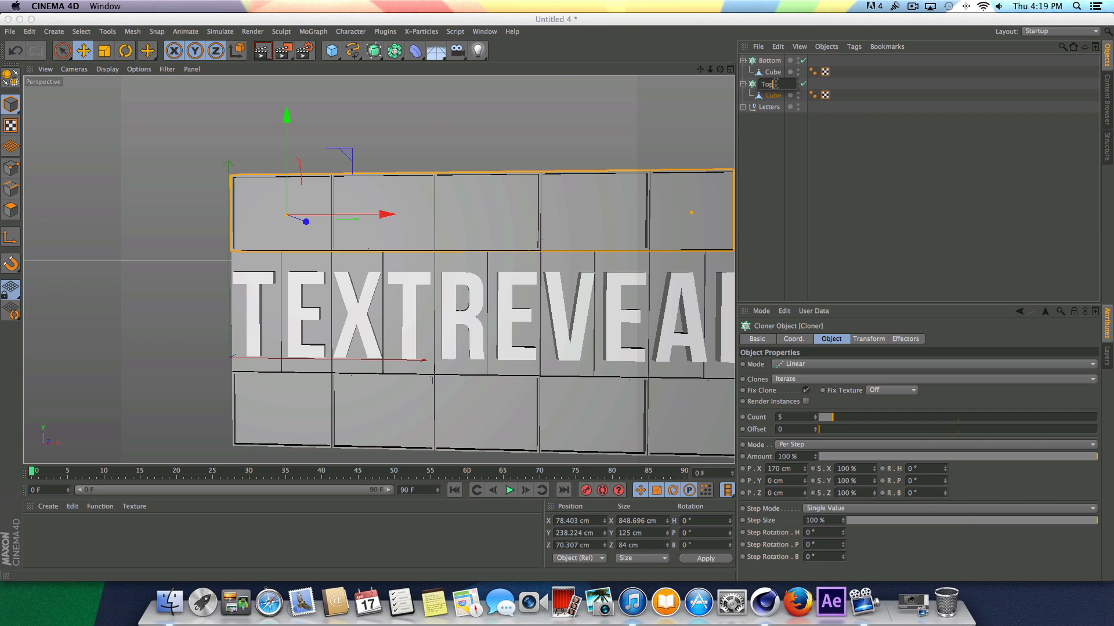
type("Top")
key("Return")
- Group the Bottom and Top cloners under a single null
left_click_drag(859, 111, 806, 62)
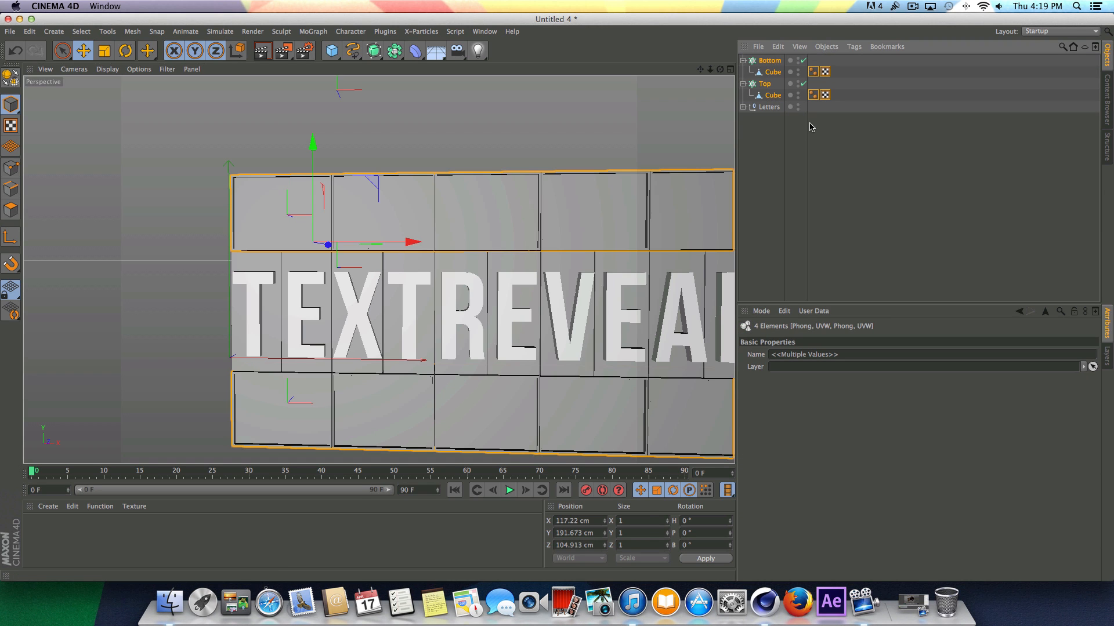
key("alt+g")
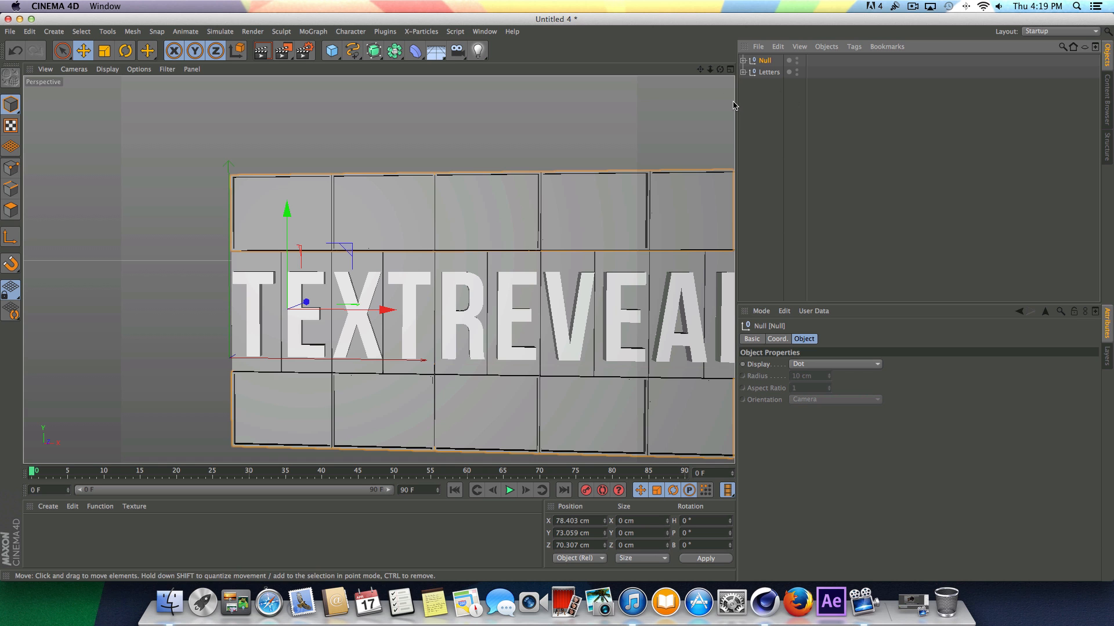
left_click_drag(720, 70, 795, 101)
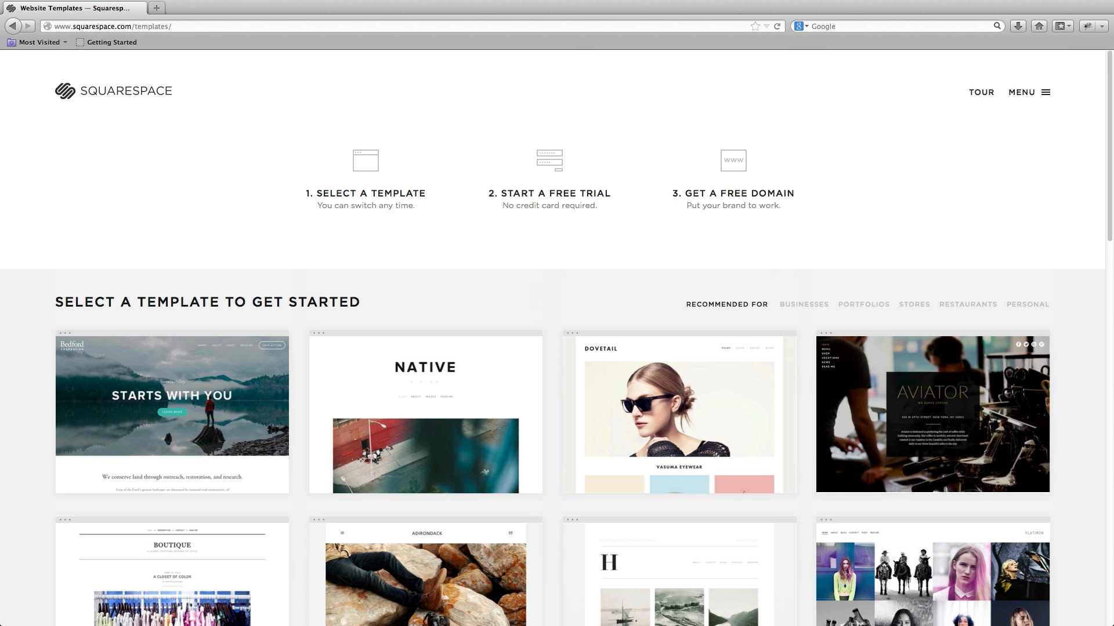
- Look through the Squarespace website templates and tour overview in the browser
scroll(556, 348, "down", 5)
scroll(557, 336, "down", 6)
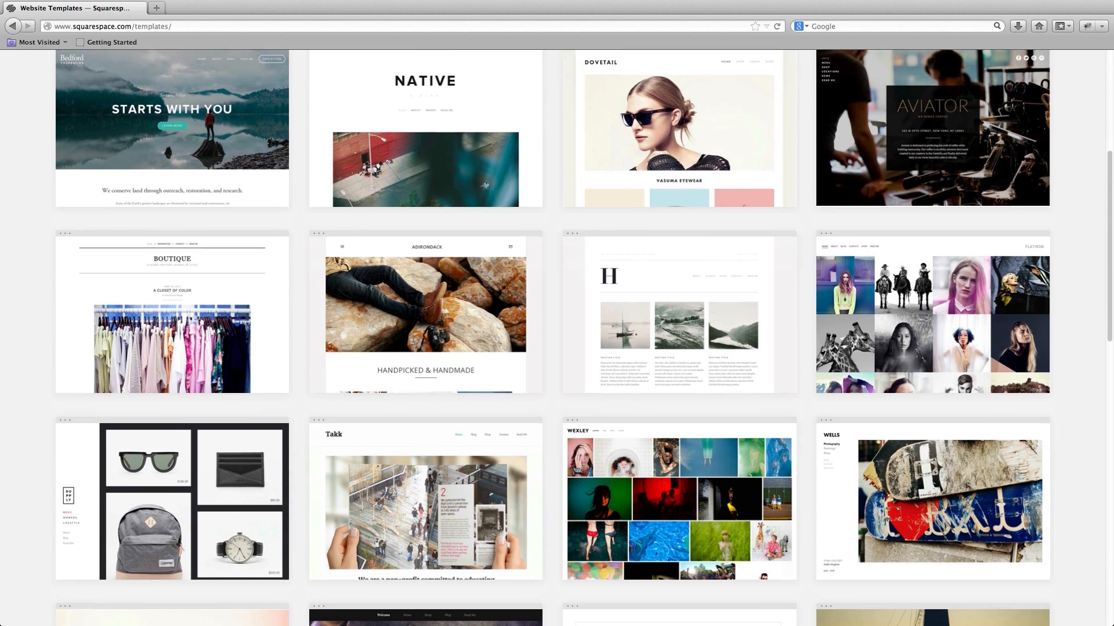
scroll(557, 336, "down", 5)
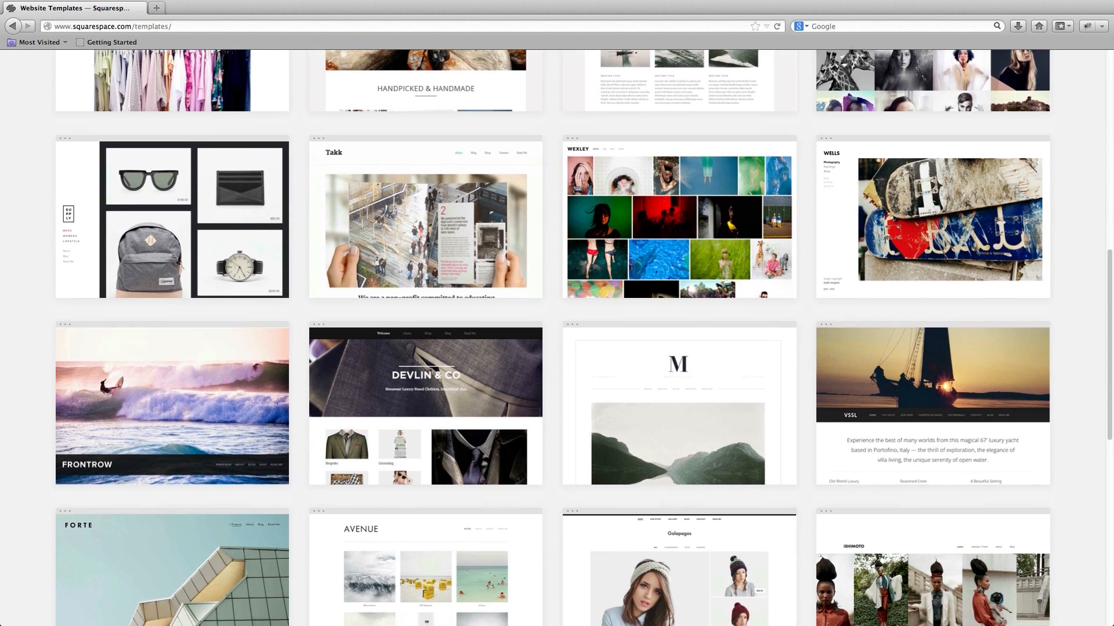
scroll(557, 337, "down", 2)
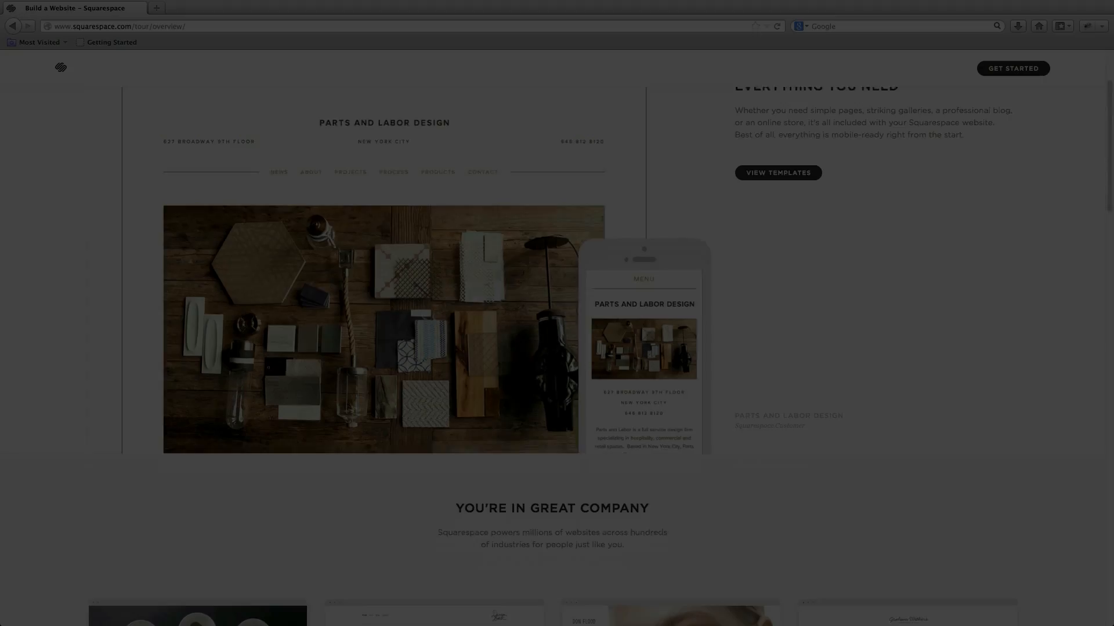
scroll(557, 337, "down", 4)
scroll(557, 337, "down", 7)
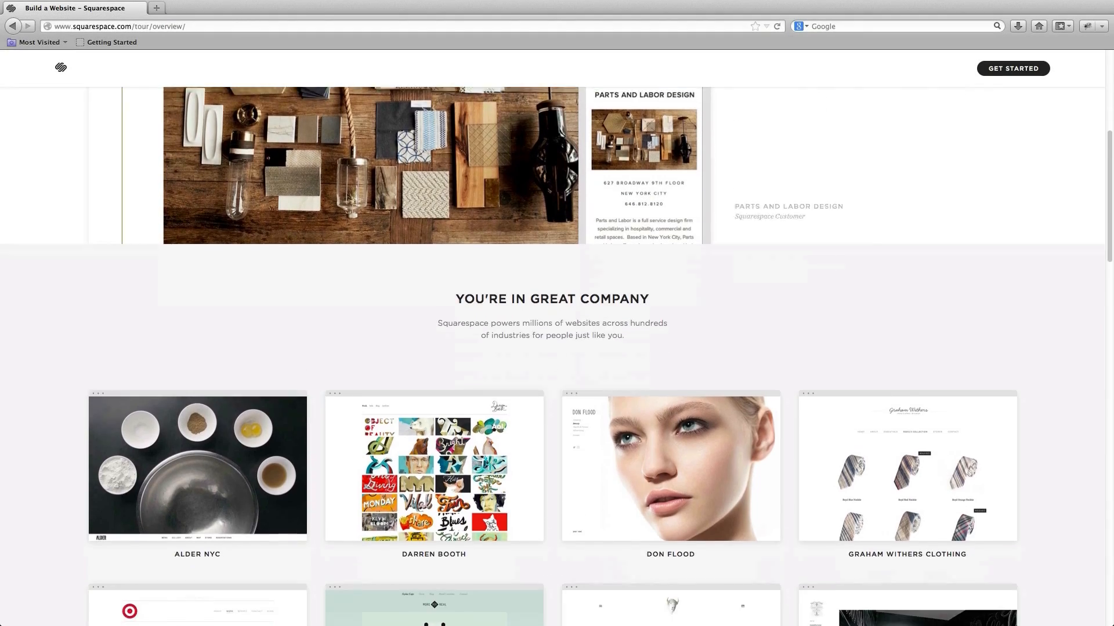
scroll(557, 336, "down", 6)
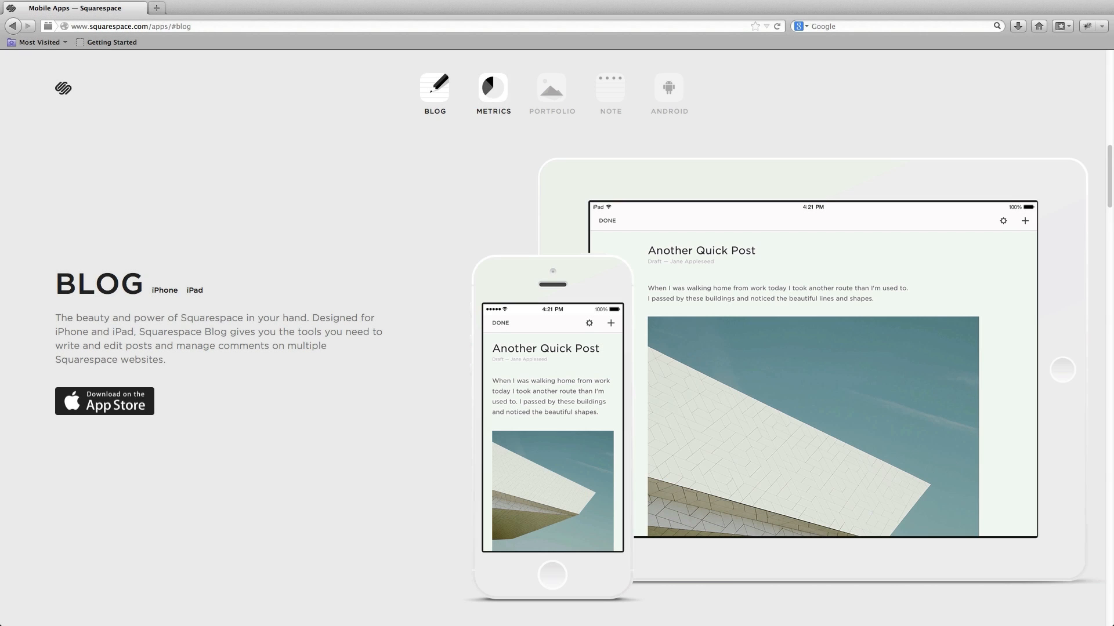
- View the Metrics, Portfolio and Note sections of the Squarespace mobile apps page and the brands on the customers page
left_click(493, 92)
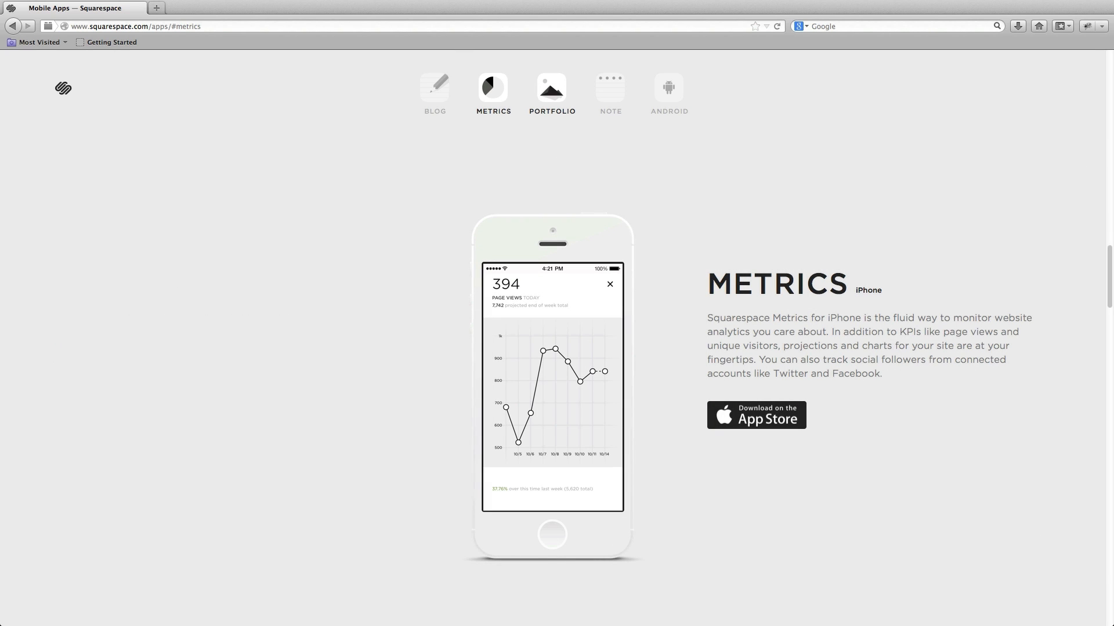
left_click(551, 90)
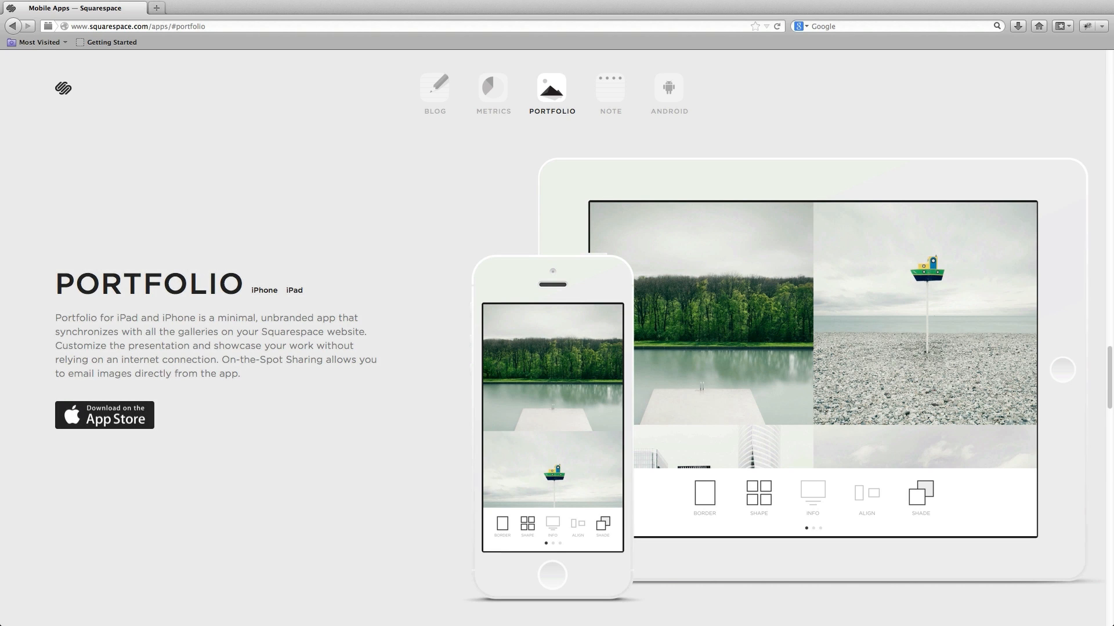
left_click(610, 90)
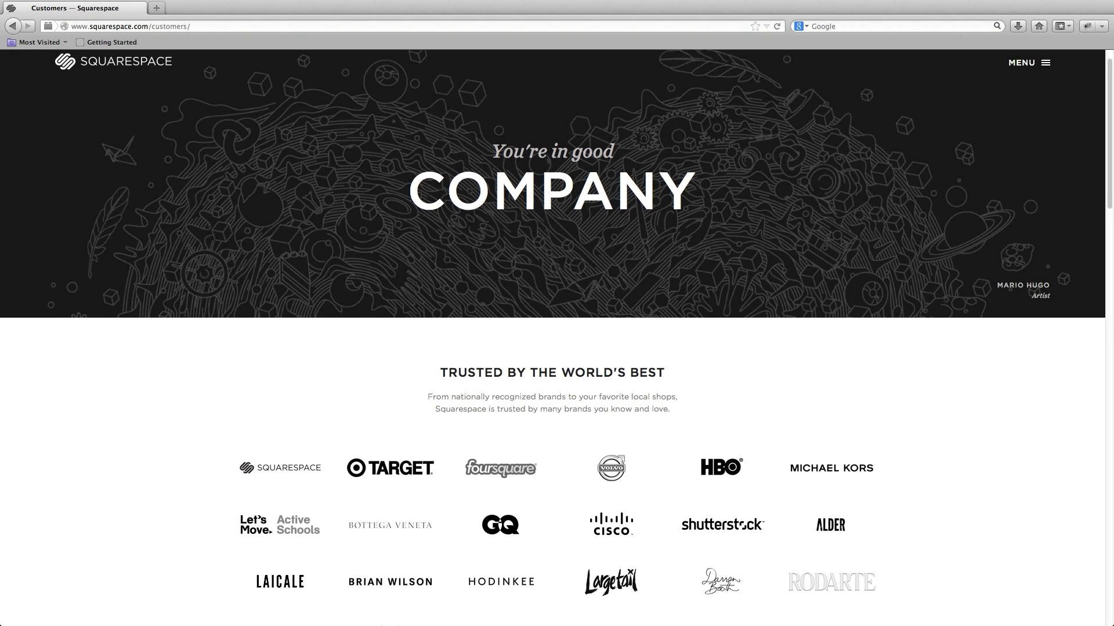
scroll(552, 336, "down", 5)
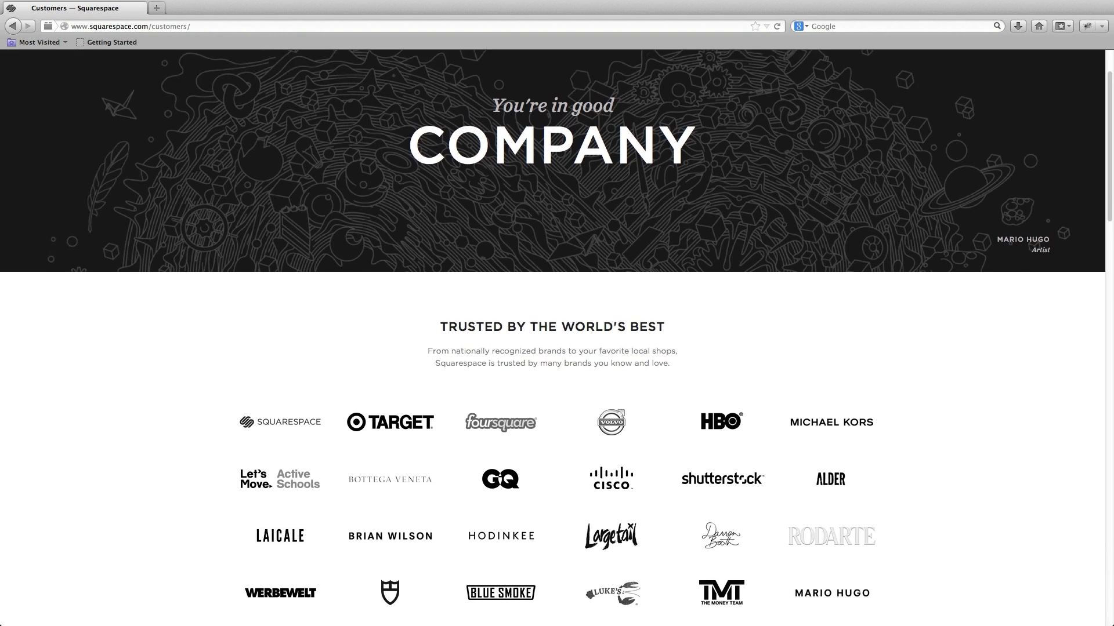
scroll(552, 337, "down", 4)
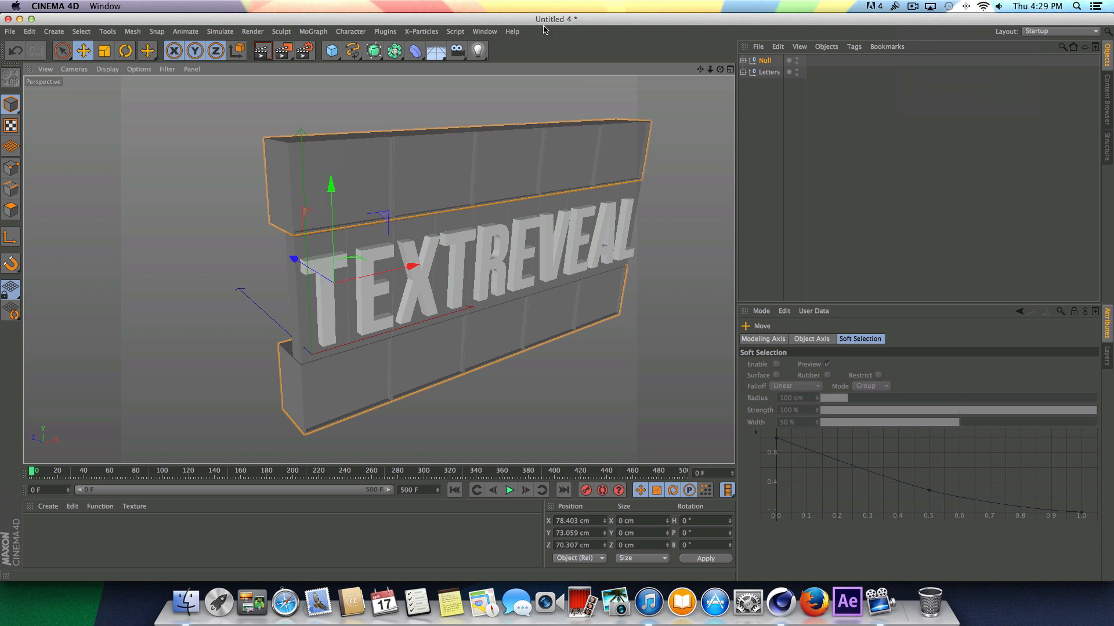
- Back in Cinema 4D, expand the Letters group, select all ten letter cubes from T to L and activate the Rotate tool
left_click(743, 72)
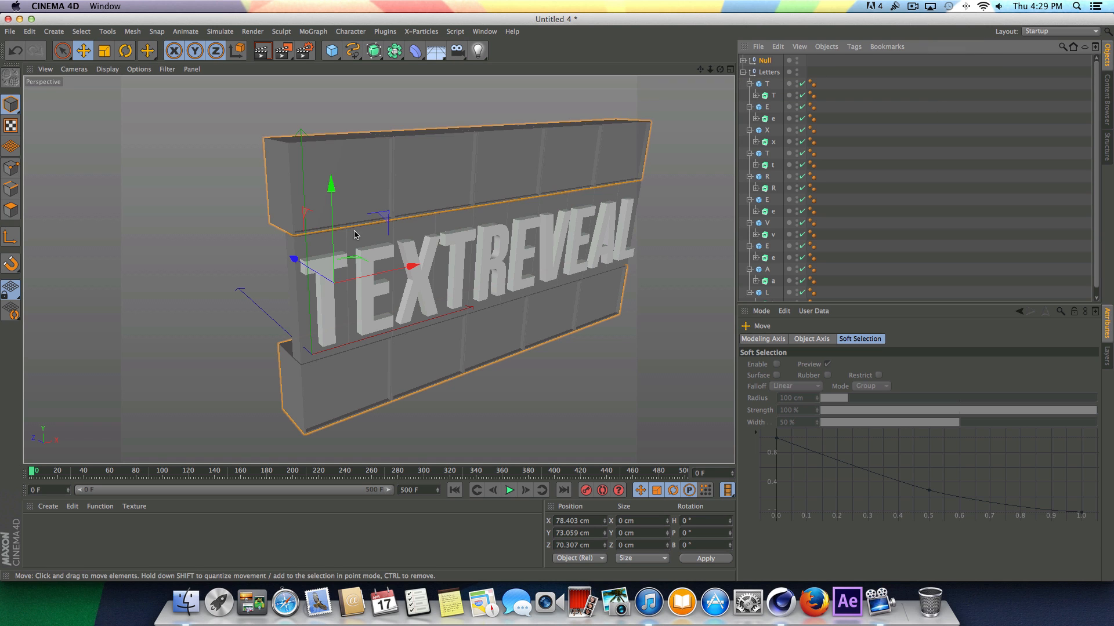
scroll(305, 315, "up", 2)
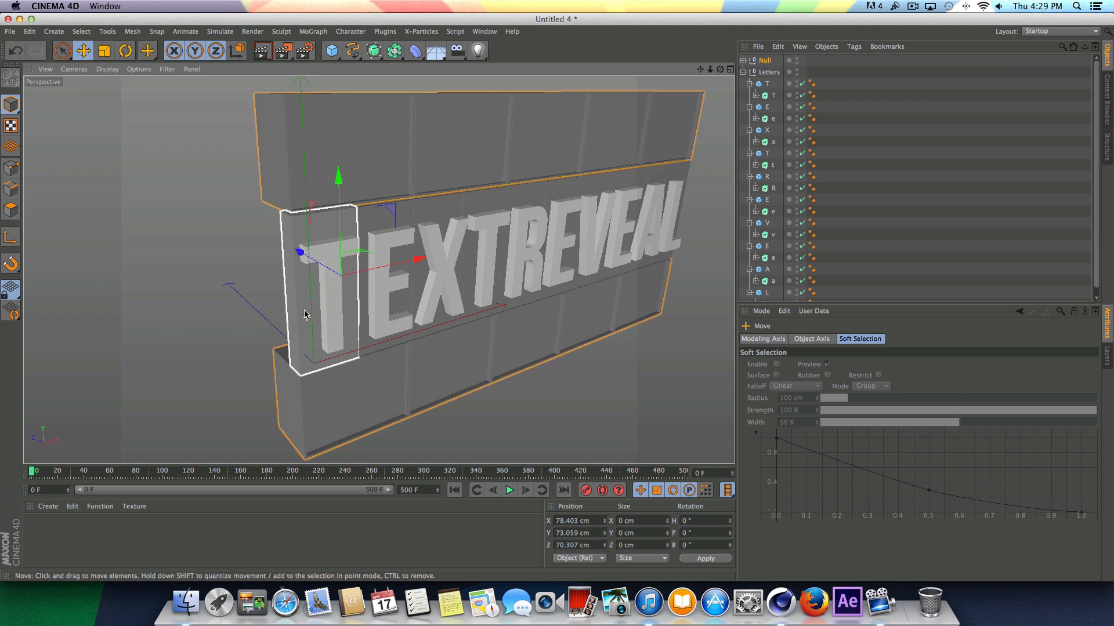
scroll(305, 315, "up", 2)
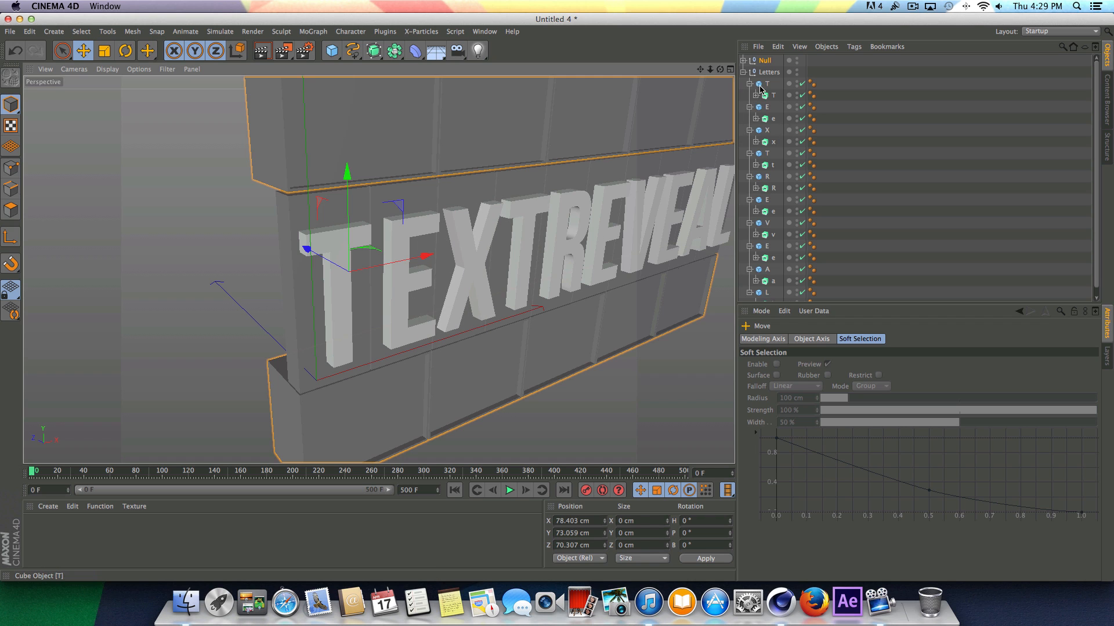
left_click(763, 85)
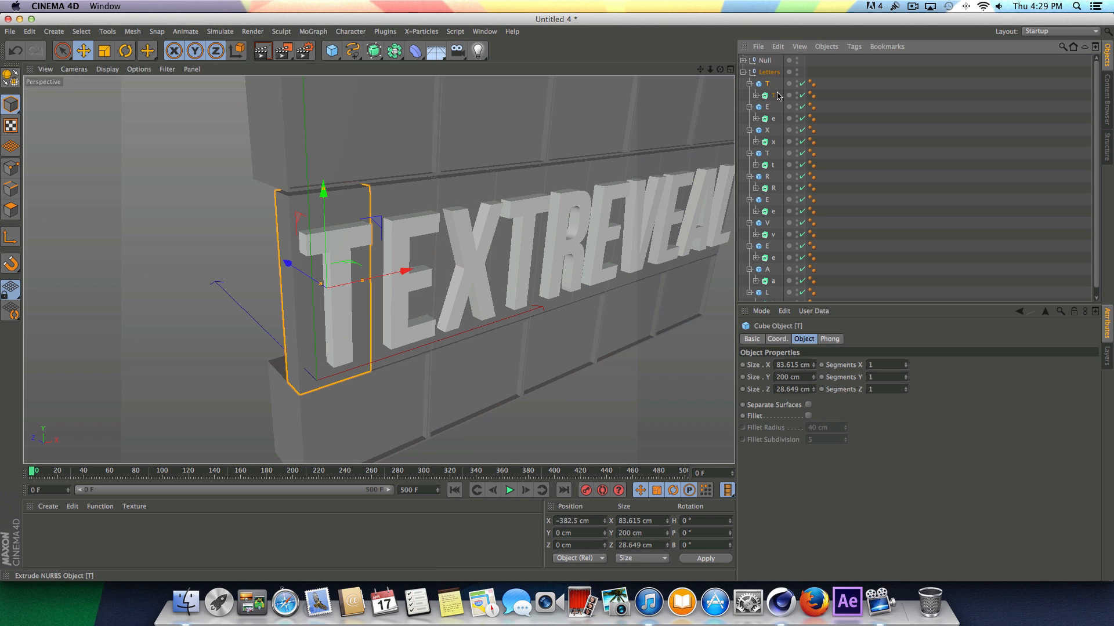
left_click(767, 108)
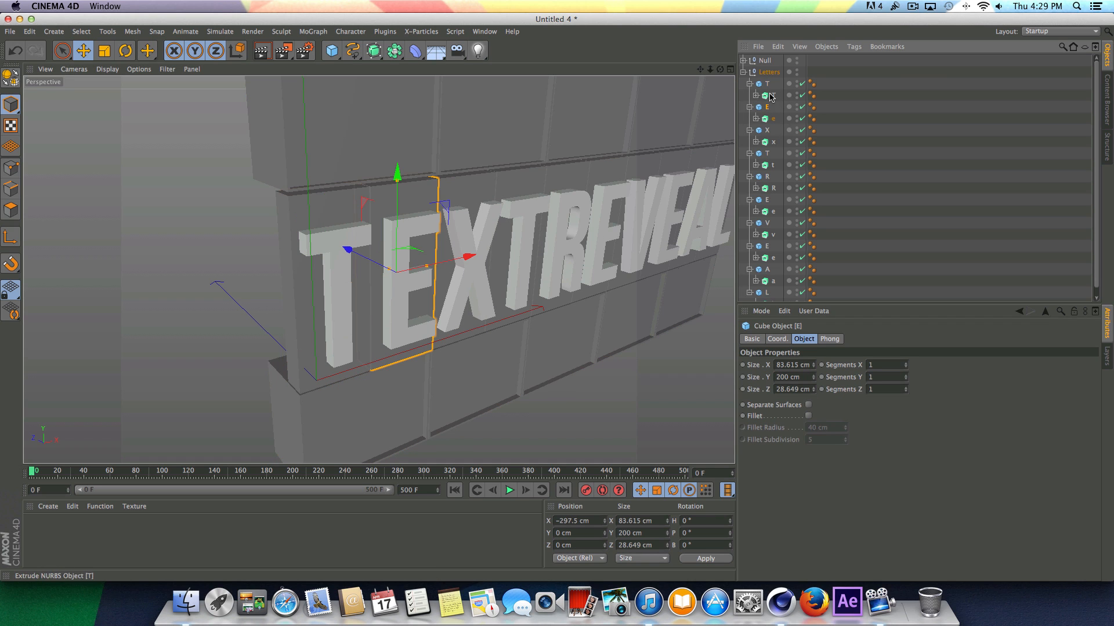
left_click(767, 85)
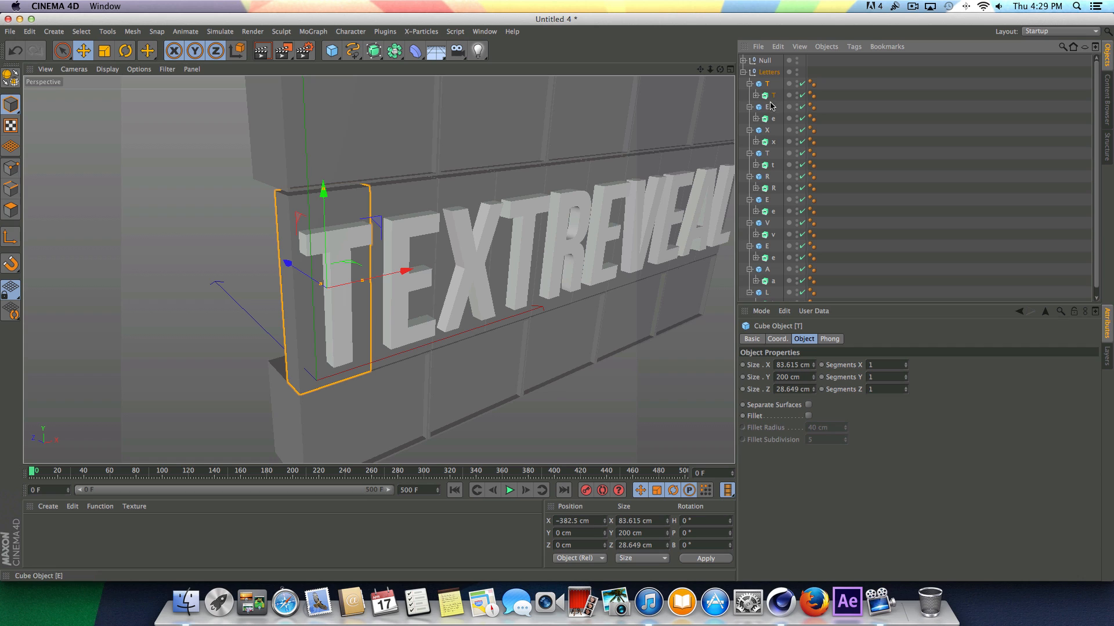
left_click(765, 108, "shift")
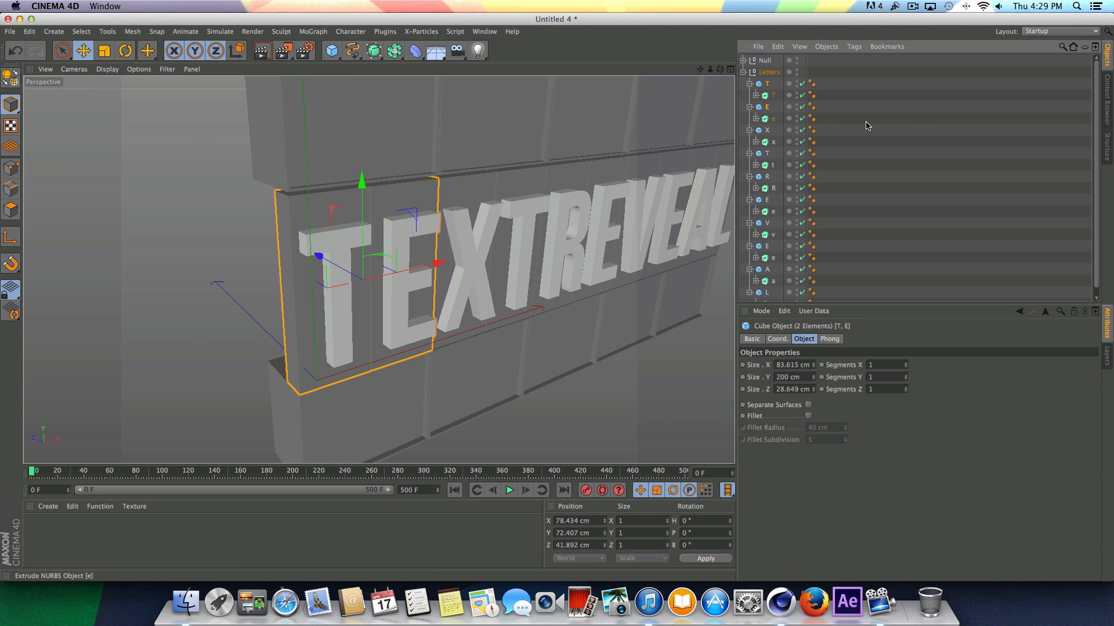
left_click(768, 130, "shift")
left_click(767, 153, "shift")
left_click(766, 177, "shift")
left_click(764, 200, "shift")
left_click(766, 223, "shift")
left_click(765, 247, "shift")
left_click(765, 270, "shift")
left_click(764, 293, "shift")
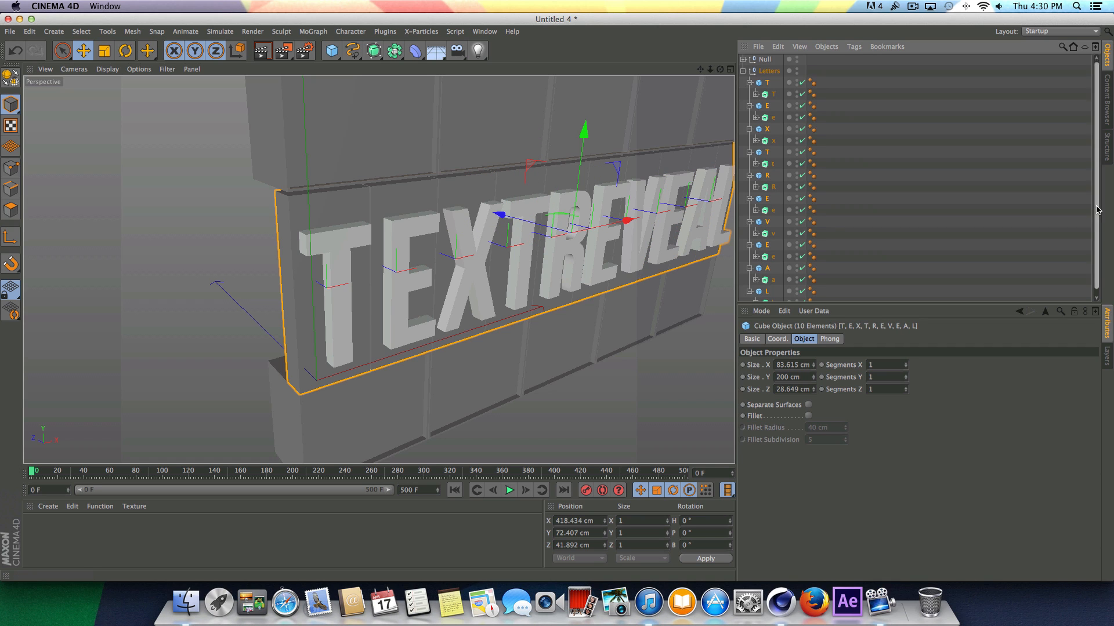
scroll(764, 282, "down", 1)
key("r")
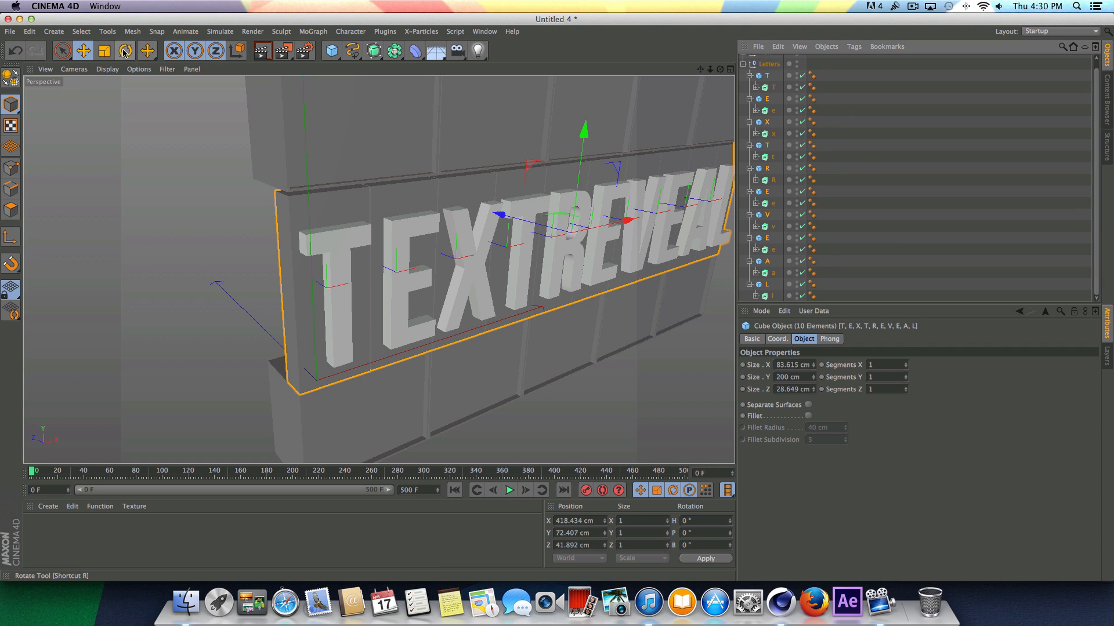
- Rotate the ten selected letter cubes to a pitch of -90° and record their keyframes at frame 0
left_click_drag(623, 215, 545, 160)
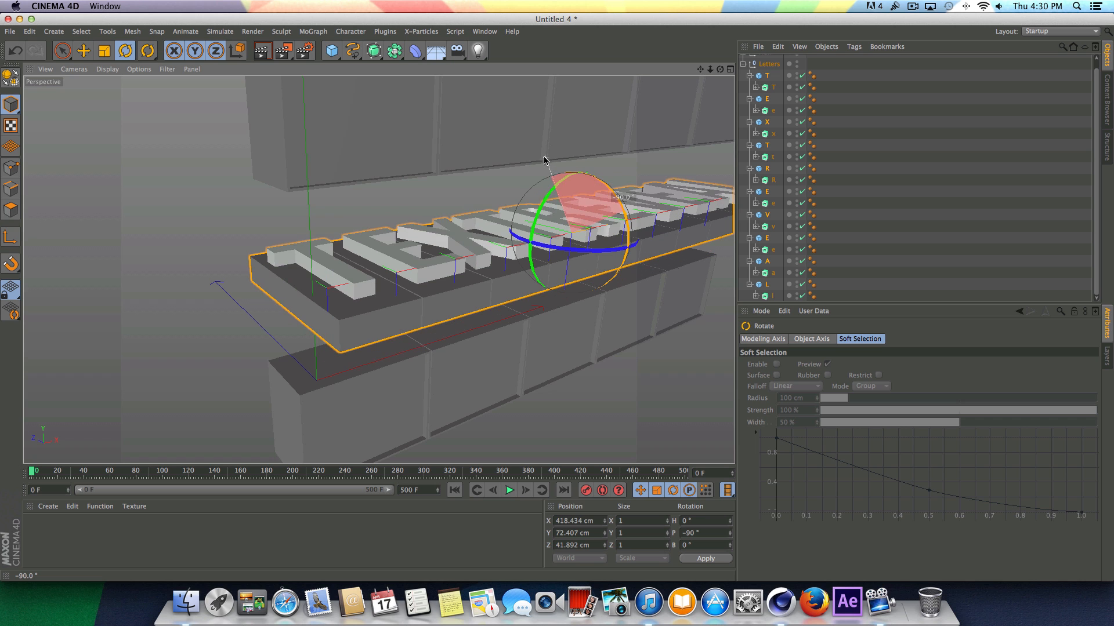
mouse_move(719, 69)
left_mouse_down()
mouse_move(780, 47)
mouse_move(795, 62)
mouse_move(732, 76)
left_mouse_up()
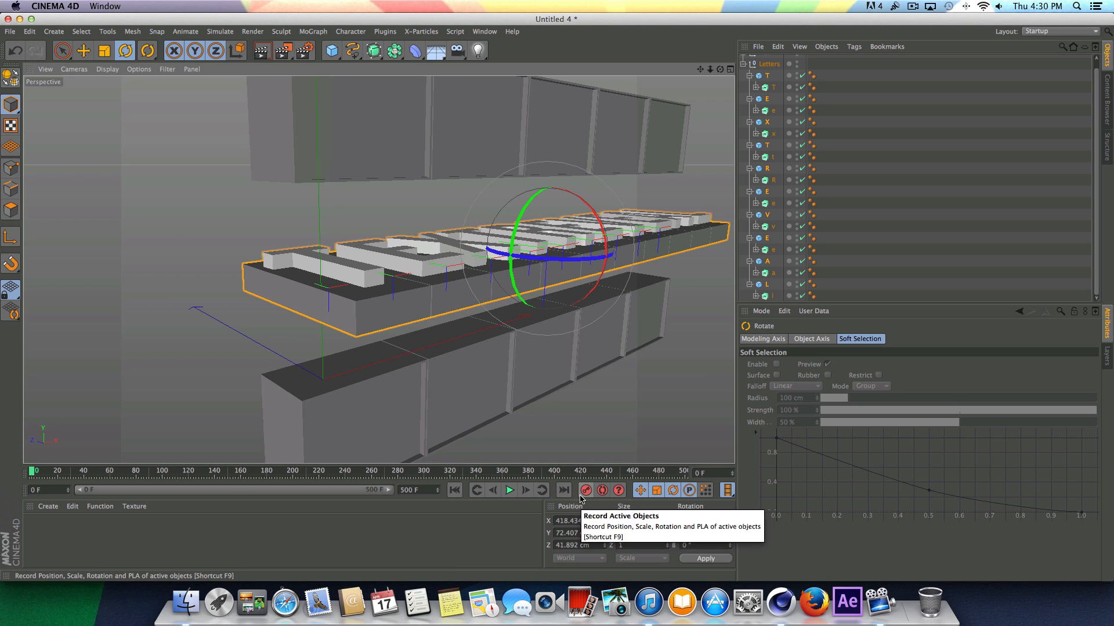
- At frame 20, set the first T cube's pitch rotation to 0° and record a keyframe
left_click(57, 473)
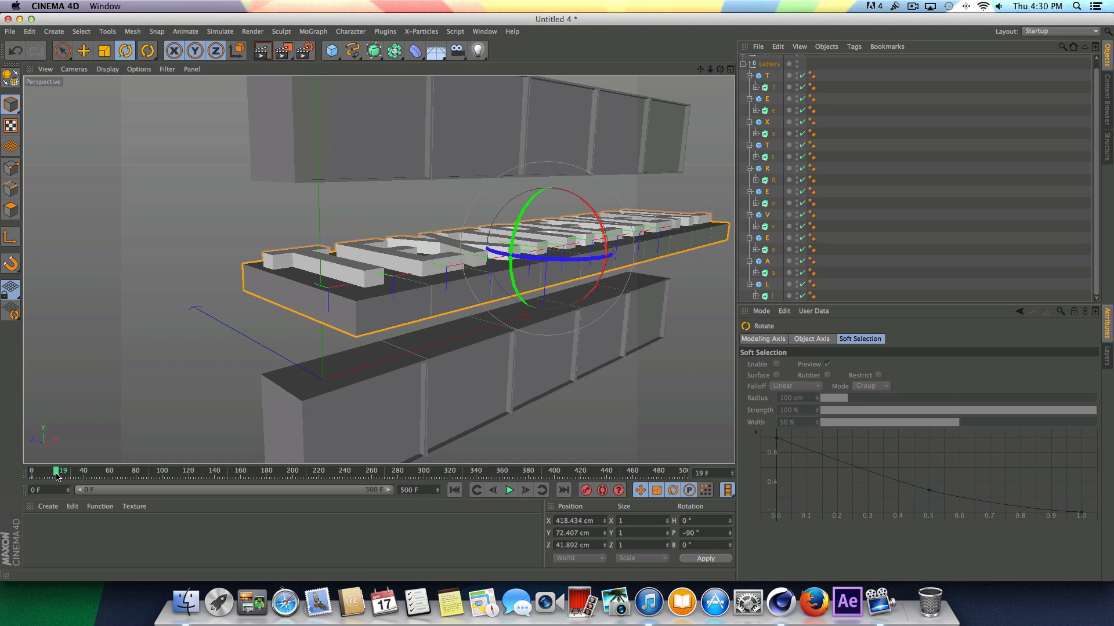
left_click(525, 490)
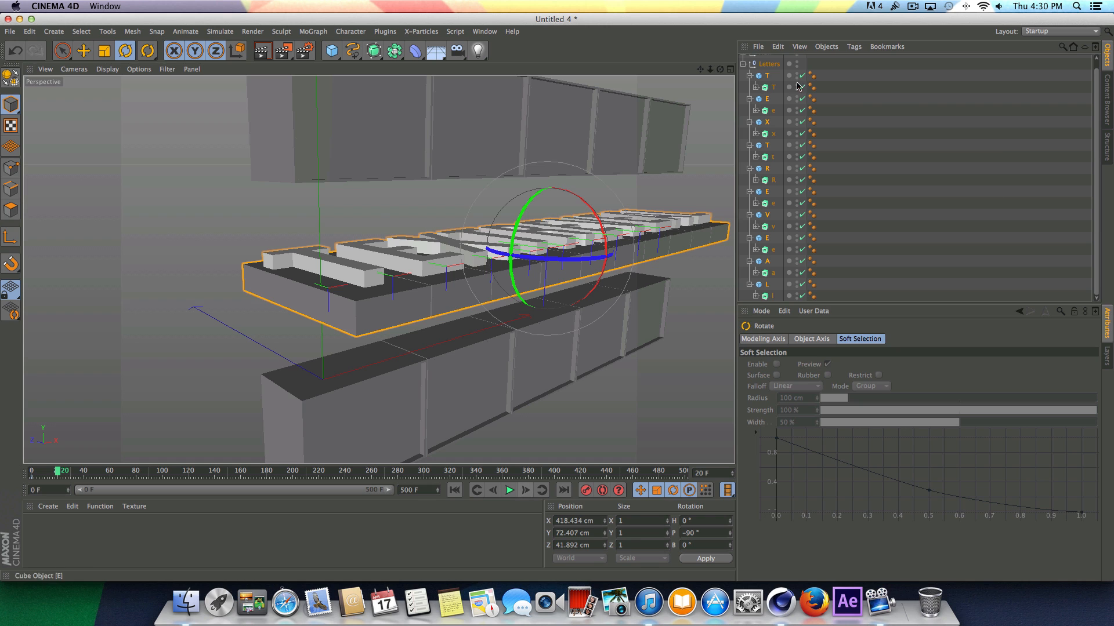
left_click(767, 77)
scroll(403, 320, "up", 3)
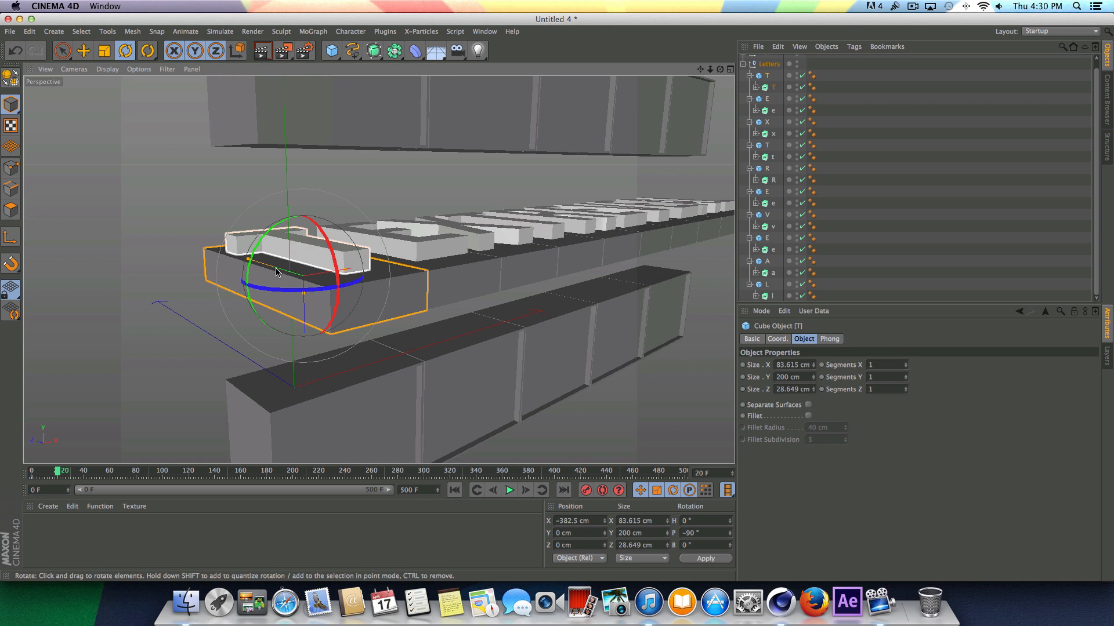
scroll(289, 289, "up", 1)
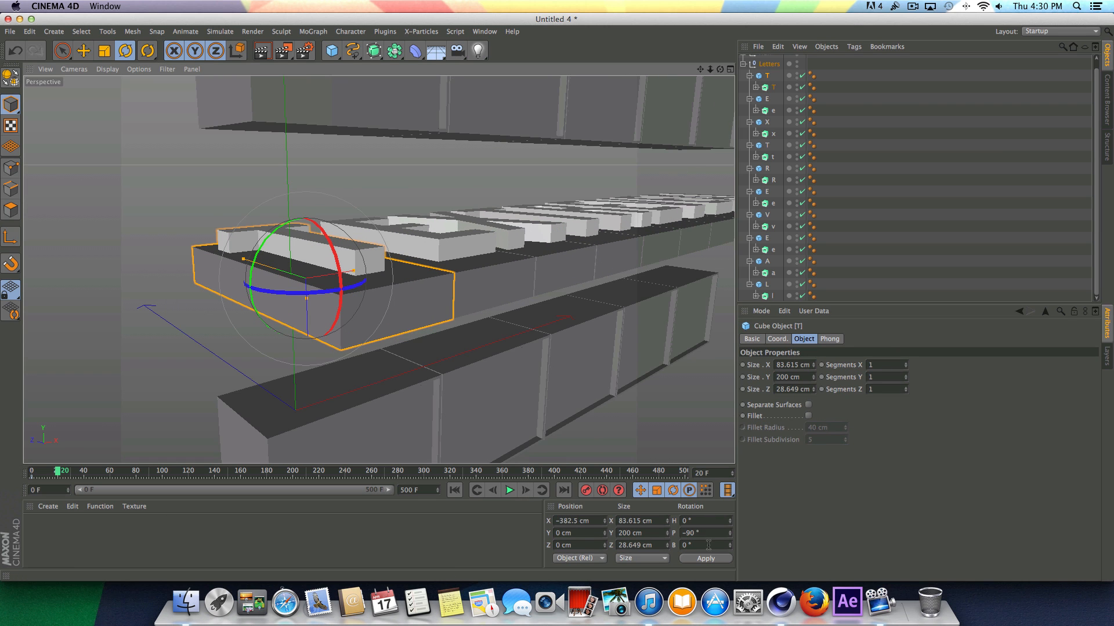
left_click(709, 533)
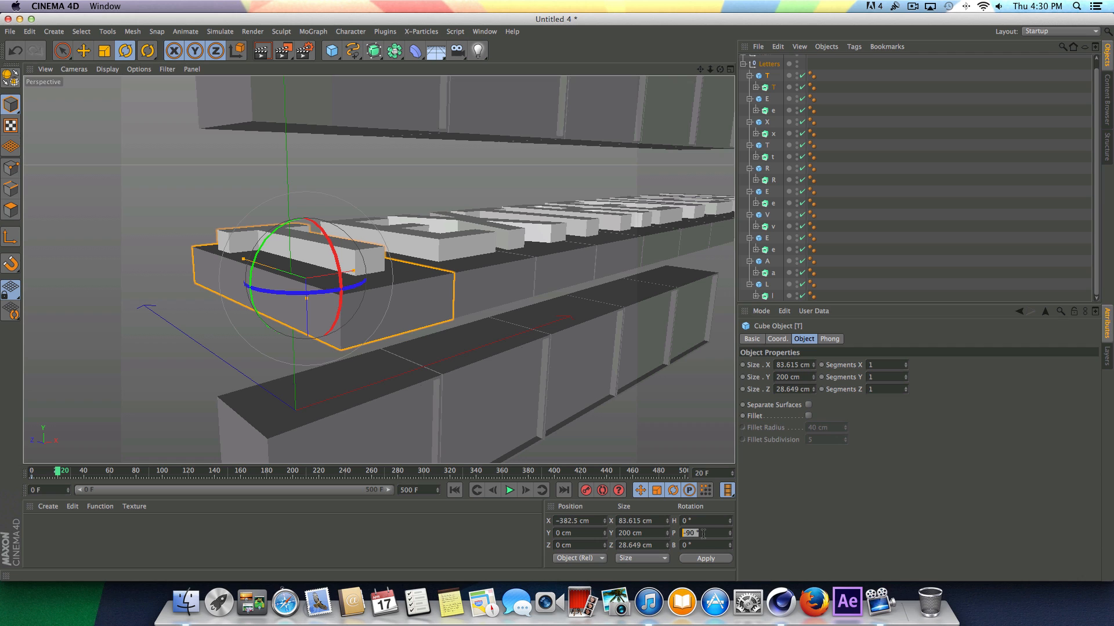
key("Return")
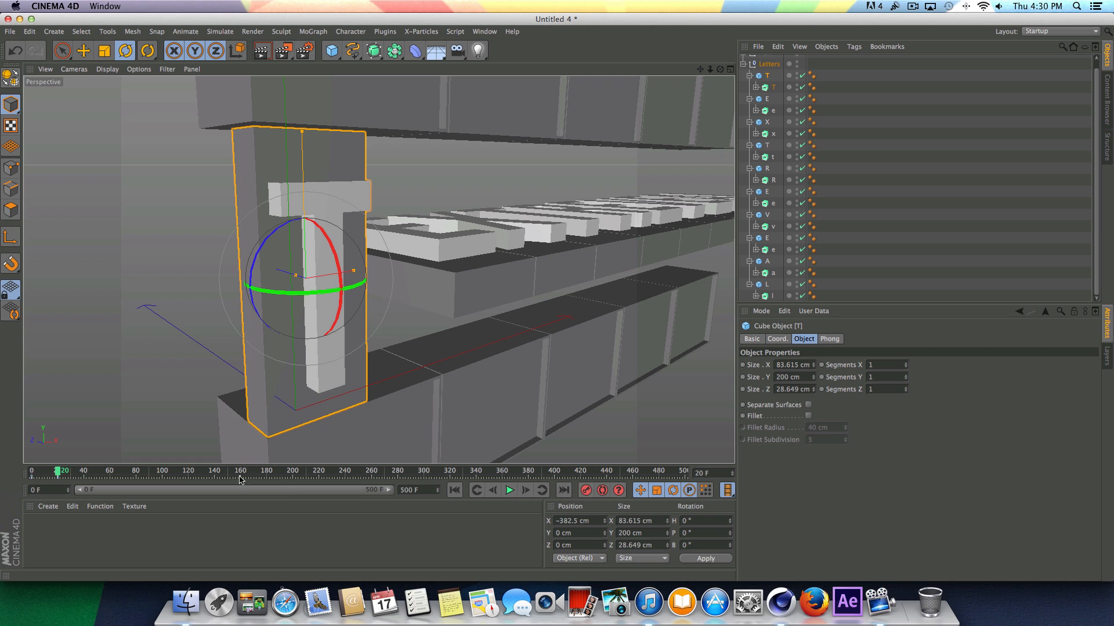
mouse_move(57, 474)
left_mouse_down()
mouse_move(7, 466)
mouse_move(57, 468)
left_mouse_up()
- At frame 40, set the first E cube's pitch rotation to 0° and record a keyframe
left_click(767, 99)
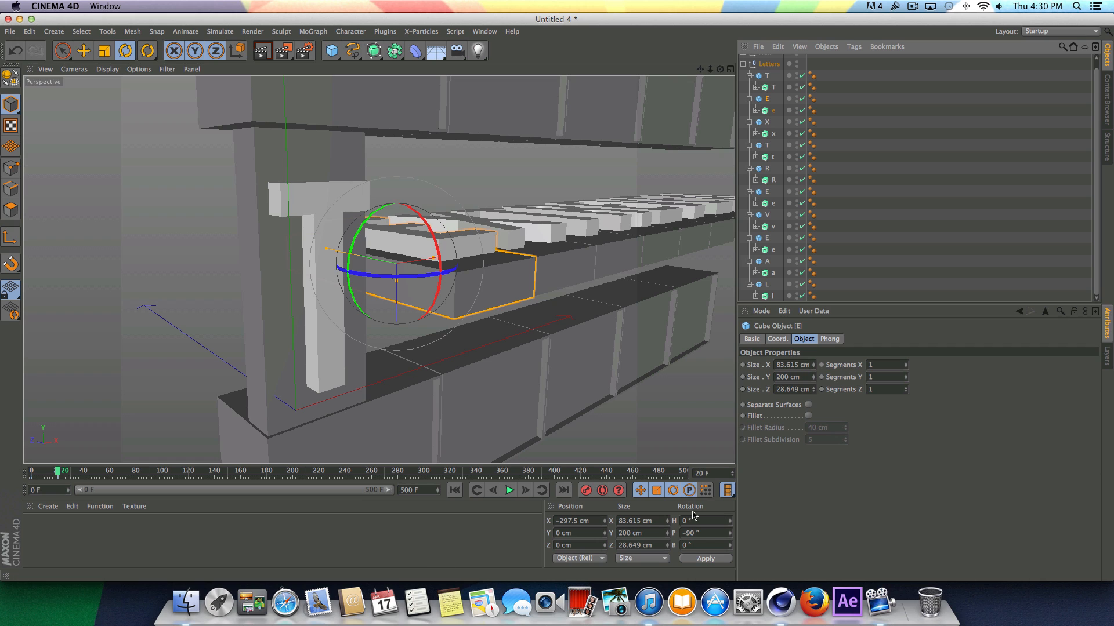
left_click(84, 473)
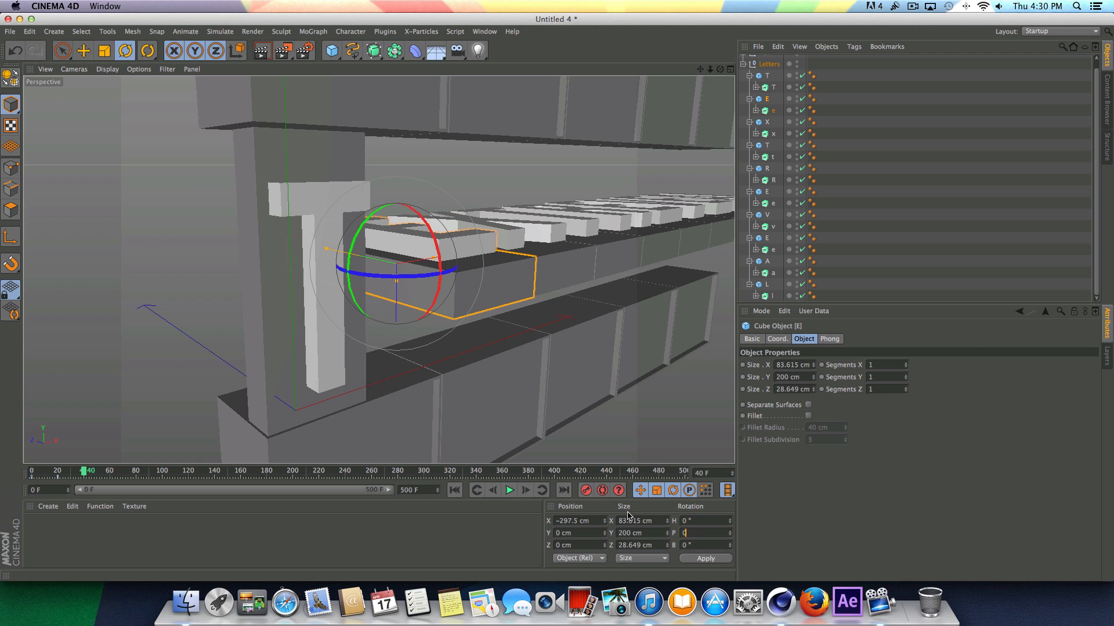
key("Return")
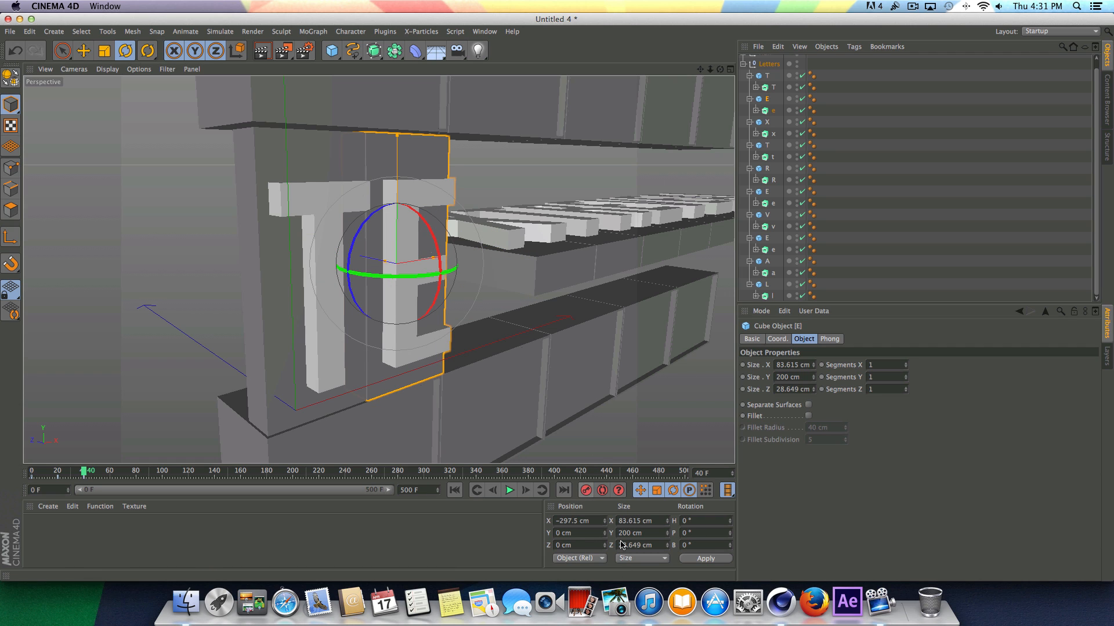
- At frame 60, set the X cube's pitch rotation to 0°, record a keyframe and scrub the timeline to check it
left_click(763, 123)
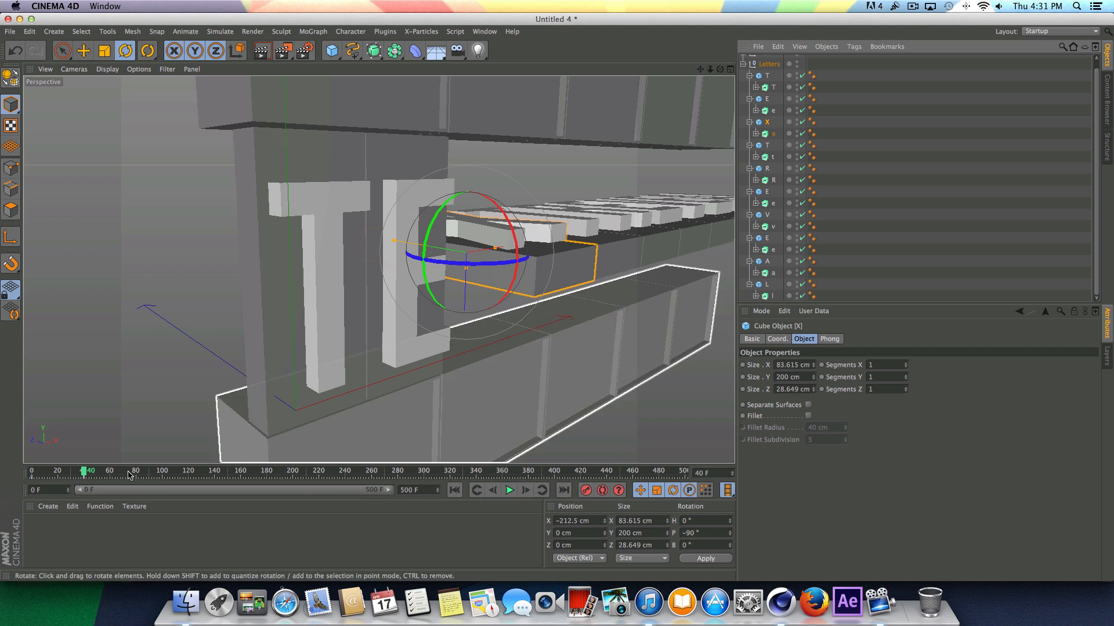
left_click(110, 473)
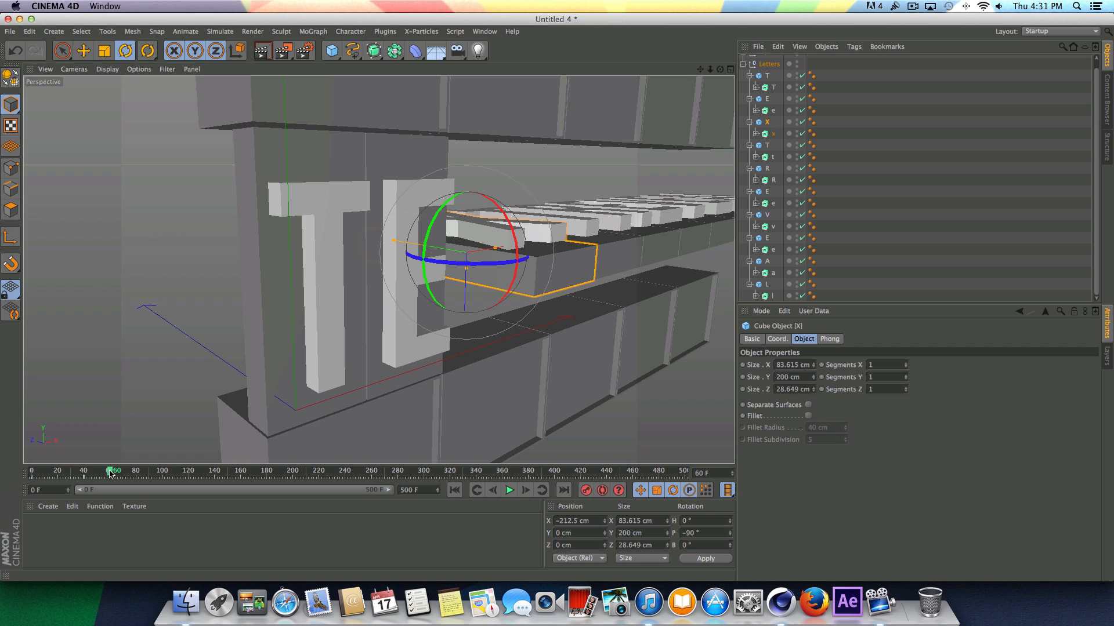
double_click(714, 533)
type("0")
key("Return")
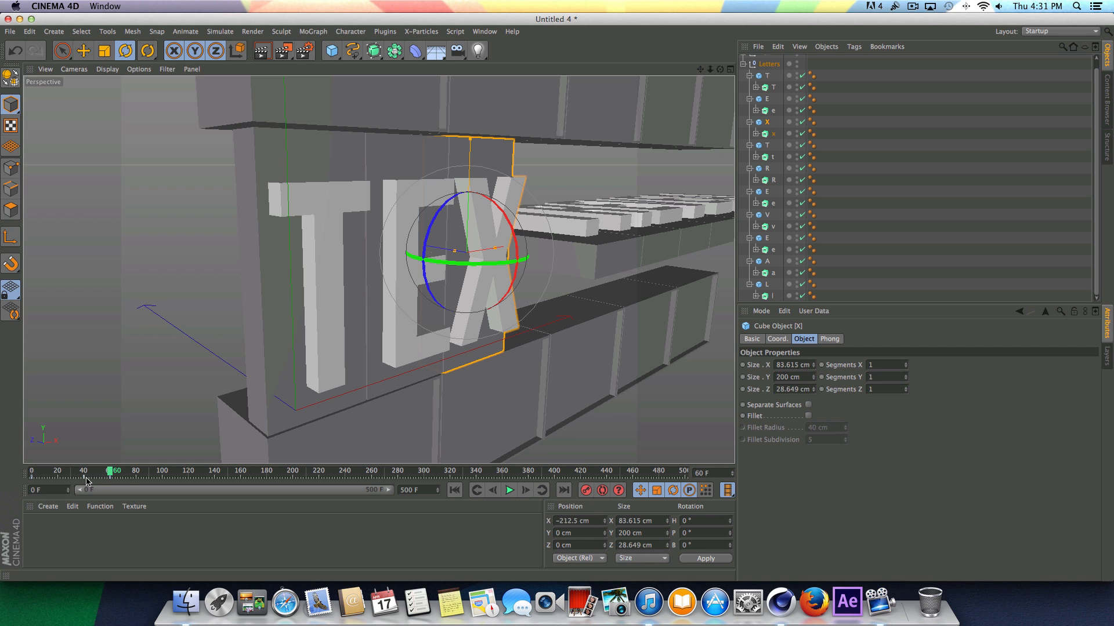
mouse_move(114, 475)
left_mouse_down()
mouse_move(65, 474)
mouse_move(22, 448)
mouse_move(57, 449)
mouse_move(17, 442)
mouse_move(110, 464)
mouse_move(40, 461)
mouse_move(106, 461)
left_mouse_up()
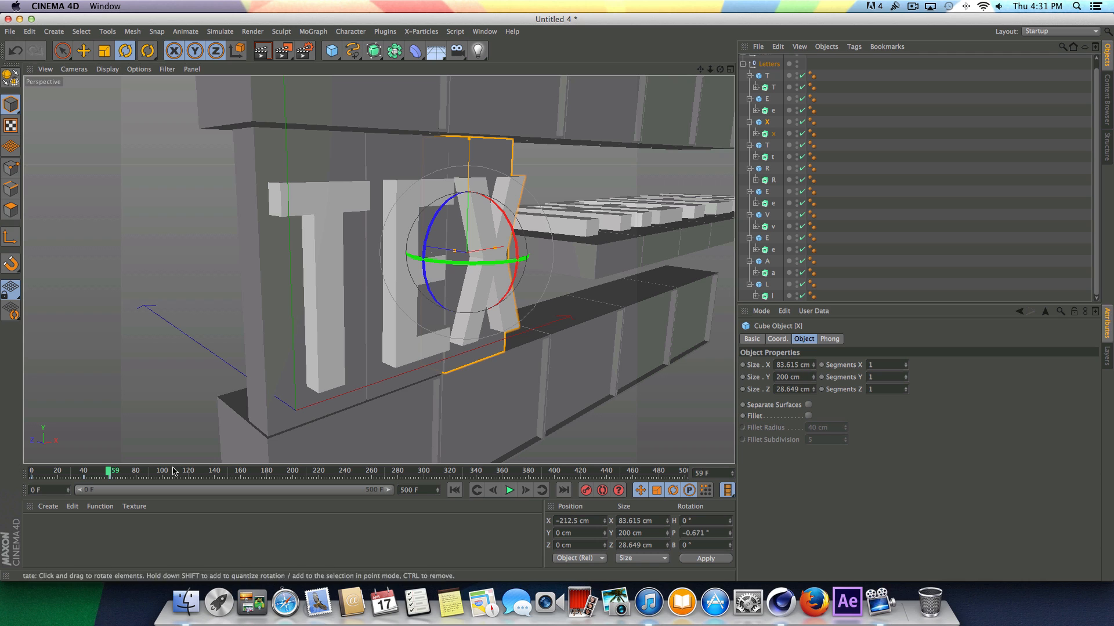
left_click(527, 491)
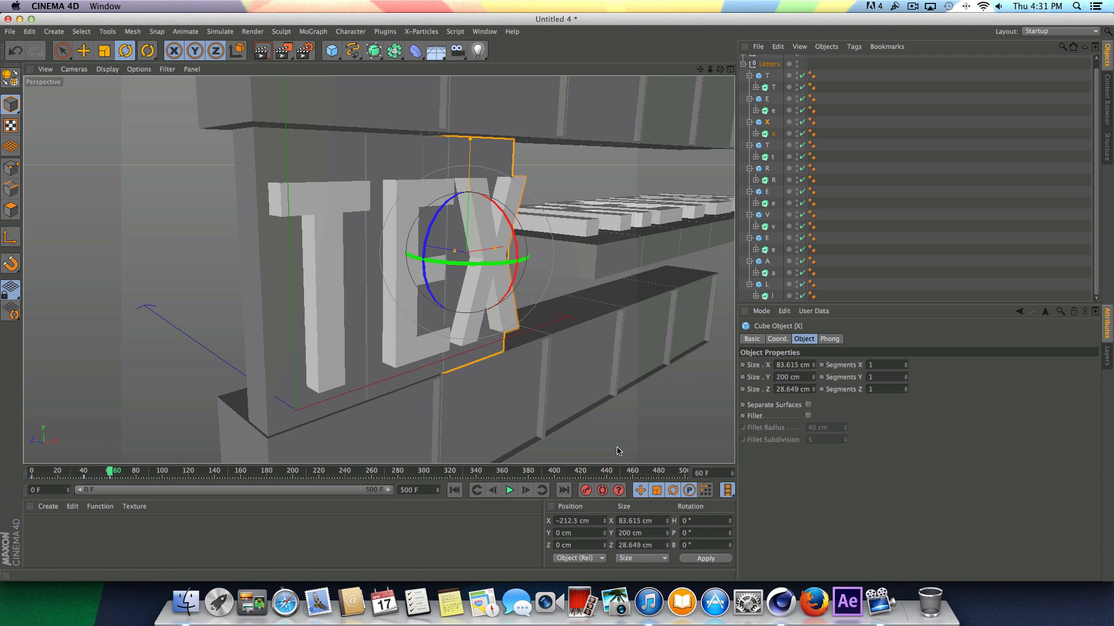
left_click(911, 13)
left_click(915, 41)
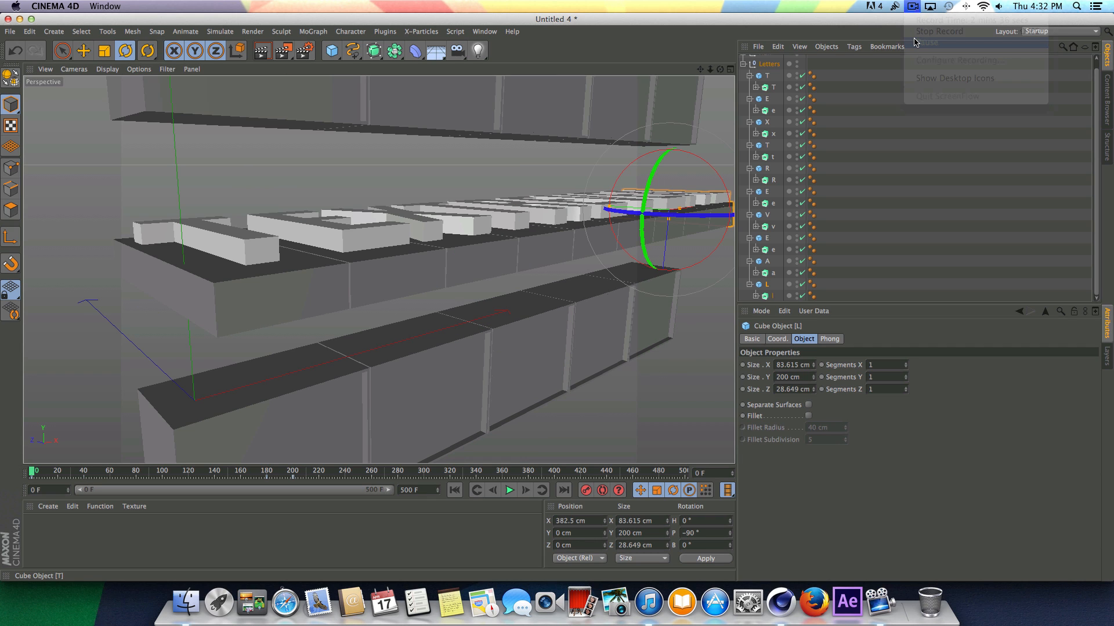
- Play the letter flip animation from frame 0 at two view angles and return to the start
left_click(508, 490)
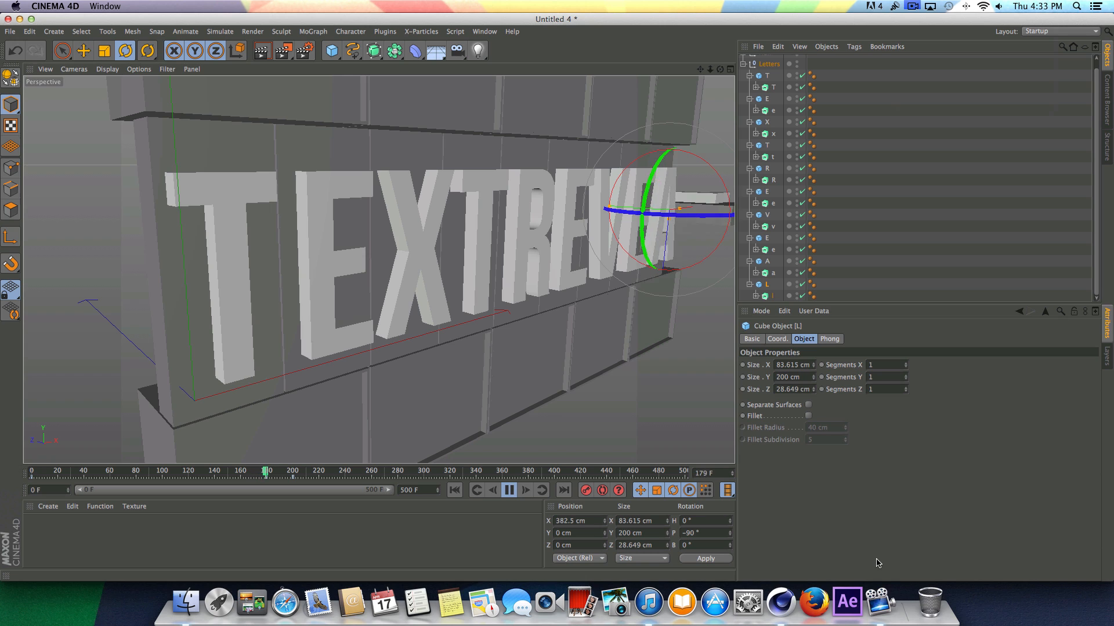
left_click(510, 490)
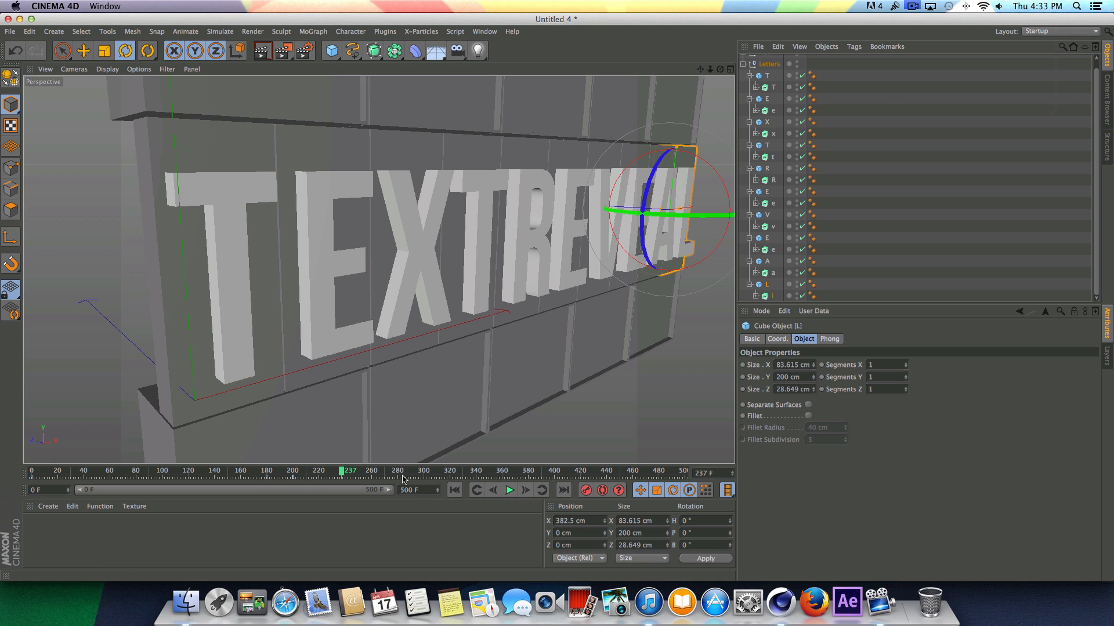
left_click(454, 491)
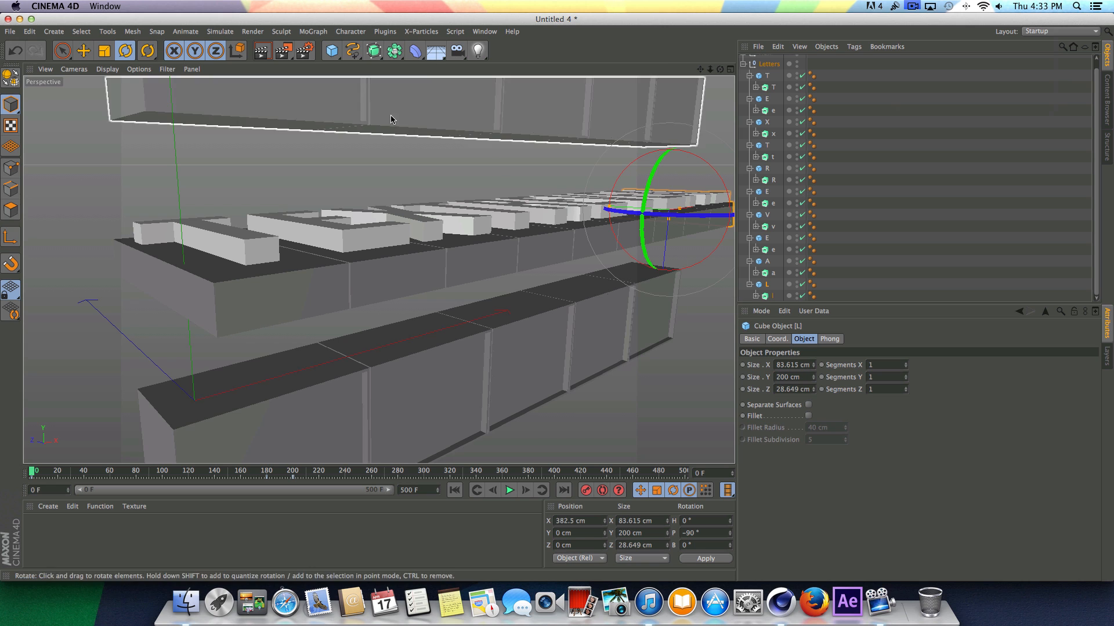
left_click_drag(719, 71, 718, 72)
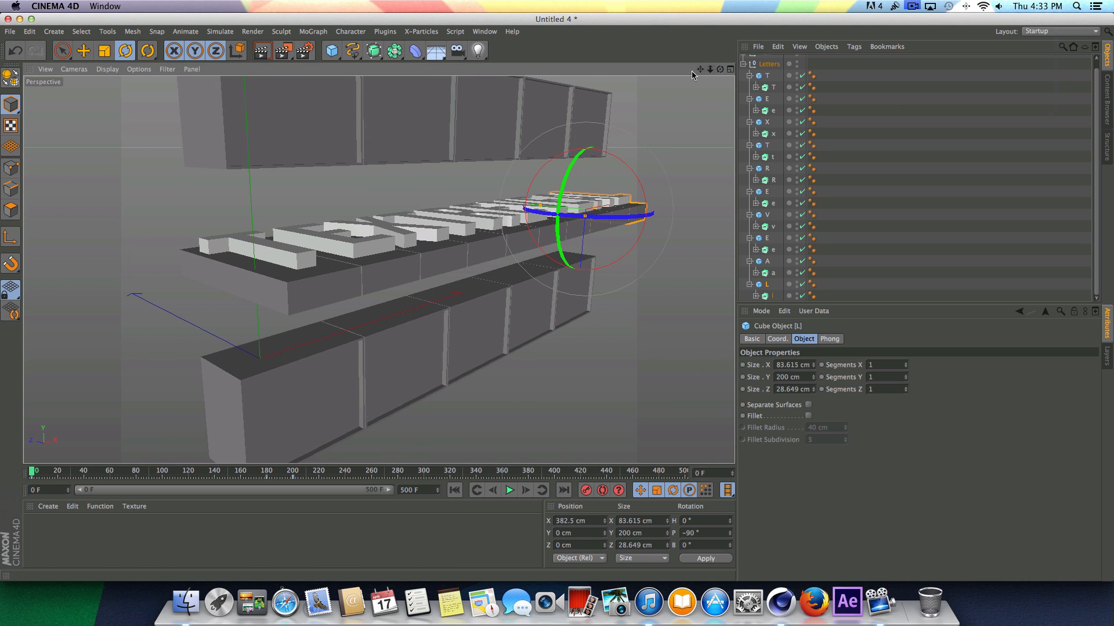
left_click(508, 490)
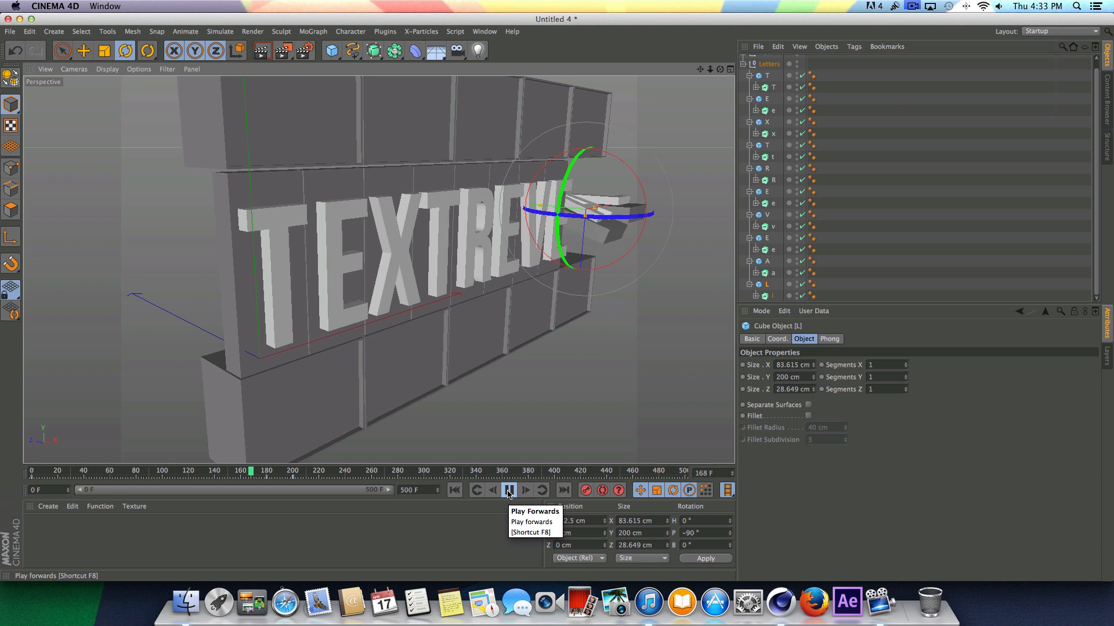
left_click(508, 491)
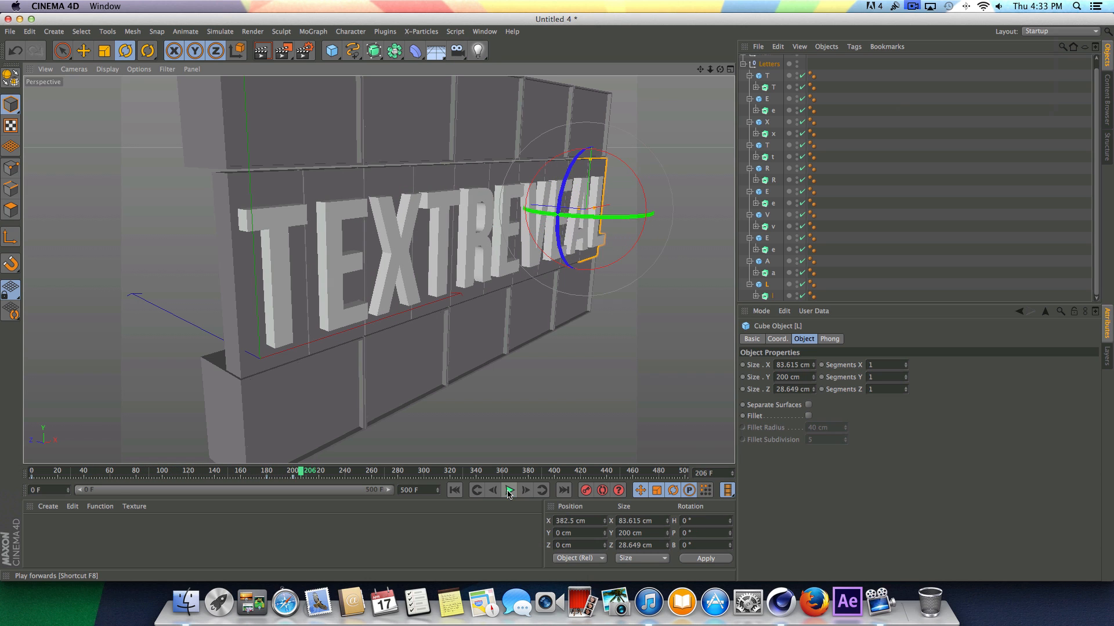
left_click(454, 490)
- Collapse the Letters group and add a Stage object to the scene
scroll(771, 71, "up", 1)
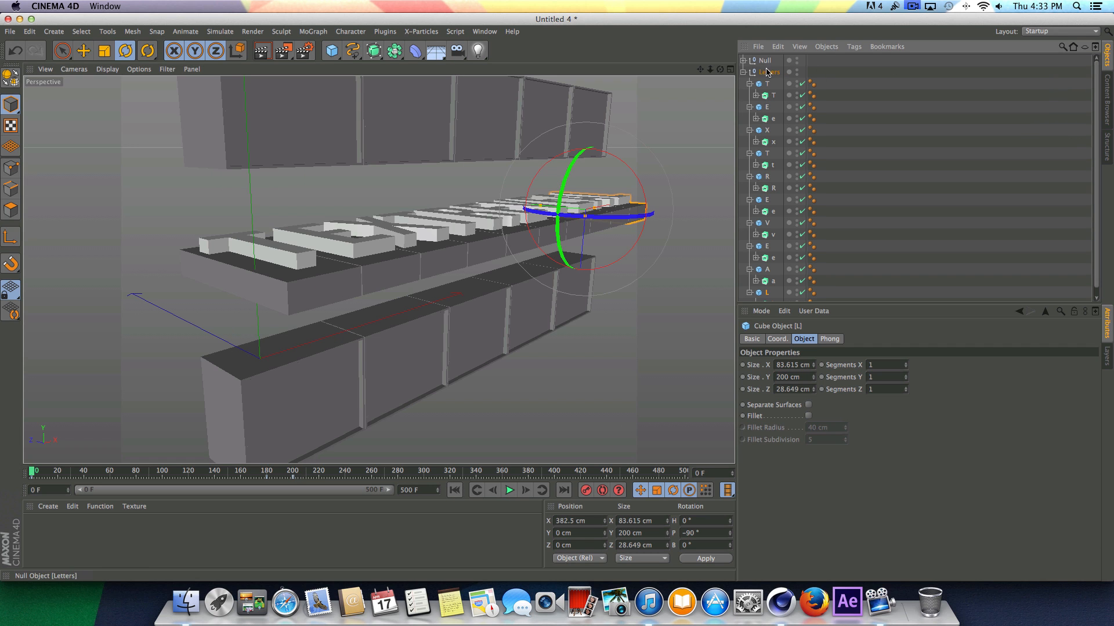
left_click(743, 73)
left_click_drag(378, 270, 378, 270, "alt")
left_click_drag(711, 70, 700, 69)
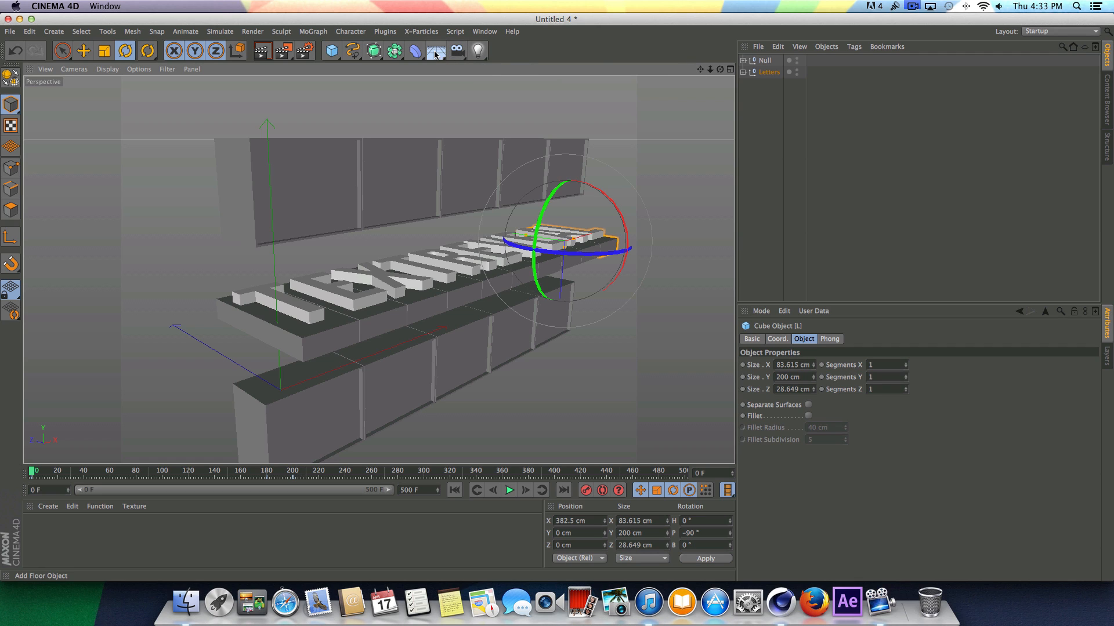
left_click(434, 54)
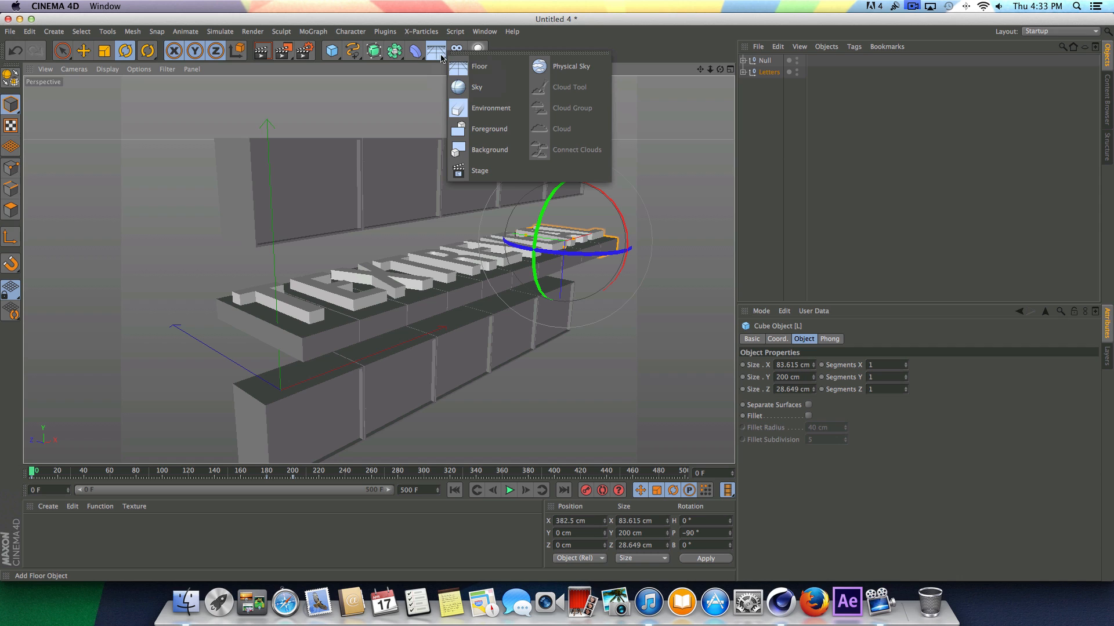
left_click(479, 170)
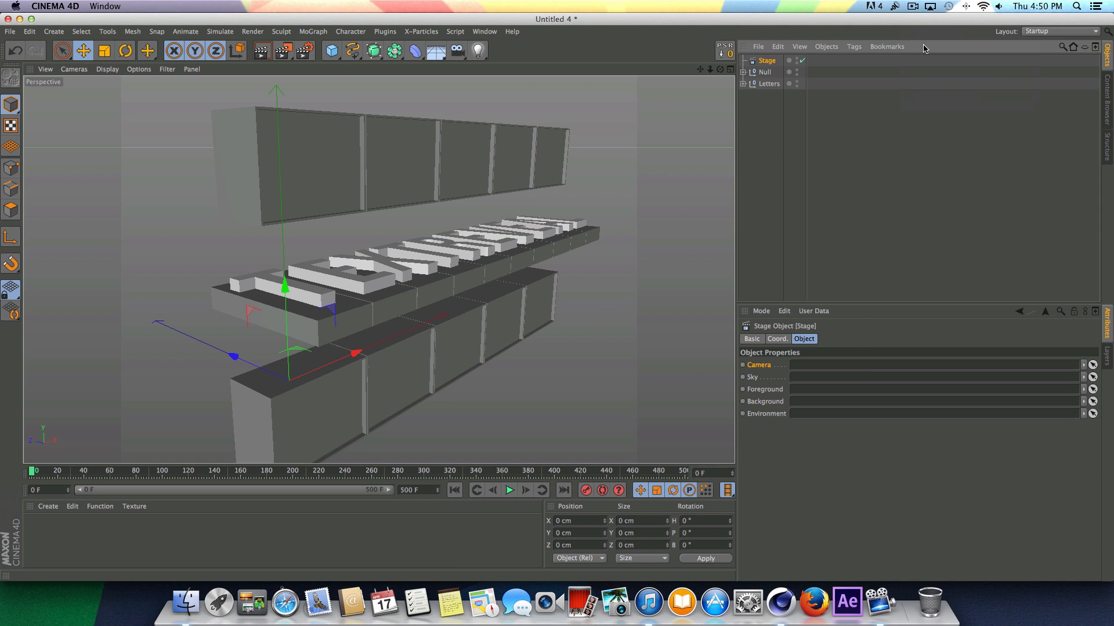
- Set the render output size to 1280 x 720 pixels in the render settings
left_click(304, 51)
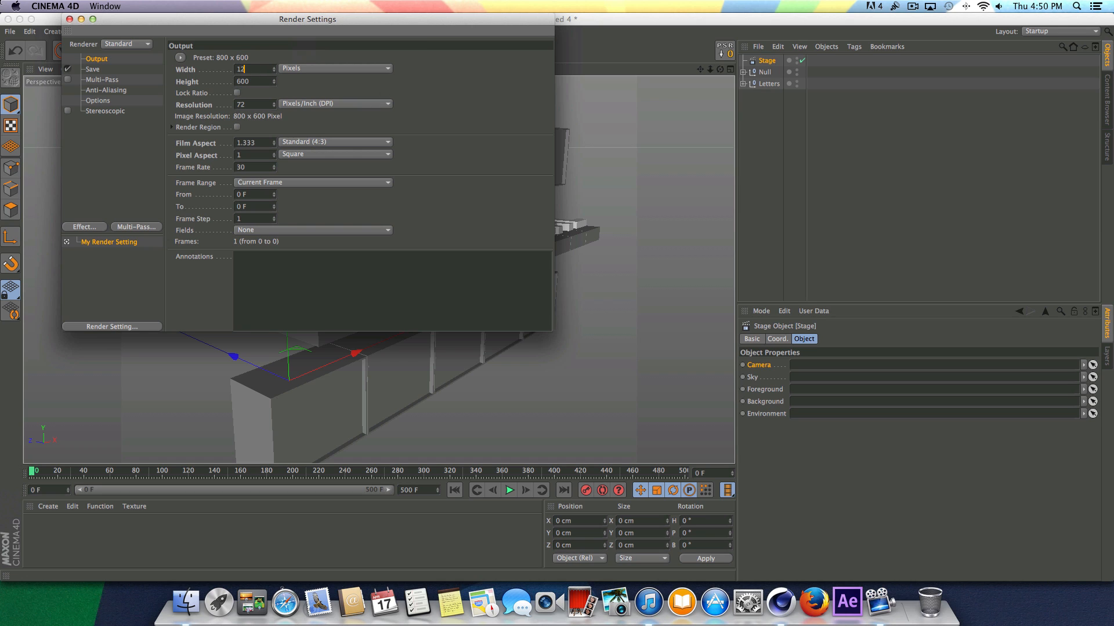
key("Return")
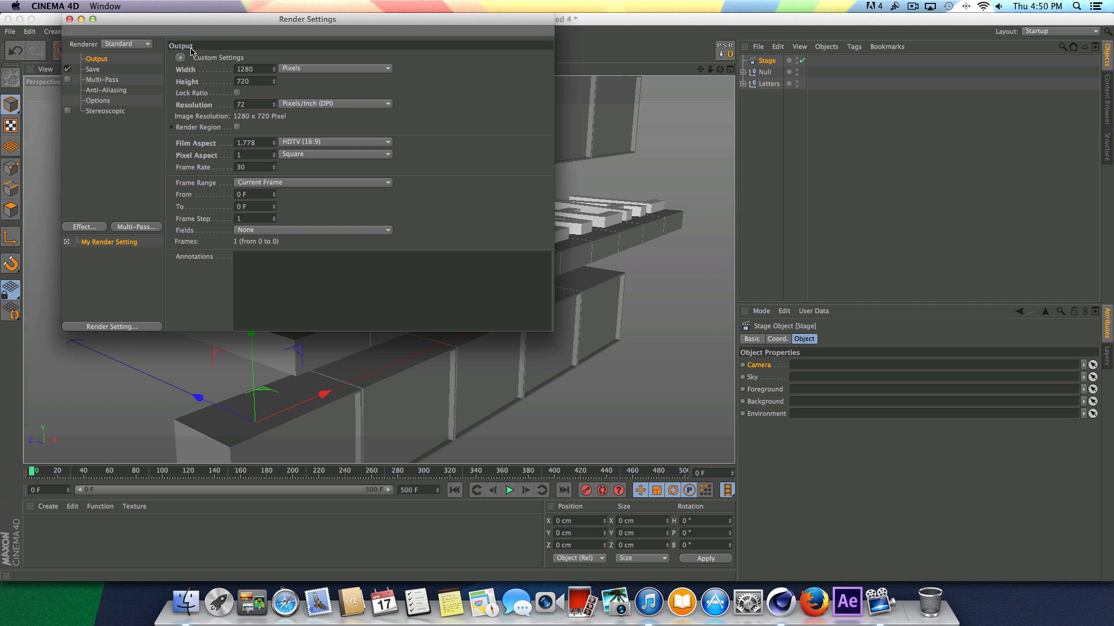
left_click(71, 20)
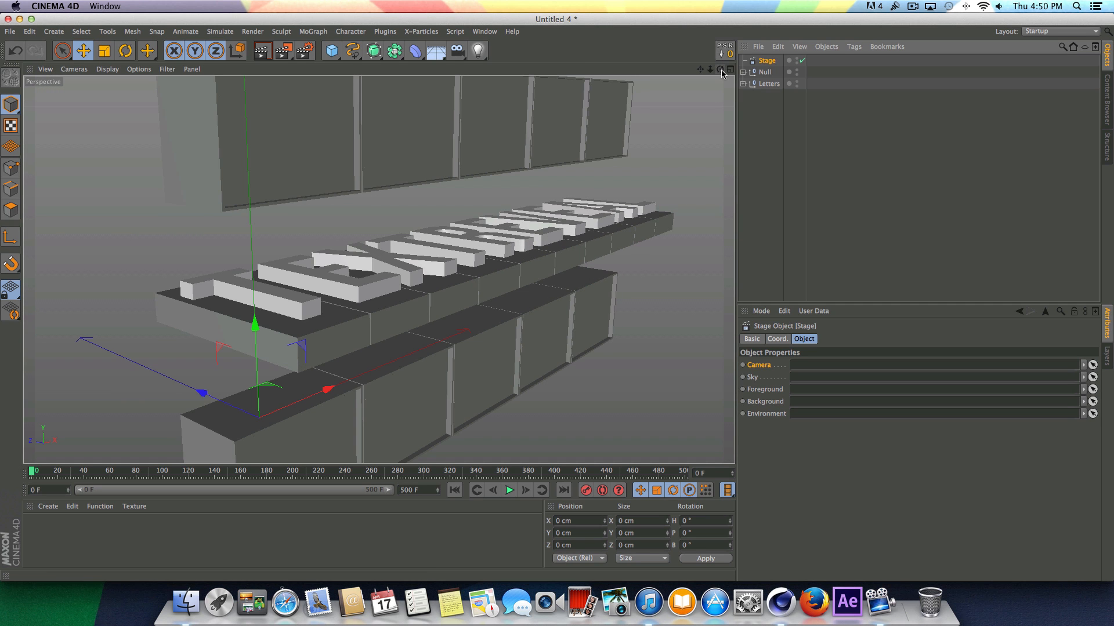
- Add a camera at an adjusted view of the letters and rename it "Camera 1"
left_click_drag(722, 73, 703, 74)
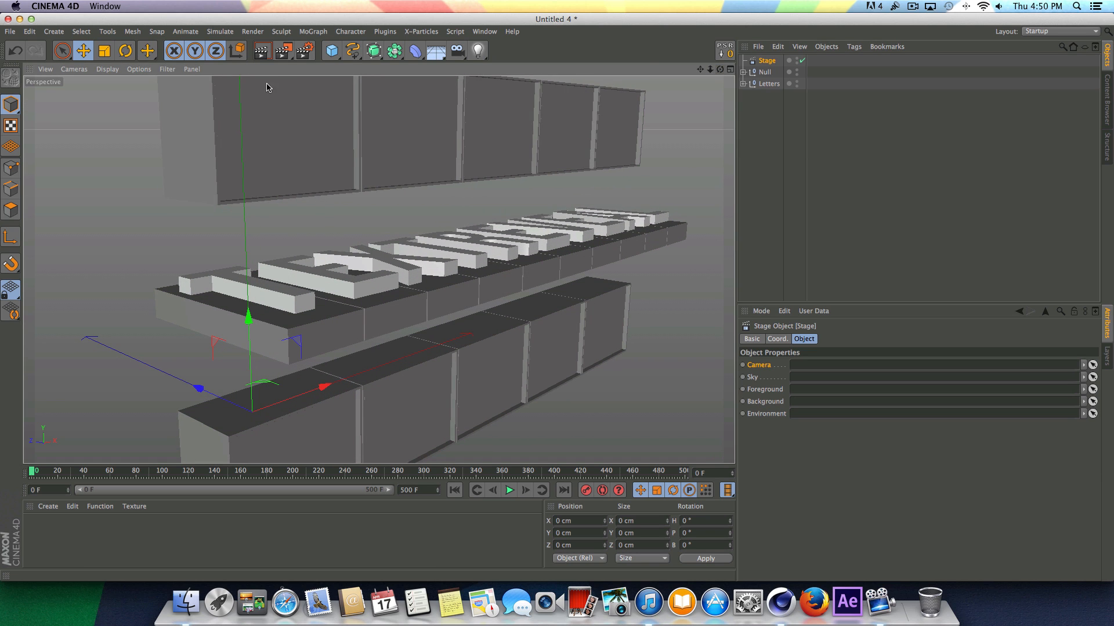
left_click_drag(457, 50, 492, 67)
left_click(770, 62)
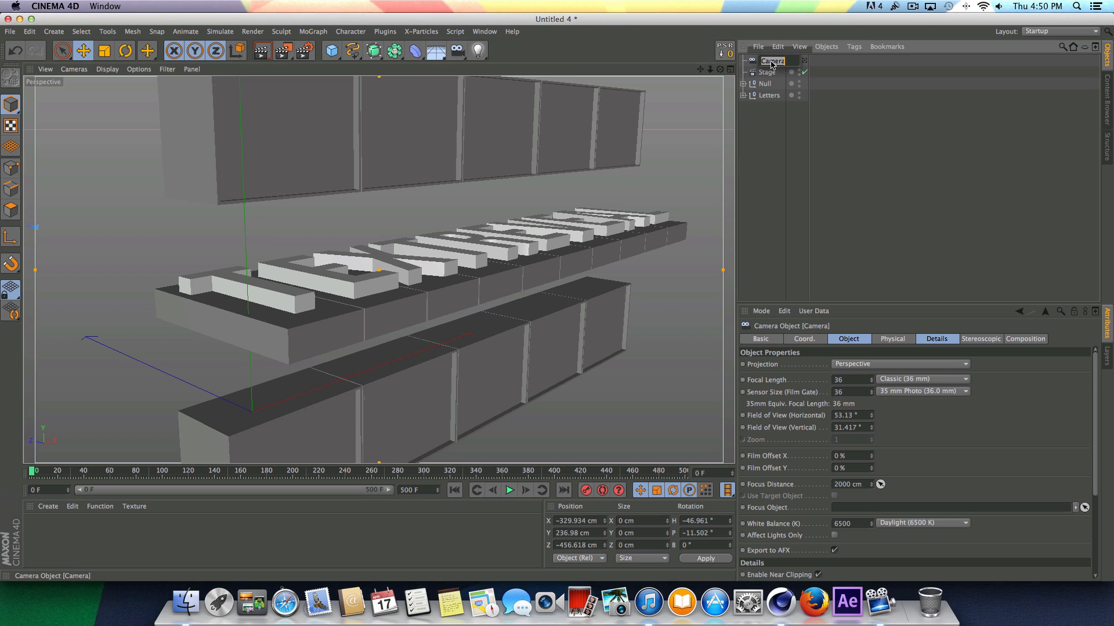
double_click(770, 62)
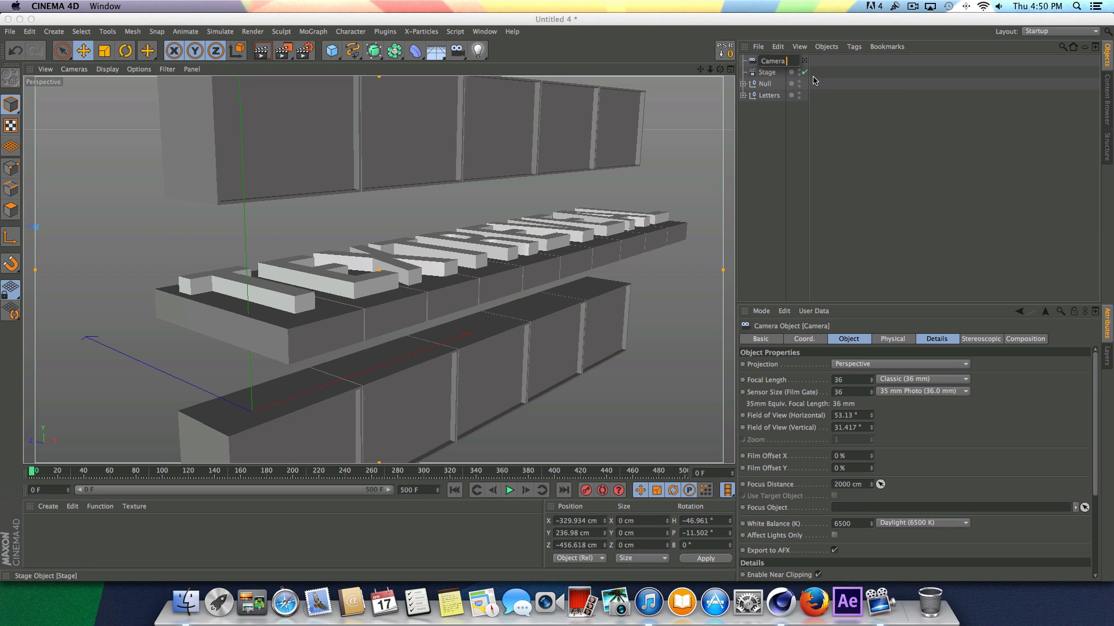
type("1")
key("Return")
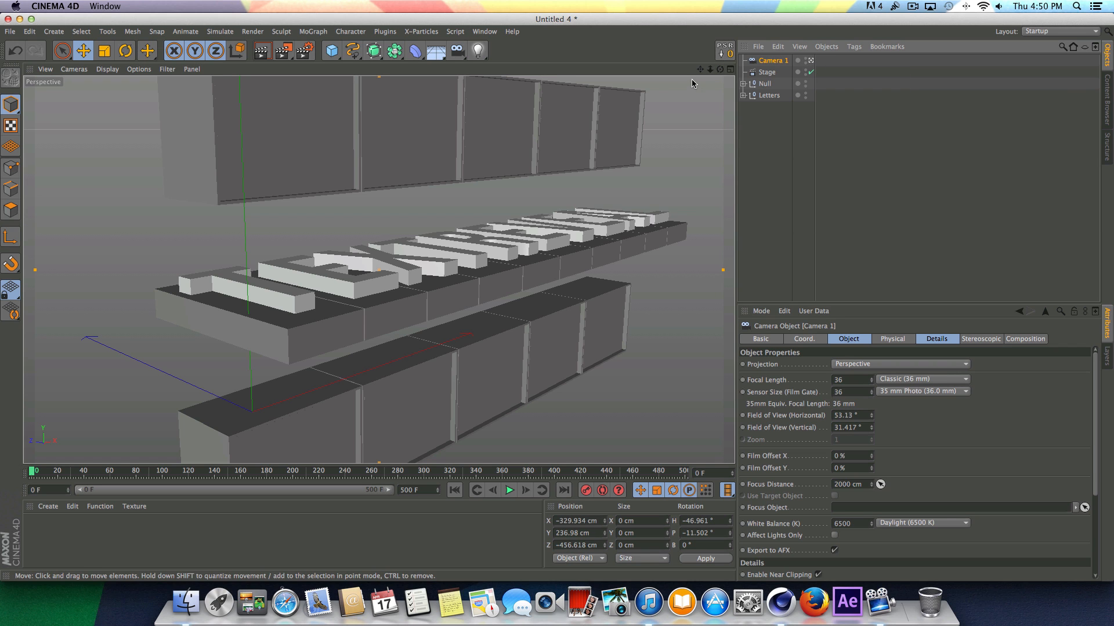
- Move Camera 1 closer to the first letters, to about X -108, Y 159, Z -243 cm, and preview the flip animation through it
left_click_drag(710, 69, 772, 69)
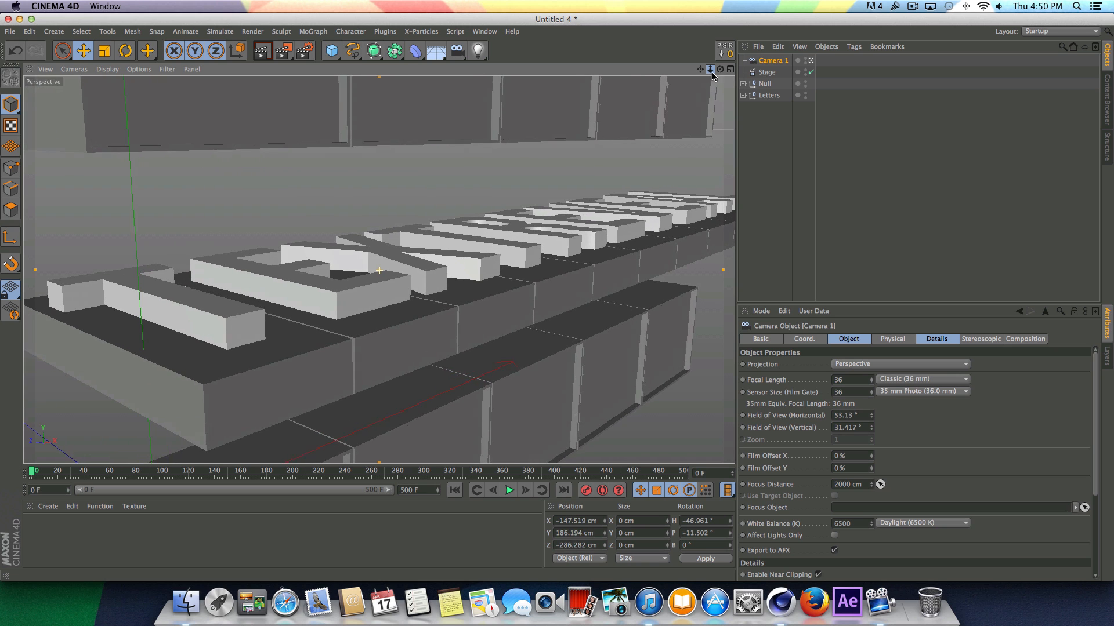
left_click(509, 490)
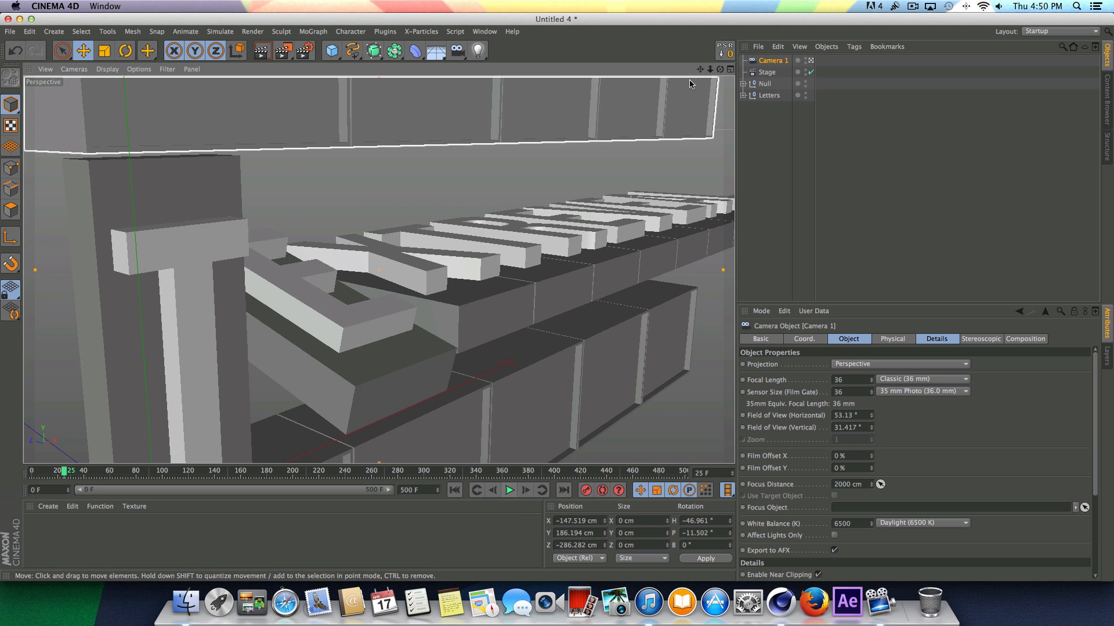
left_click_drag(712, 72, 703, 47)
left_click(508, 490)
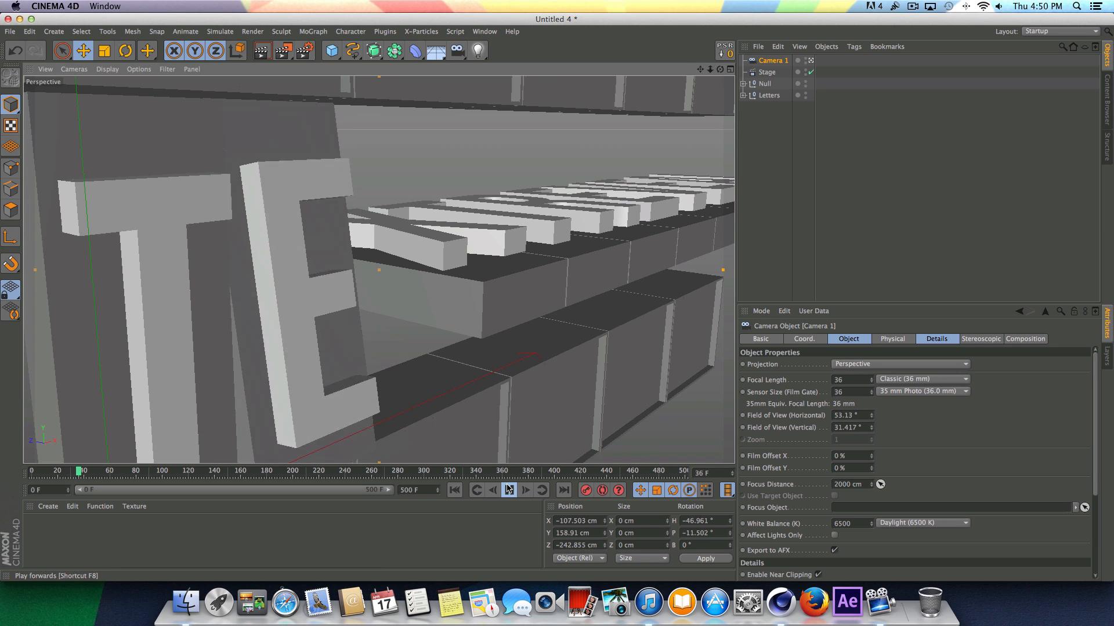
left_click(458, 491)
left_click(508, 490)
- Set Camera 1's focal length to 35.6 mm and fine-tune its position to about X -105, Y 159, Z -235 cm
mouse_move(872, 383)
left_mouse_down()
mouse_move(873, 371)
mouse_move(873, 393)
mouse_move(873, 383)
left_mouse_up()
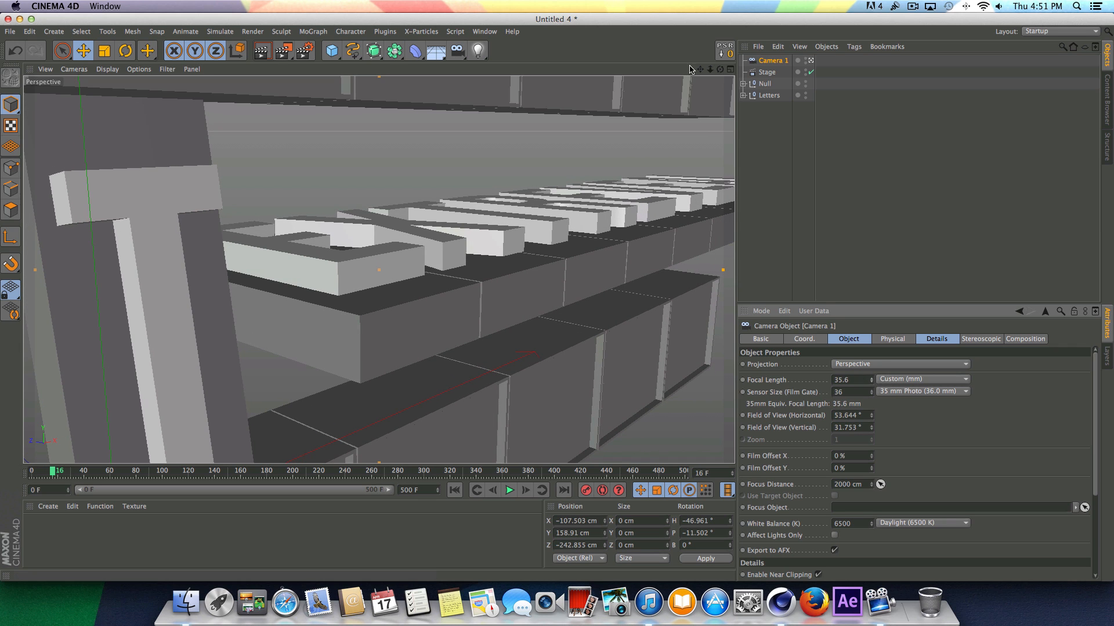
mouse_move(700, 69)
left_mouse_down()
mouse_move(683, 66)
mouse_move(697, 75)
mouse_move(692, 85)
mouse_move(672, 74)
mouse_move(677, 82)
mouse_move(701, 62)
left_mouse_up()
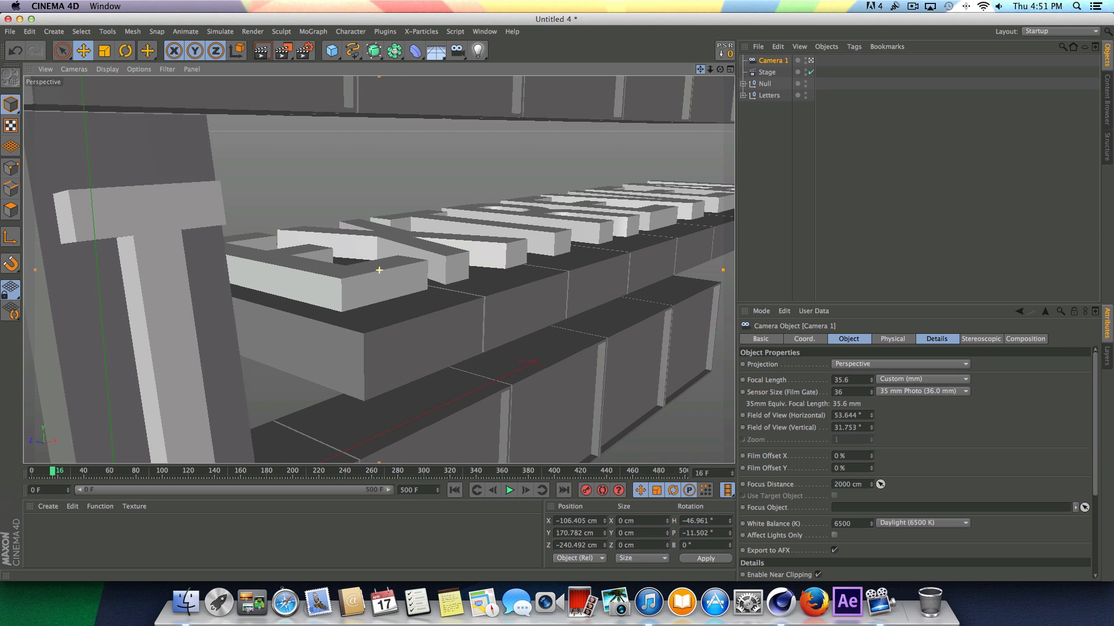
left_click_drag(709, 69, 709, 73)
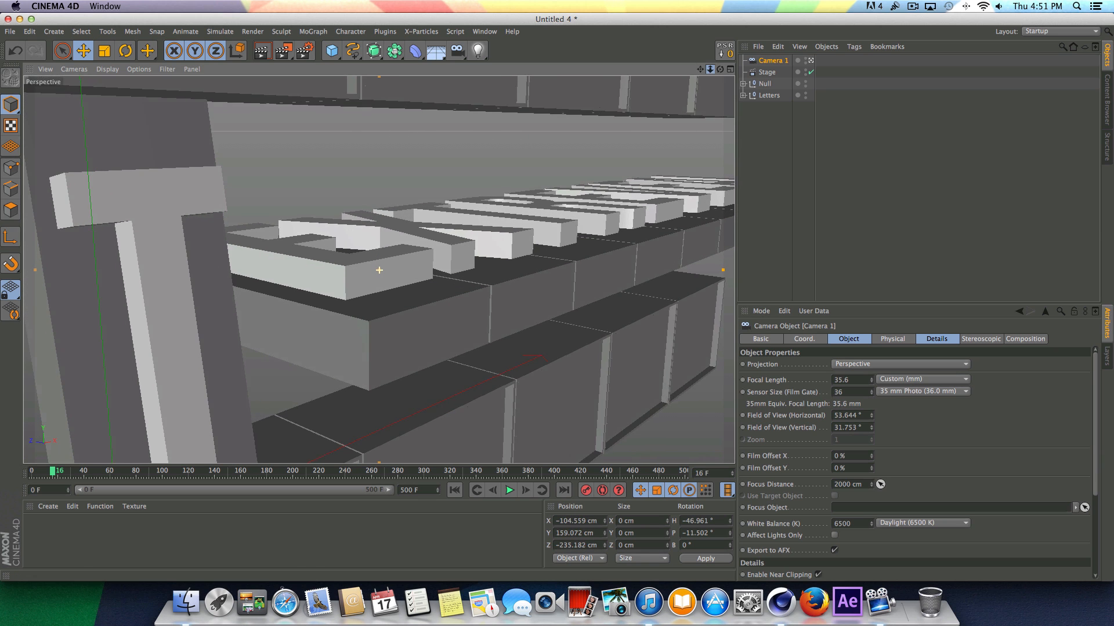
left_click(454, 490)
left_click(517, 493)
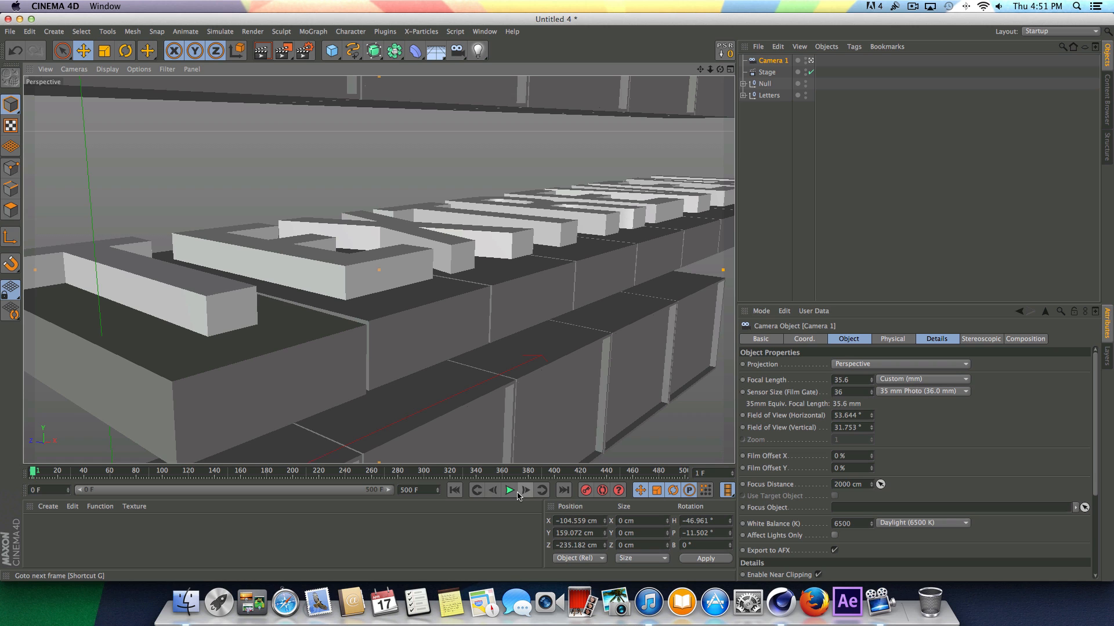
left_click(510, 491)
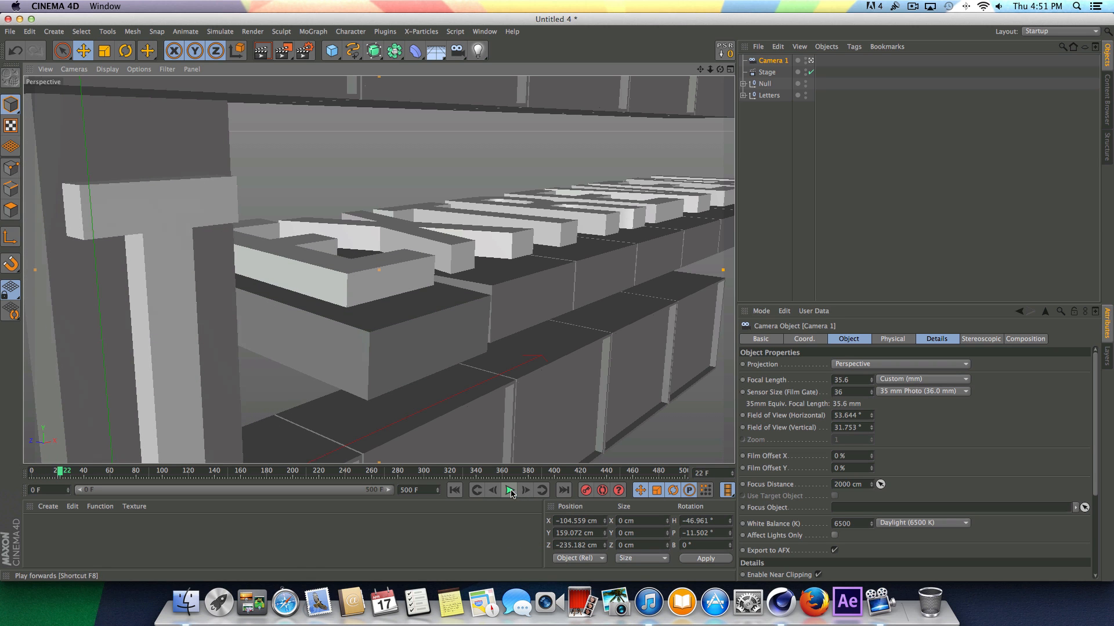
- Assign Camera 1 as the Stage object's camera and keyframe it at frame 0
left_click(455, 491)
left_click(766, 72)
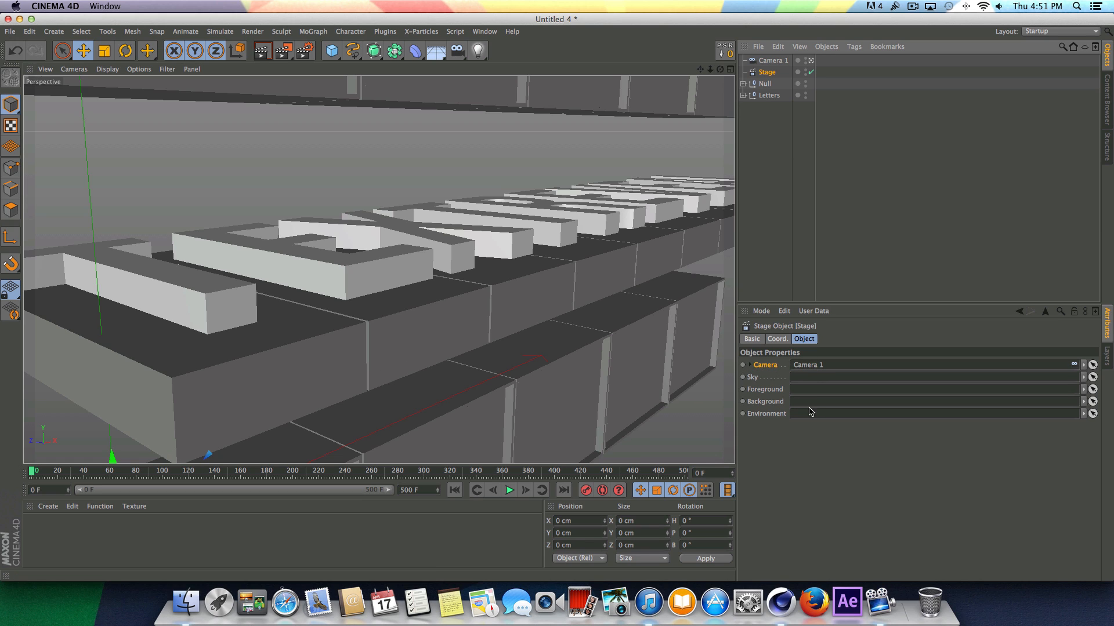
left_click(742, 365)
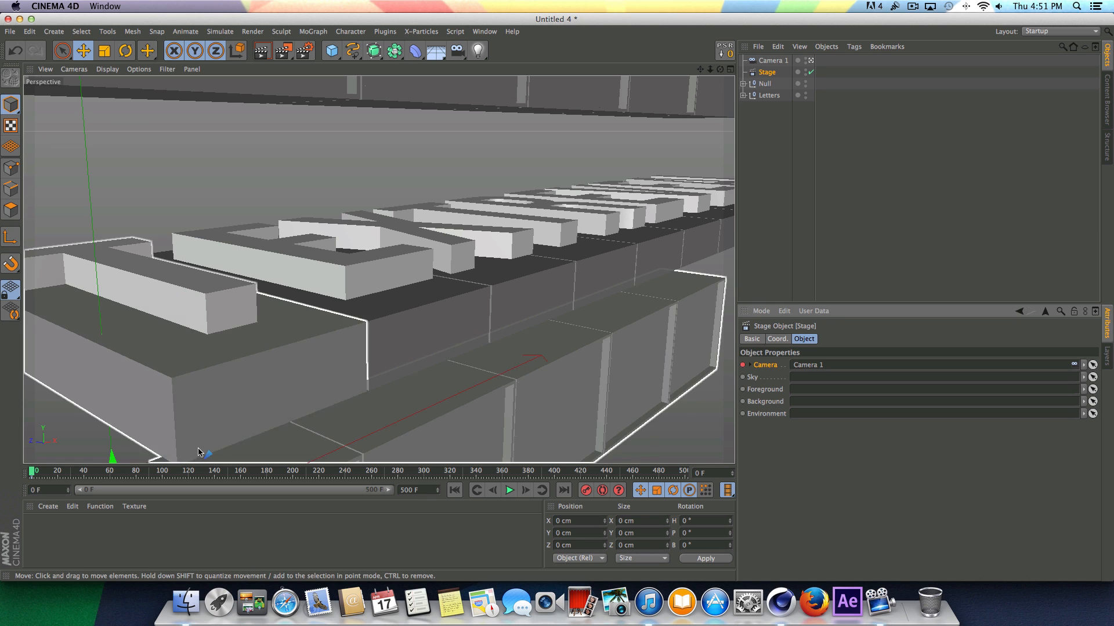
- Preview the letter flips from frame 0 through Camera 1 and park the playhead at frame 60
left_click(110, 472)
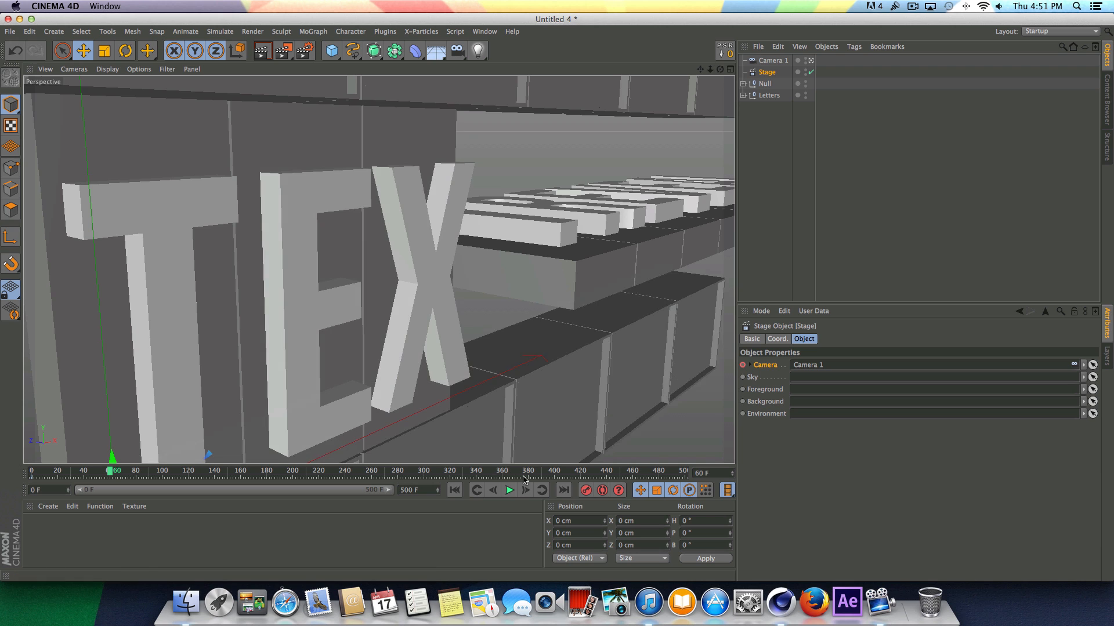
left_click(456, 490)
left_click(509, 490)
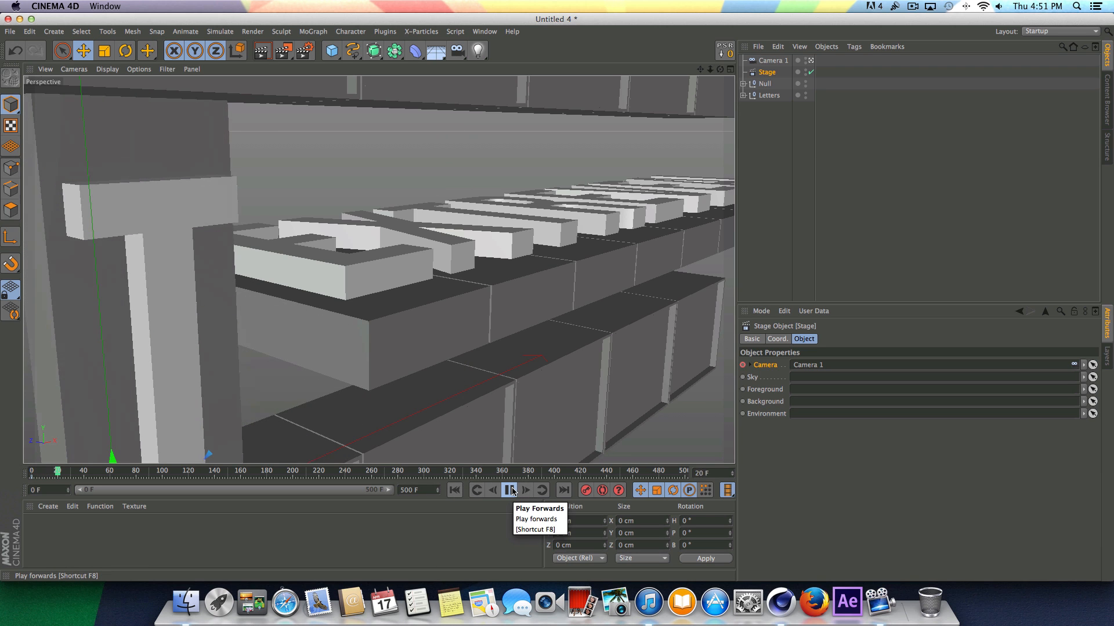
left_click(510, 490)
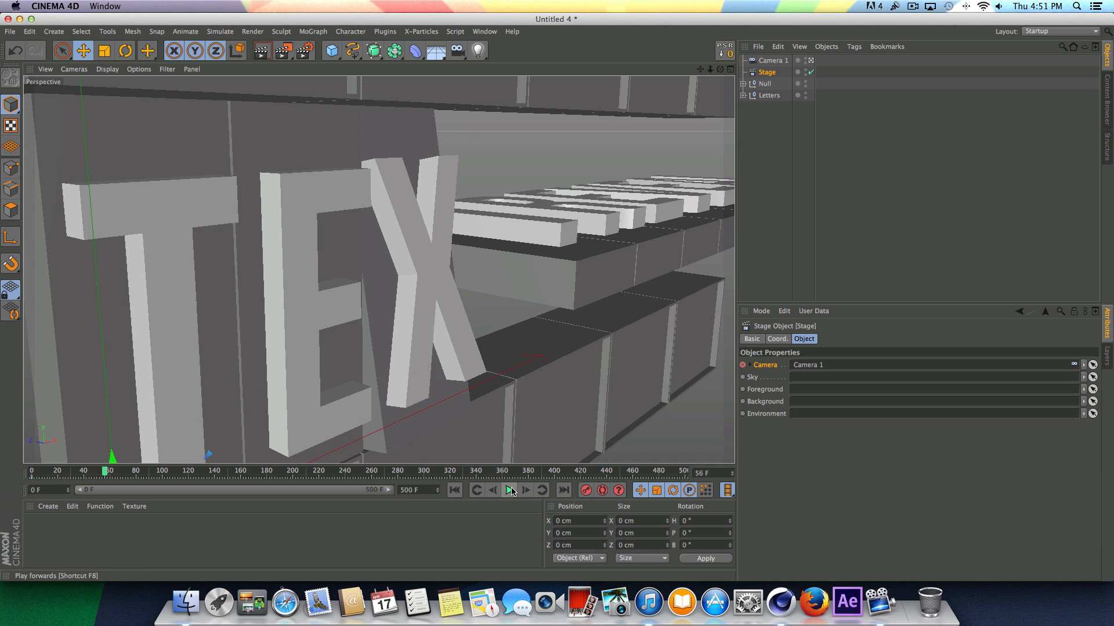
left_click(525, 490)
left_click(526, 491)
left_click(526, 490)
left_click(526, 490)
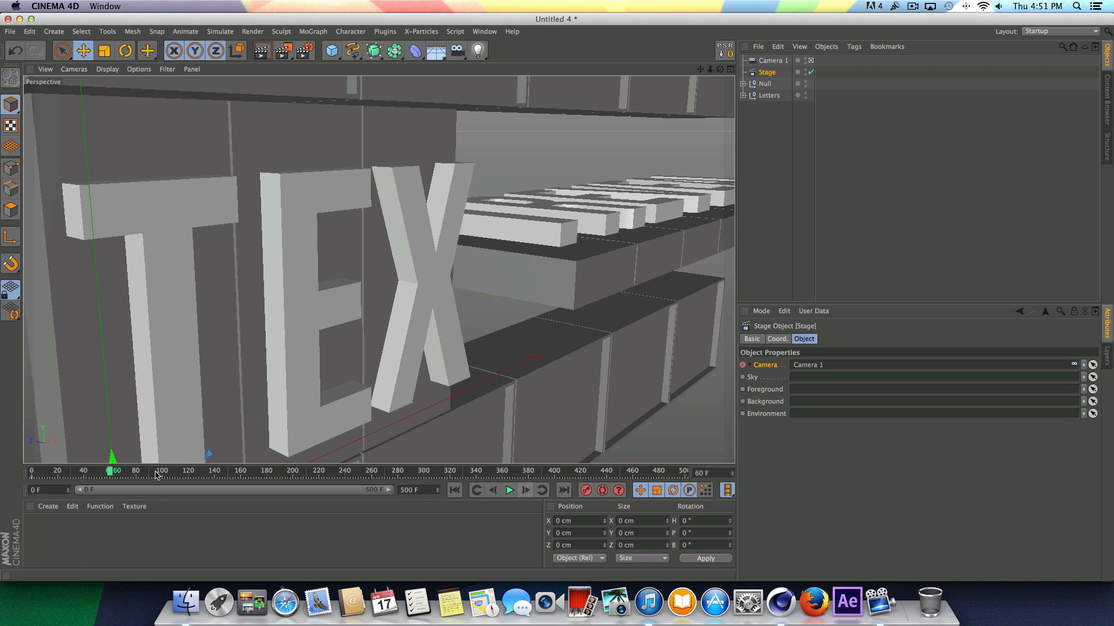
- Duplicate Camera 1 and rename the copy "Camera 2"
left_click(782, 63)
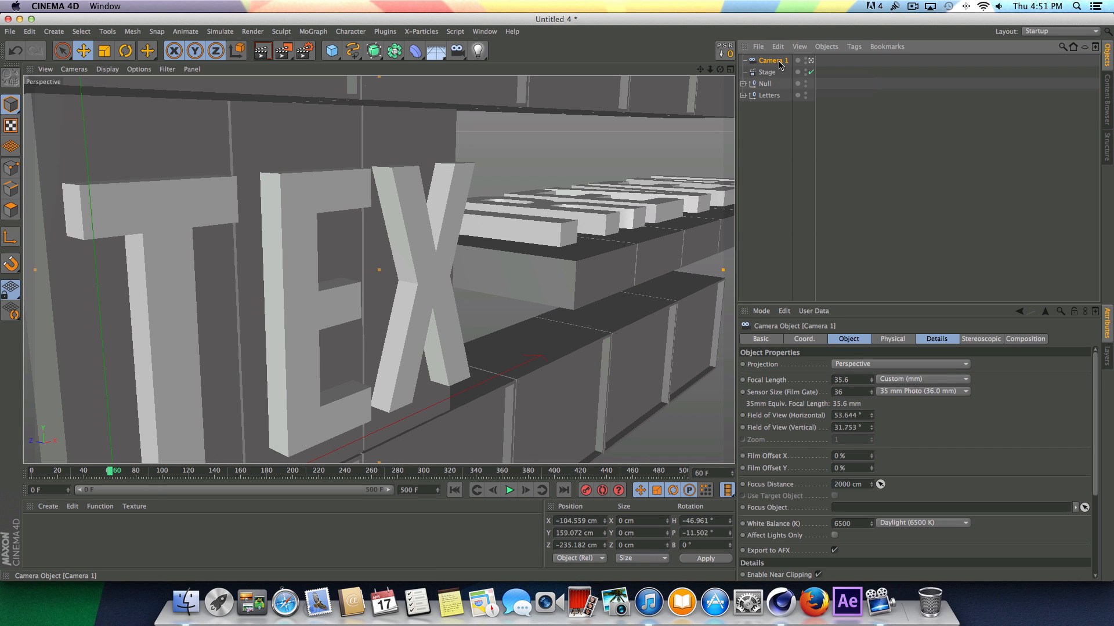
left_click_drag(779, 60, 779, 58, "ctrl")
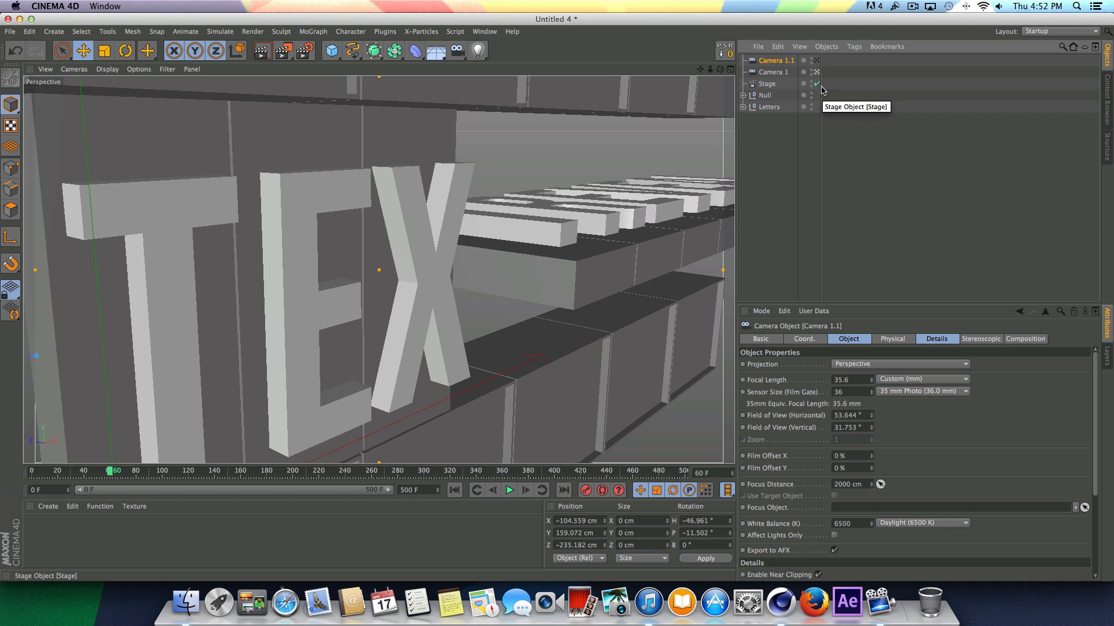
double_click(786, 61)
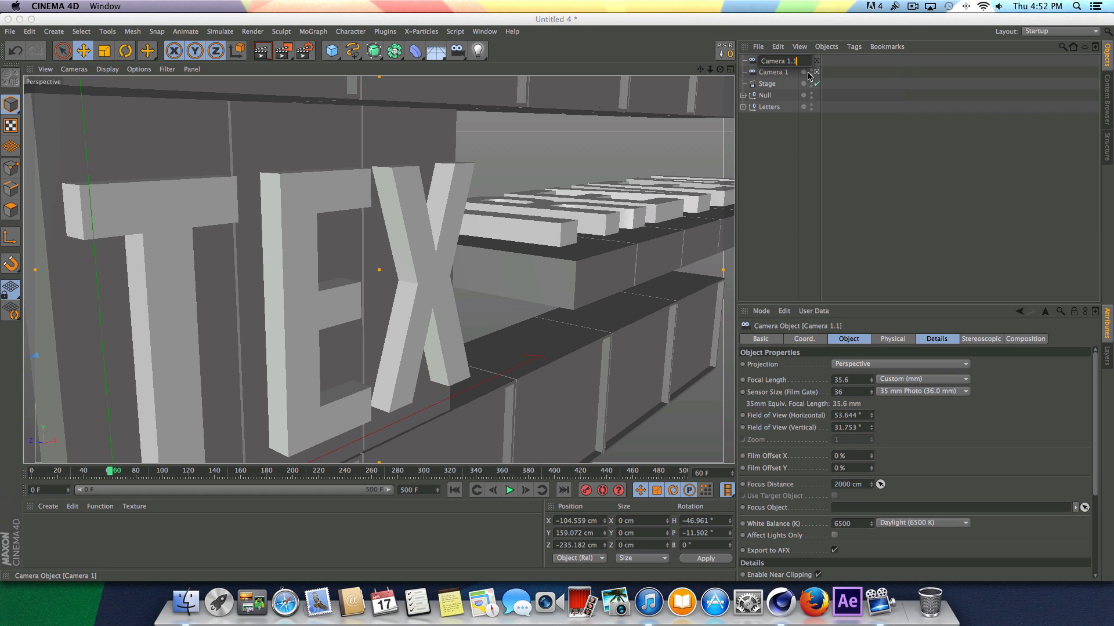
type("Camera 2")
key("Return")
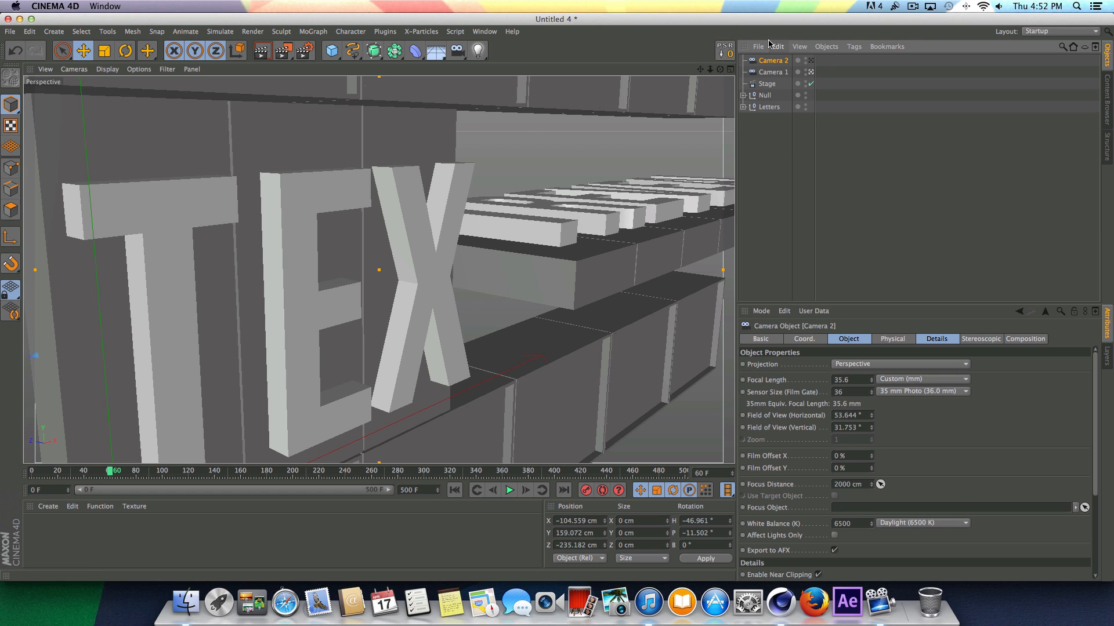
- Look up the Reset PSR command in the command customization window by filtering for "psr", and close the window
right_click(687, 52)
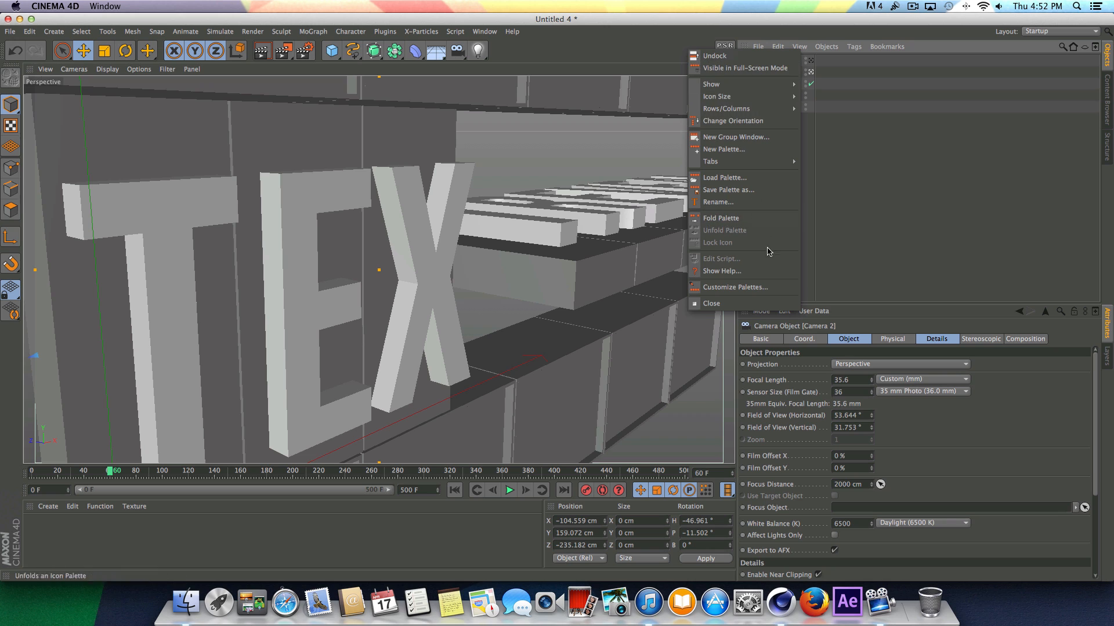
left_click(756, 287)
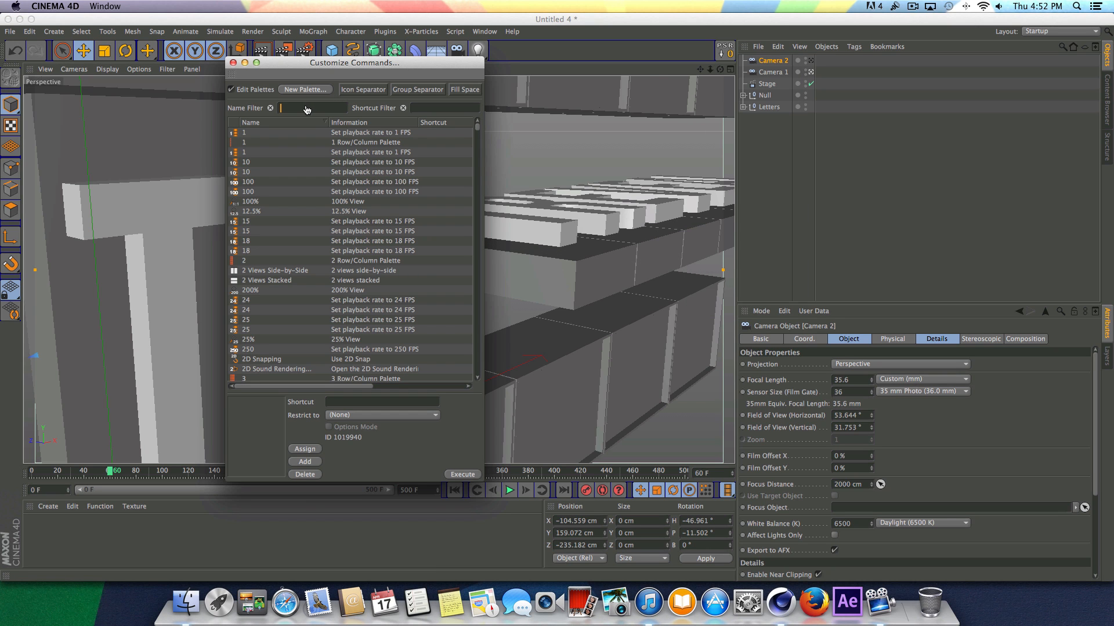
type("psr")
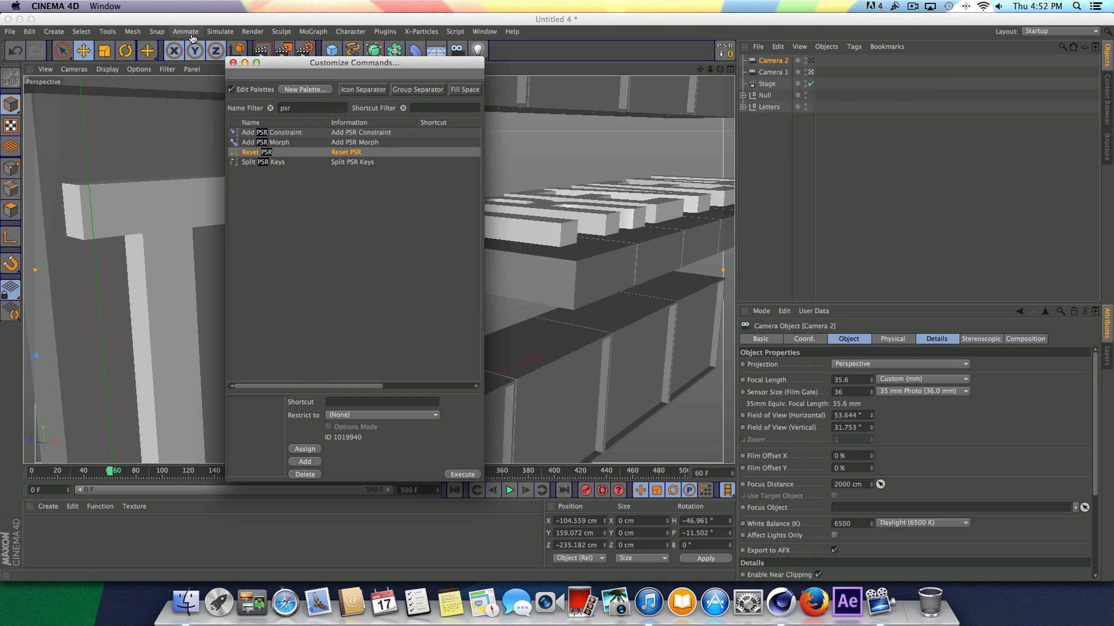
left_click(233, 63)
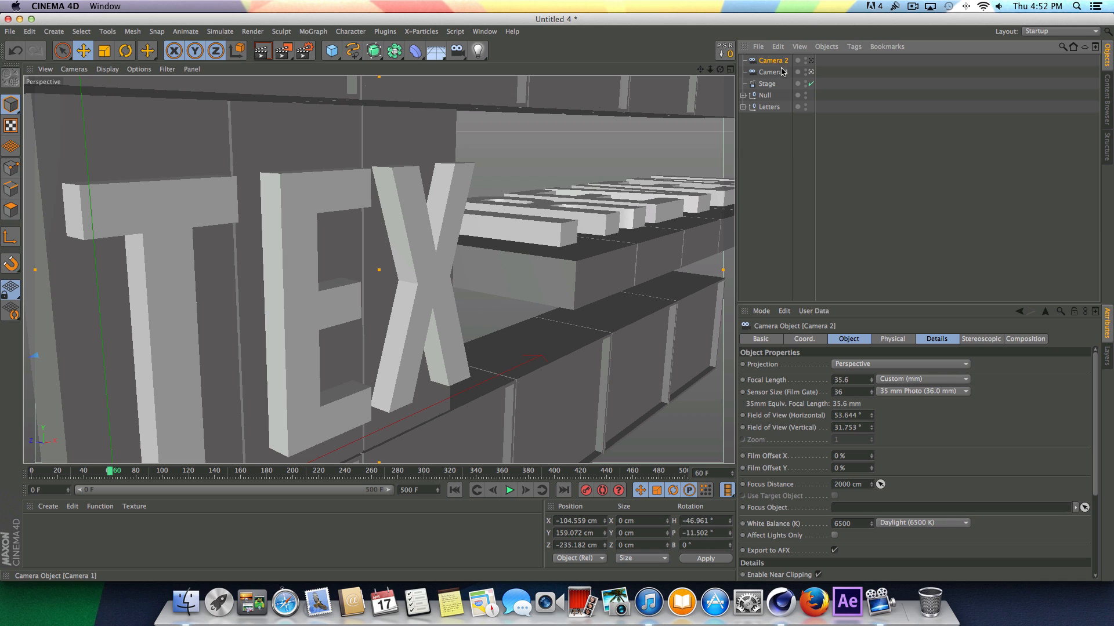
- Switch the Stage object's camera to Camera 2 and keyframe it at frame 60
left_click(754, 84)
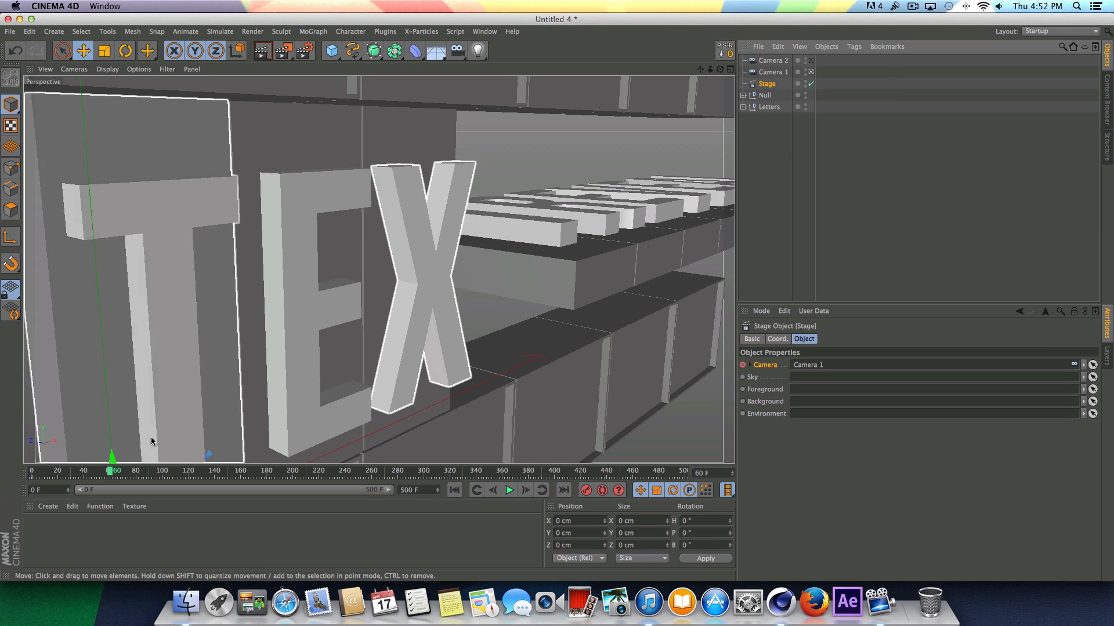
left_click(777, 61)
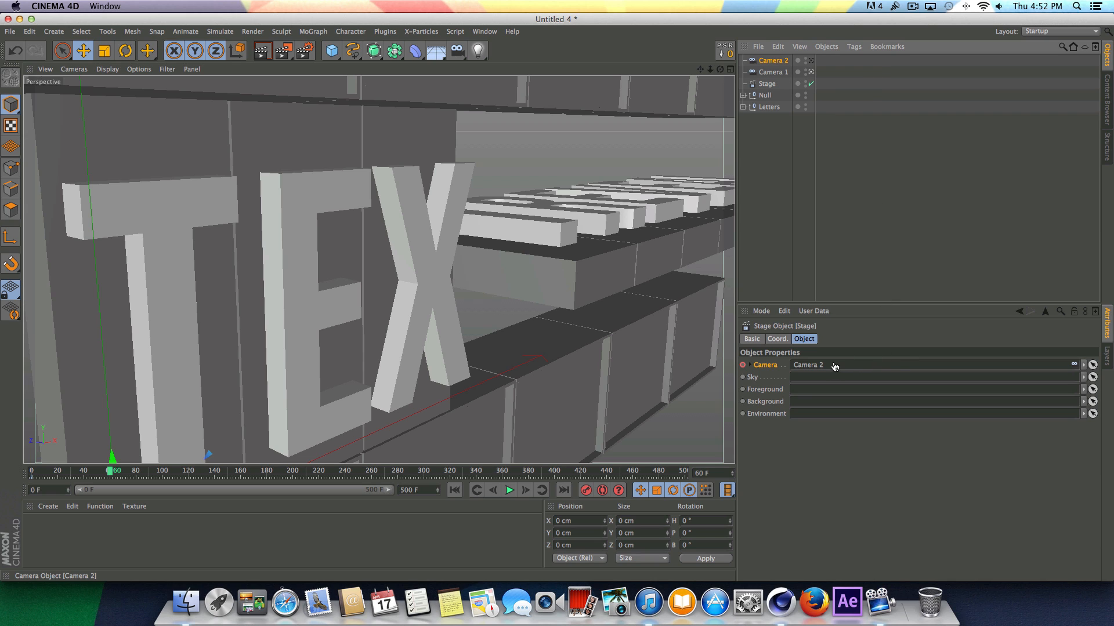
left_click(743, 365)
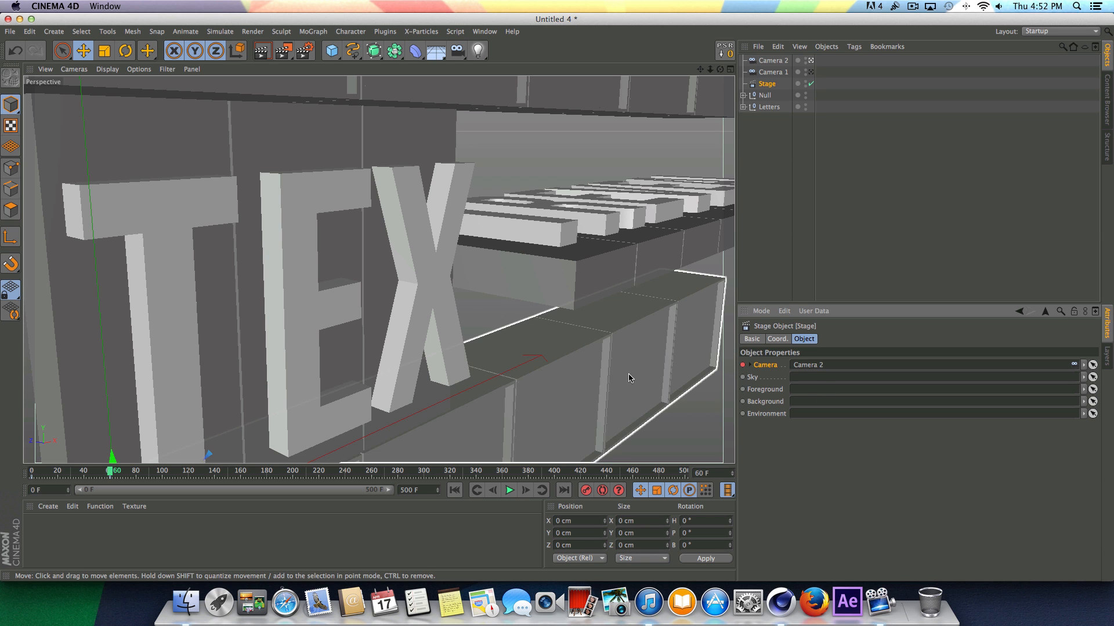
- Reset the position, scale and rotation of Camera 2 with Reset PSR
left_click_drag(721, 70, 661, 63)
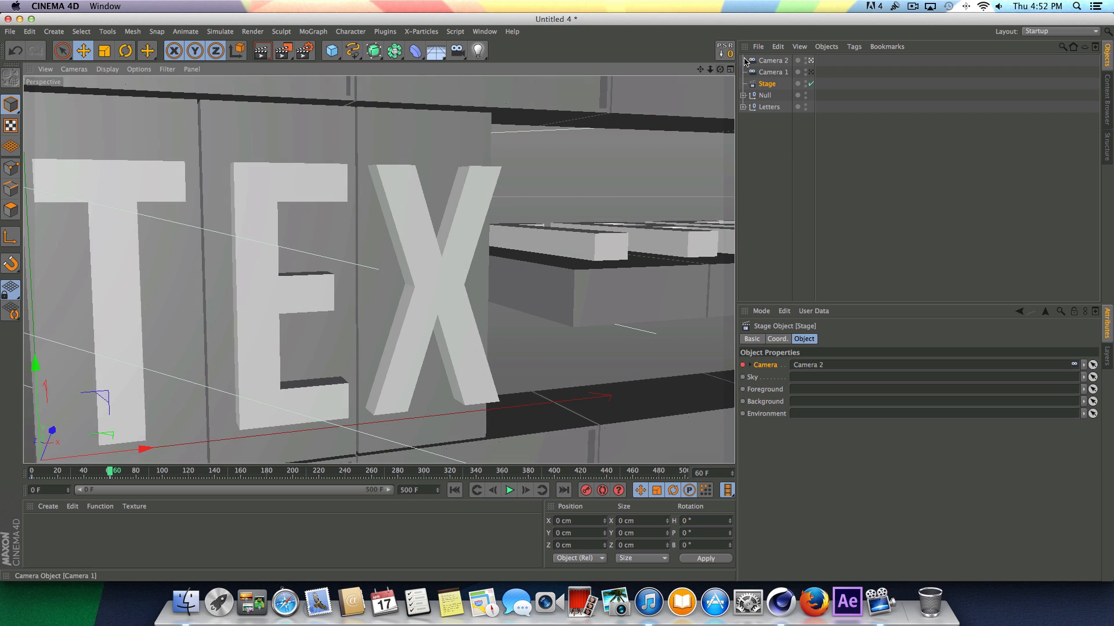
left_click(772, 62)
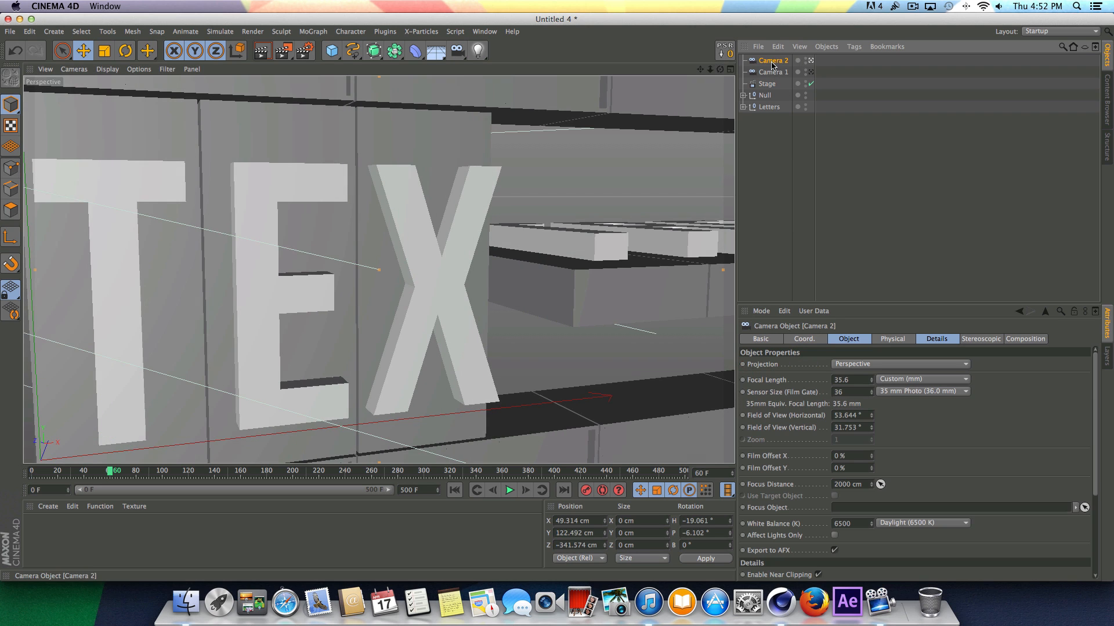
left_click(732, 55)
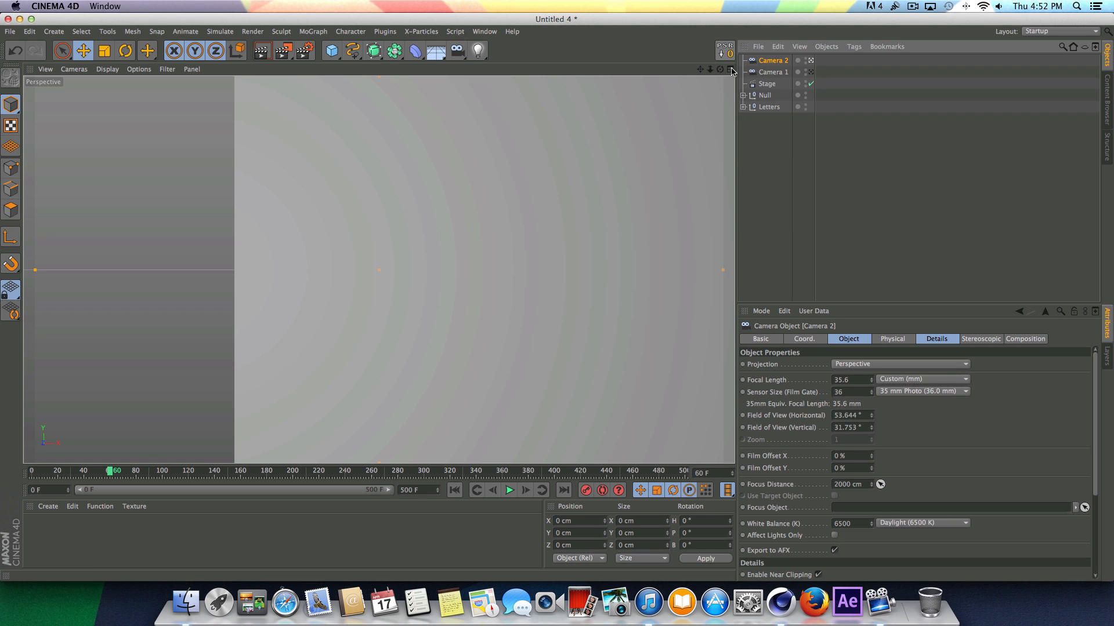
- Show all four views and place Camera 2 facing the letters at about X 250, Y 71, Z -277 cm
left_click(731, 70)
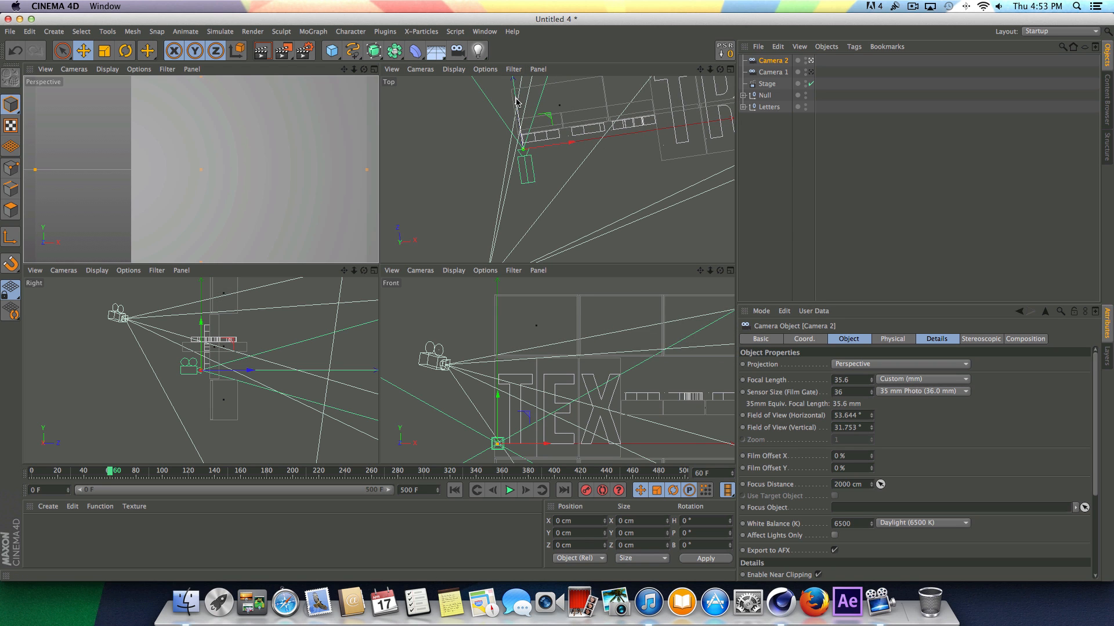
left_click_drag(499, 405, 499, 374)
left_click_drag(517, 104, 578, 246)
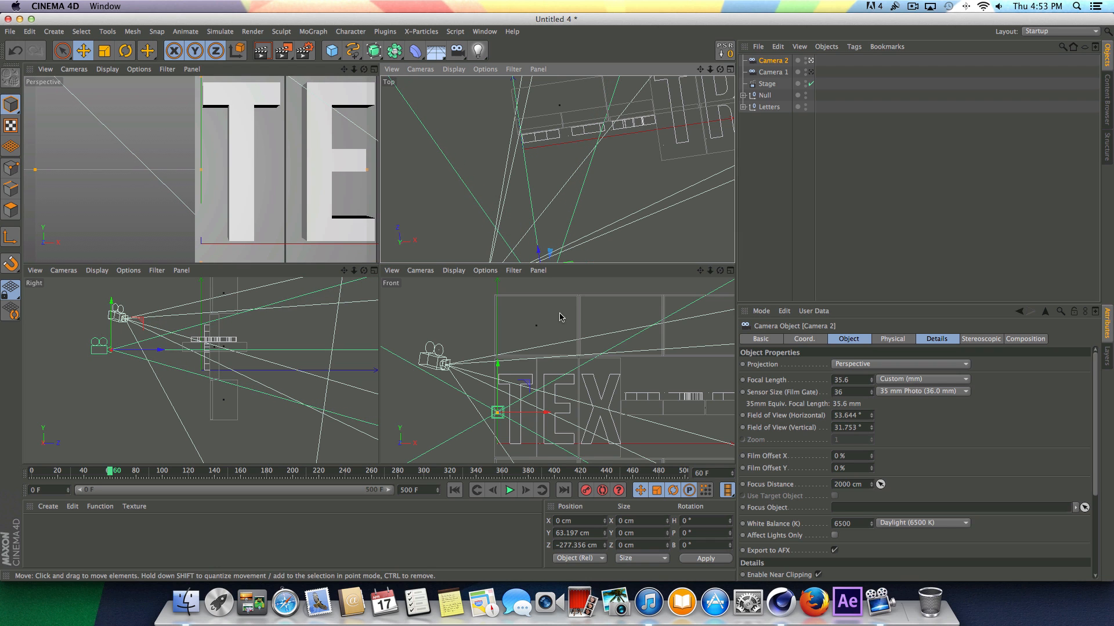
left_click_drag(500, 369, 500, 364)
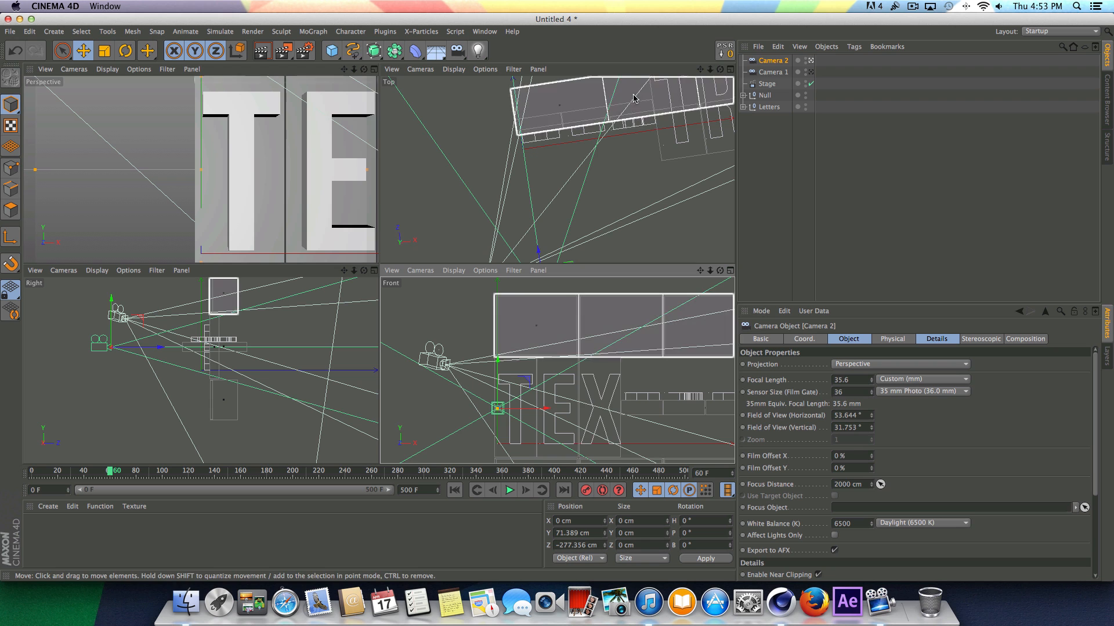
left_click_drag(700, 69, 626, 6)
left_click_drag(520, 227, 658, 253)
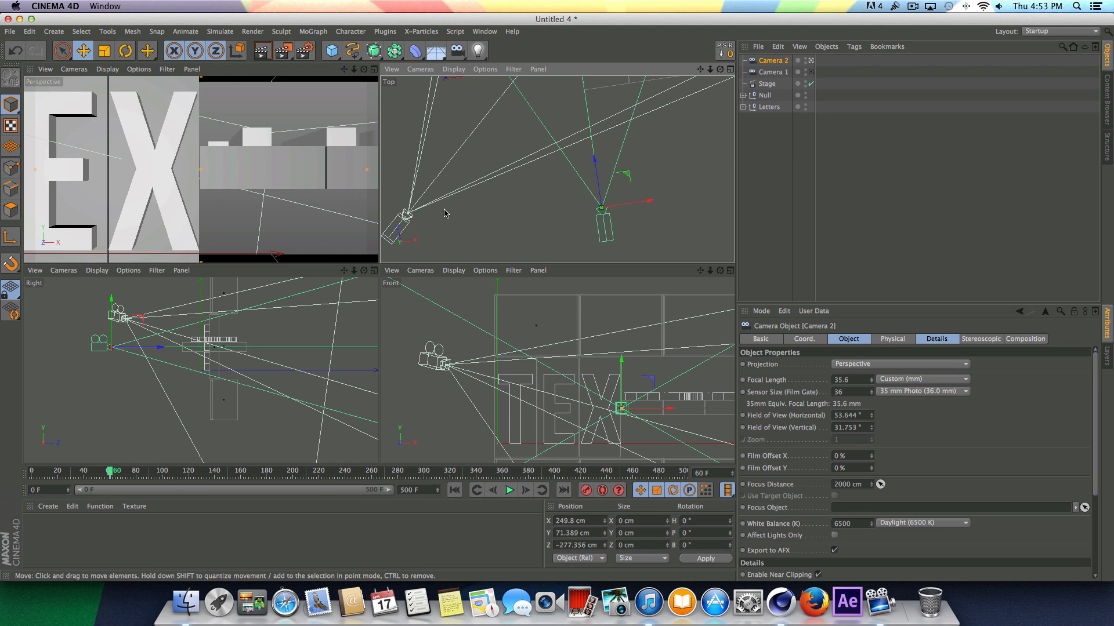
- Go to frame 120 and slide Camera 2 along the letter row to about X 461 cm
left_click_drag(700, 69, 609, 191)
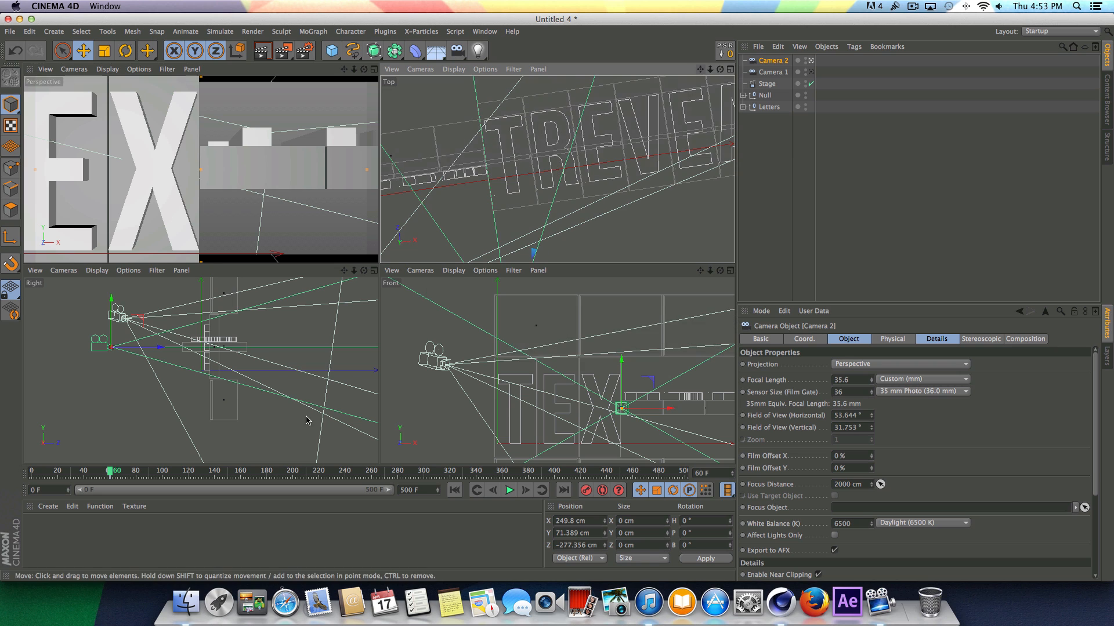
left_click_drag(109, 474, 189, 509)
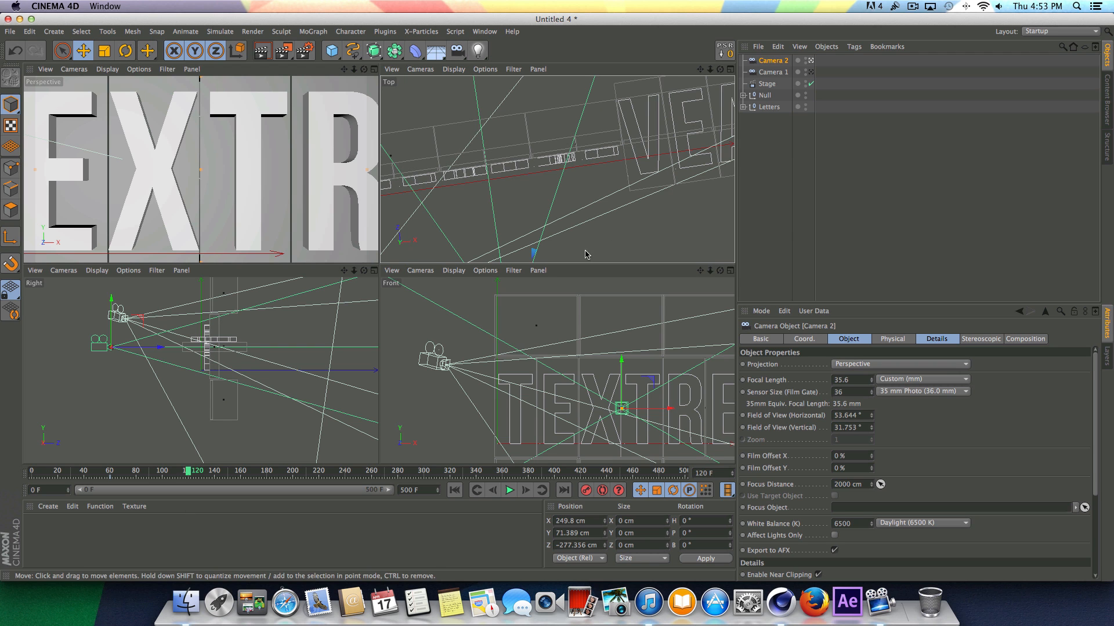
left_click_drag(674, 413, 744, 397)
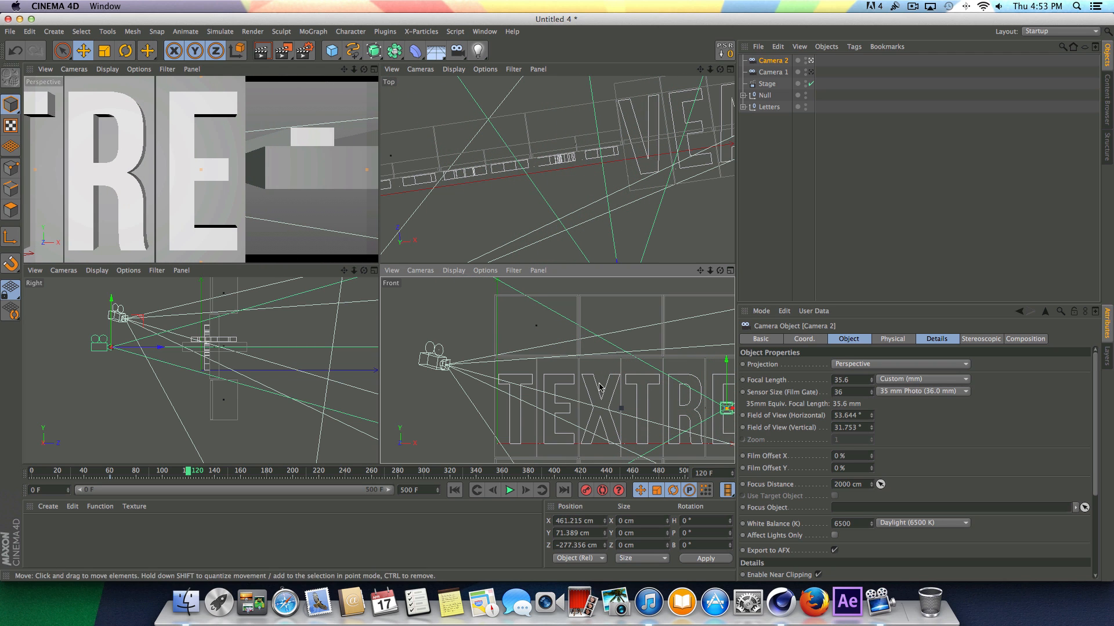
- Keyframe Camera 2 at frame 120 and play the animation from the start in the maximized perspective view
left_click(586, 492)
left_click(454, 491)
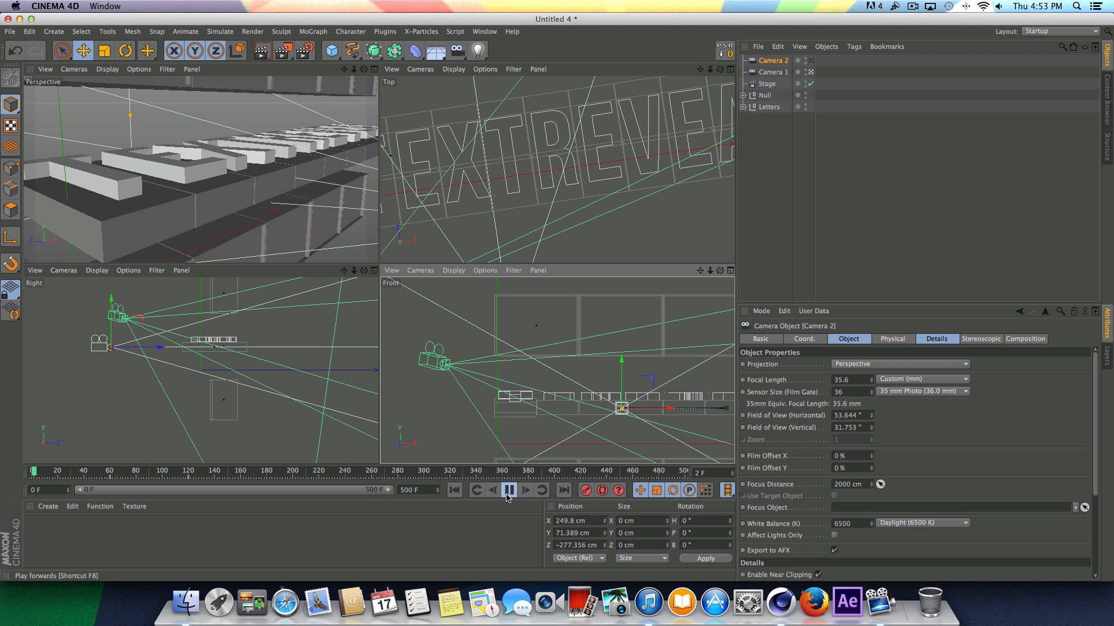
left_click(509, 490)
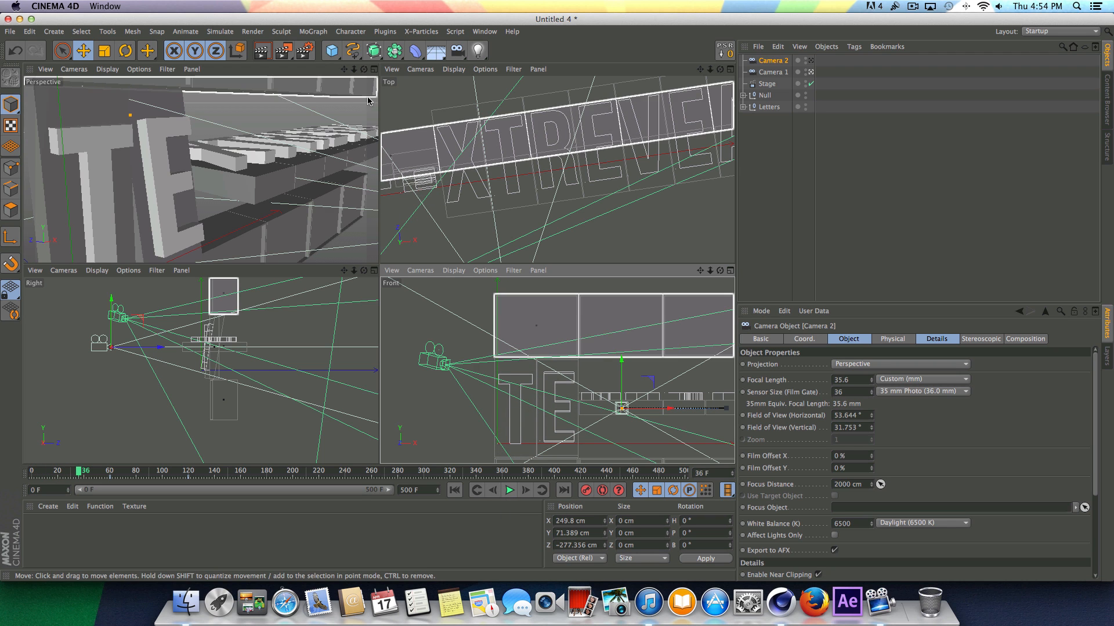
left_click(373, 69)
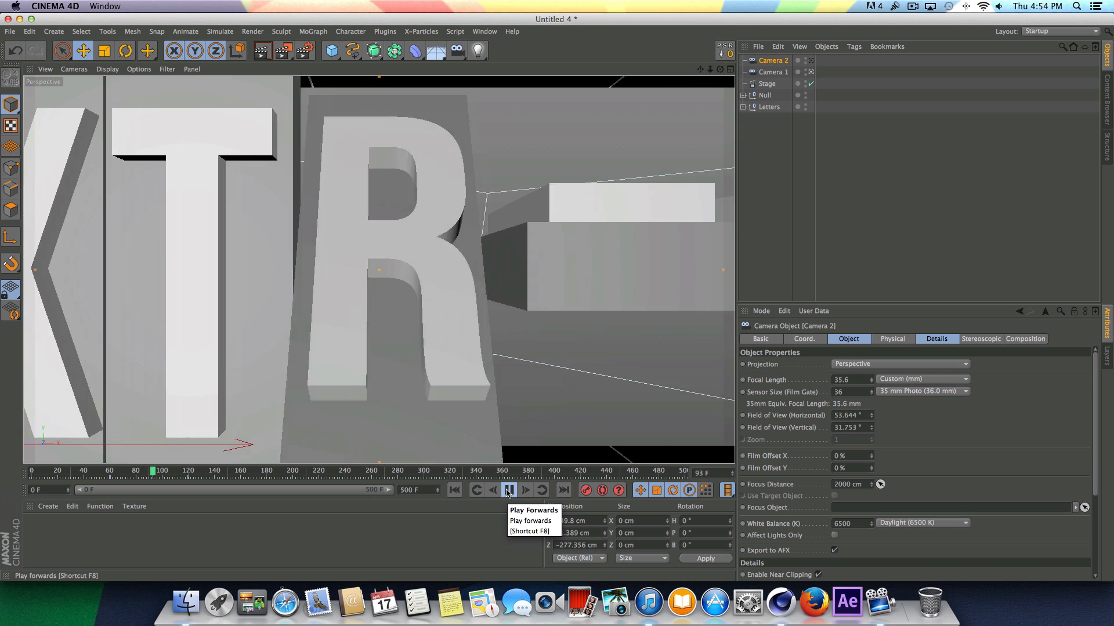
left_click(506, 491)
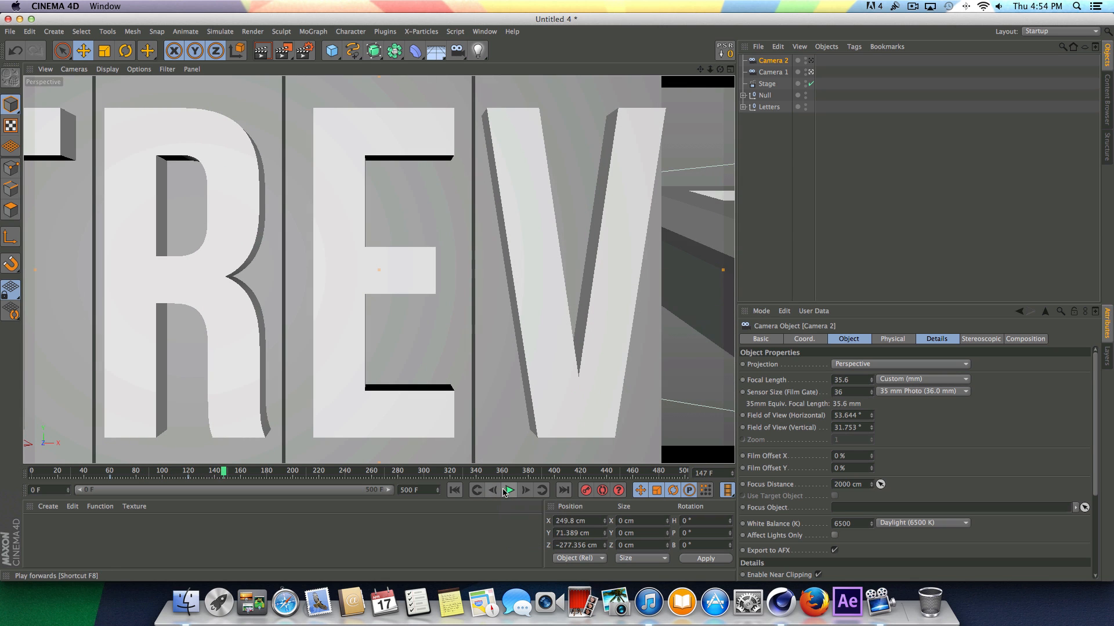
left_click(455, 490)
left_click(509, 490)
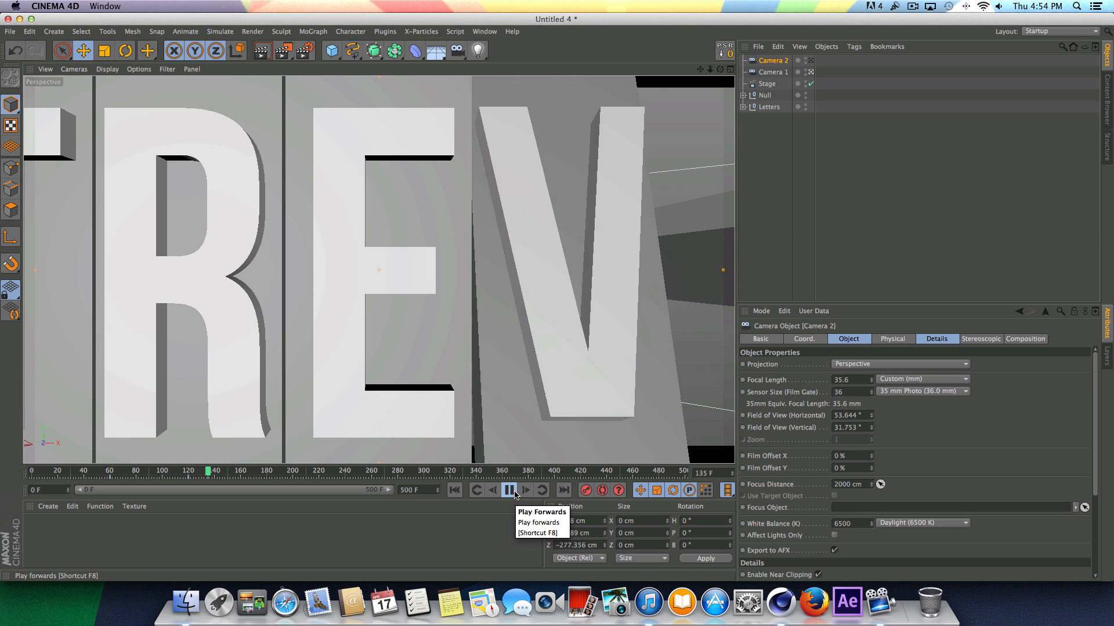
left_click(514, 493)
- Go to frame 120, add a new camera and rename it Camera 3
left_click_drag(222, 474, 190, 462)
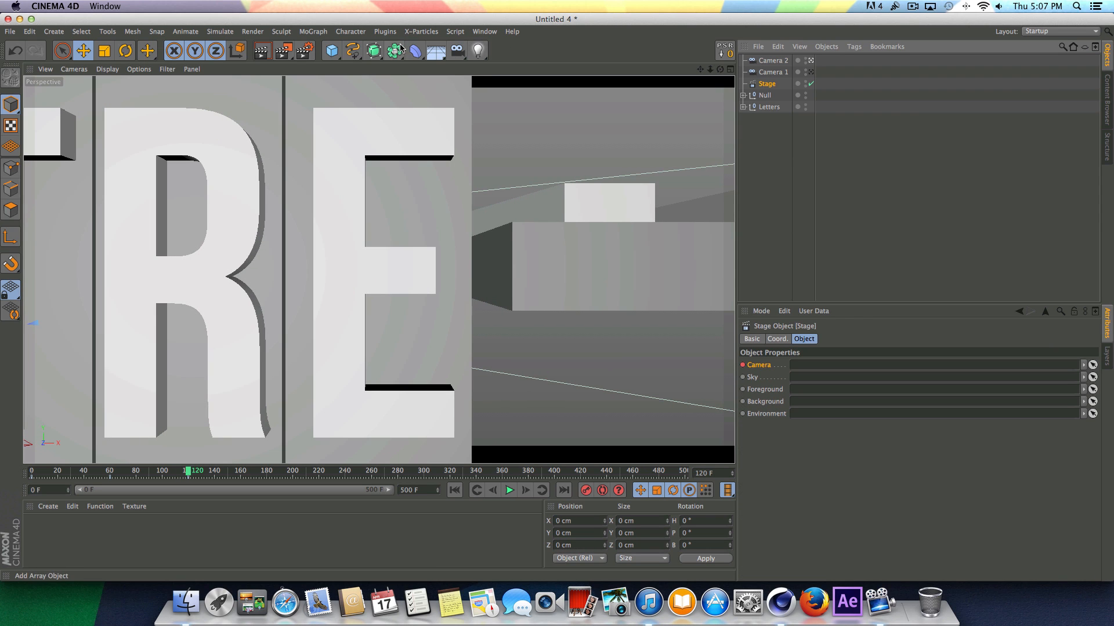
left_click(458, 59)
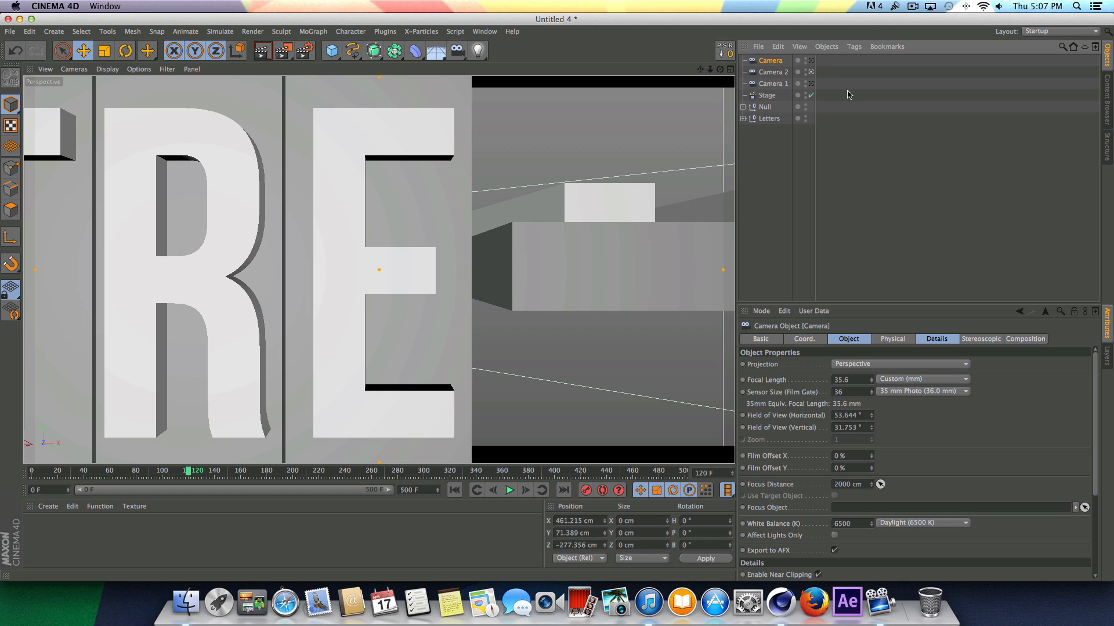
double_click(771, 61)
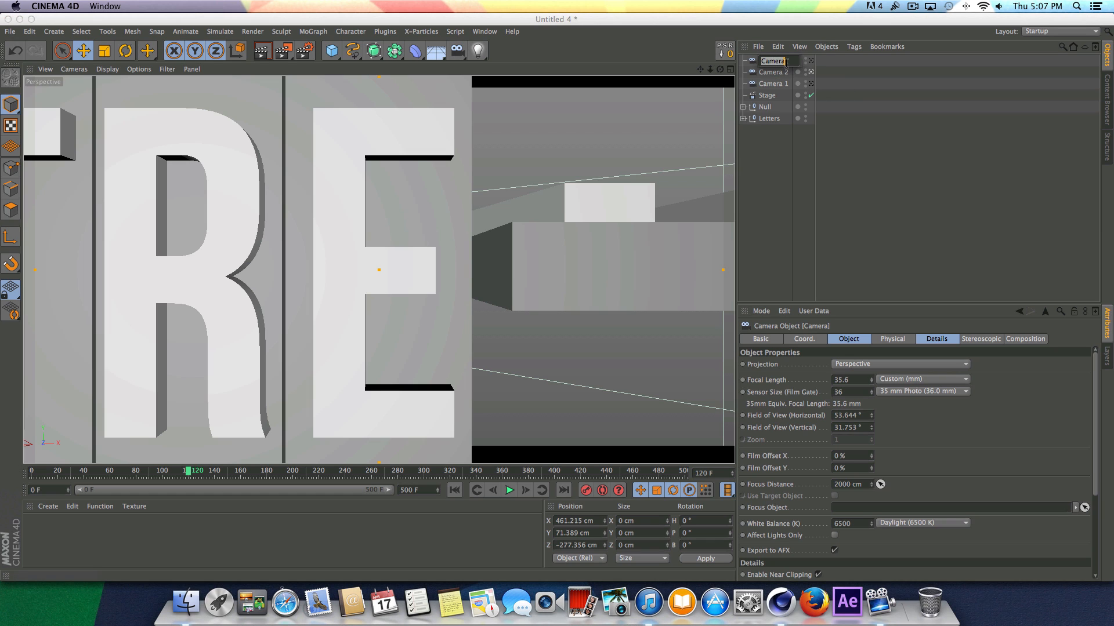
type("3")
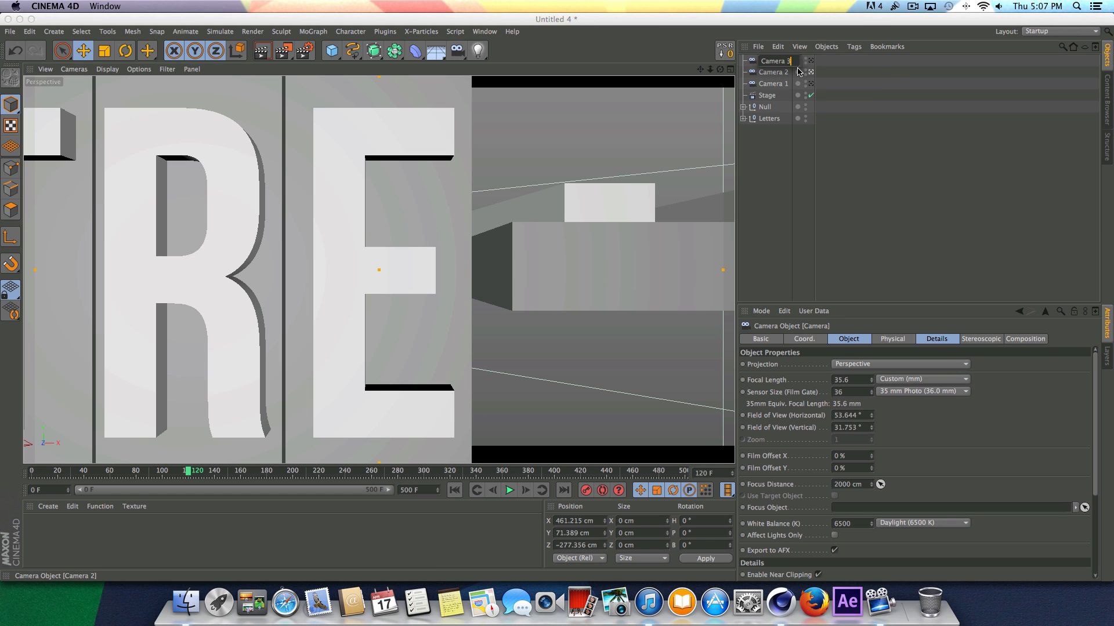
key("Return")
- Switch the Stage object's camera to Camera 3 and keyframe it at frame 120
left_click(768, 95)
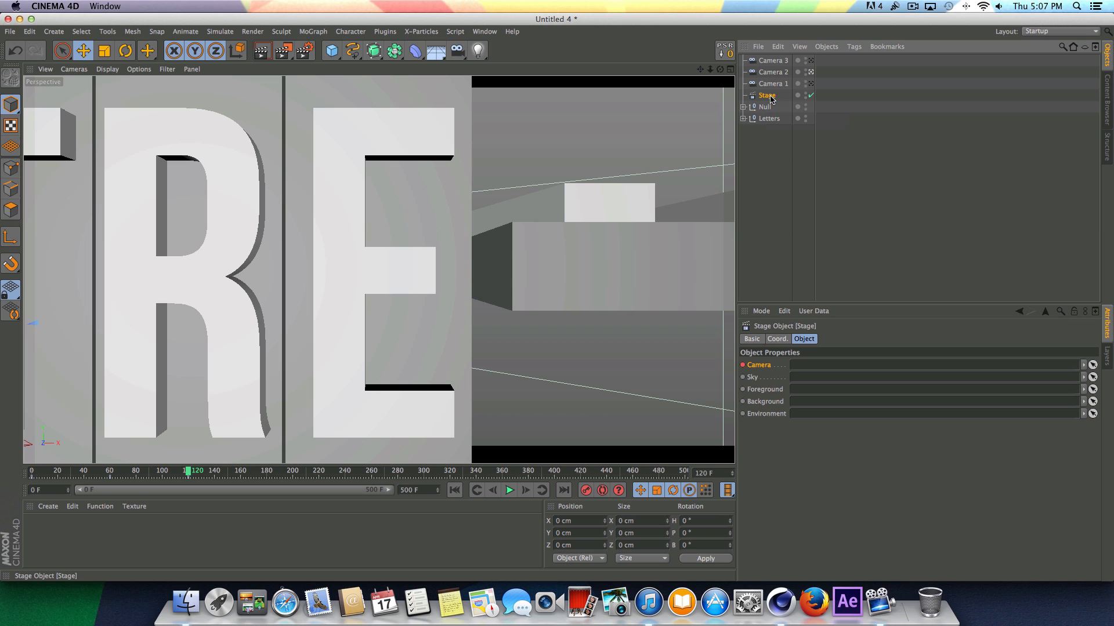
left_click(779, 61)
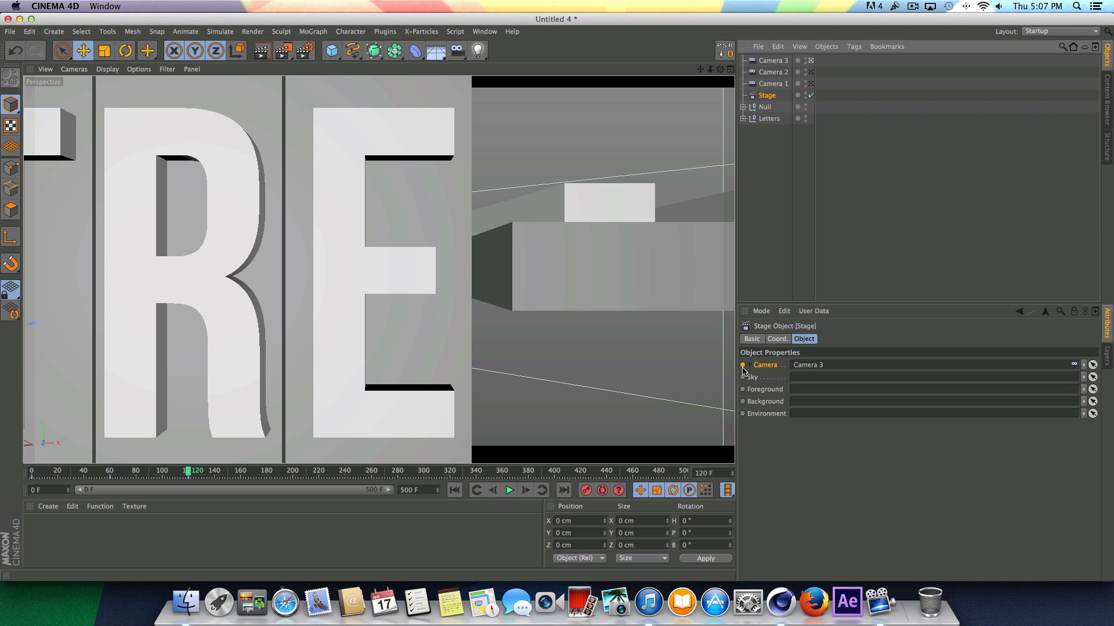
left_click(742, 365)
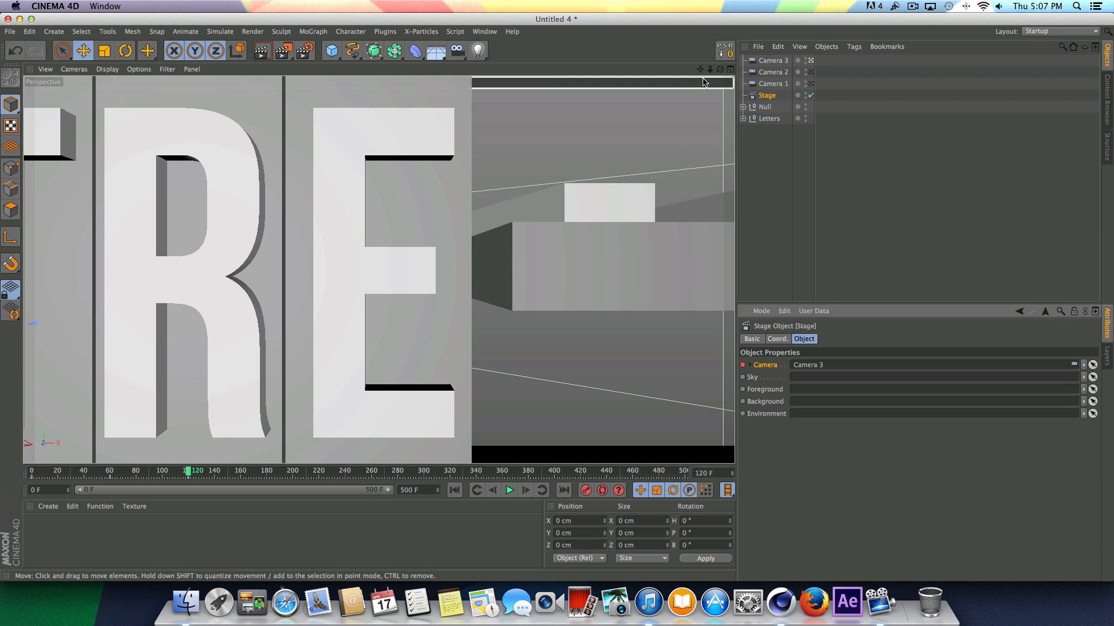
- Reframe Camera 3 as an angled close-up along the end of the text and preview its letters flipping up
left_click_drag(720, 69, 638, 76)
left_click_drag(710, 70, 719, 91)
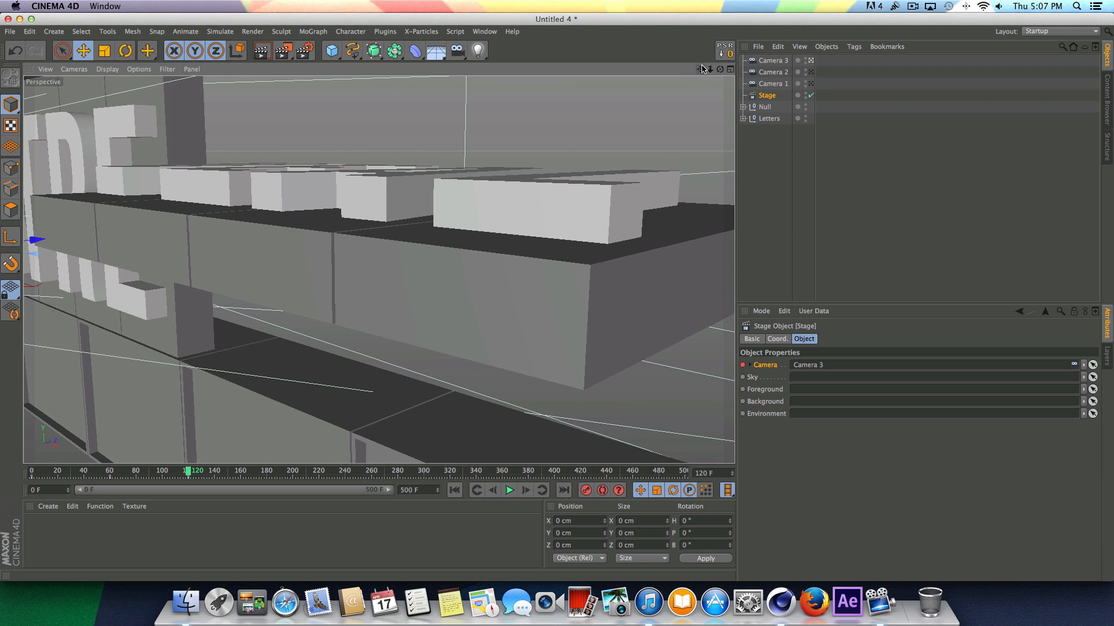
left_click(509, 491)
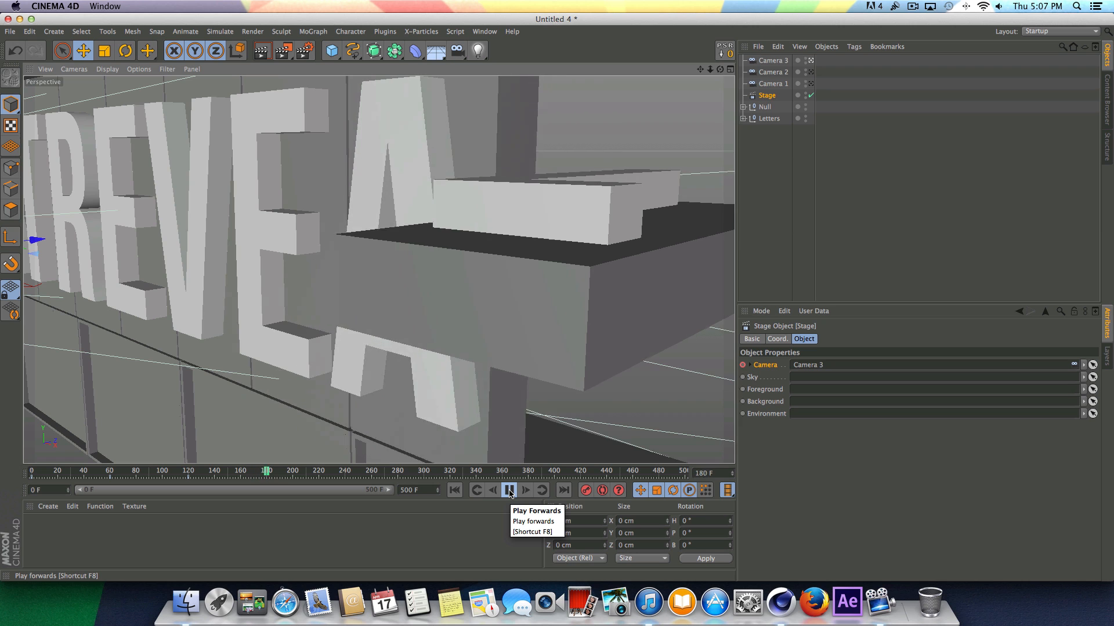
left_click(509, 491)
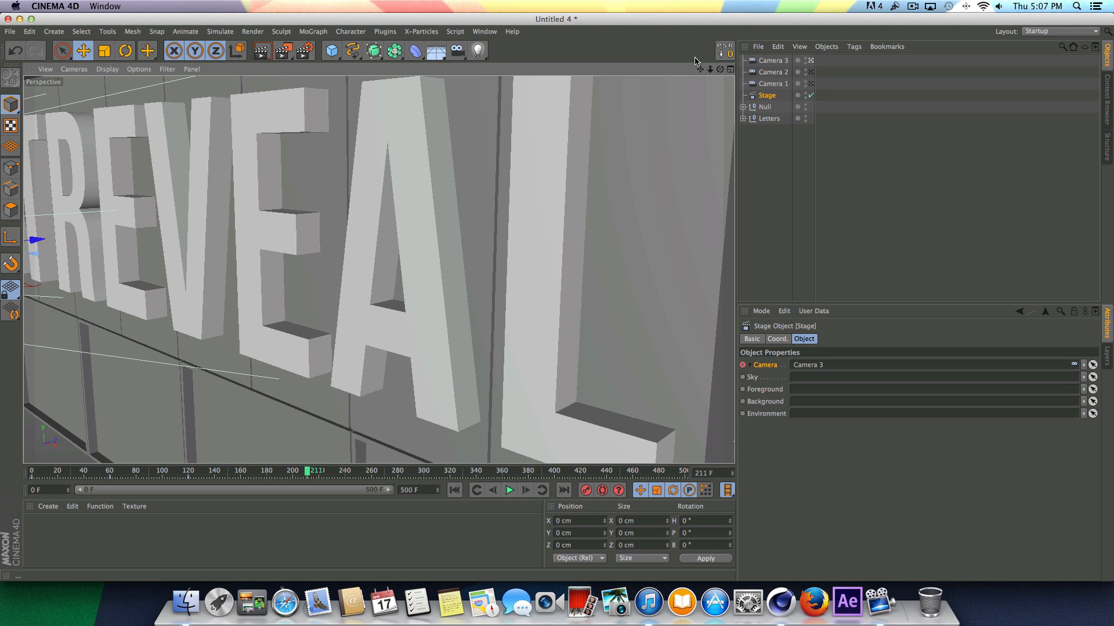
left_click_drag(709, 69, 696, 68)
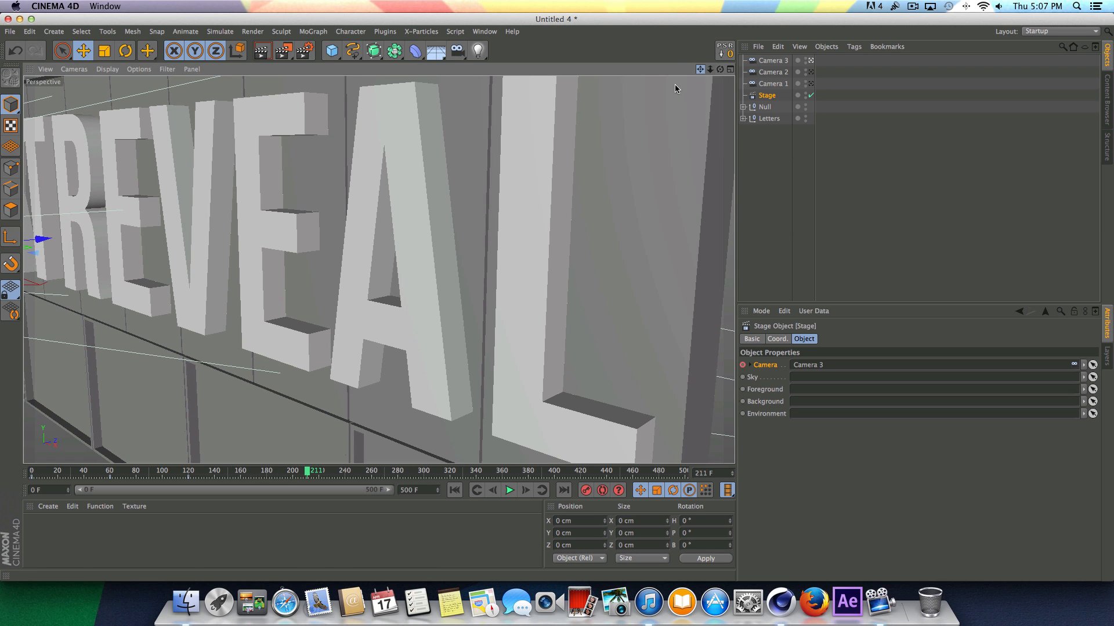
- Check the animation's end in playback and shorten the timeline to 250 frames
left_click(455, 490)
left_click(509, 491)
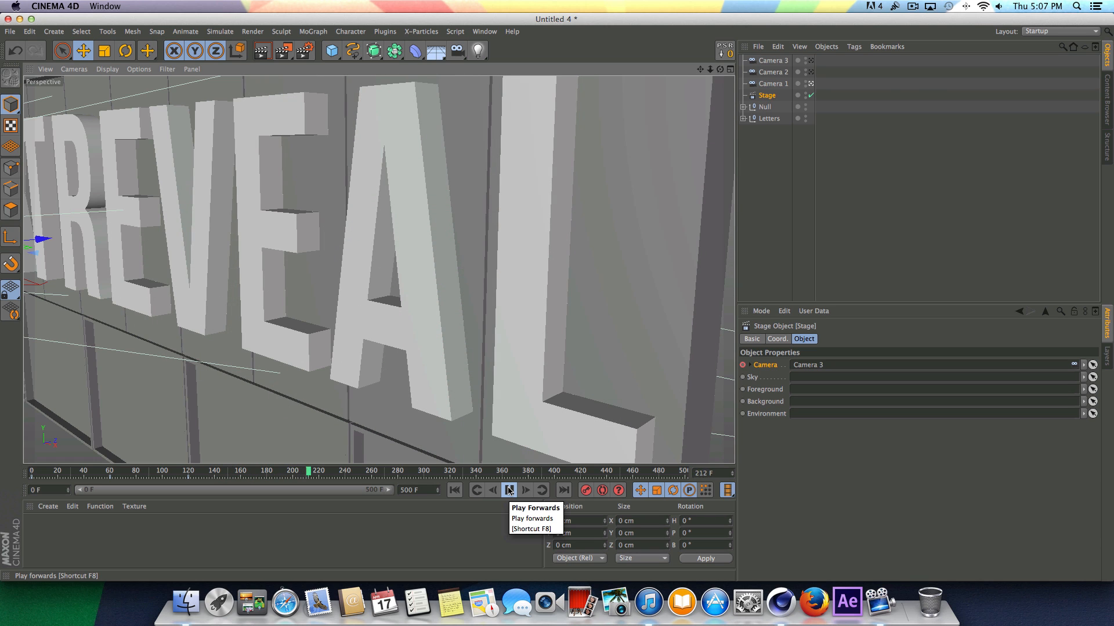
left_click(508, 490)
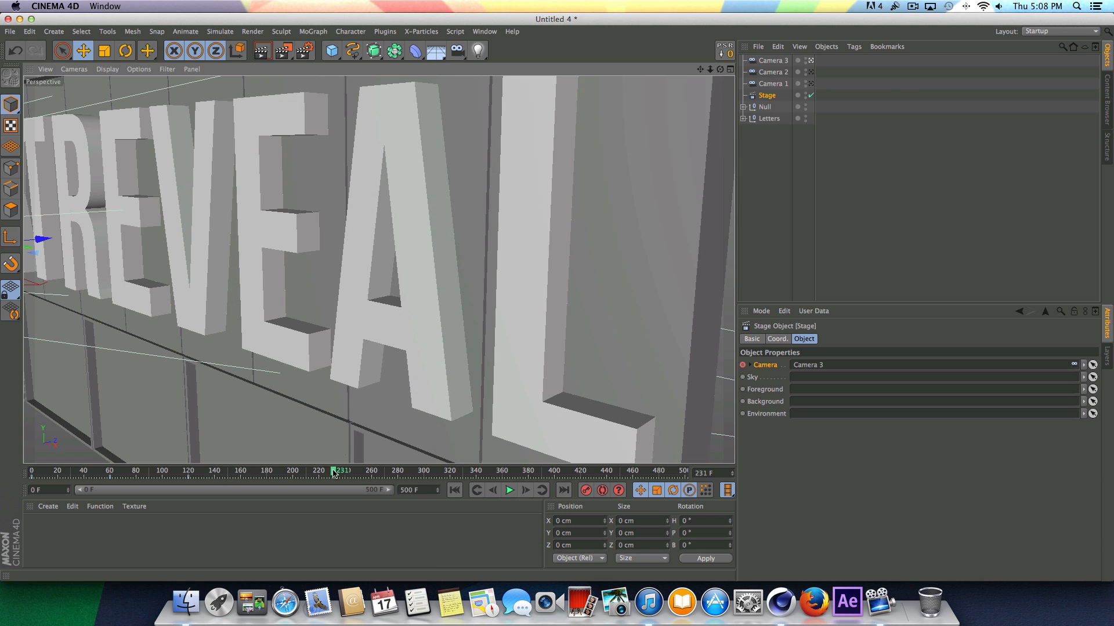
left_click(299, 471)
mouse_move(299, 470)
left_mouse_down()
mouse_move(286, 471)
mouse_move(302, 473)
left_mouse_up()
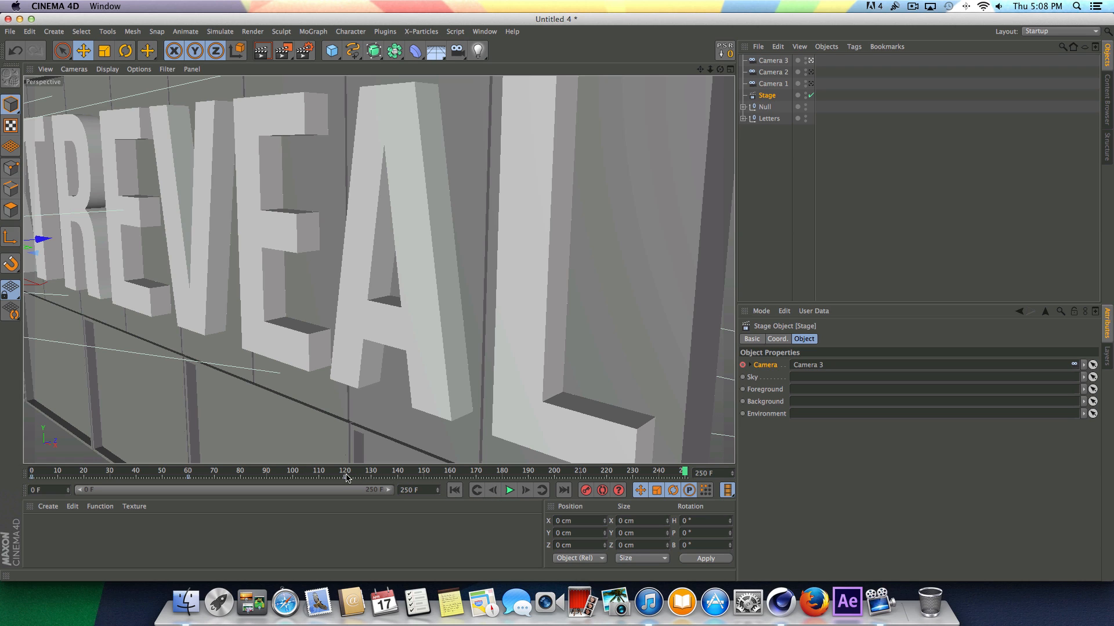
- Preview the full camera-switching animation from the first frame and return to frame 0
left_click(455, 490)
left_click(508, 490)
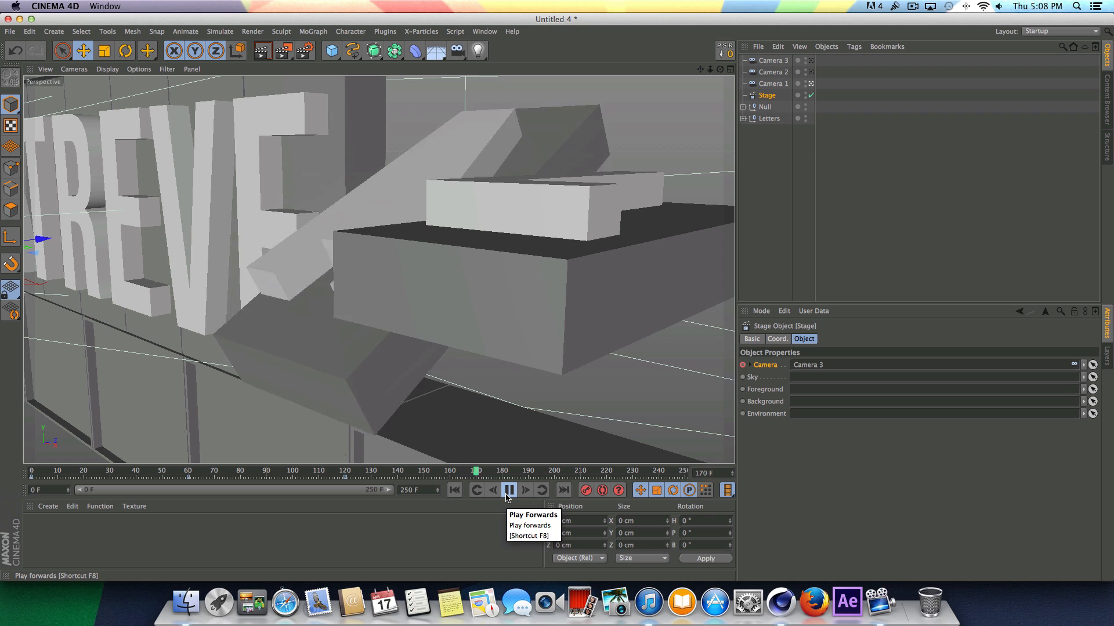
left_click(506, 495)
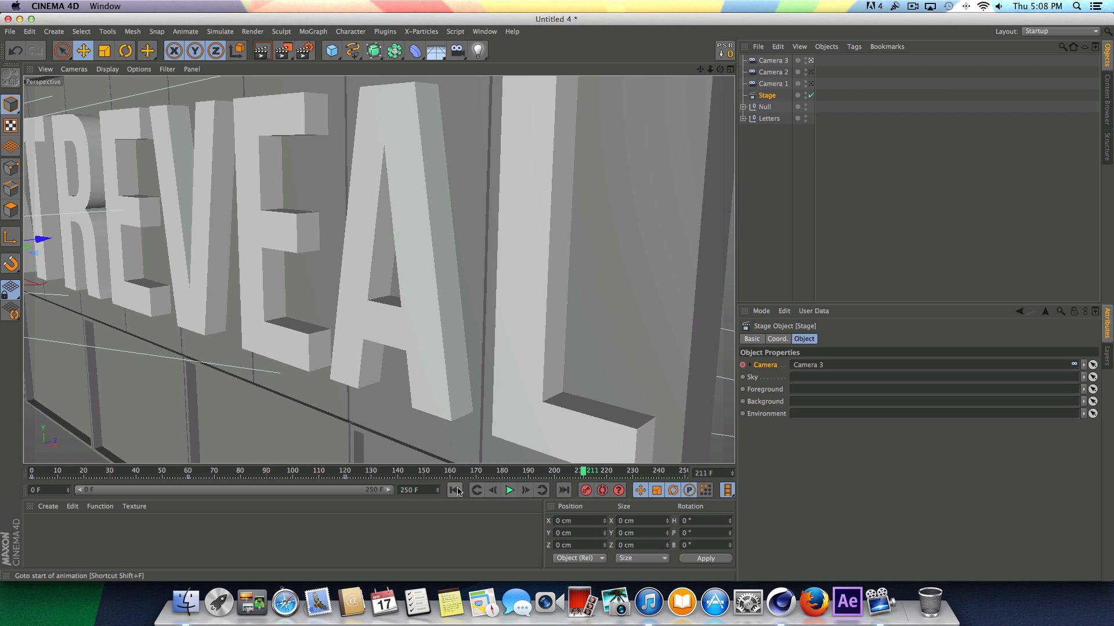
left_click(457, 490)
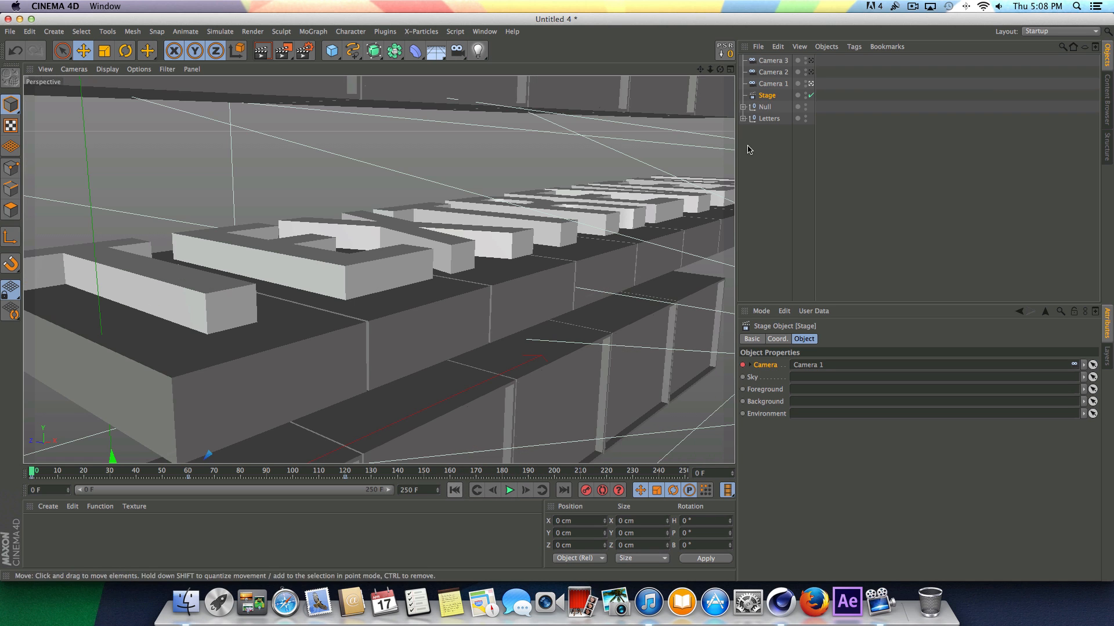
- Enable DOF Map Front Blur on Camera 1, Camera 2 and Camera 3 together
left_click(783, 84)
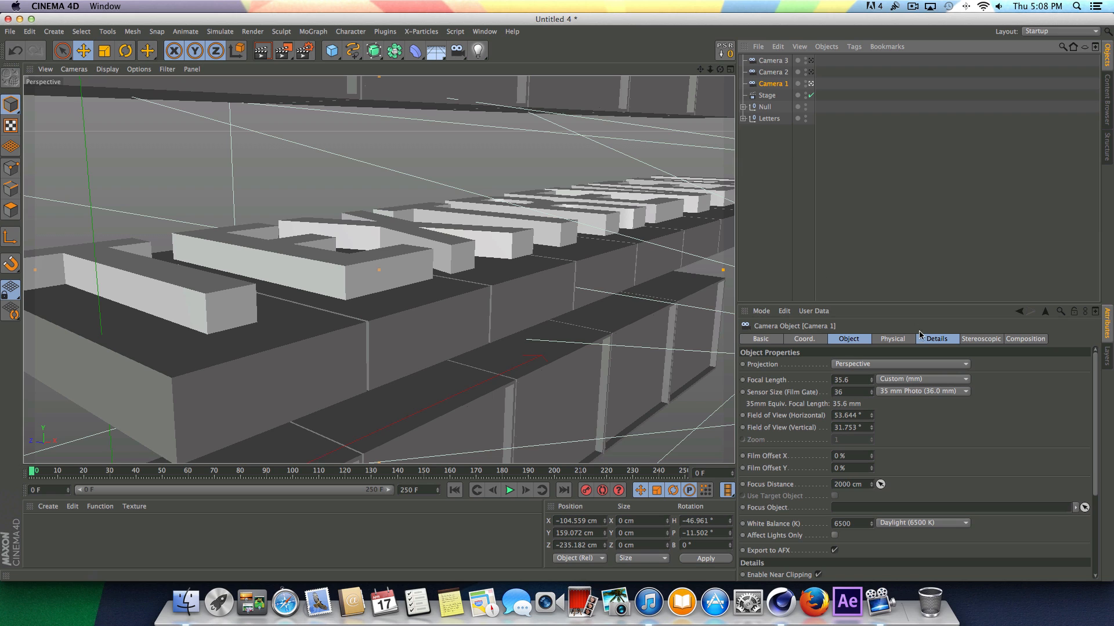
left_click(935, 340)
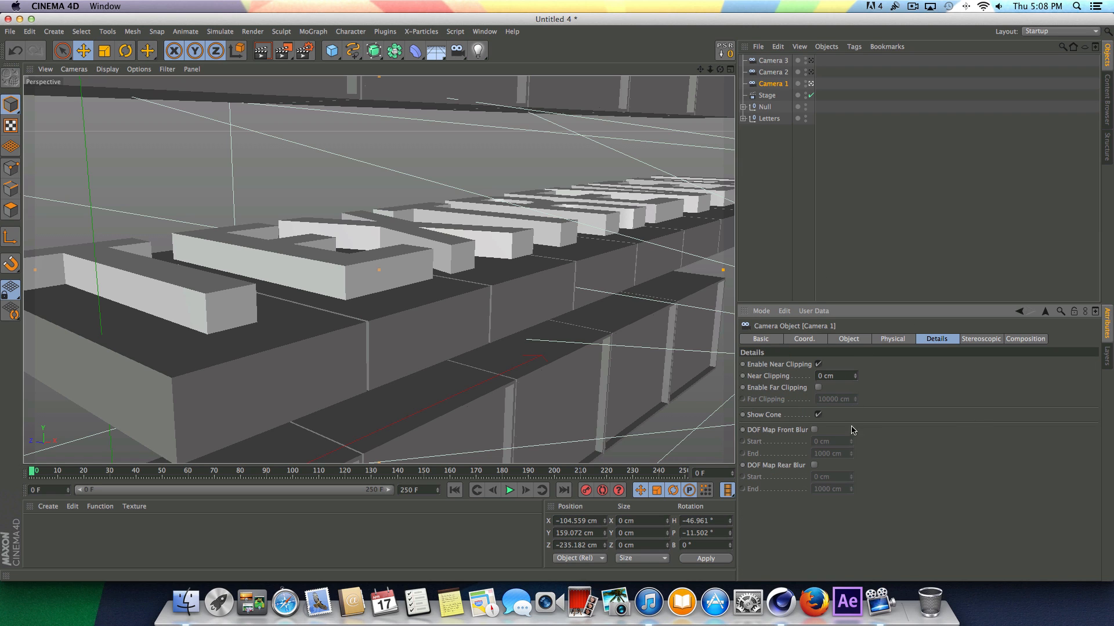
left_click(770, 61, "shift")
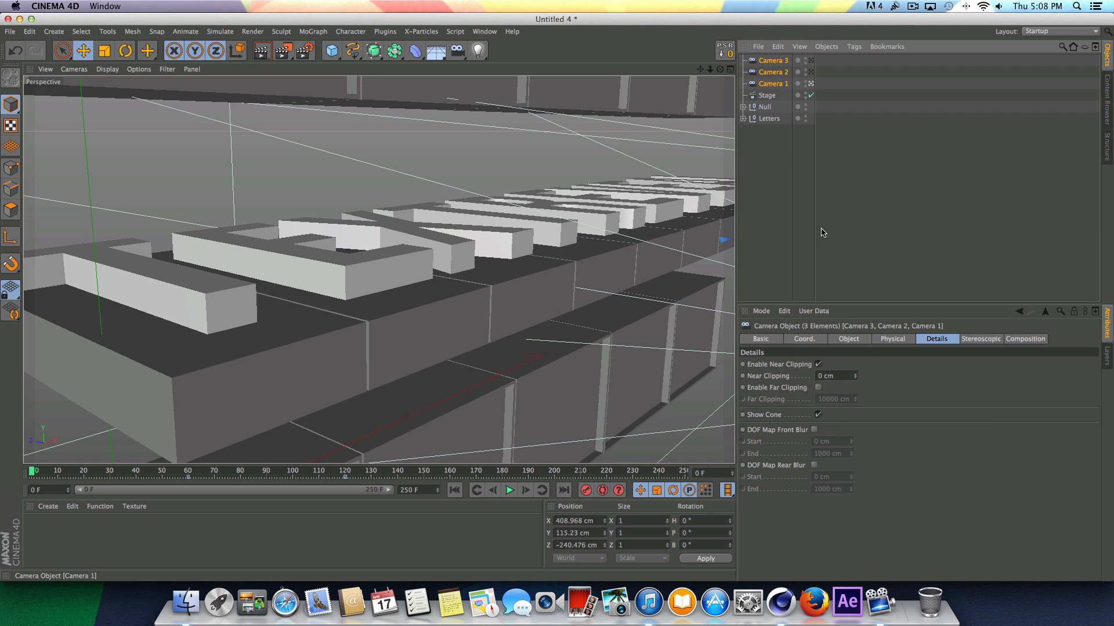
left_click(814, 431)
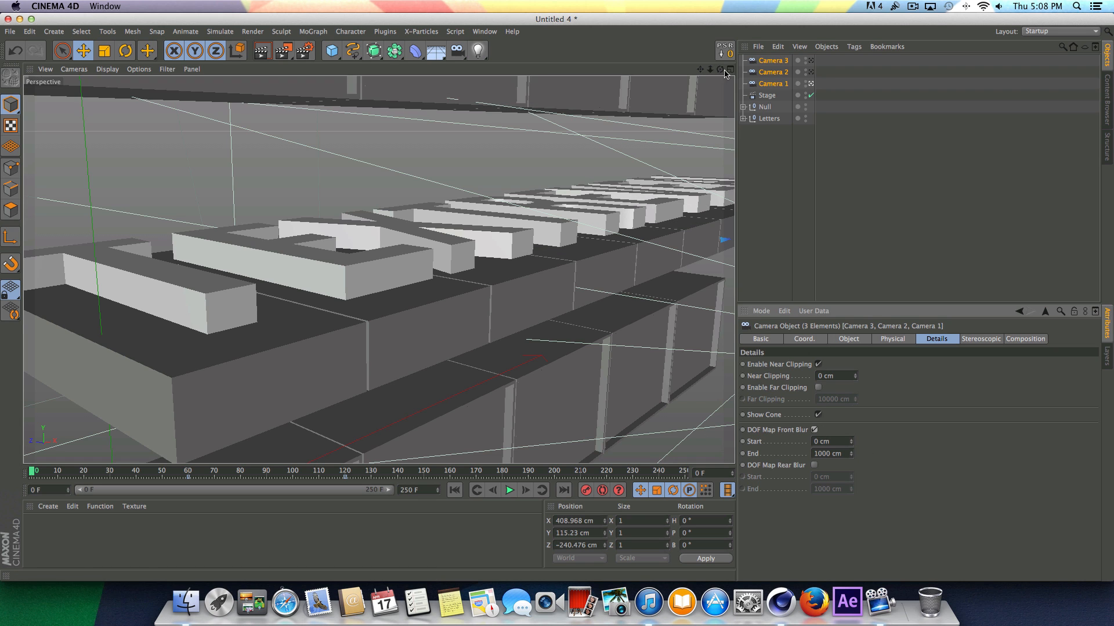
- Set the front blur End of all three cameras to about 1812 cm while checking their cones in the Top view
middle_click(577, 156)
scroll(577, 157, "down", 10)
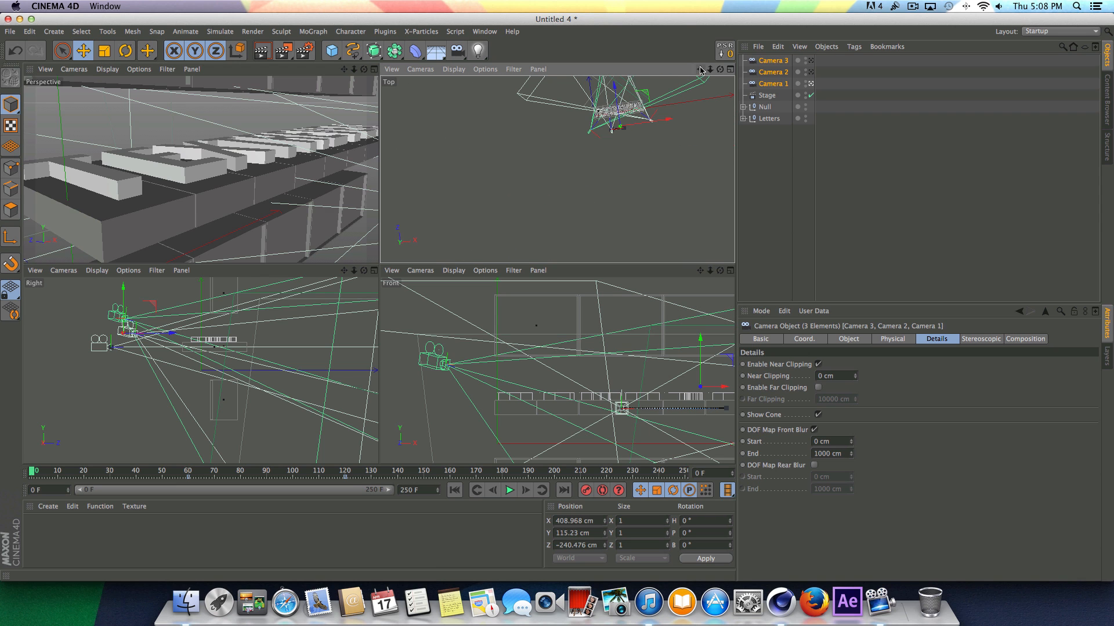
left_click_drag(700, 69, 701, 180)
scroll(635, 247, "up", 5)
scroll(573, 221, "up", 2)
left_click_drag(851, 455, 851, 389)
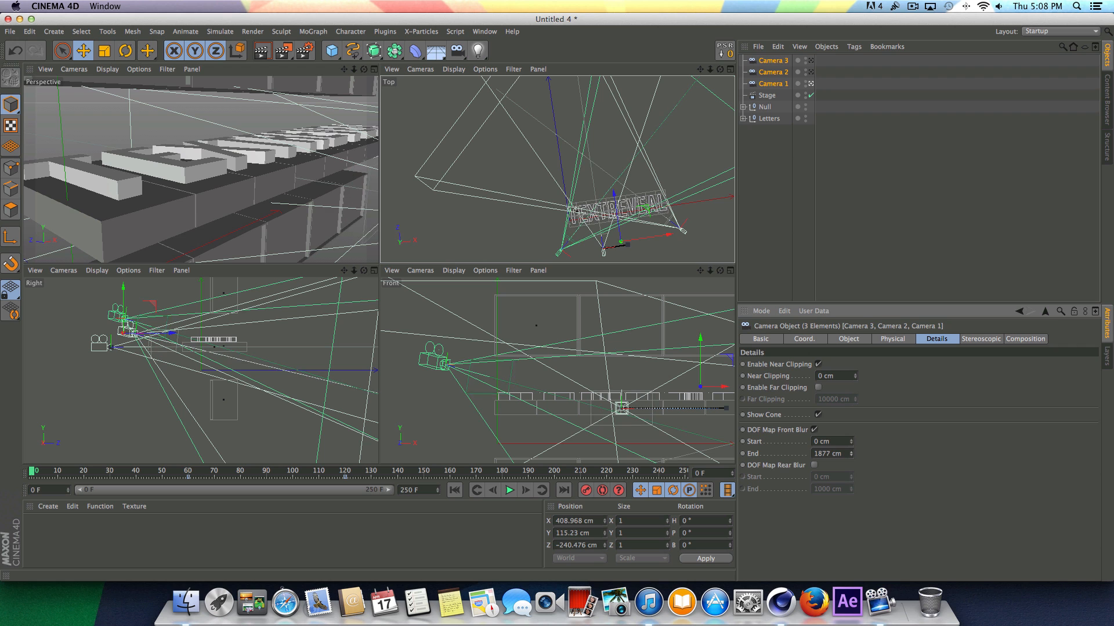
left_click_drag(851, 389, 852, 392)
scroll(470, 173, "up", 6)
scroll(469, 172, "up", 2)
left_click_drag(851, 454, 851, 457)
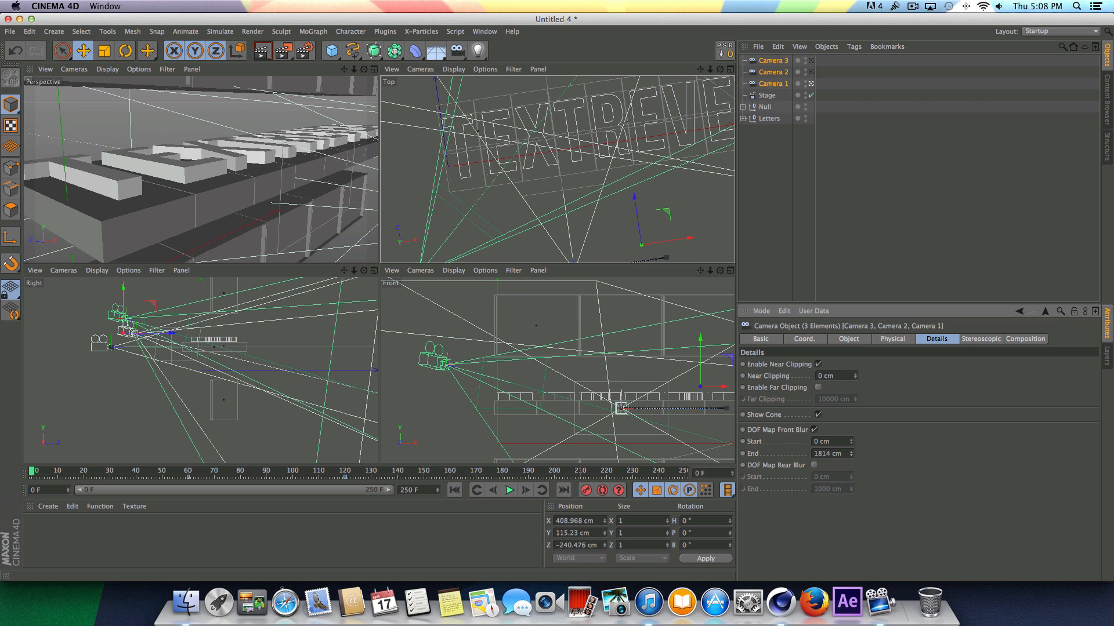
- Pull Camera 1's focus plane in from the distance onto the E of the text in the Top view
left_click(777, 86)
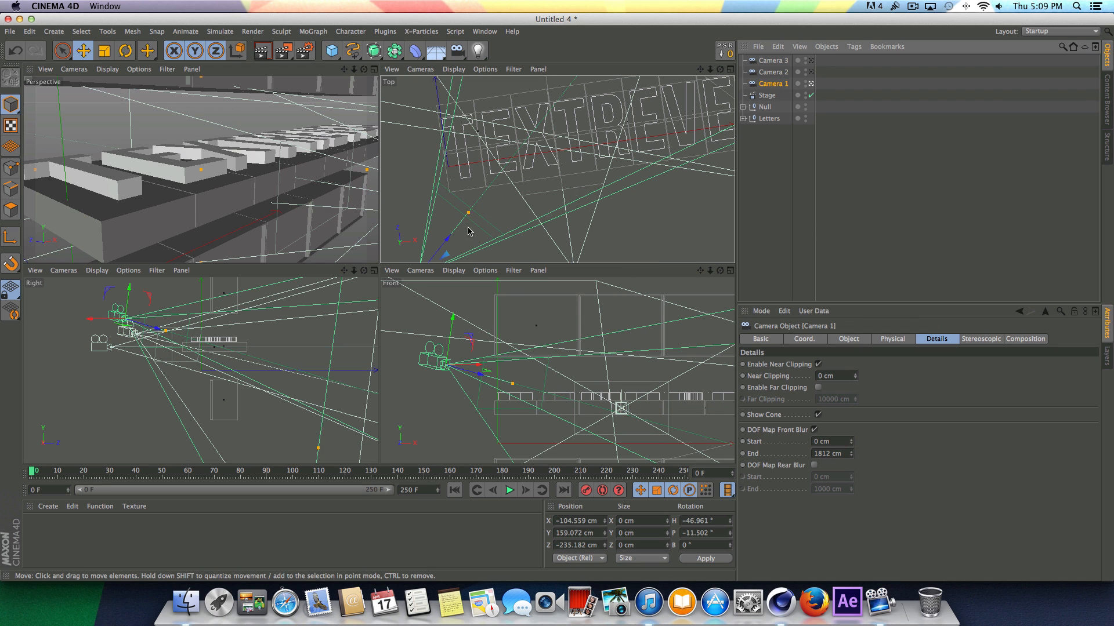
scroll(610, 198, "down", 3)
left_click_drag(700, 69, 499, 256)
scroll(682, 98, "down", 4)
left_click_drag(700, 69, 551, 197)
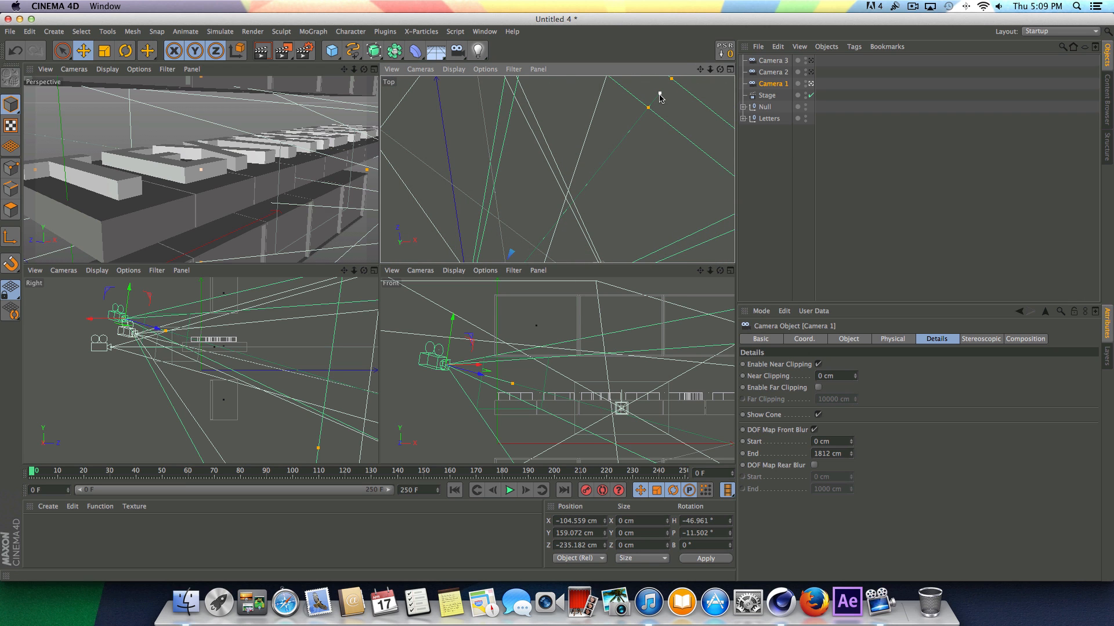
left_click_drag(659, 98, 167, 331)
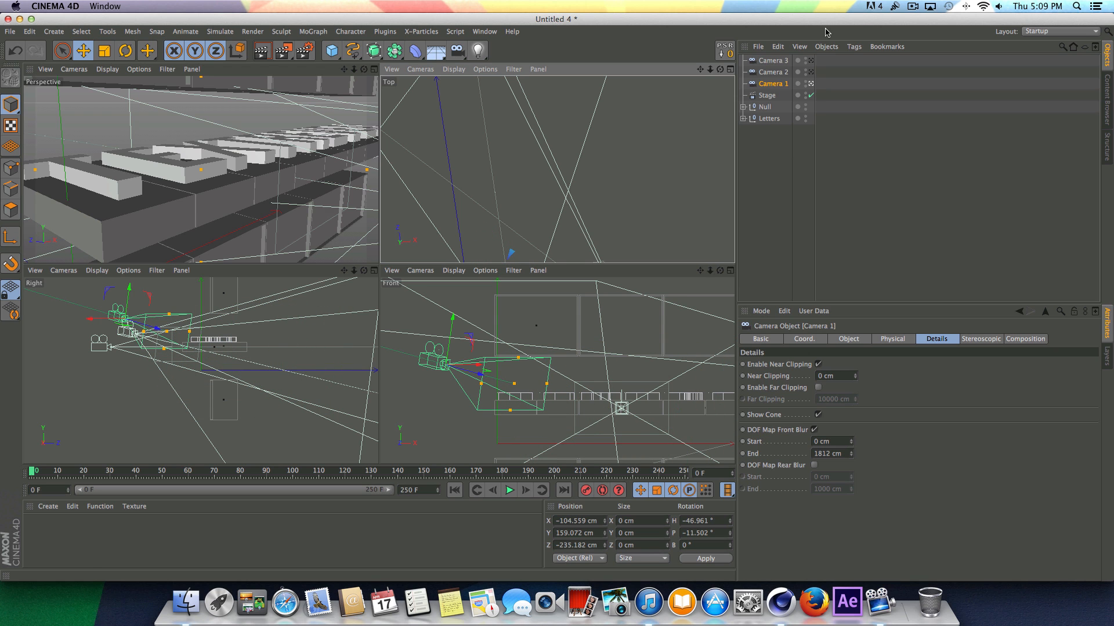
left_click_drag(700, 69, 619, 173)
scroll(658, 114, "up", 7)
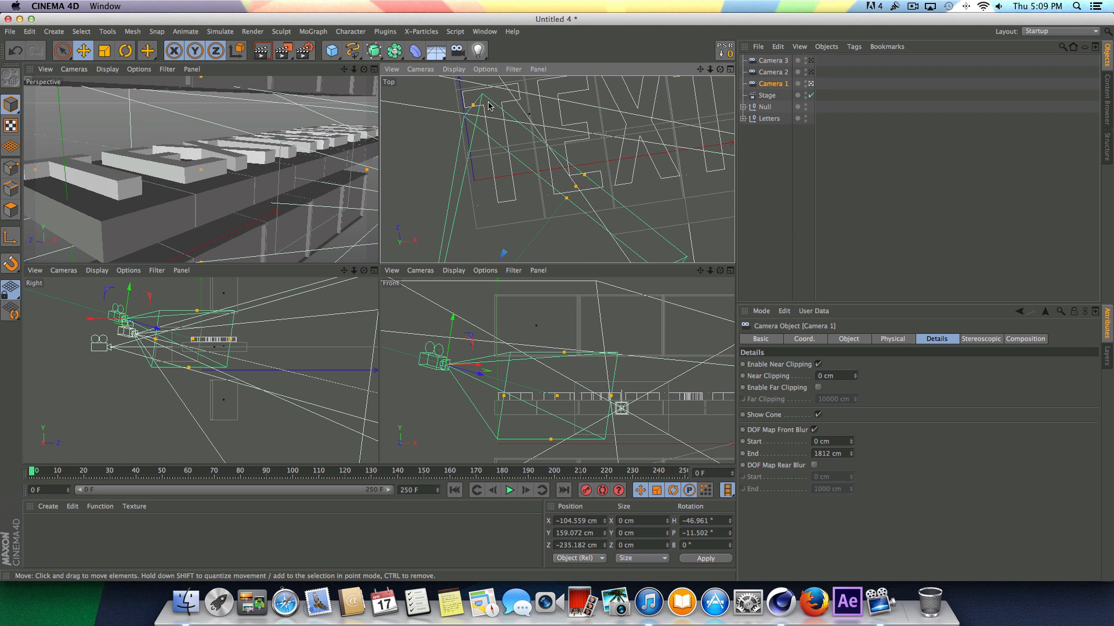
left_click_drag(578, 187, 594, 163)
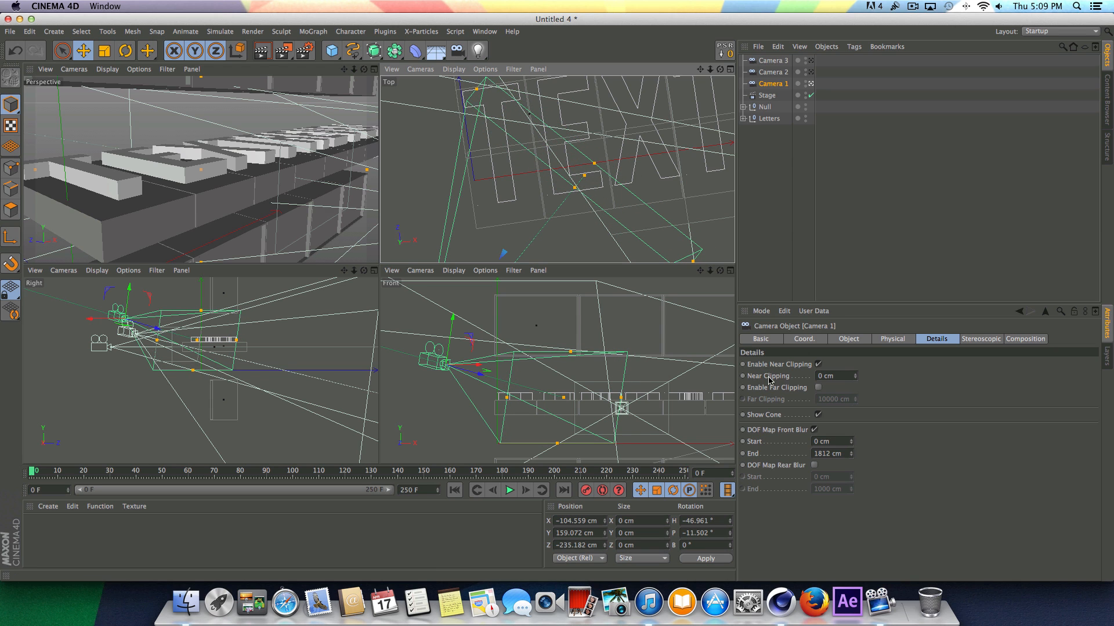
- Set the End of Camera 1's front blur to 127 cm
left_click(845, 455)
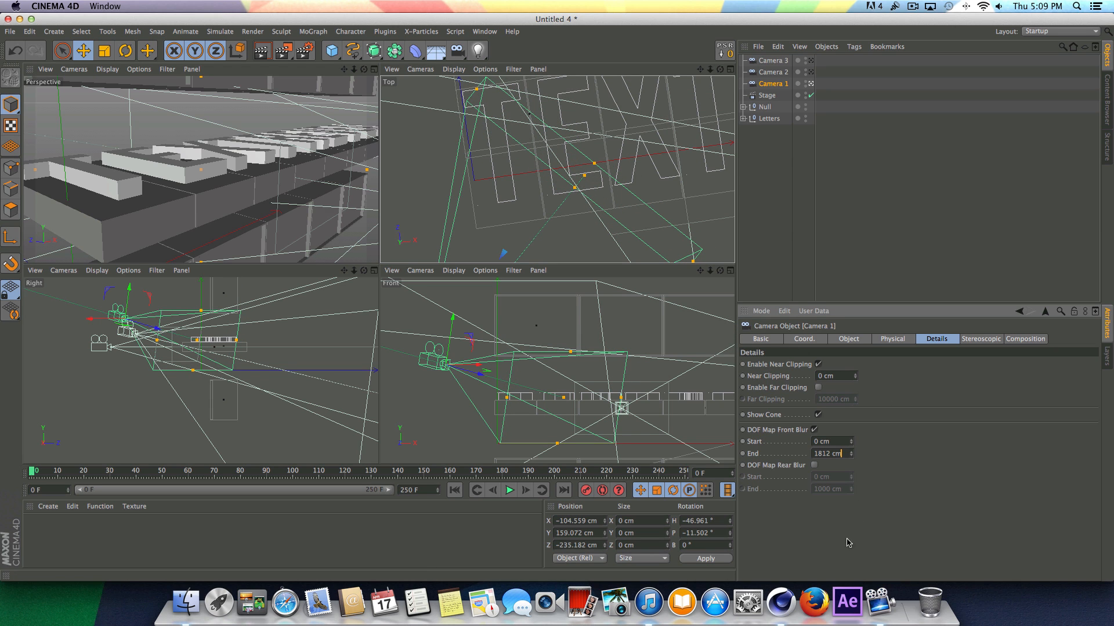
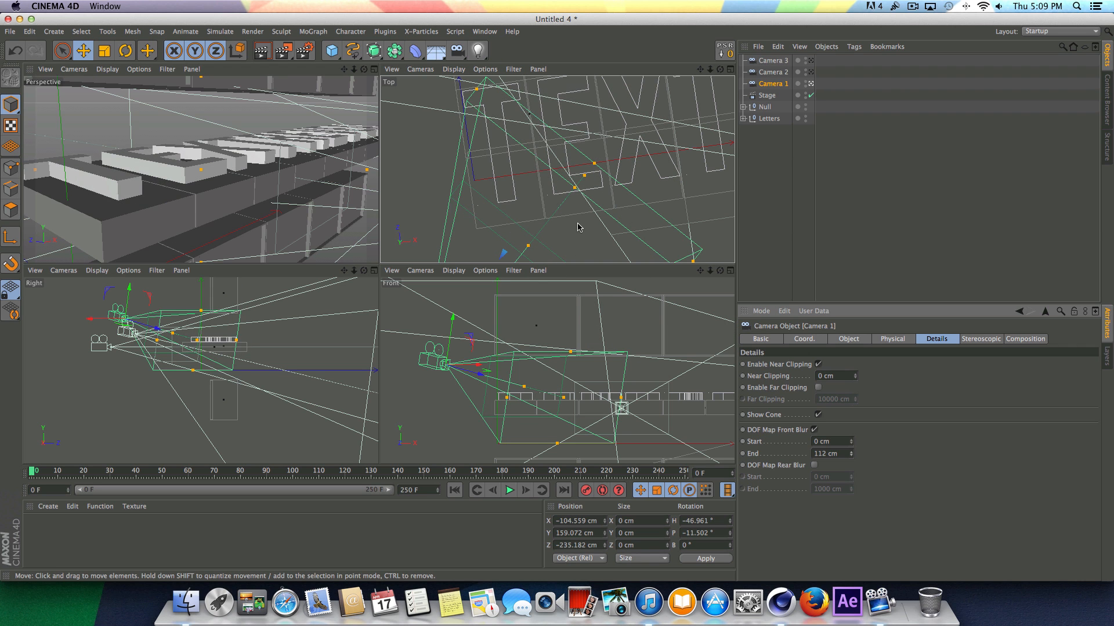
left_click_drag(700, 69, 703, 40)
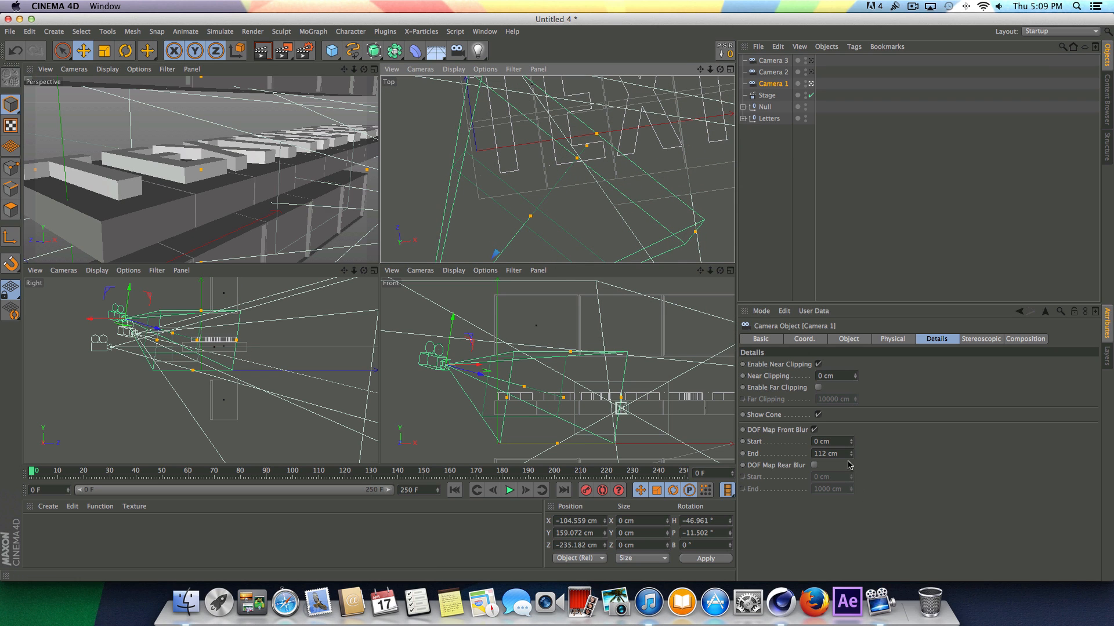
left_click_drag(851, 455, 851, 460)
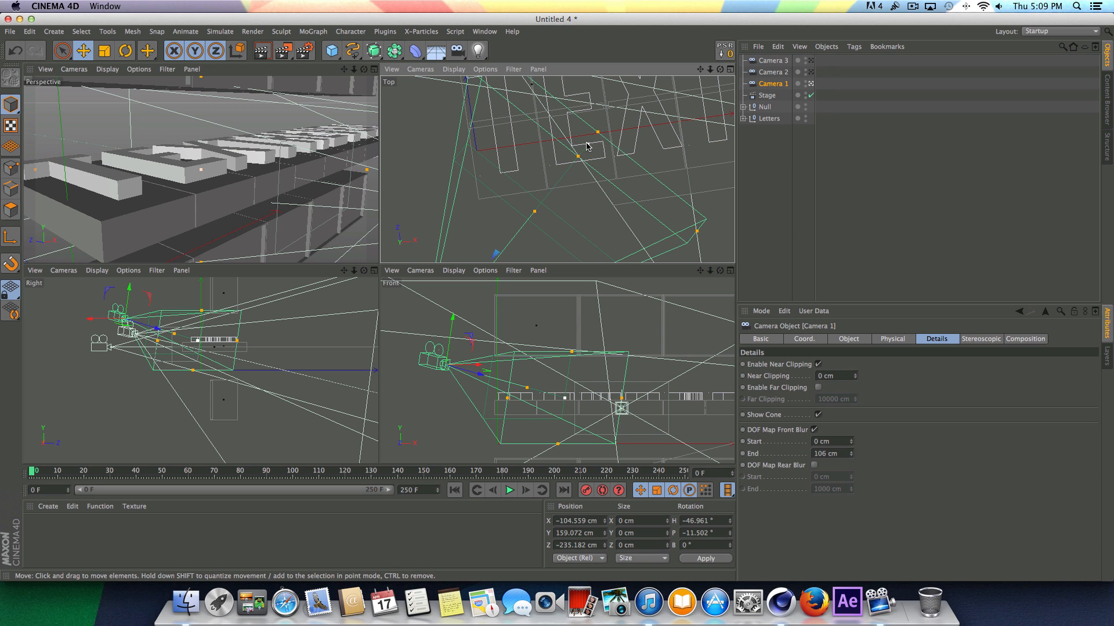
mouse_move(853, 453)
left_mouse_down()
mouse_move(853, 468)
mouse_move(853, 456)
left_mouse_up()
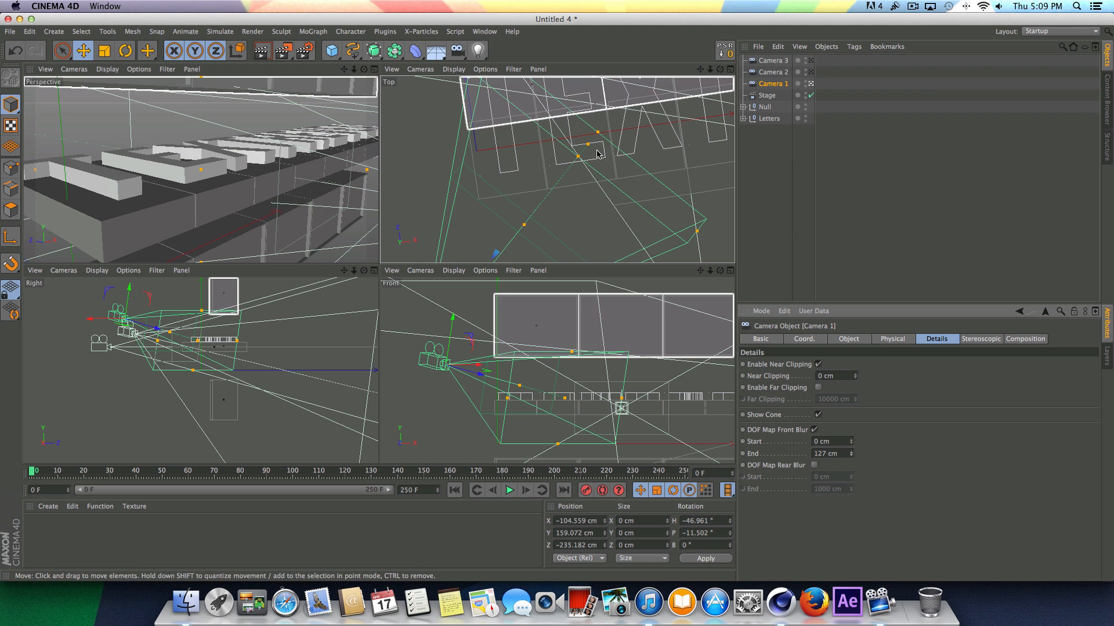
- Enlarge the Top view and nudge Camera 1's focus plane slightly farther out, just past the E
left_click(730, 69)
scroll(585, 236, "down", 3)
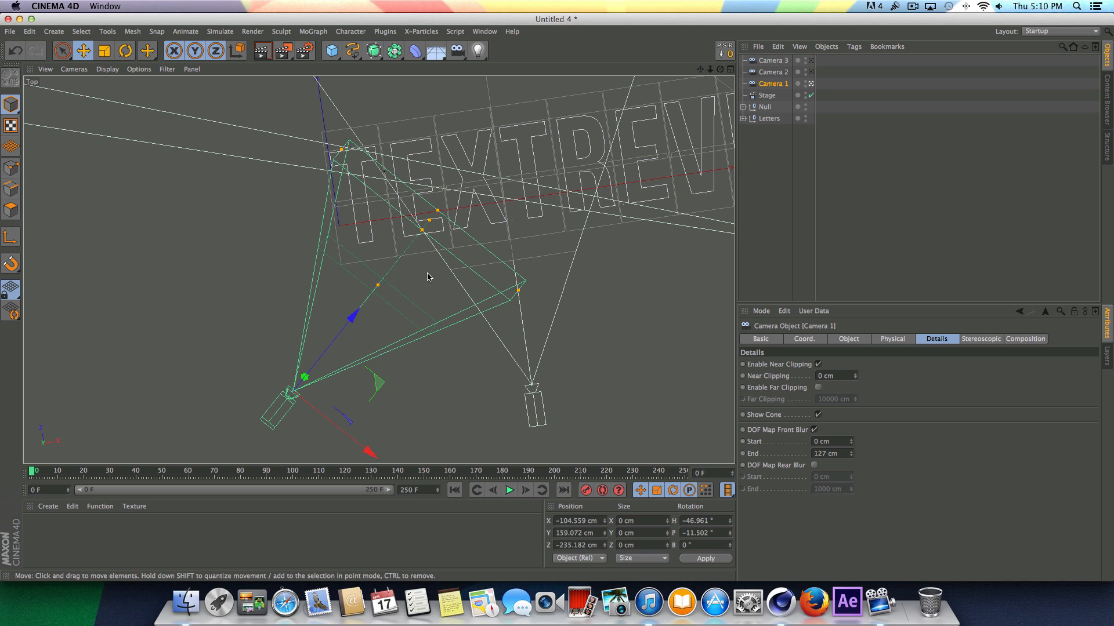
left_click_drag(429, 220, 436, 218)
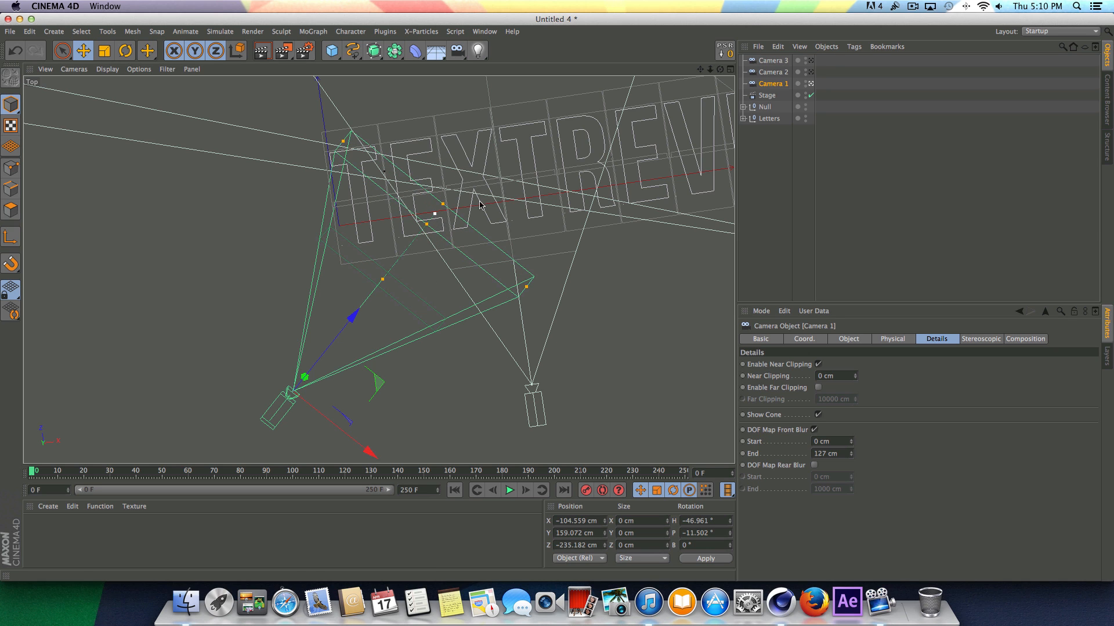
left_click(510, 491)
key("shift+f")
- Set Camera 2's front blur End to 1768 cm and pull its focus plane back onto the letters in the Top view
left_click(775, 72)
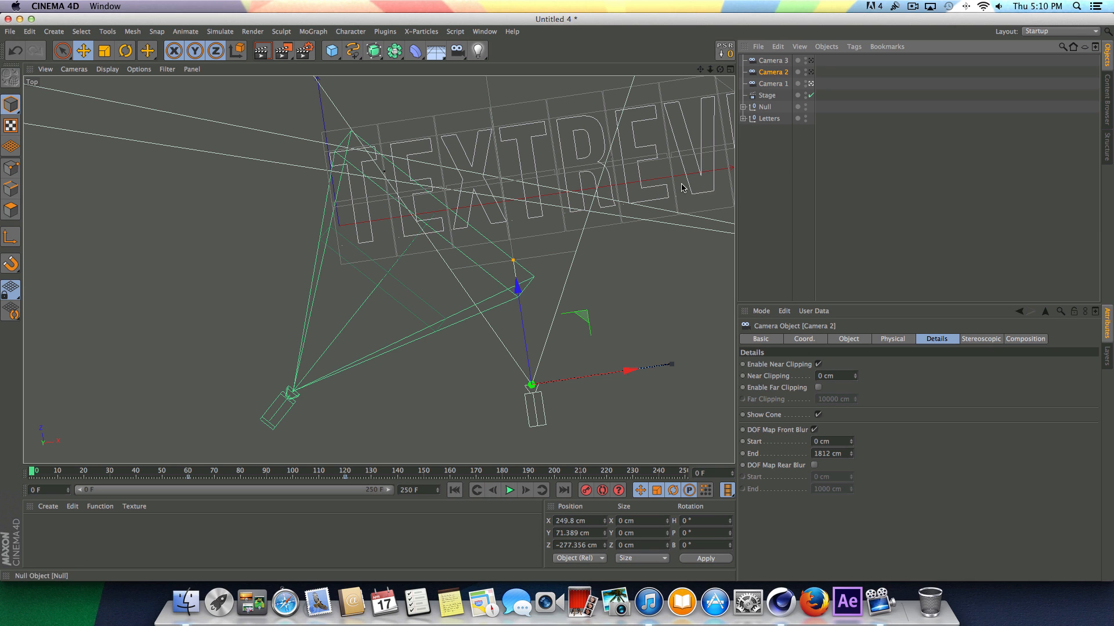
left_click_drag(853, 457, 853, 462)
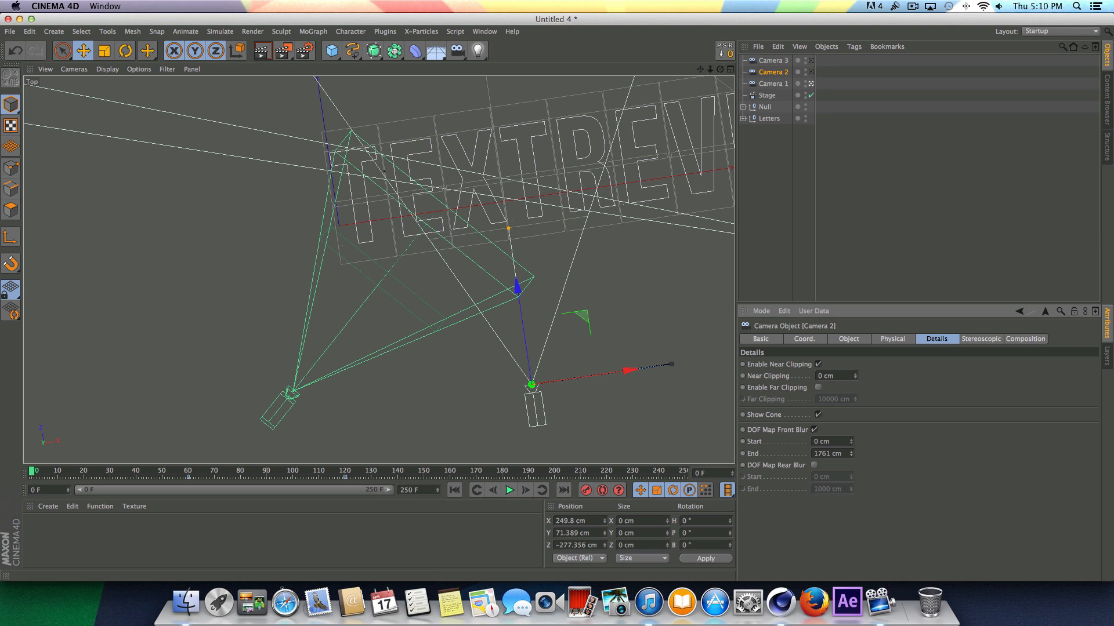
scroll(379, 269, "down", 10)
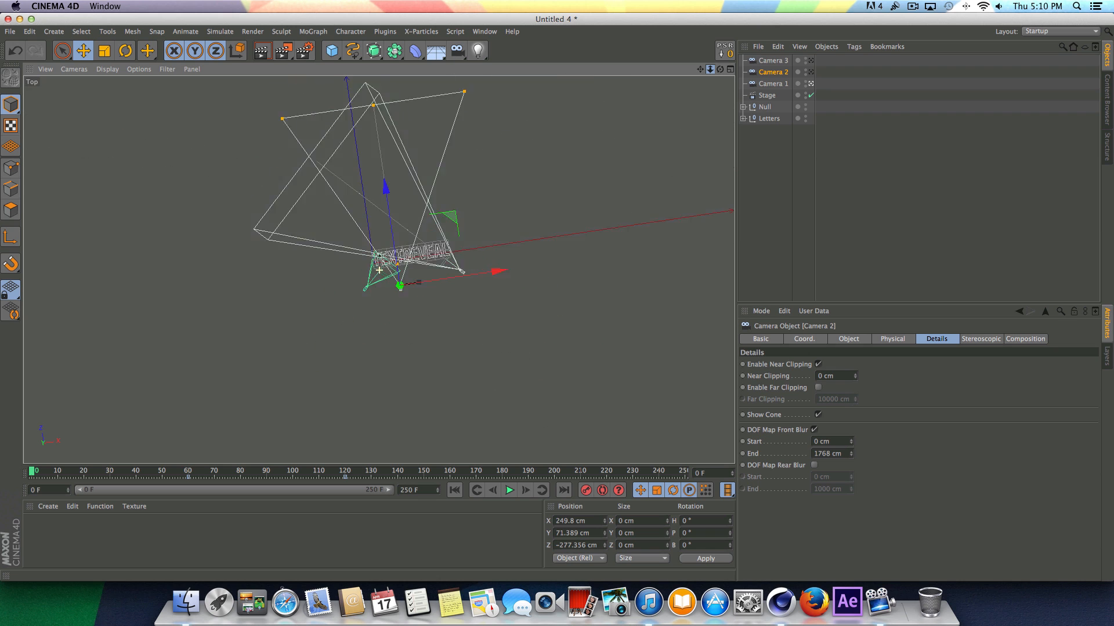
scroll(379, 270, "up", 3)
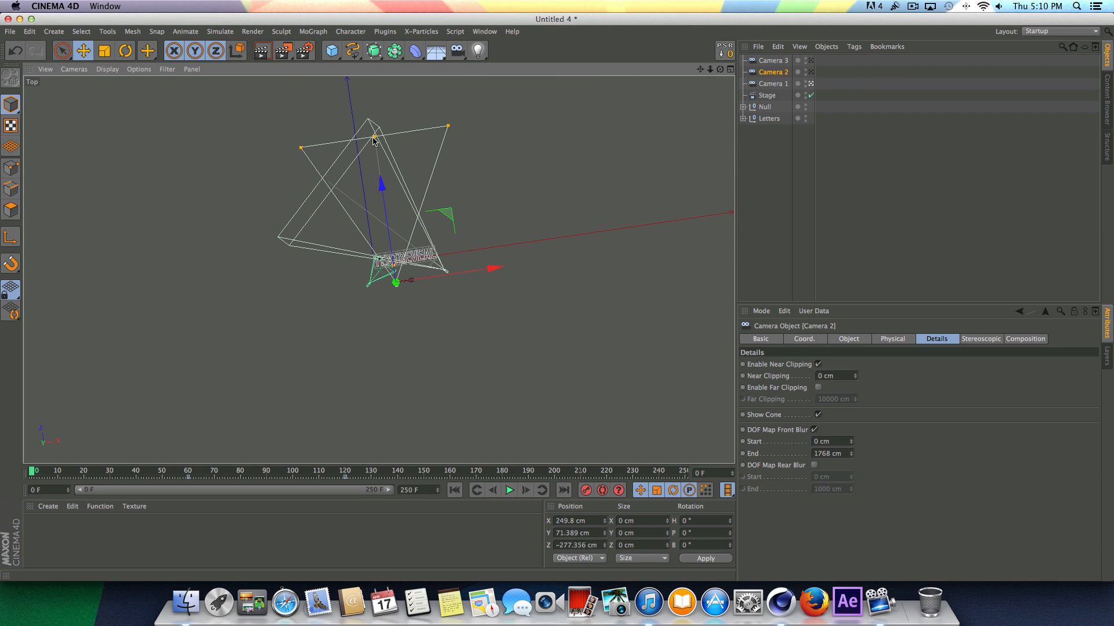
scroll(374, 140, "up", 6)
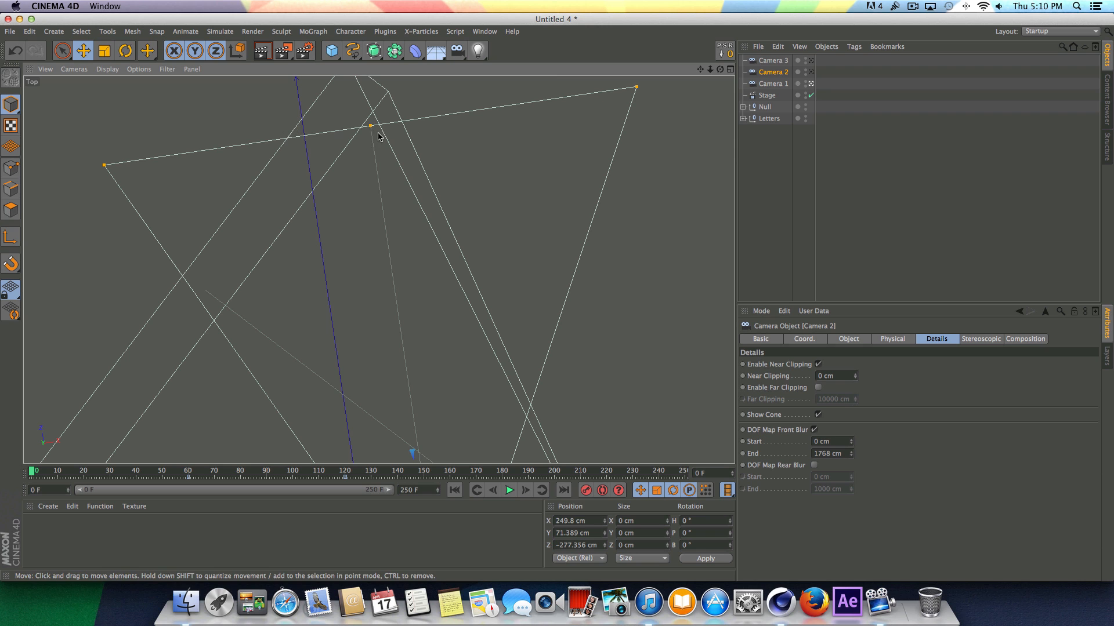
left_click_drag(372, 127, 375, 138)
left_click_drag(435, 258, 497, 416)
left_click_drag(700, 69, 378, 270)
left_click_drag(384, 185, 426, 336)
scroll(426, 353, "up", 5)
scroll(387, 363, "up", 2)
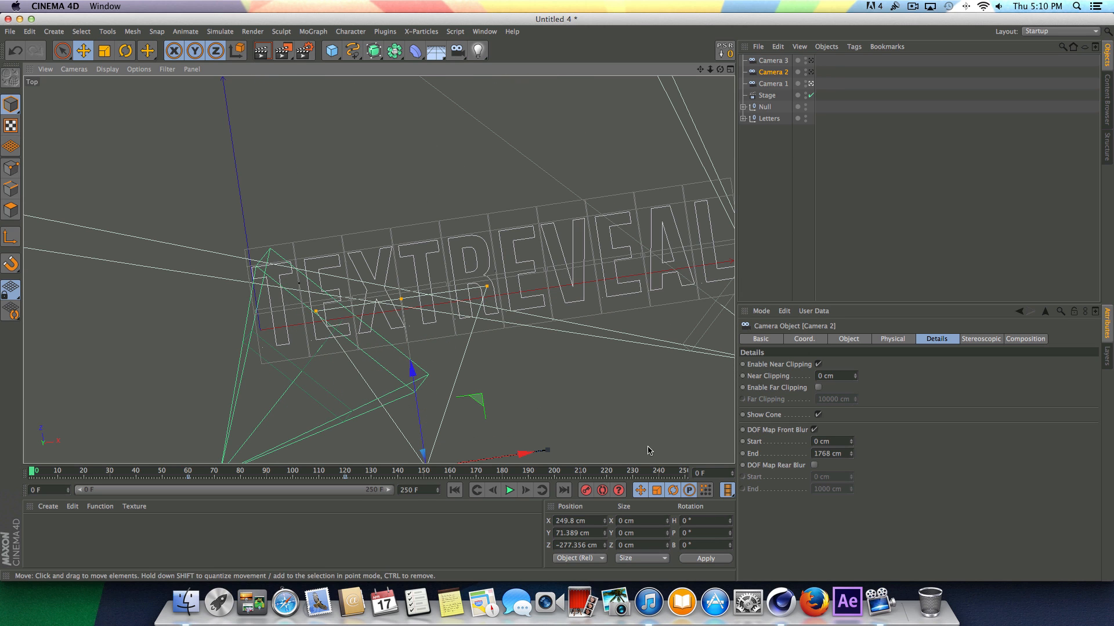
- Set Camera 2's front blur End to 76 cm and push its focus plane slightly farther back into the letters
left_click_drag(849, 456, 849, 455)
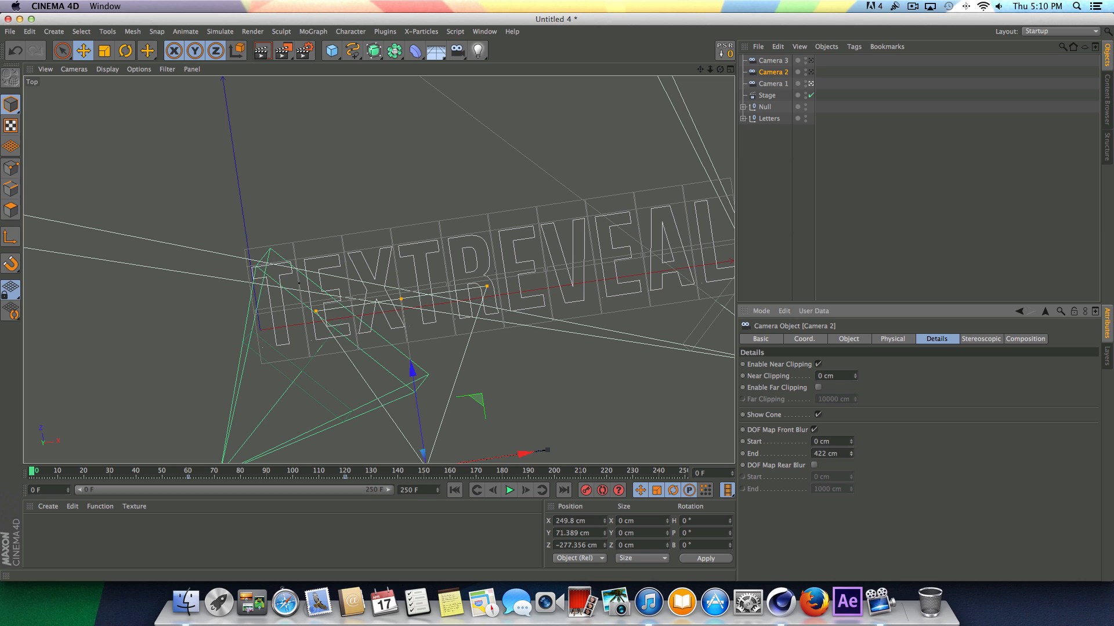
left_click_drag(851, 455, 850, 512)
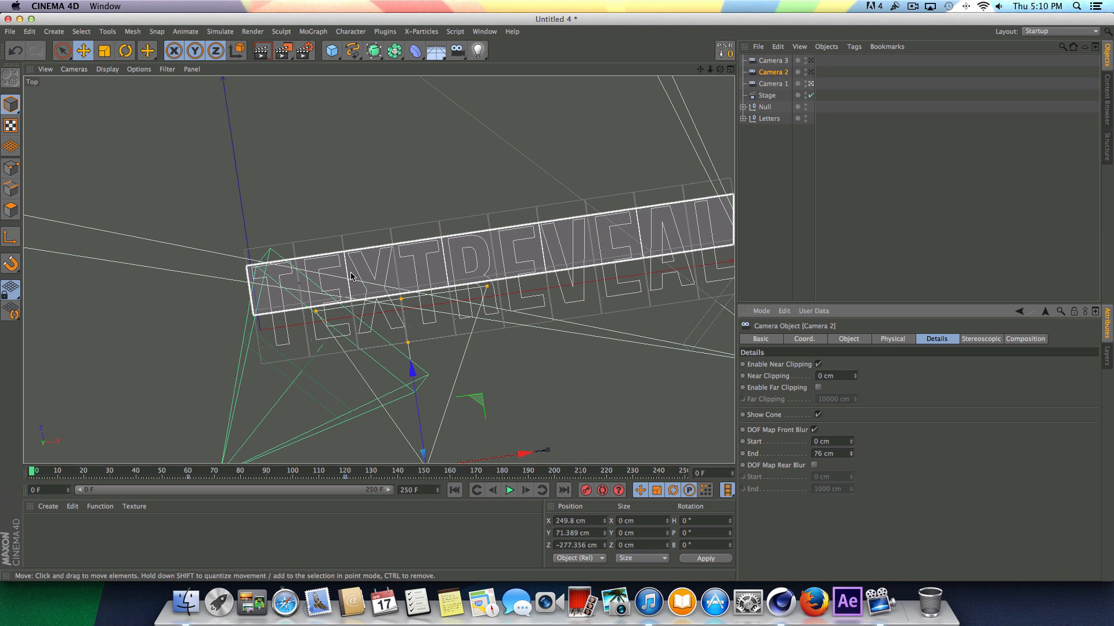
left_click_drag(396, 297, 394, 286)
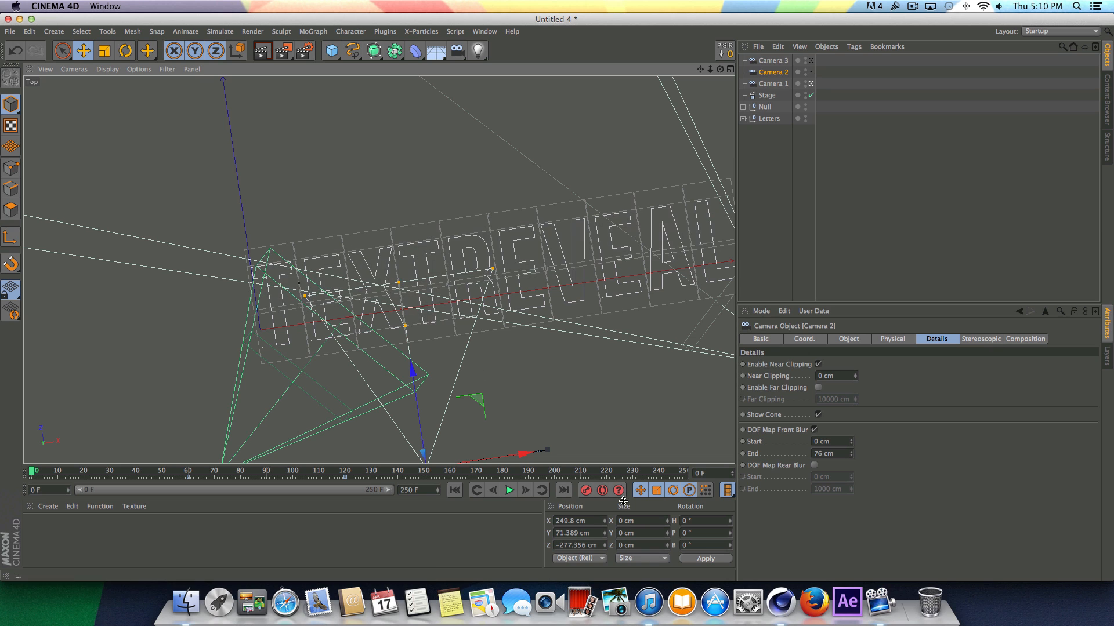
- Play the animation to frame 62 and nudge Camera 2's focus plane a little farther from the camera
left_click(510, 490)
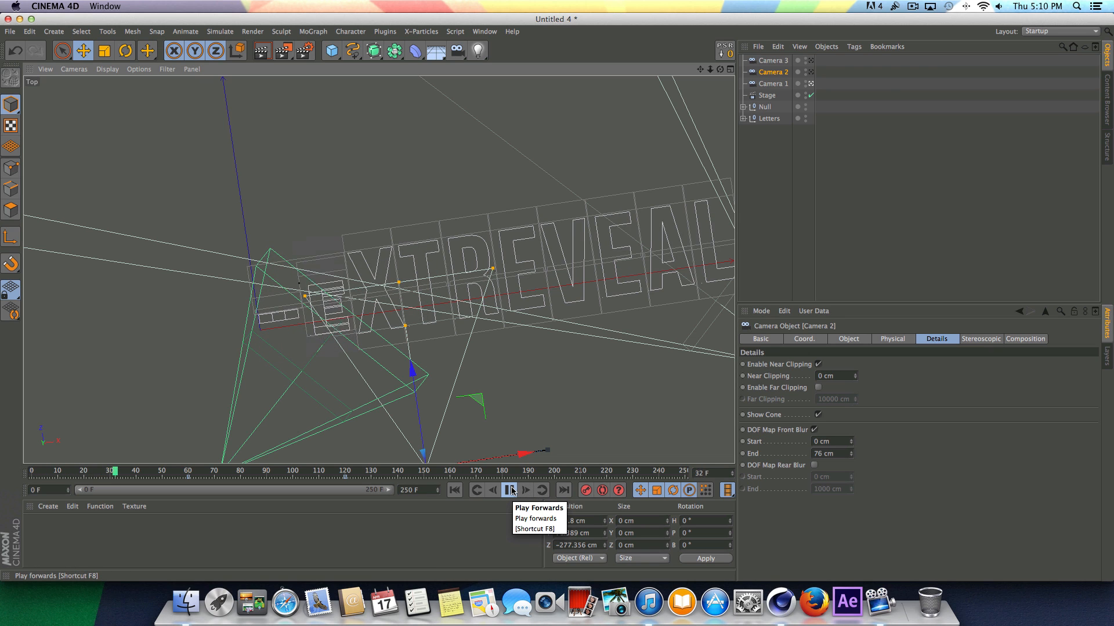
left_click(510, 491)
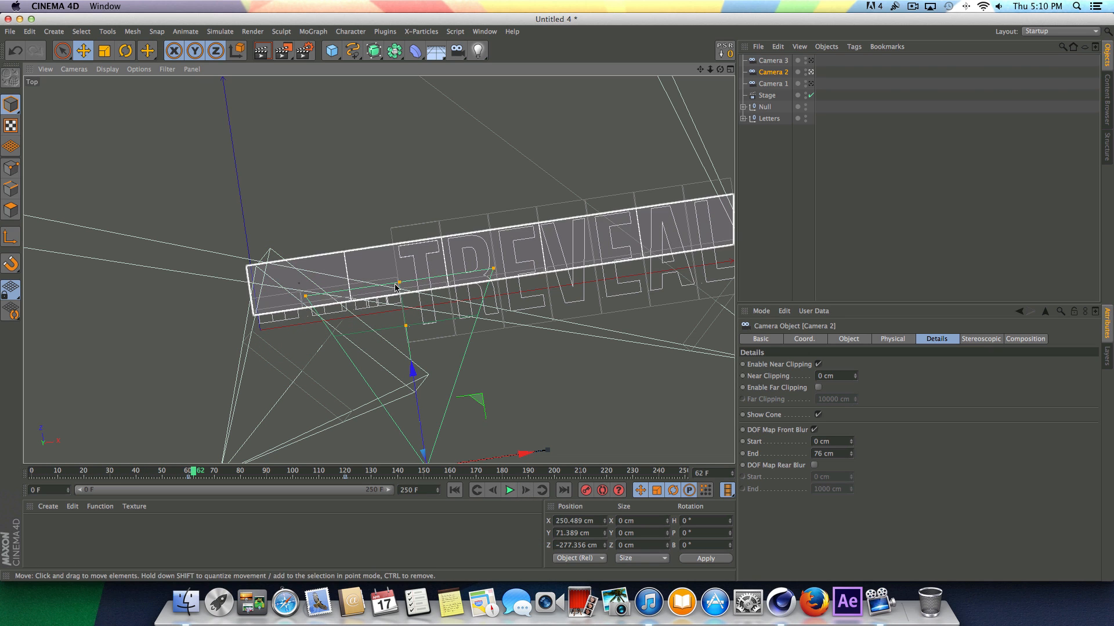
left_click_drag(399, 284, 393, 273)
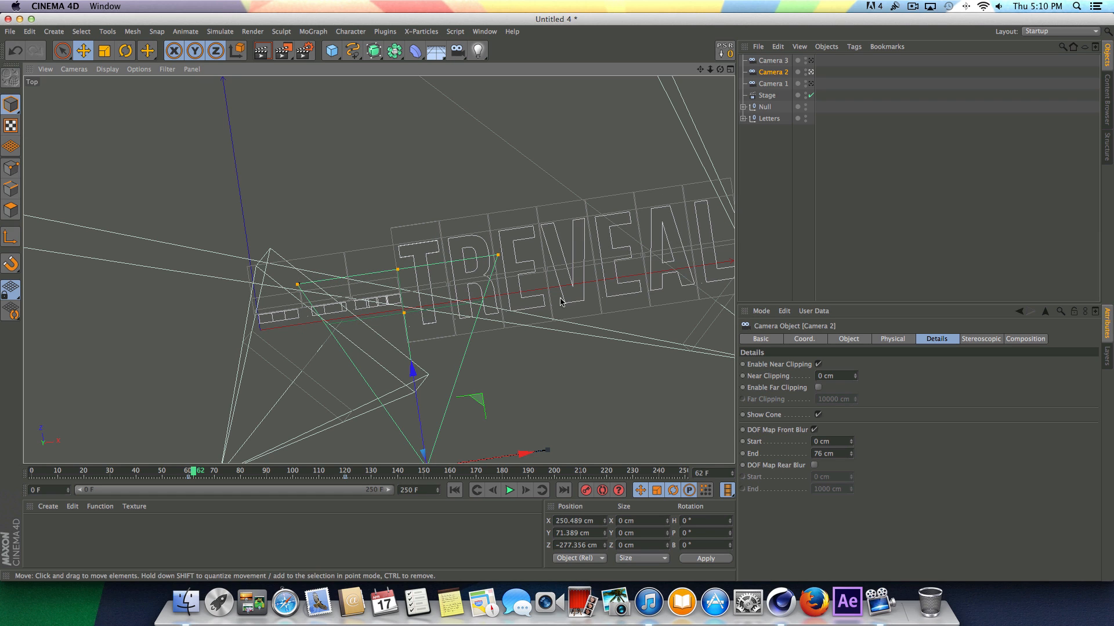
- Pull Camera 3's focus plane in from the distance onto the last letters in the Top view and set its front blur End to 152 cm
left_click(773, 61)
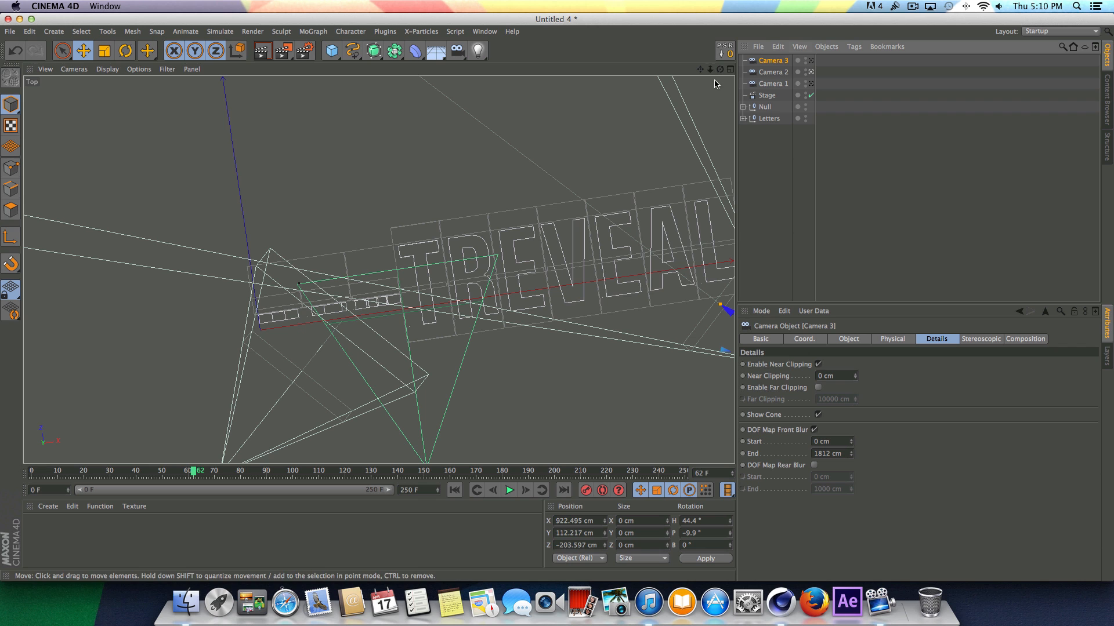
left_click_drag(720, 70, 602, 21)
left_click_drag(851, 454, 851, 580)
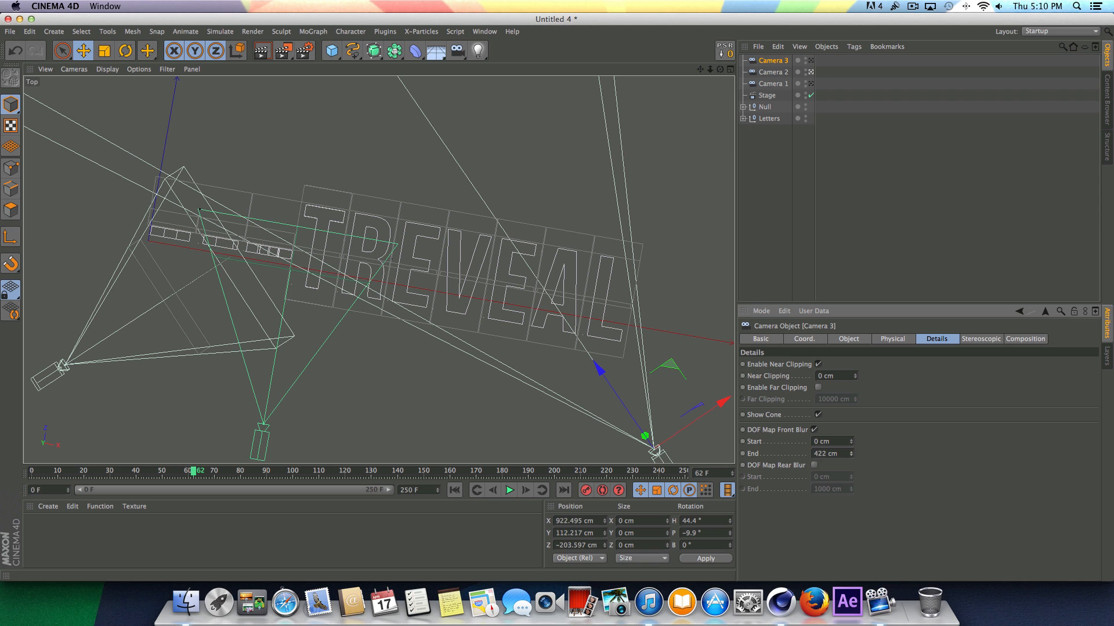
left_click_drag(710, 69, 559, 99)
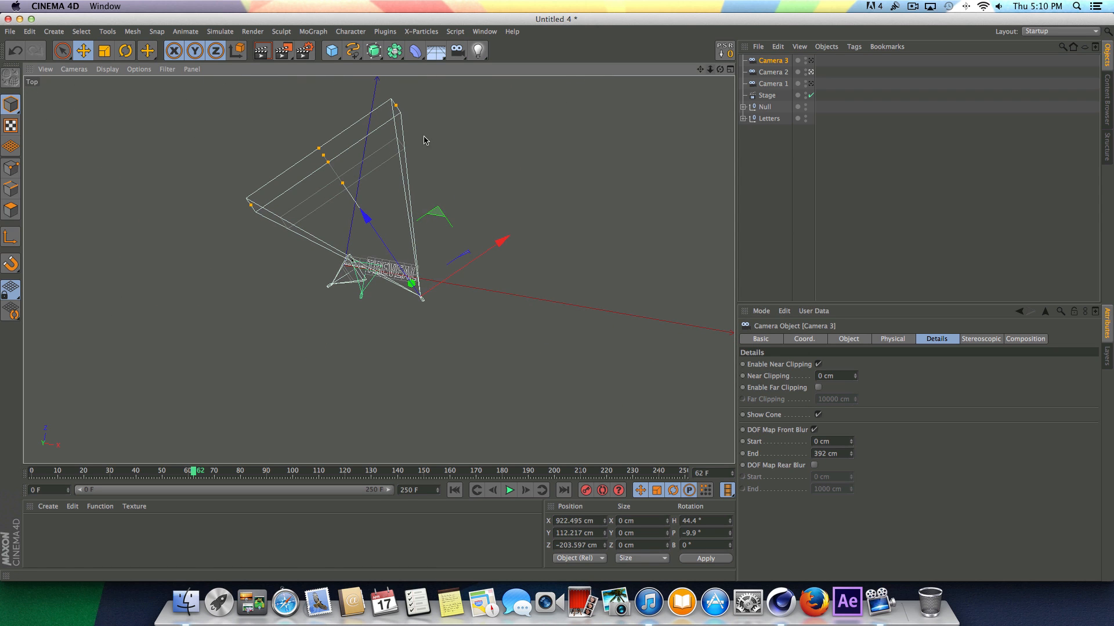
left_click_drag(328, 165, 414, 270)
scroll(414, 270, "up", 10)
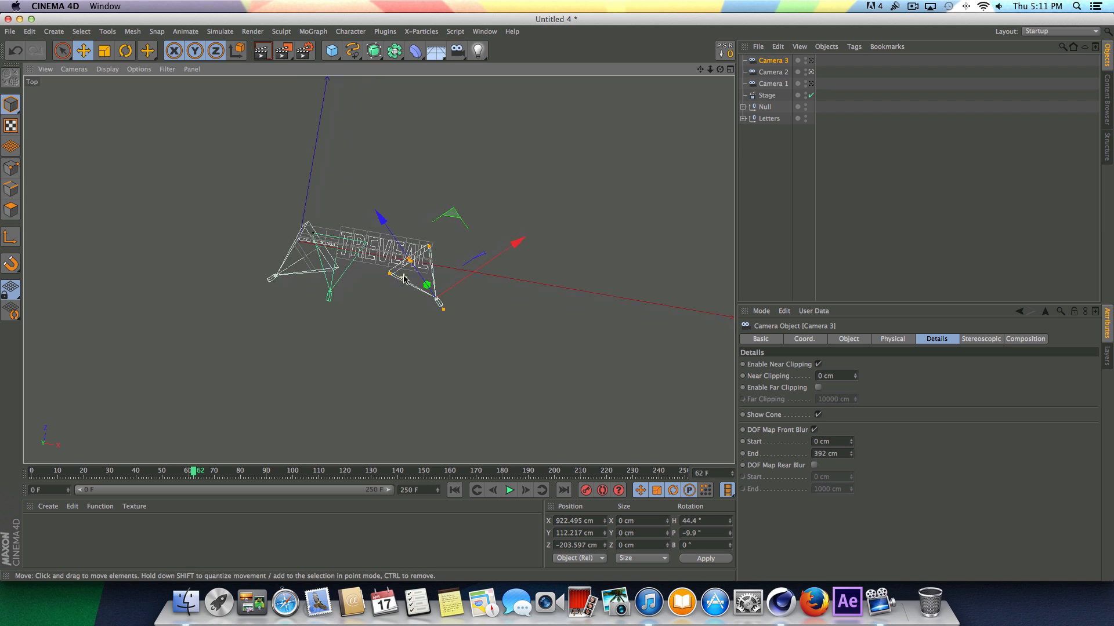
left_click_drag(389, 233, 383, 221)
left_click_drag(852, 455, 851, 472)
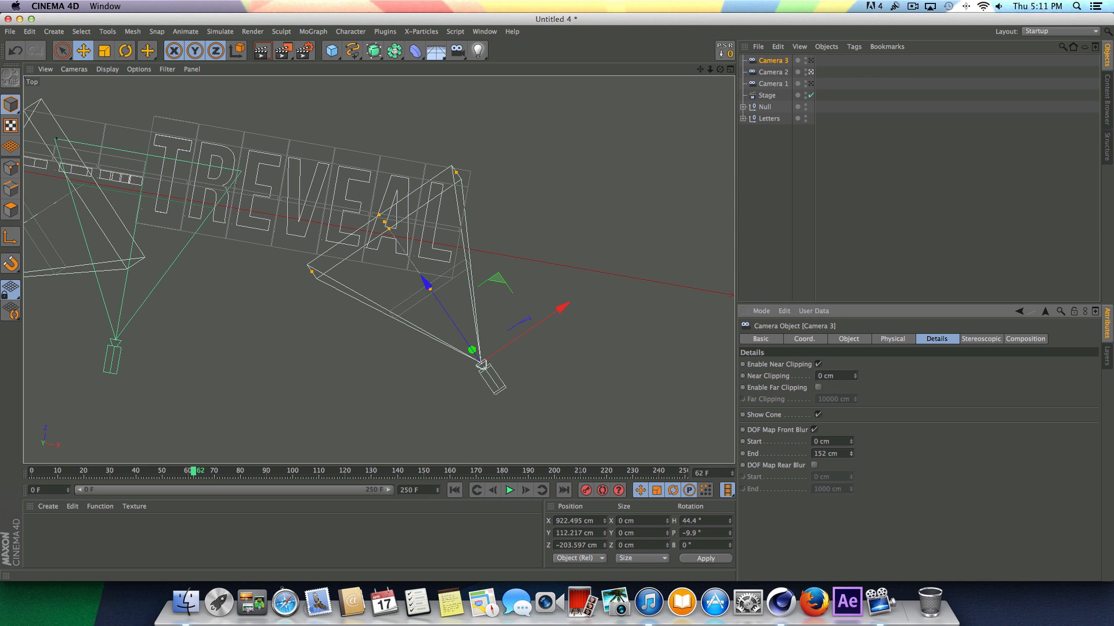
- Maximize the Perspective view, play the camera animation from the first frame and return to frame 0
left_click(730, 70)
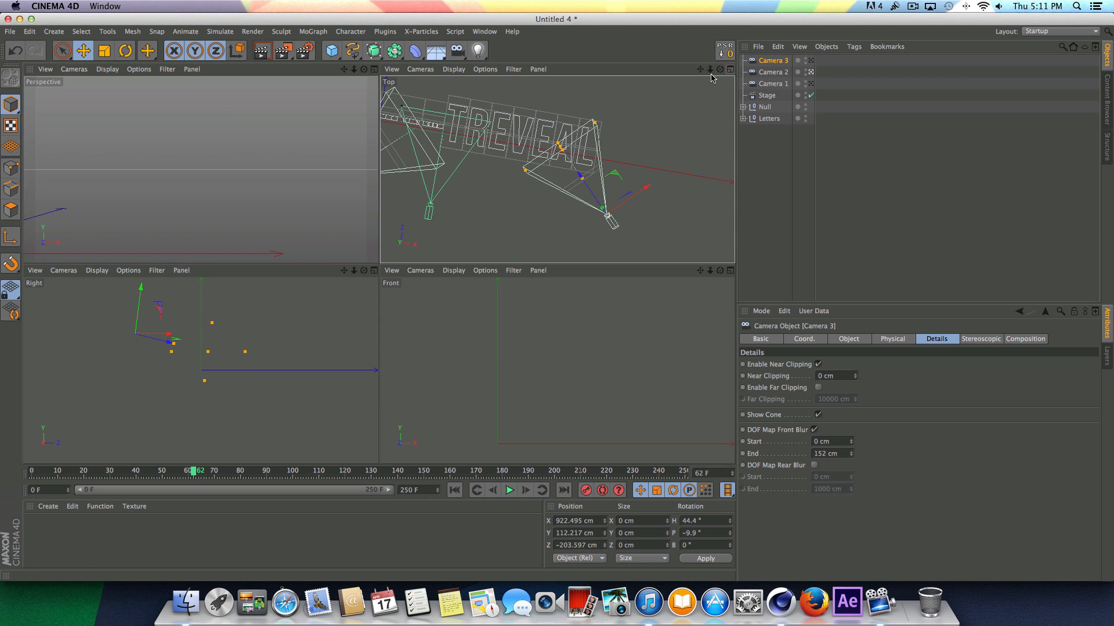
left_click(373, 70)
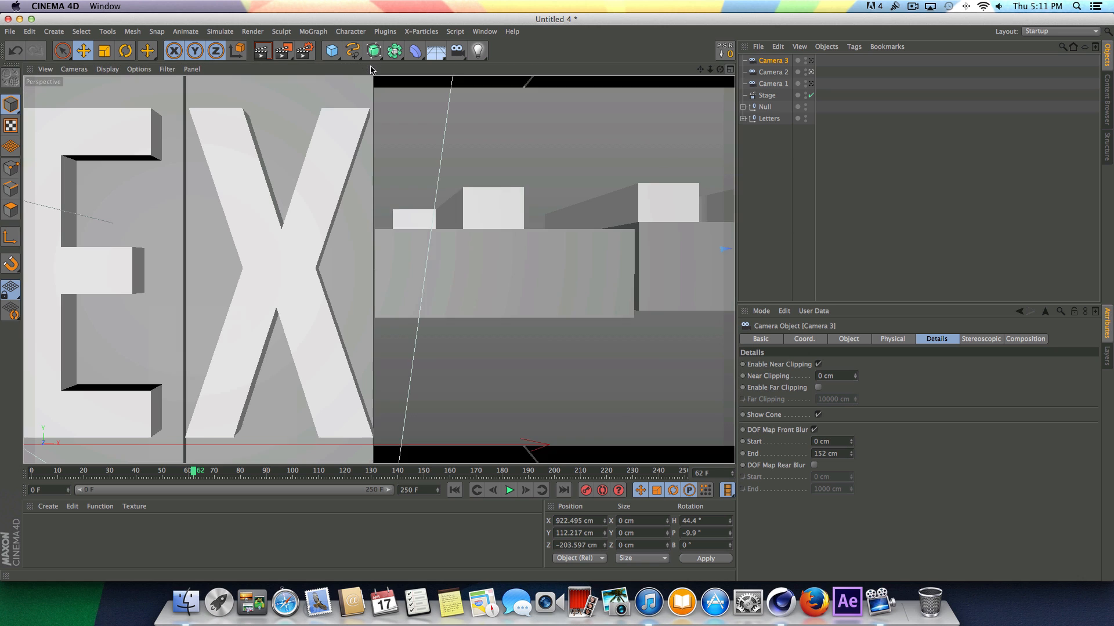
left_click(454, 490)
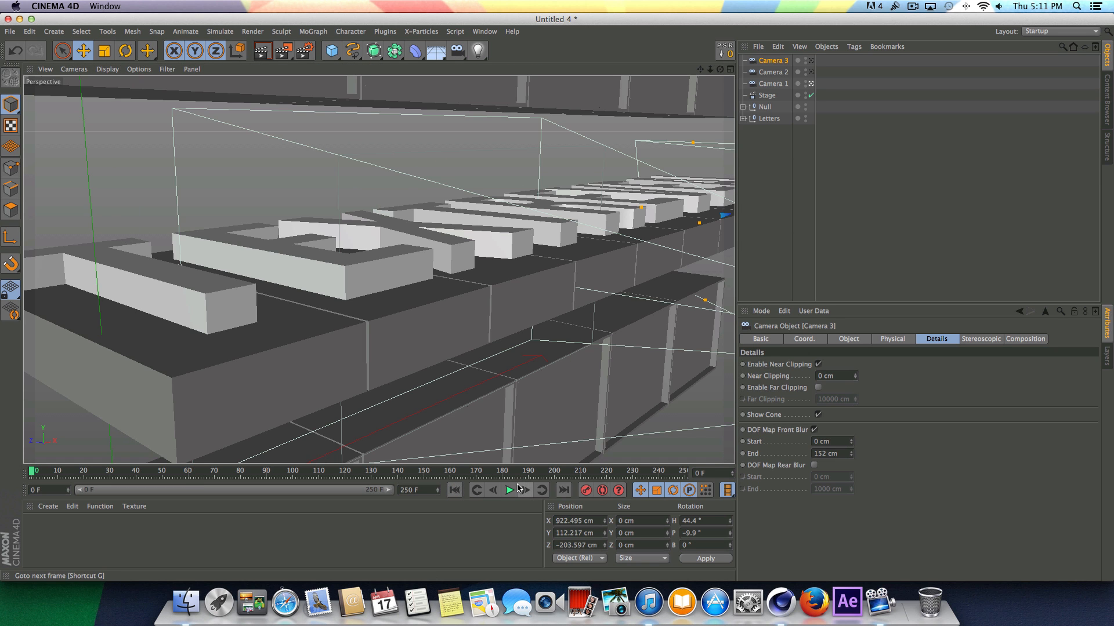
left_click(511, 490)
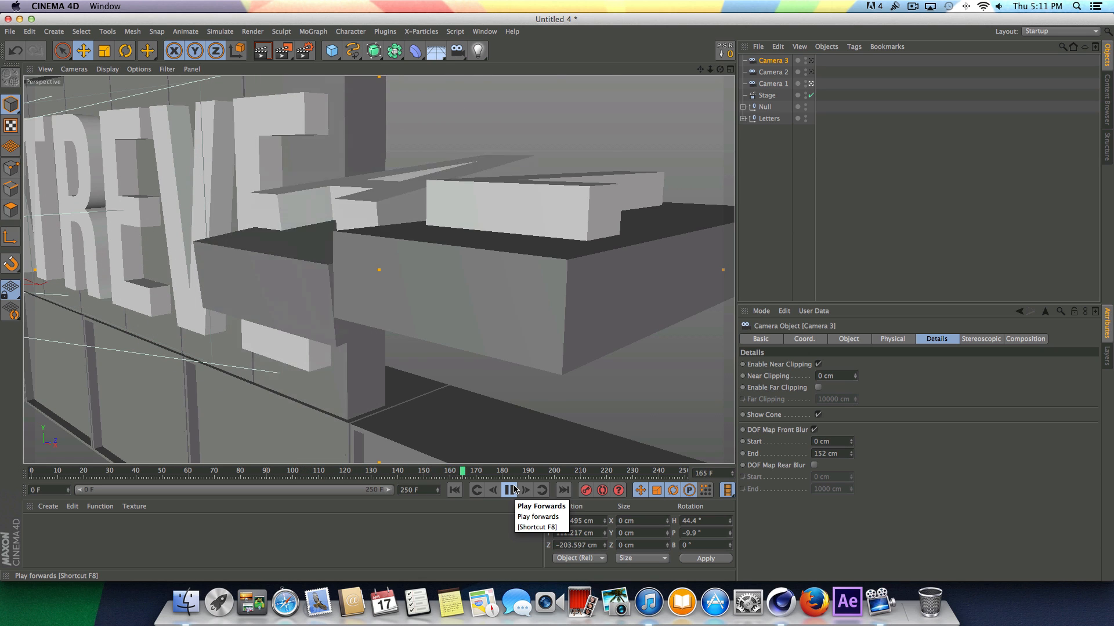
left_click(509, 490)
left_click(454, 490)
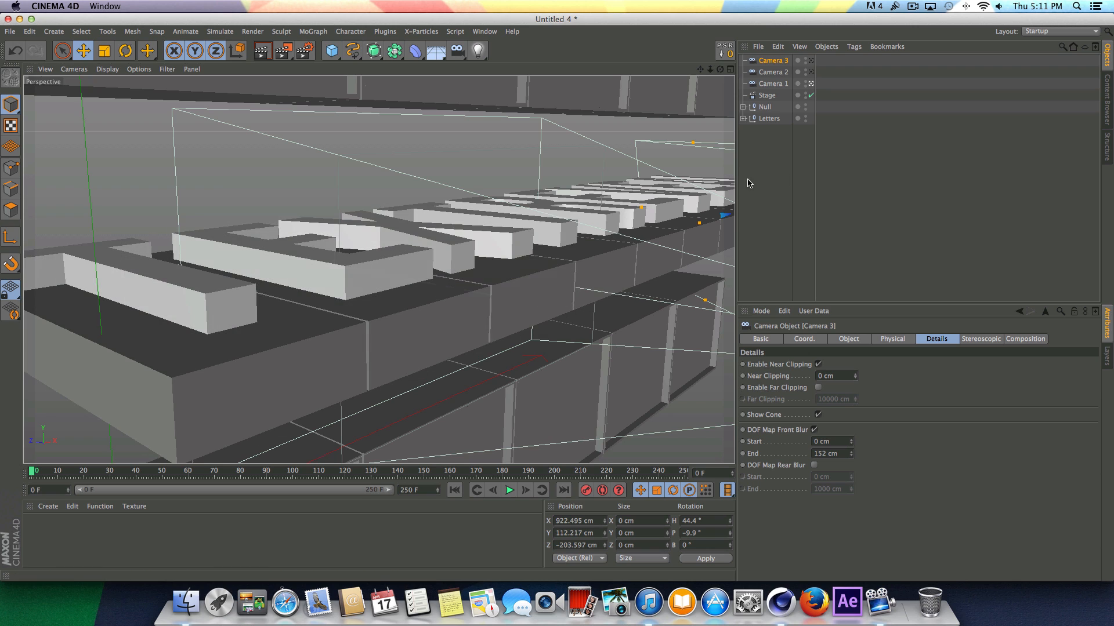
- Disable the Stage object and leave Camera 1's view to see the whole text from a free viewpoint
left_click(811, 96)
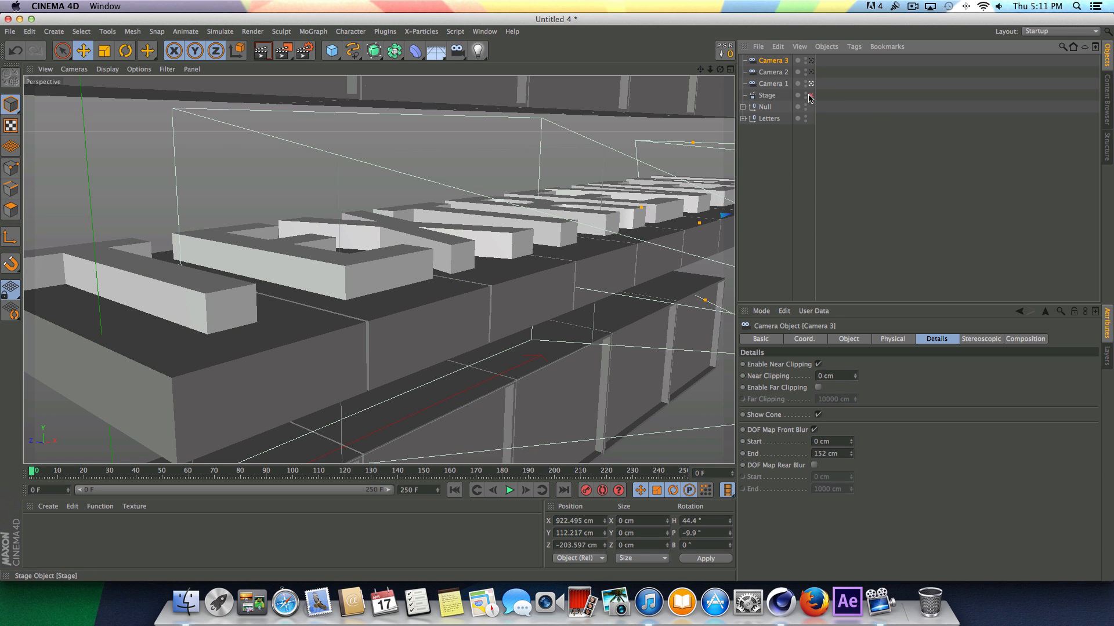
left_click(811, 85)
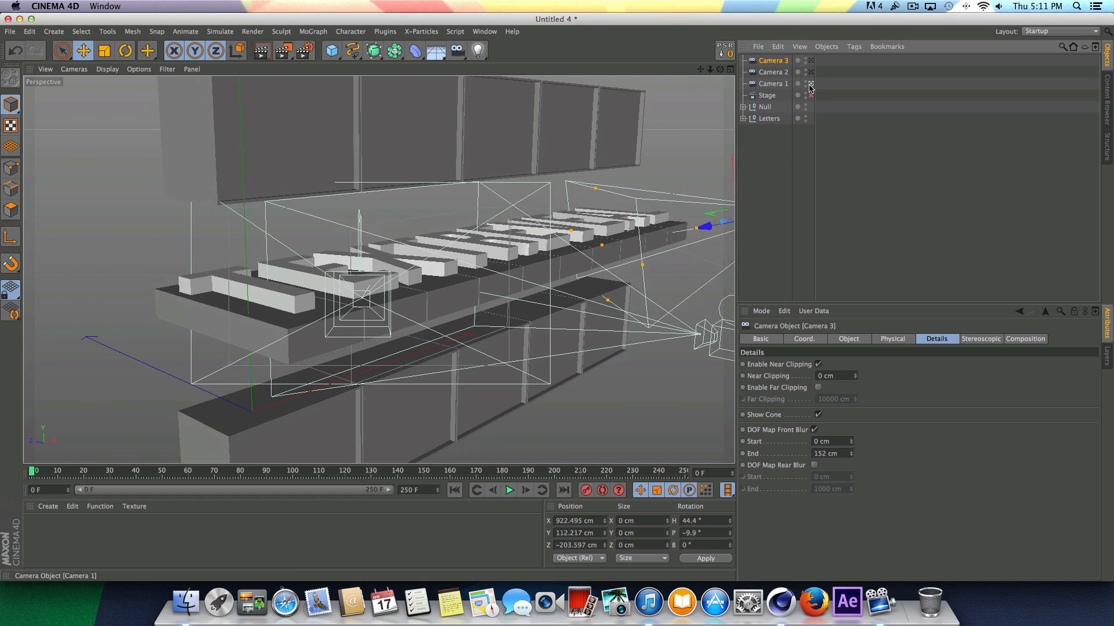
left_click_drag(719, 70, 650, 75)
- Add the Abstract Metal material from the Free Material Pack presets to the scene and close the Content Browser
left_click(484, 31)
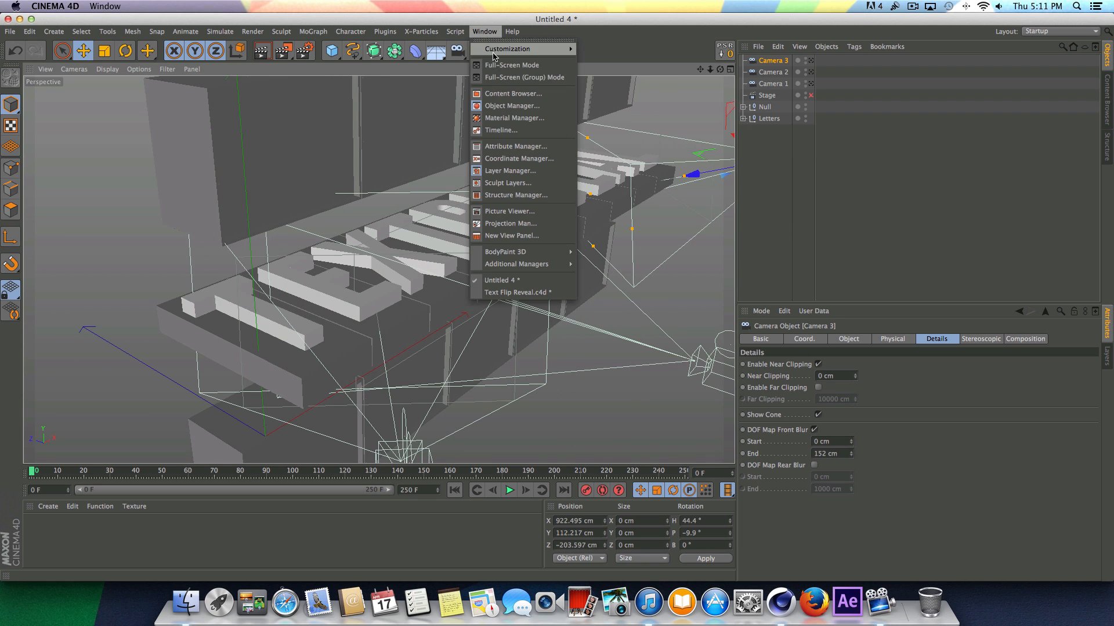
left_click(510, 93)
left_click(293, 125)
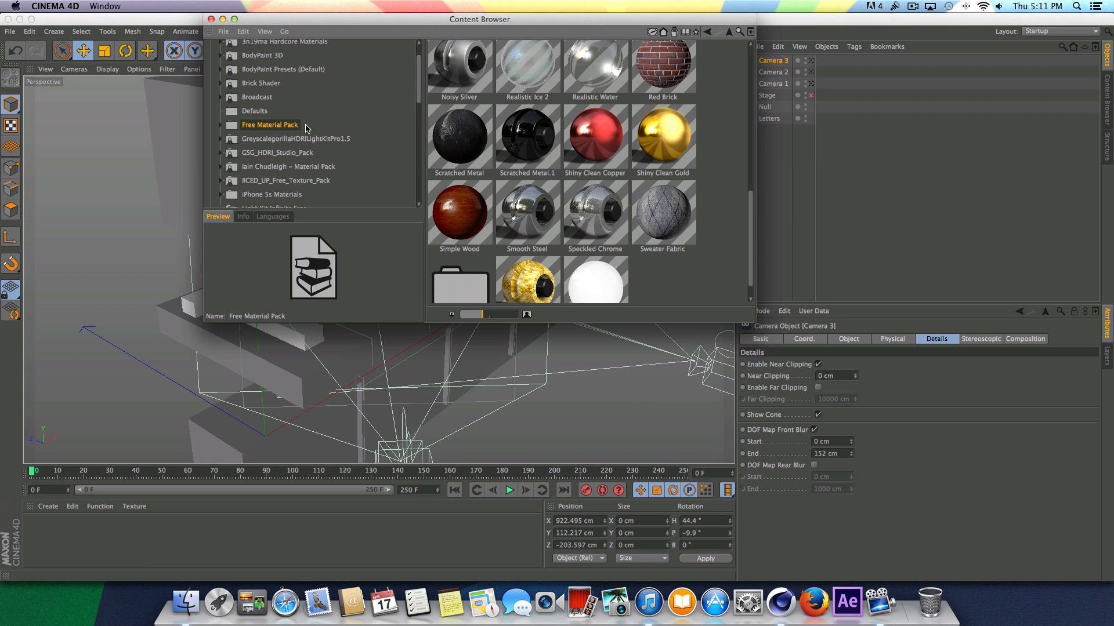
scroll(417, 103, "up", 3)
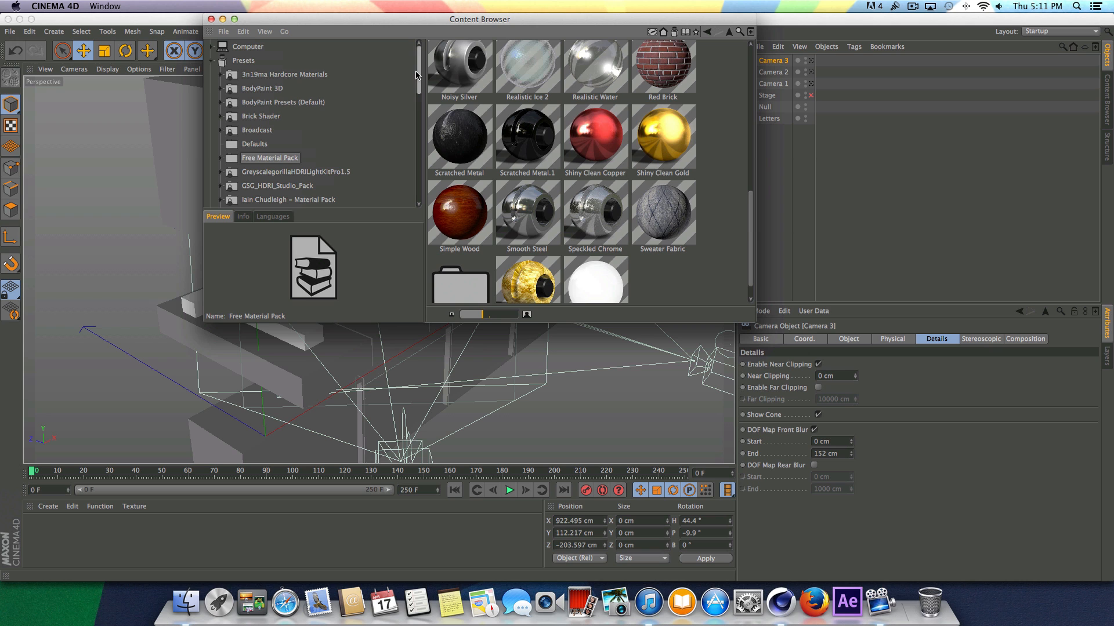
mouse_move(747, 225)
left_mouse_down()
mouse_move(734, 112)
mouse_move(710, 74)
left_mouse_up()
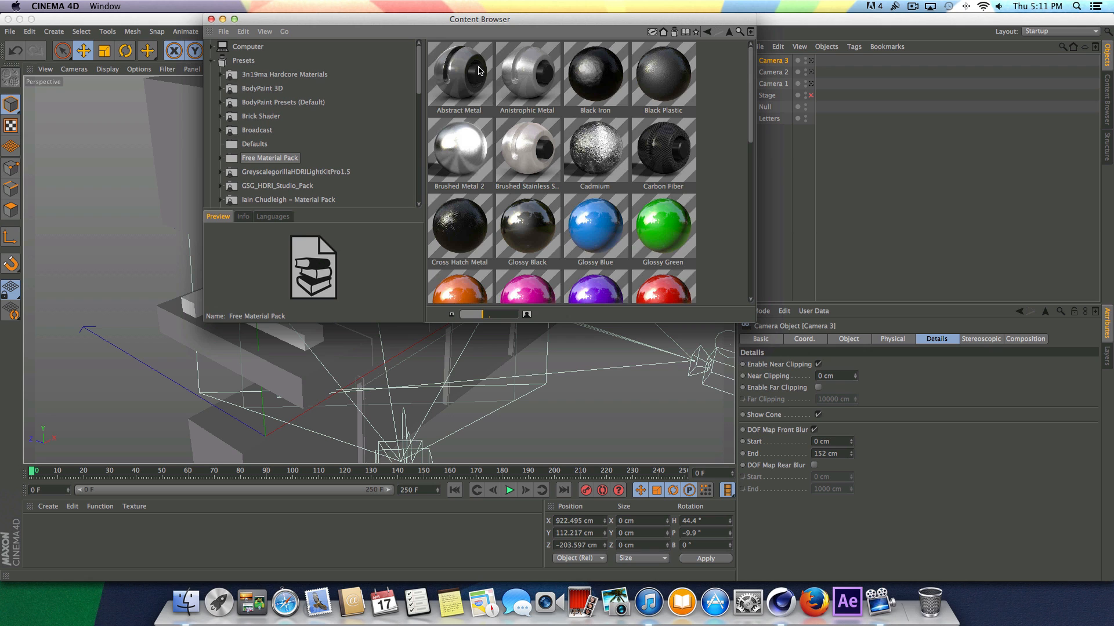
left_click_drag(470, 27, 519, 120)
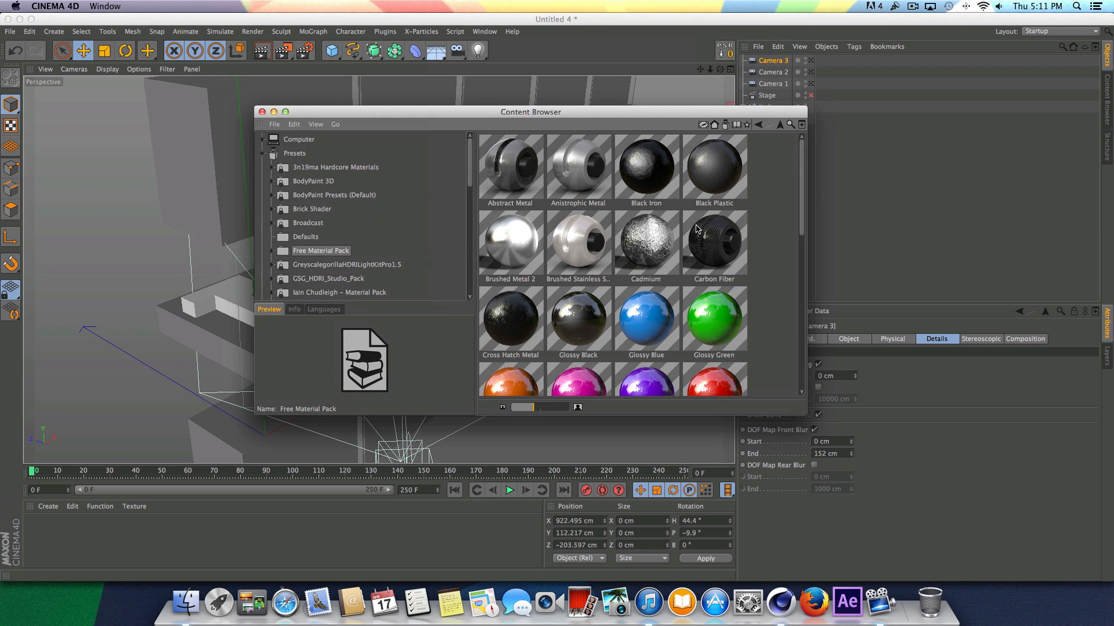
left_click(491, 173)
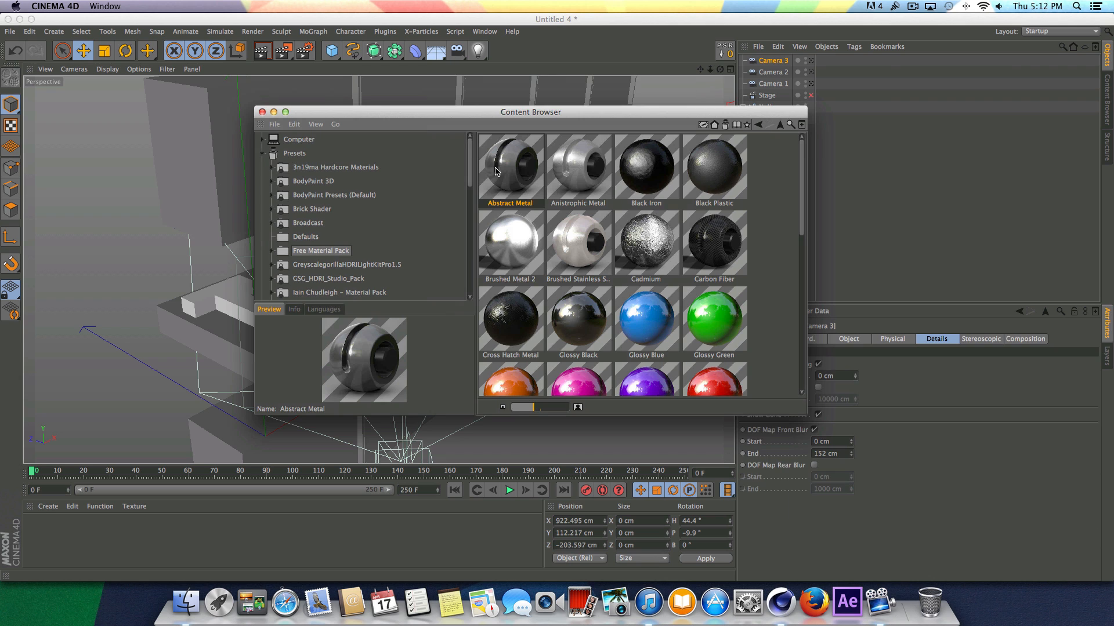
double_click(496, 172)
left_click(262, 112)
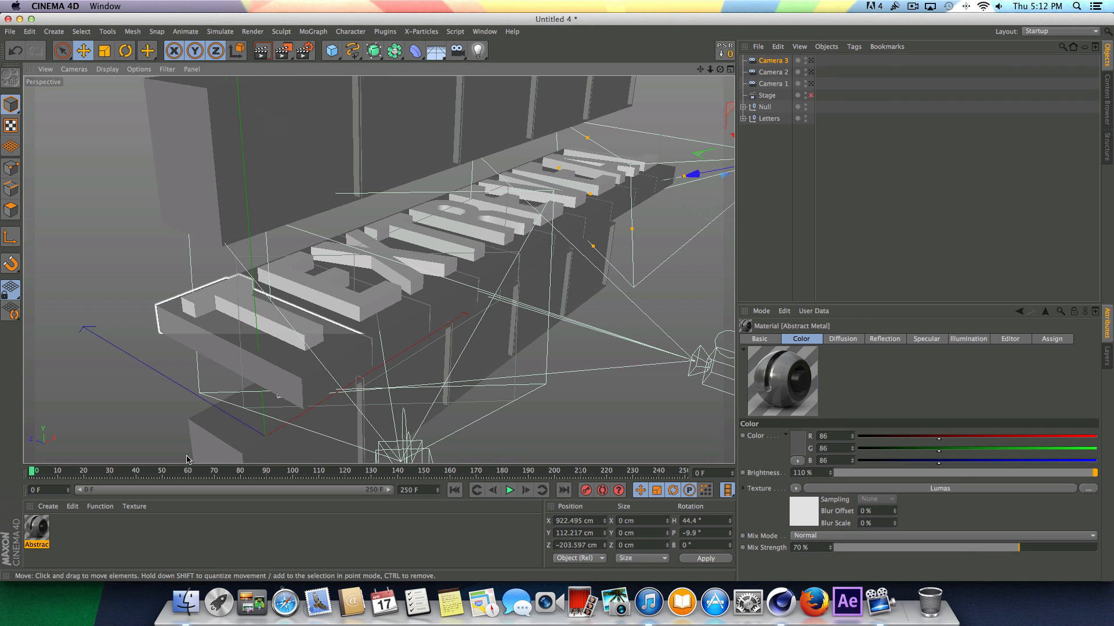
- Apply the Abstract Metal material to the first letter T and set its texture projection to Cubic
left_click_drag(37, 528, 284, 342)
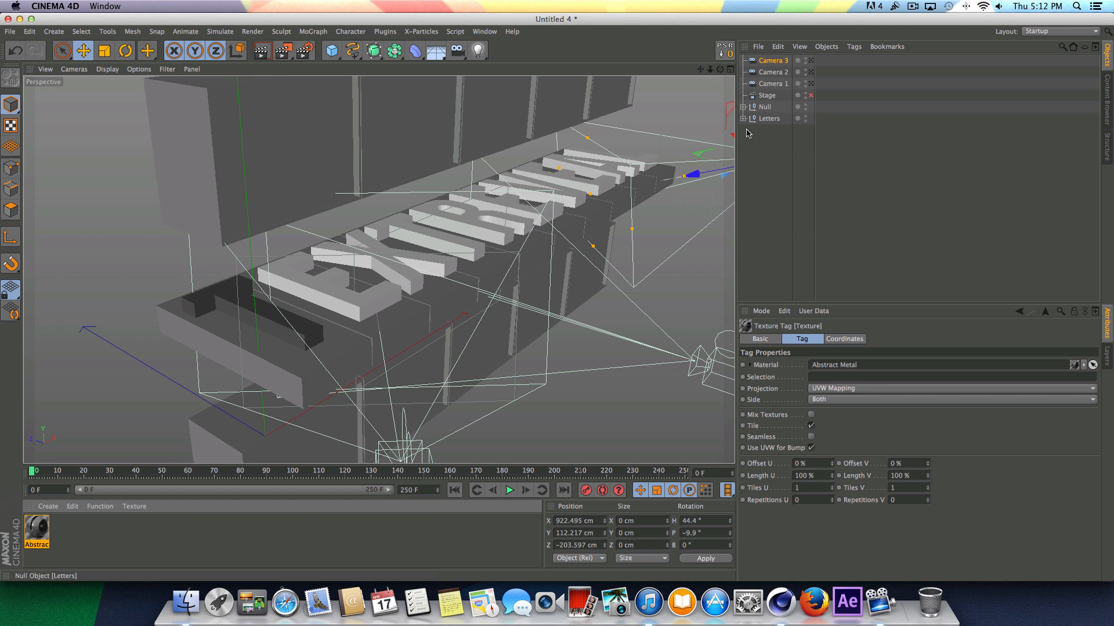
left_click(852, 393)
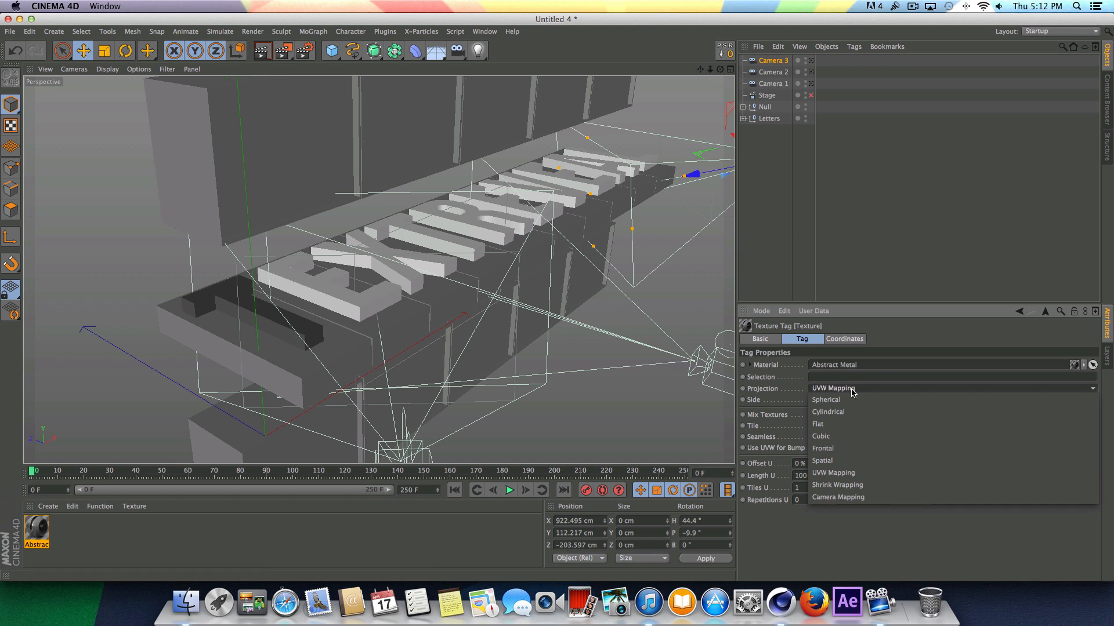
left_click(840, 436)
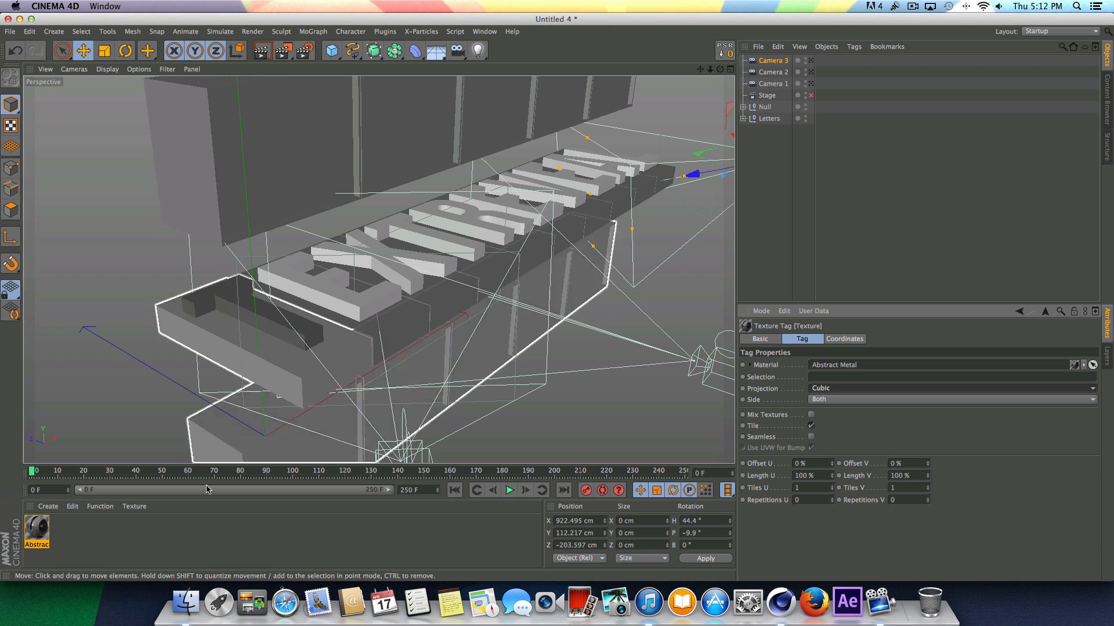
left_click_drag(36, 531, 341, 297)
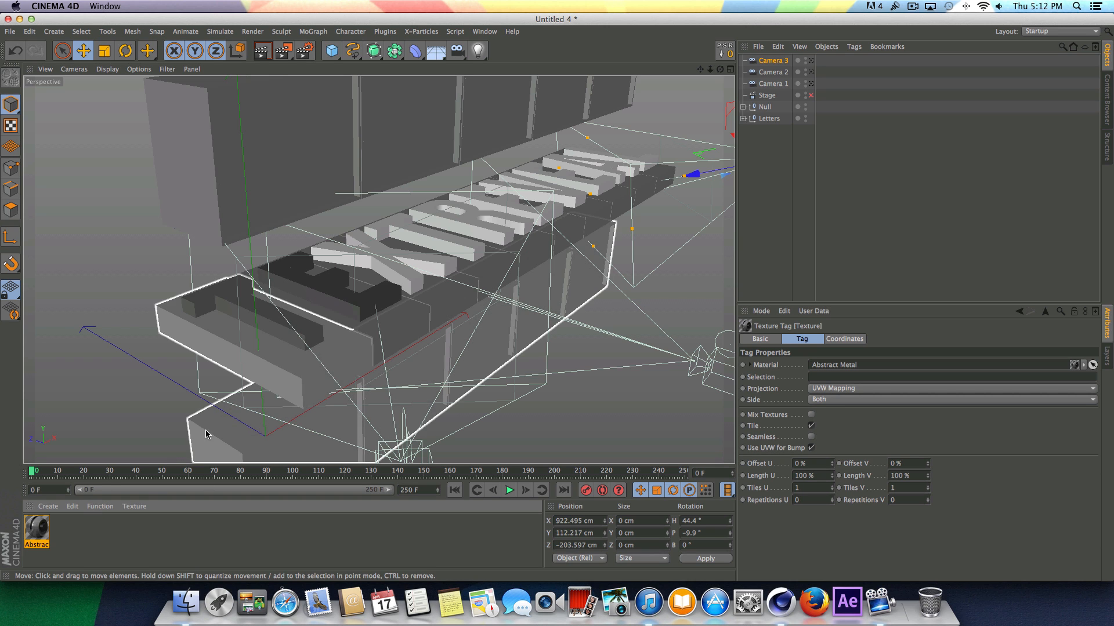
left_click(743, 119)
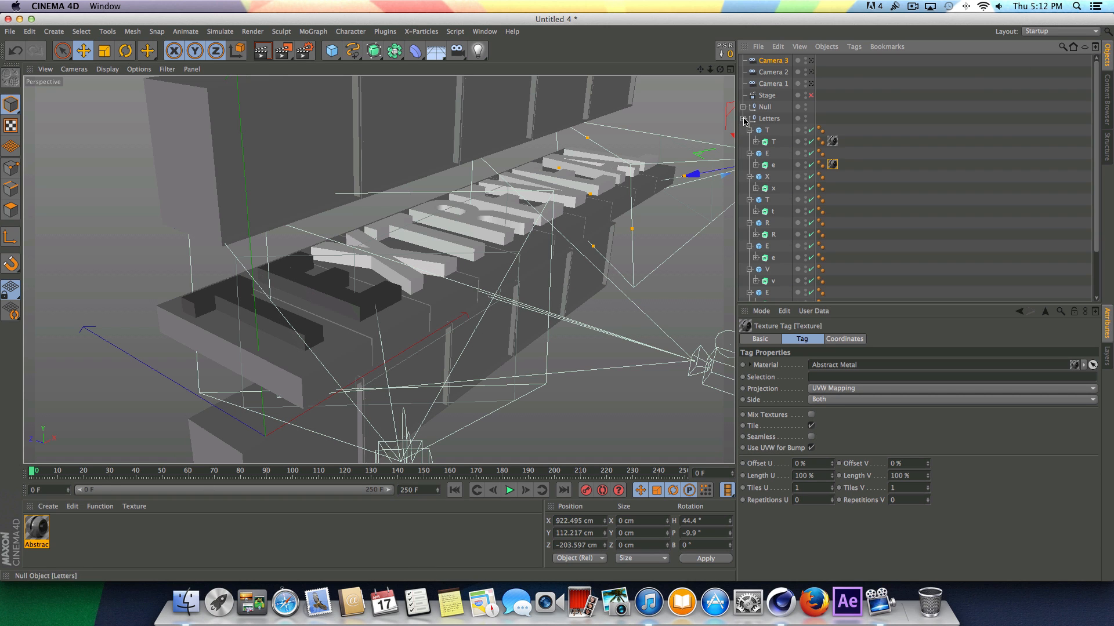
key("Delete")
- Copy the T's cubic Abstract Metal texture tag onto every other extruded letter in the Letters group, through the final L
left_click(833, 141)
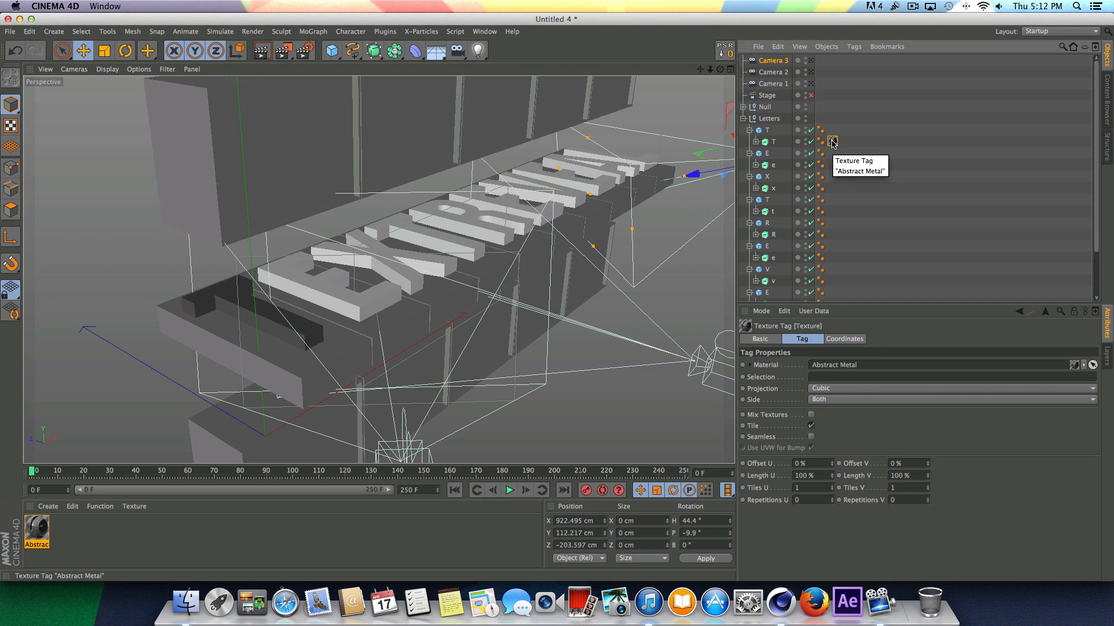
left_click_drag(833, 144, 835, 188)
left_click_drag(834, 188, 833, 235)
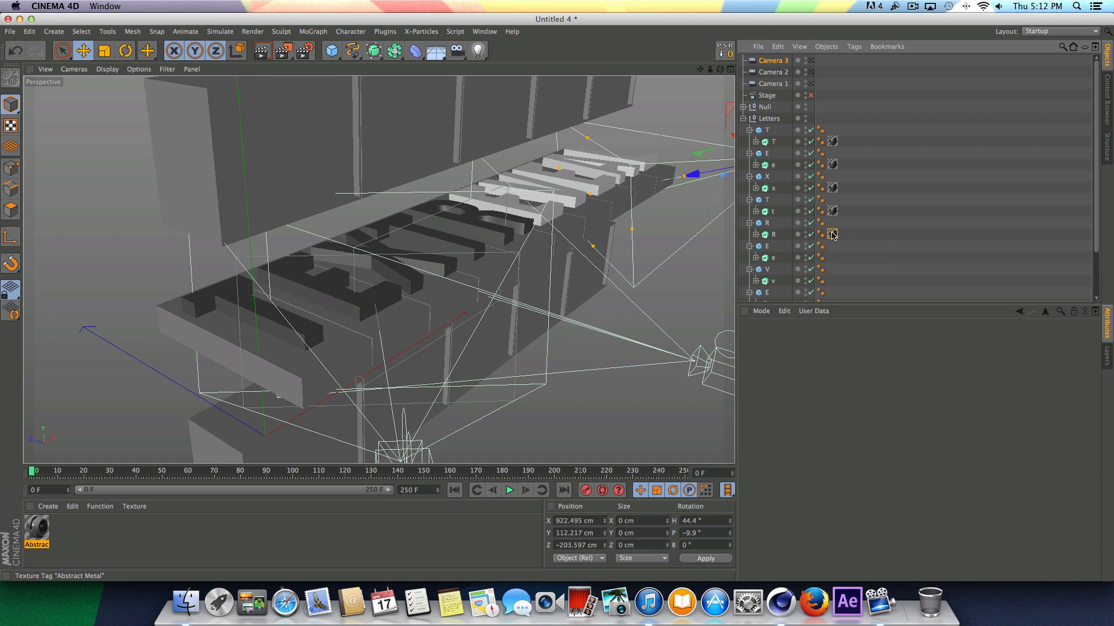
double_click(834, 234)
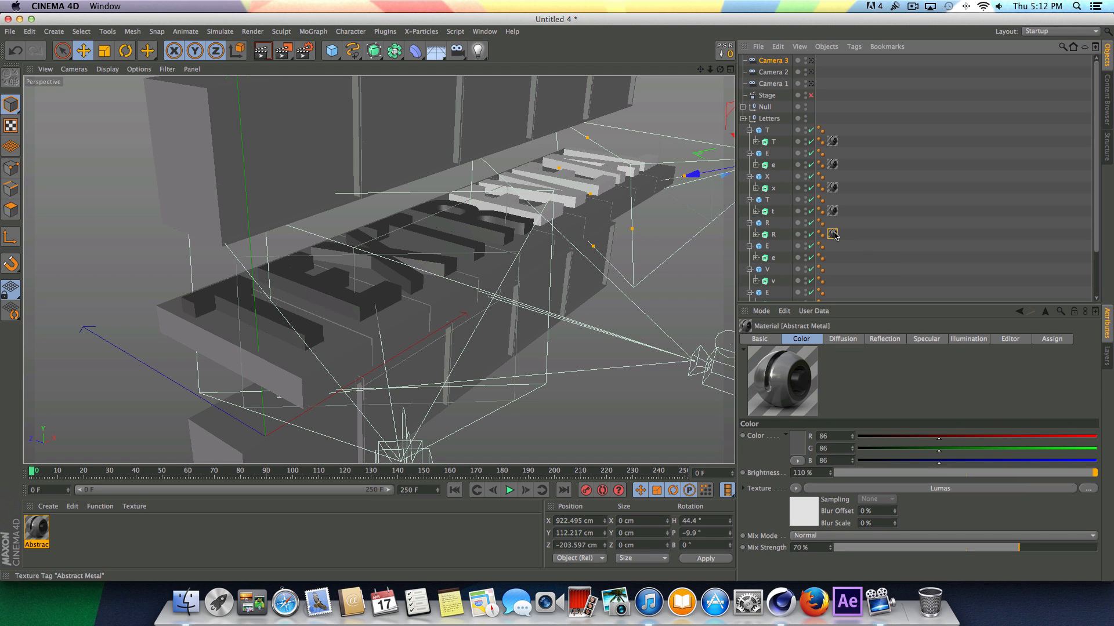
left_click_drag(837, 249, 833, 281, "ctrl")
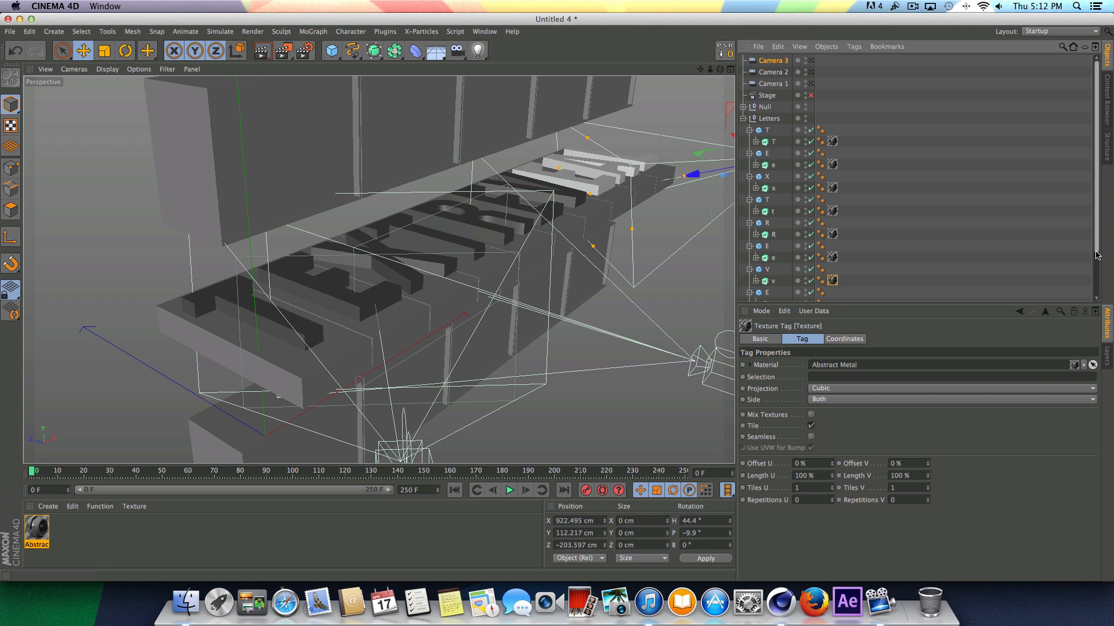
left_click_drag(1095, 255, 1095, 298)
left_click_drag(839, 256, 834, 296, "ctrl")
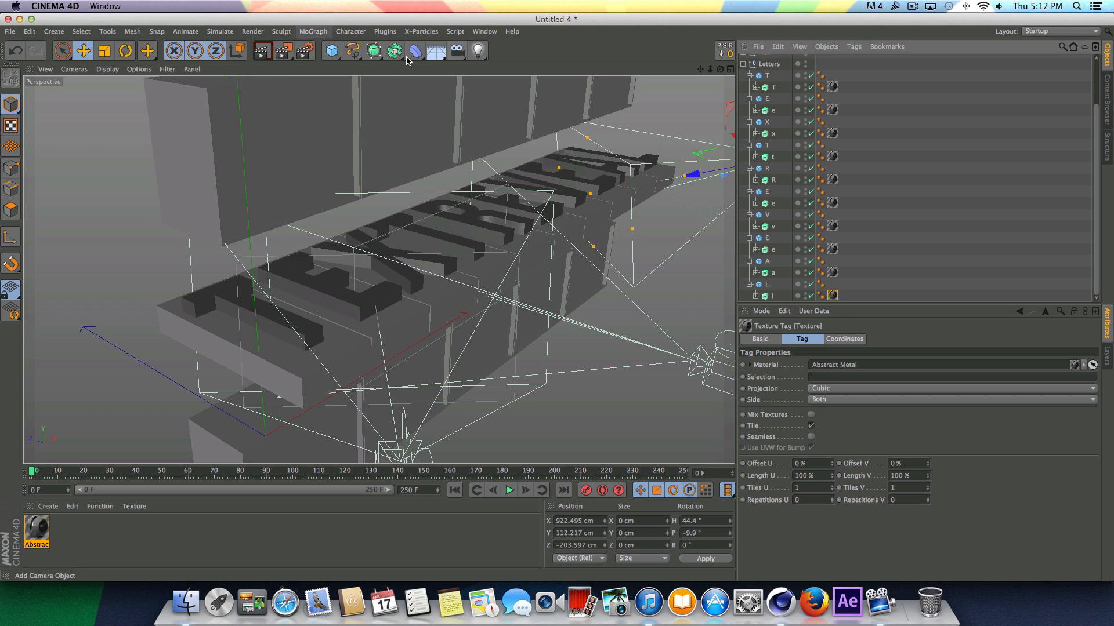
left_click(303, 51)
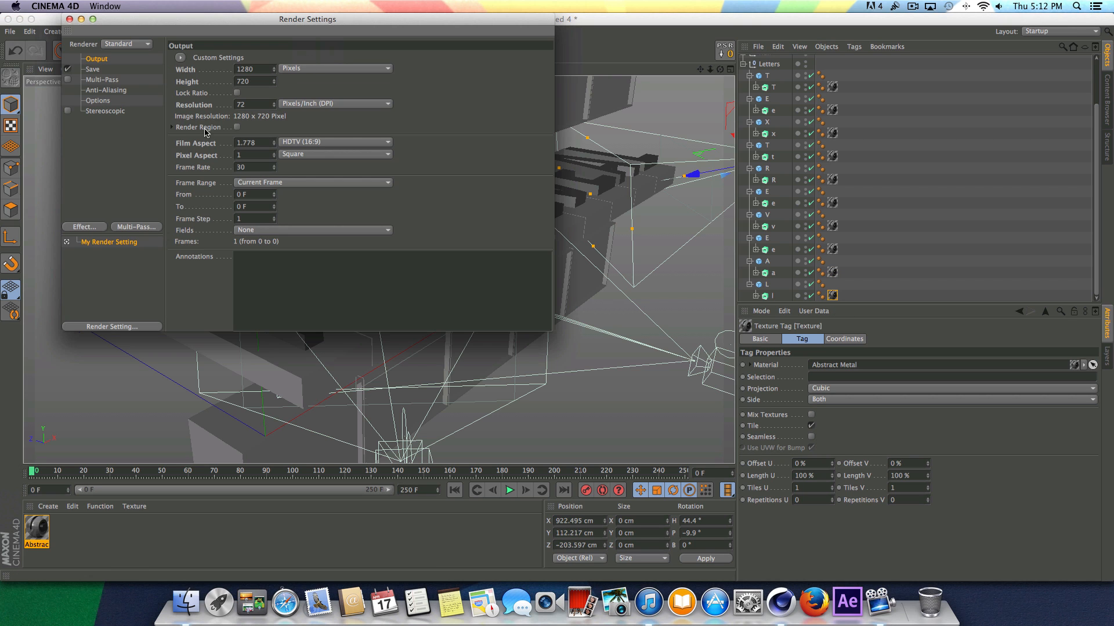
left_click(84, 227)
left_click(156, 281)
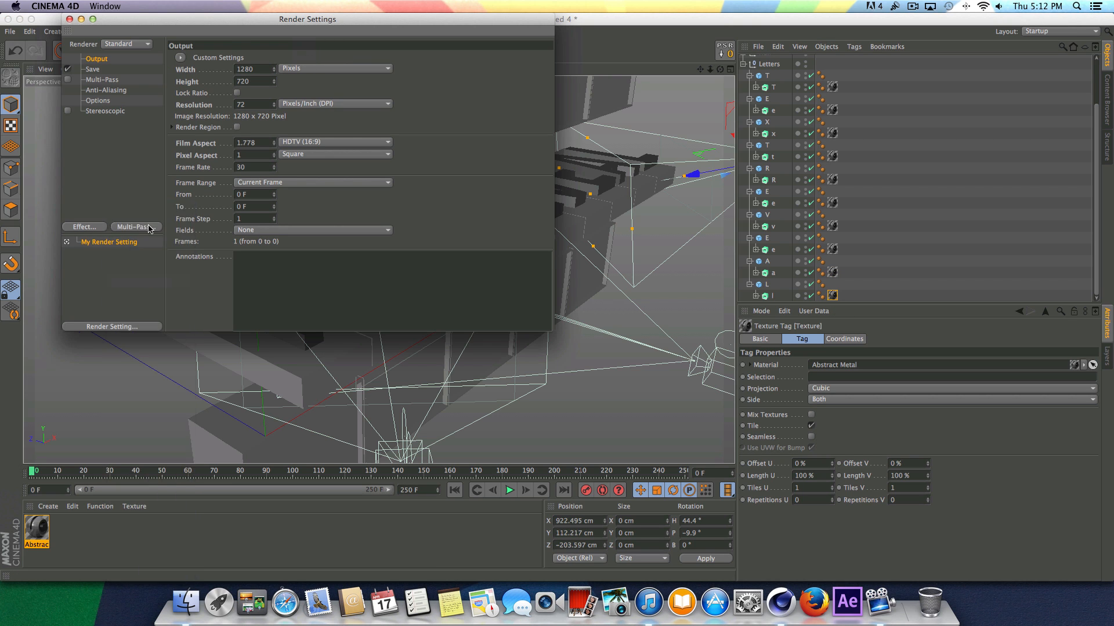
left_click(69, 20)
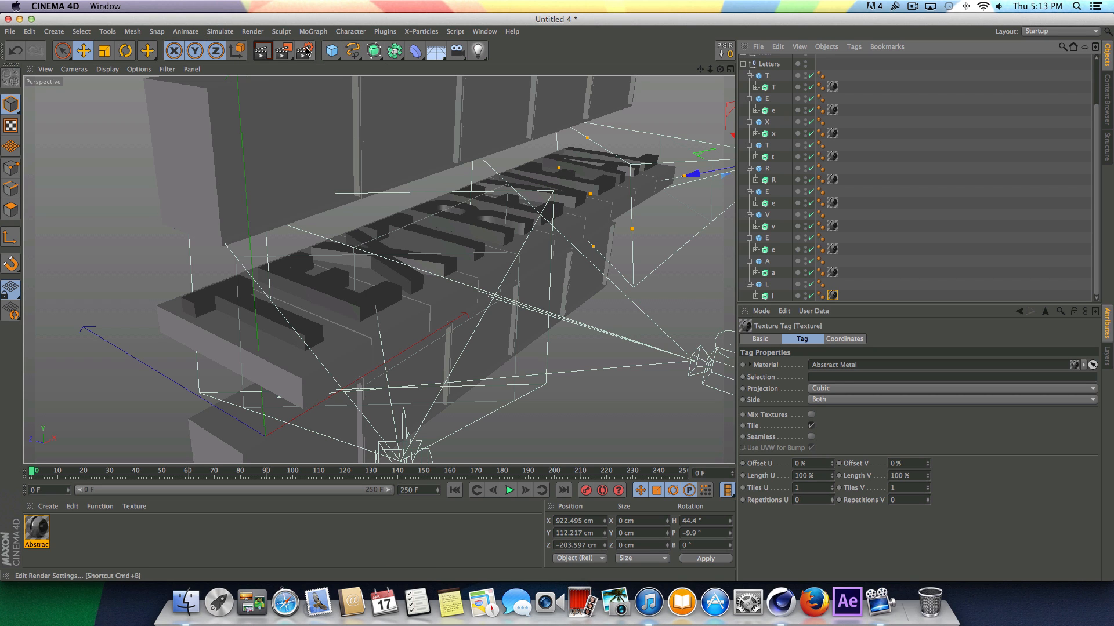
- Render a preview of the metal letters in the perspective view
left_click(261, 51)
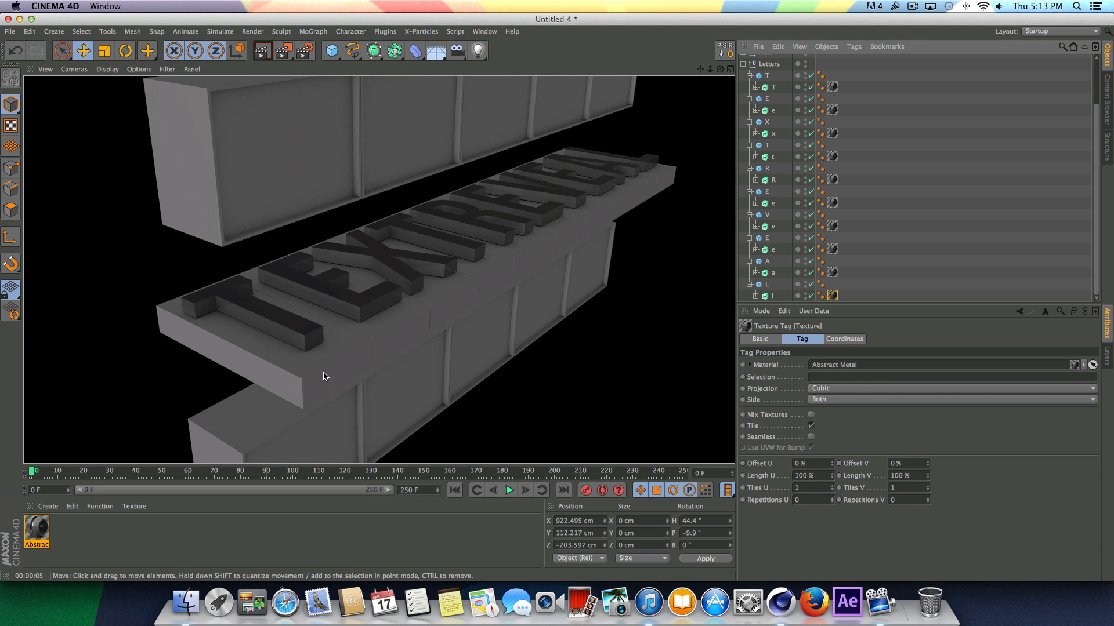
left_click(625, 290)
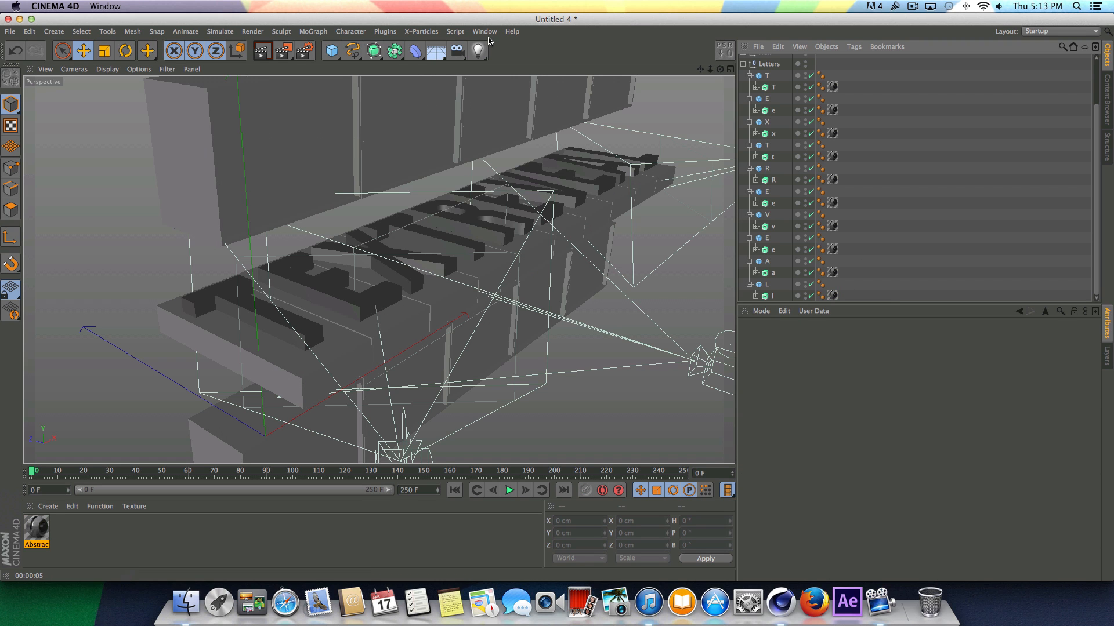
- Add the Simple Wood material from the Free Material Pack presets to the scene and close the Content Browser
left_click(484, 31)
left_click(503, 93)
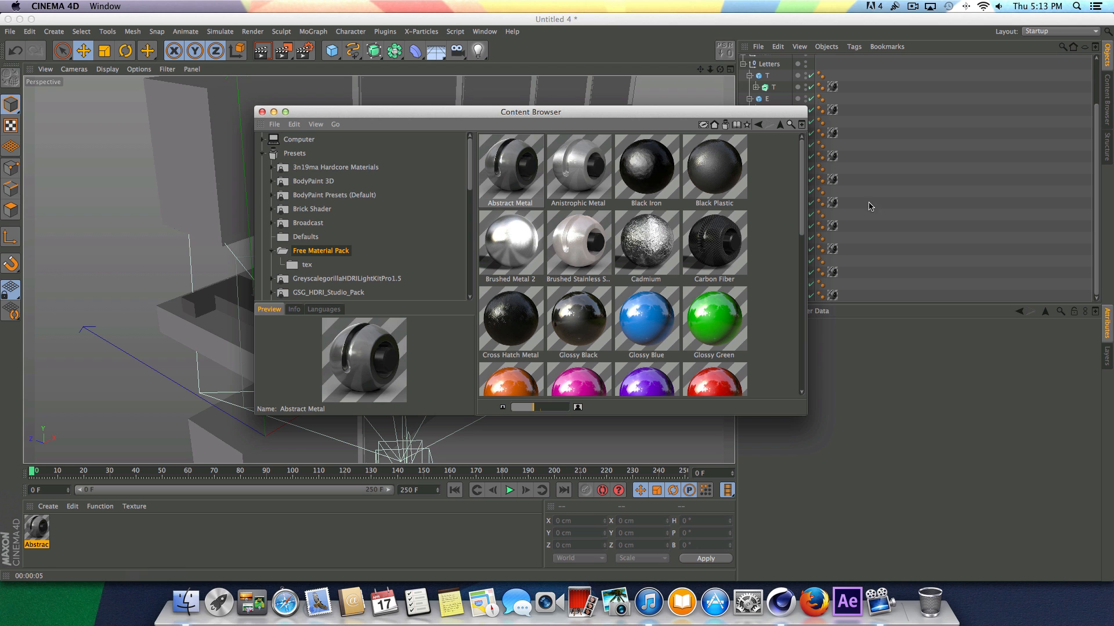
left_click_drag(803, 189, 807, 373)
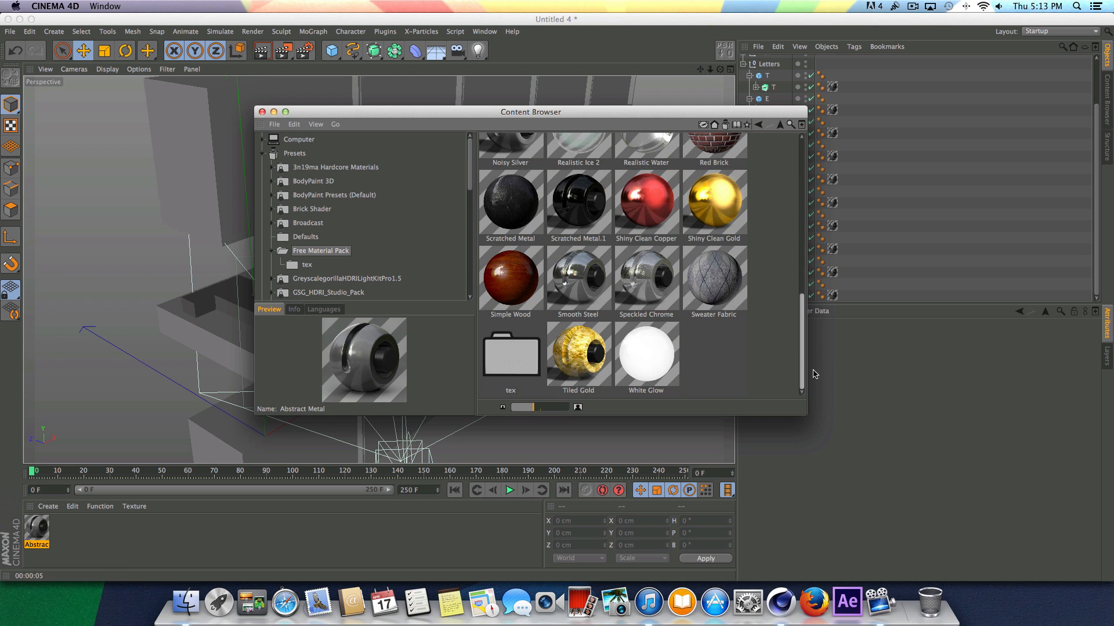
double_click(494, 277)
left_click(261, 111)
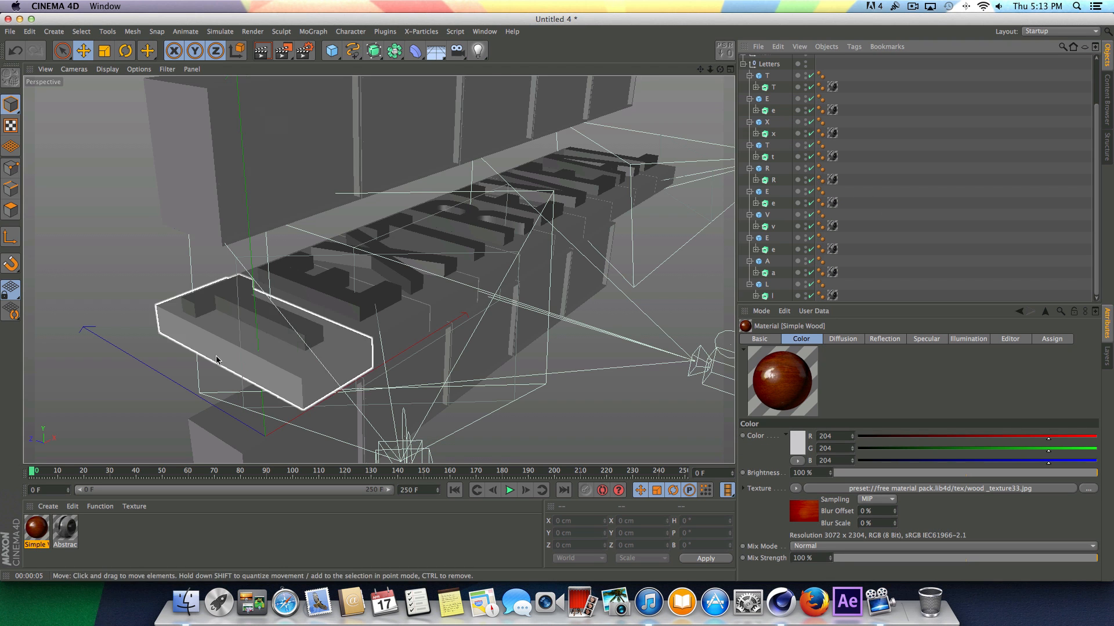
- Apply the Simple Wood material to the cube behind the first T and set its texture projection to Cubic
left_click_drag(37, 529, 295, 385)
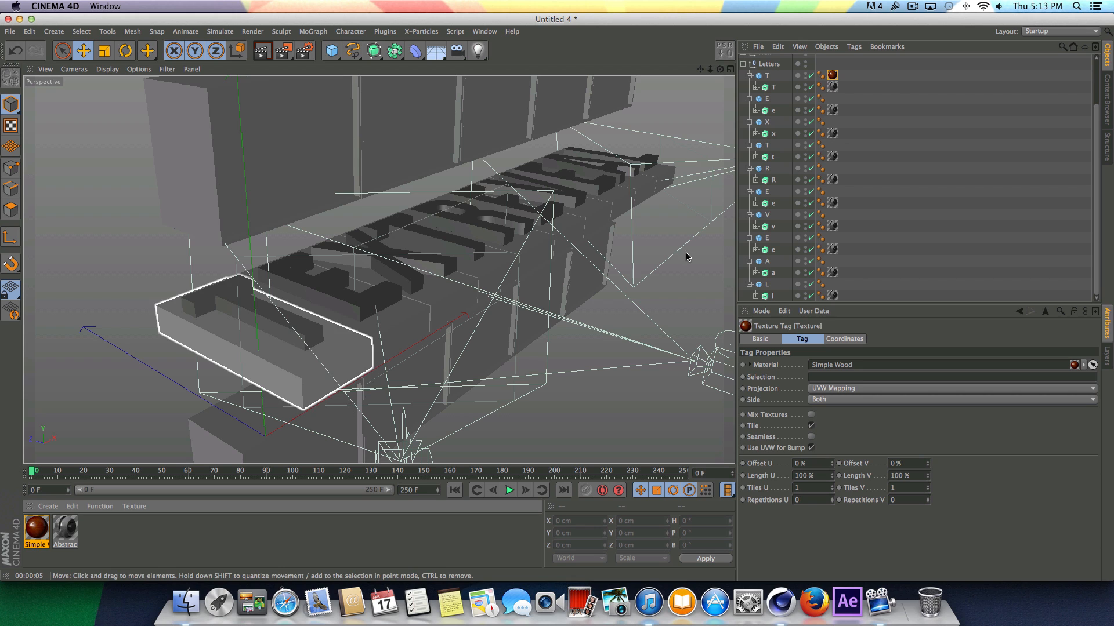
left_click(853, 391)
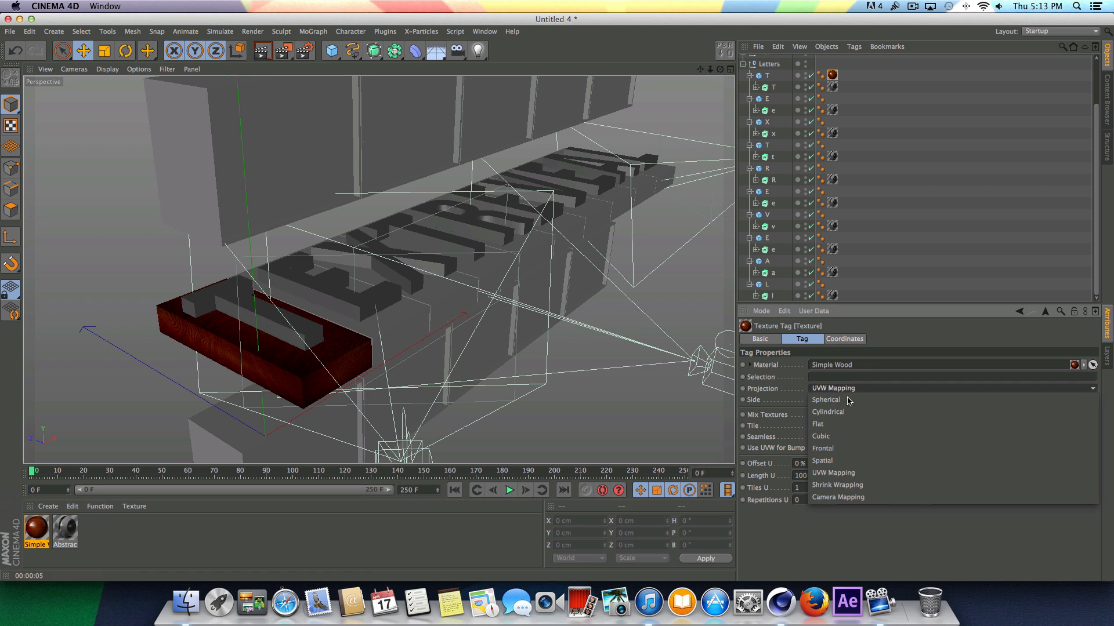
left_click(844, 435)
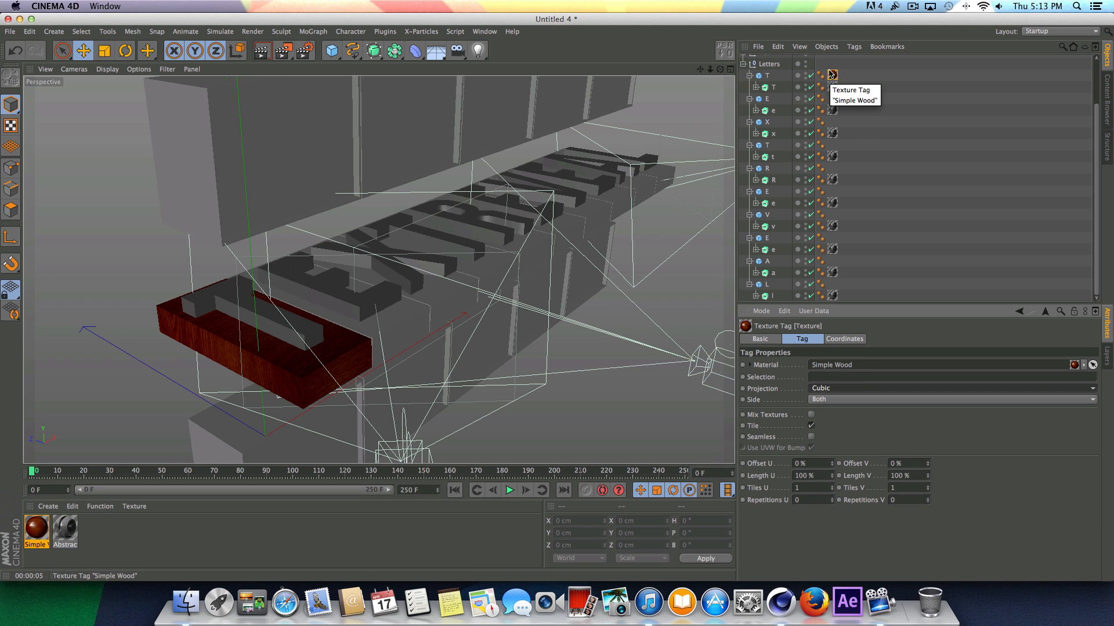
- Copy the cubic Simple Wood texture tag onto every other letter's backing cube in the Letters group, through the final L
left_click_drag(832, 74, 833, 169, "ctrl")
left_click_drag(832, 168, 834, 193, "ctrl")
left_click_drag(832, 192, 833, 261, "ctrl")
left_click_drag(832, 261, 833, 284, "ctrl")
- Render a preview of the wood-textured cubes and play the animation up to frame 51
left_click(260, 52)
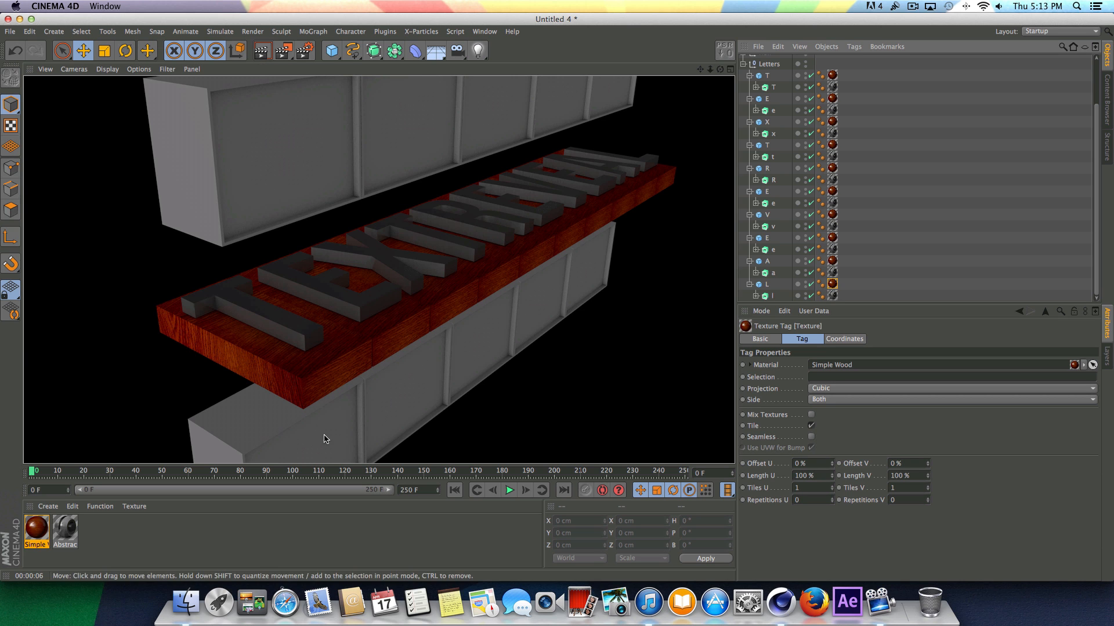
left_click(511, 490)
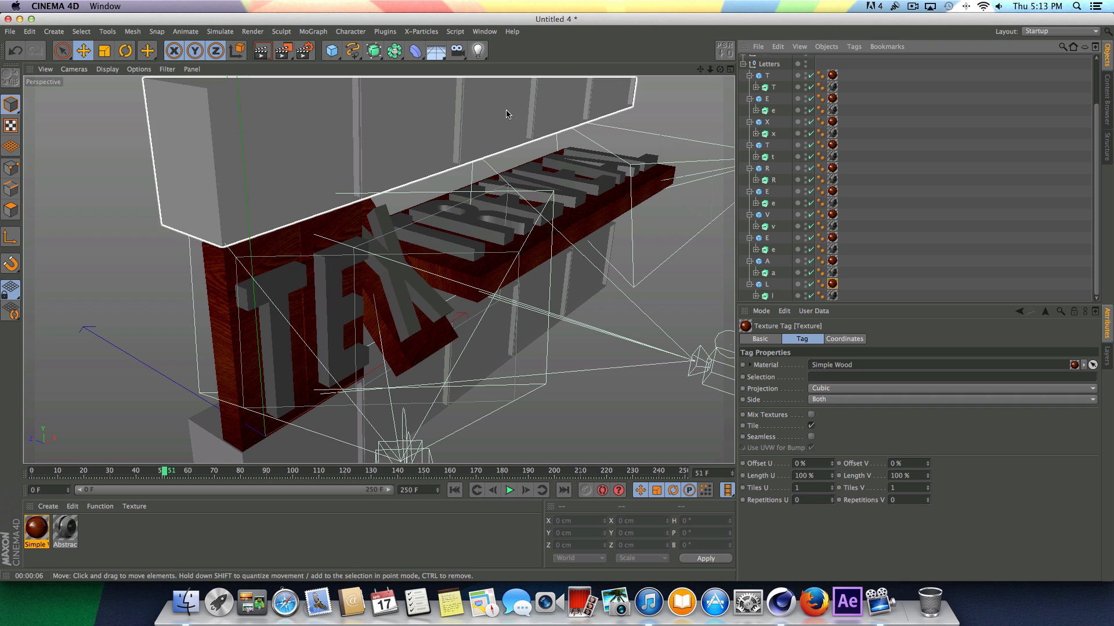
- Add an area light and place it in front of the text at about X 427 cm, Z -482 cm
left_click_drag(713, 67, 708, 68)
left_click(479, 51)
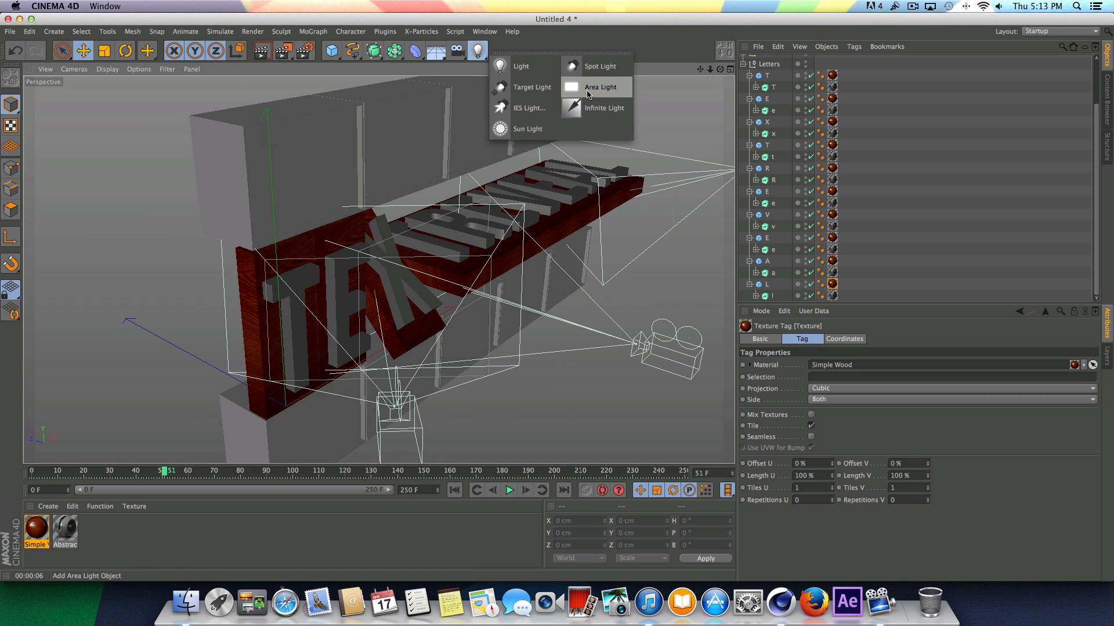
left_click(588, 87)
left_click_drag(255, 403, 513, 453)
scroll(460, 320, "down", 6)
left_click_drag(555, 398, 647, 348)
left_click_drag(528, 321, 599, 336)
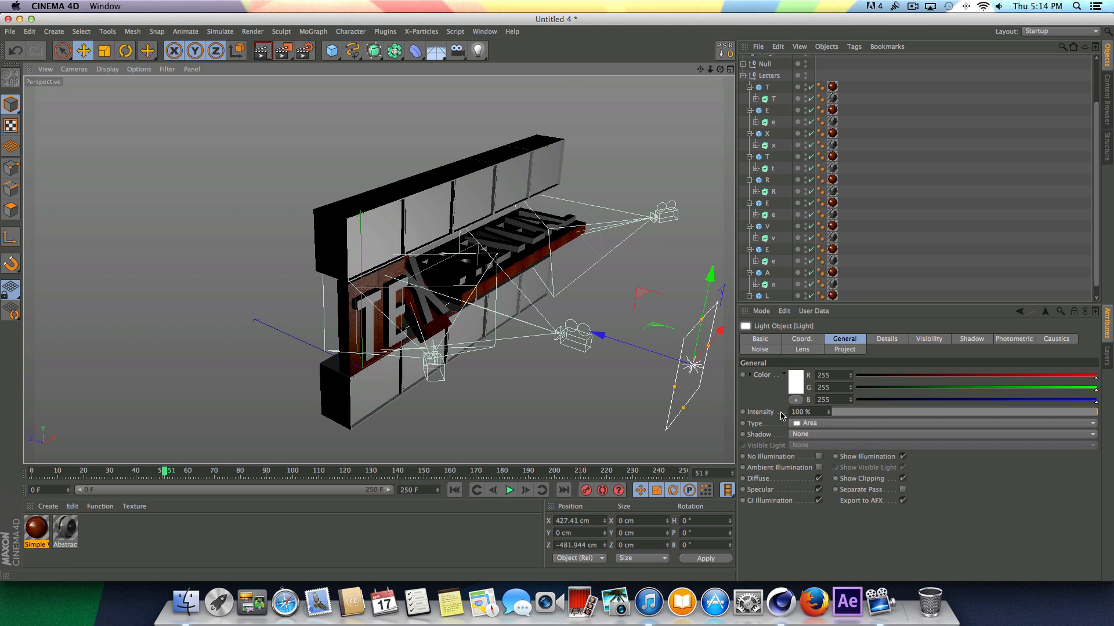
- Give the area light Shadow Maps (Soft) shadows and an Inverse Square Clamped falloff with its radius enlarged to reach the first letters
left_click(805, 435)
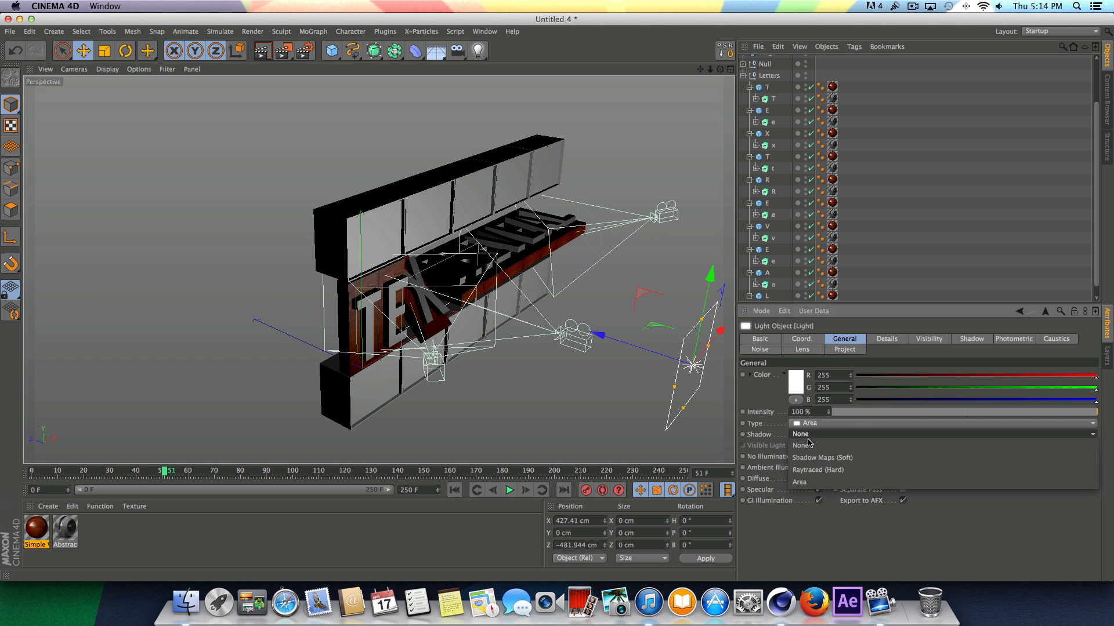
left_click(822, 465)
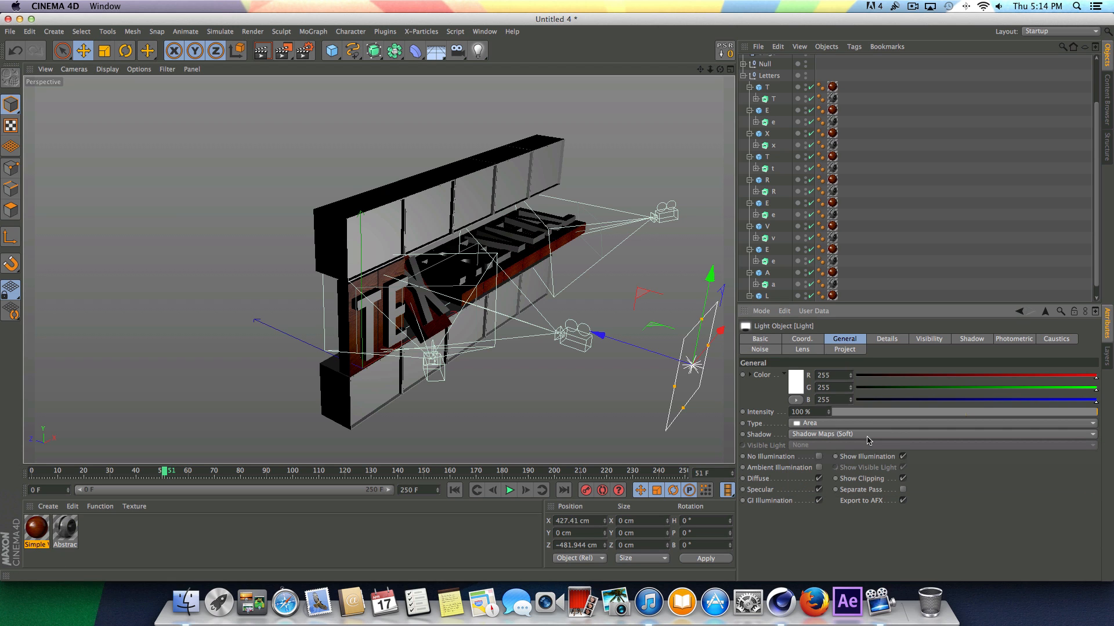
left_click(930, 340)
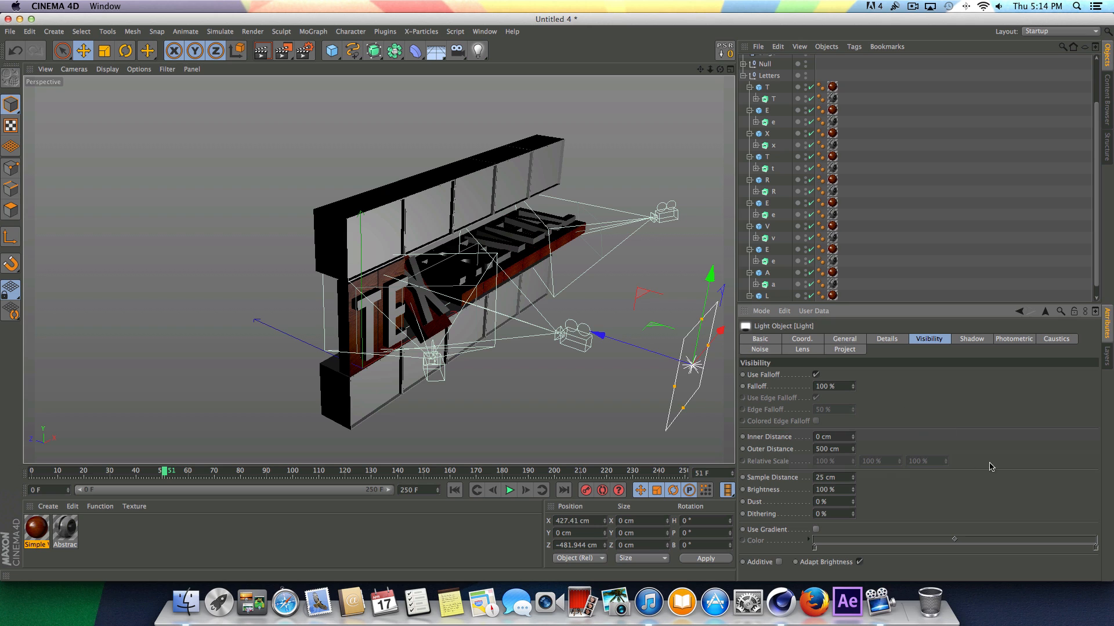
left_click(889, 342)
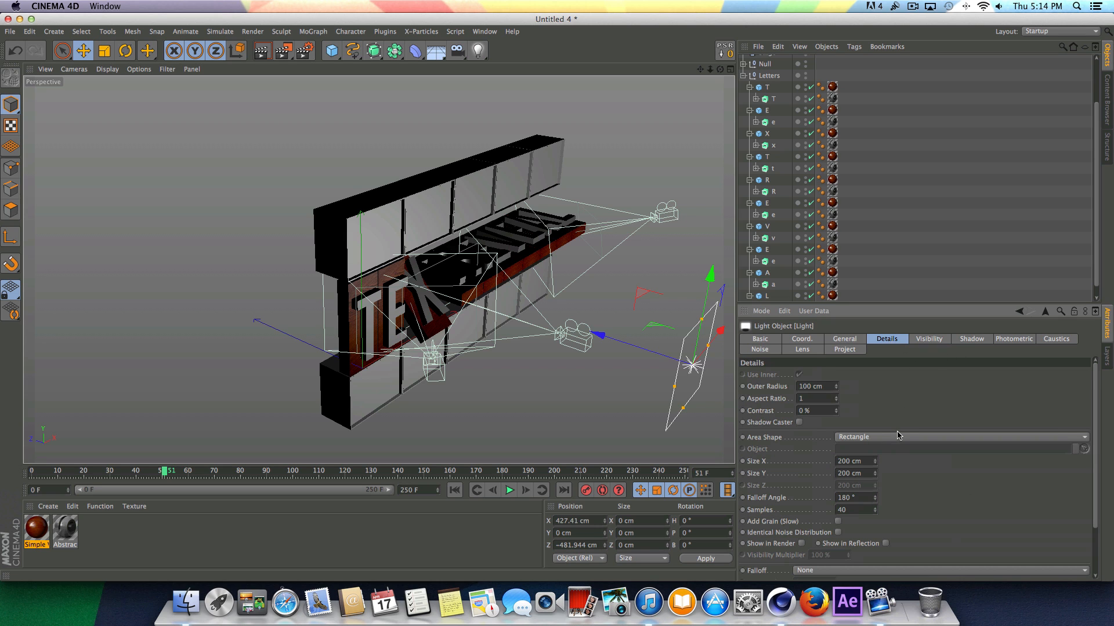
scroll(1098, 442, "down", 3)
left_click(908, 510)
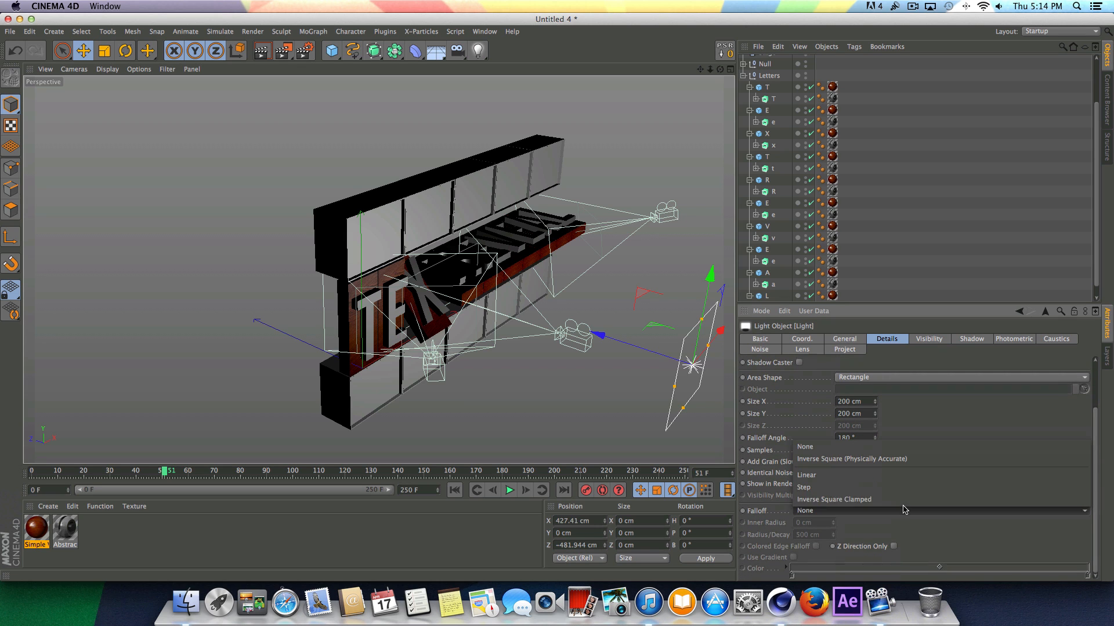
left_click(858, 499)
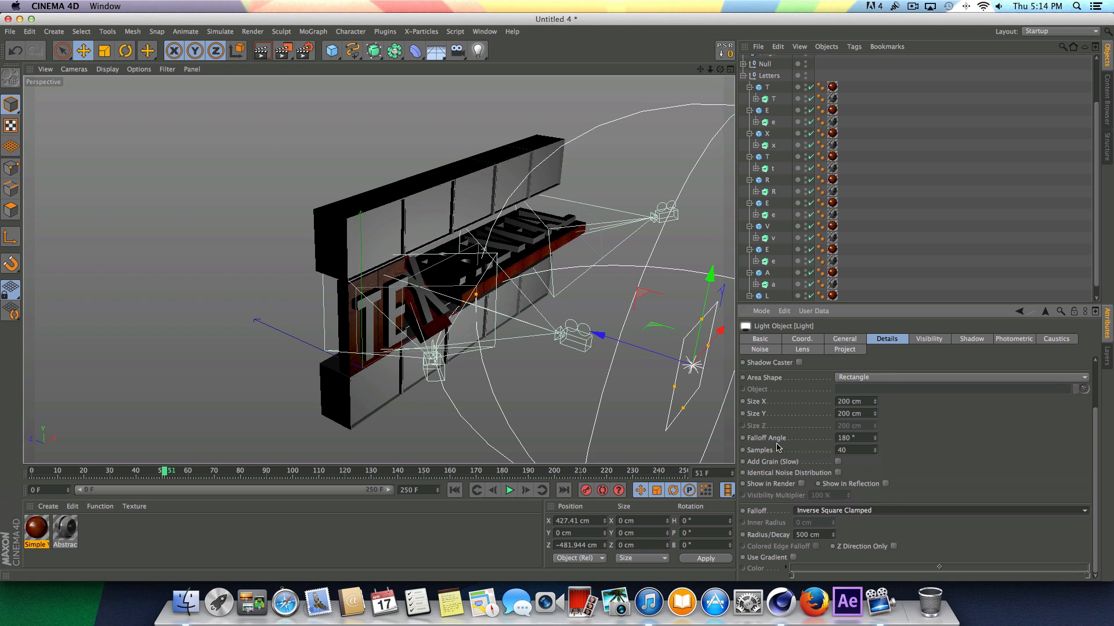
left_click_drag(475, 300, 504, 344)
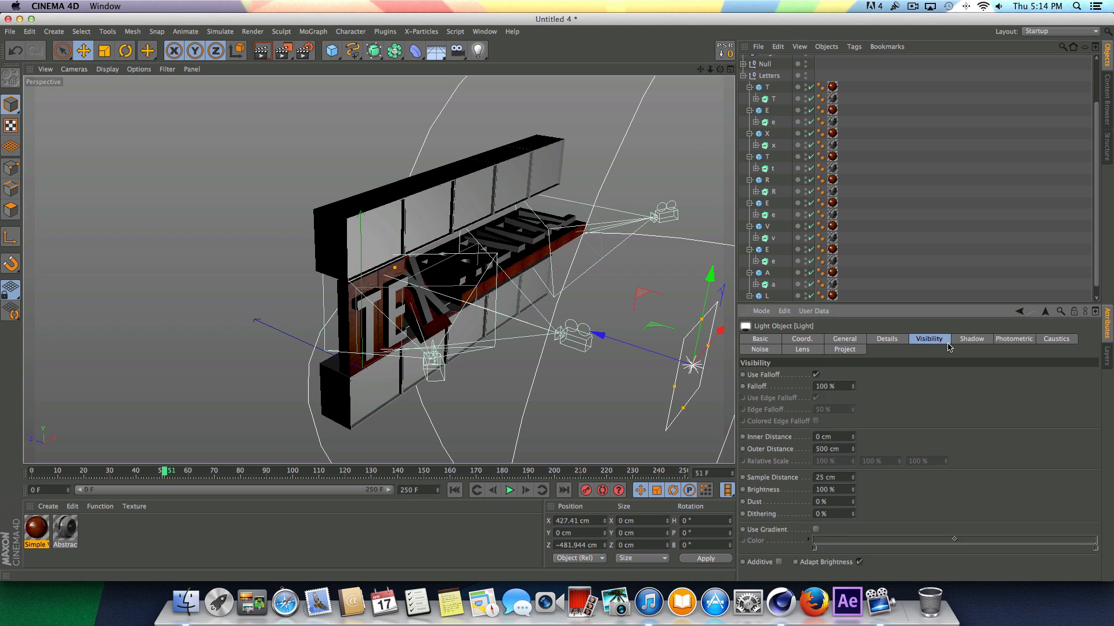
- Enable surface caustics on the area light, leaving volume caustics off
left_click(971, 340)
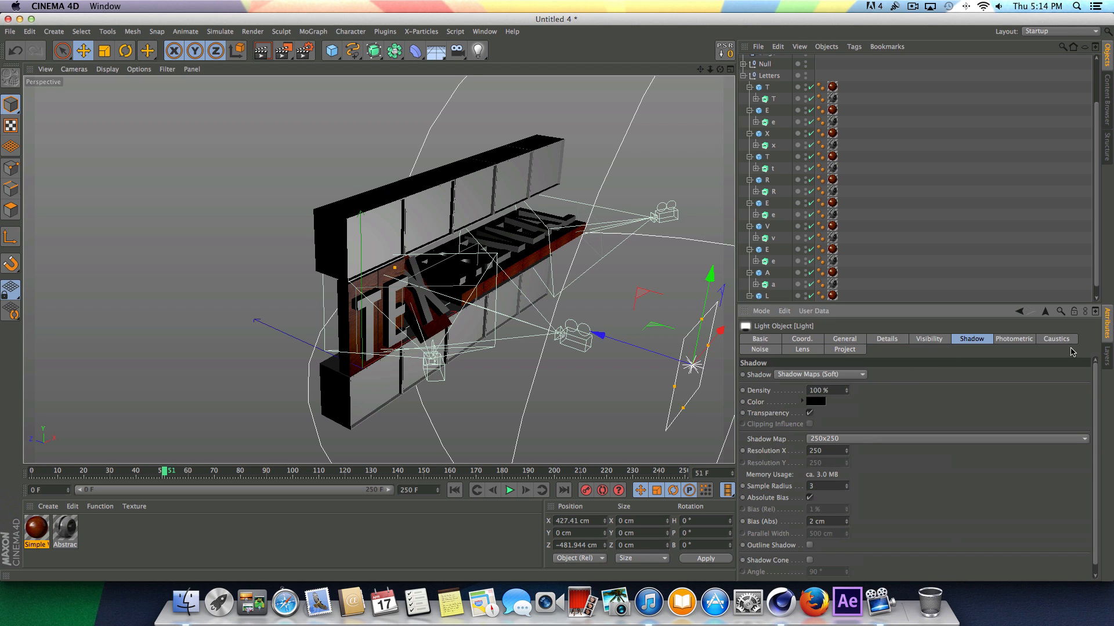
left_click(1041, 342)
left_click(805, 374)
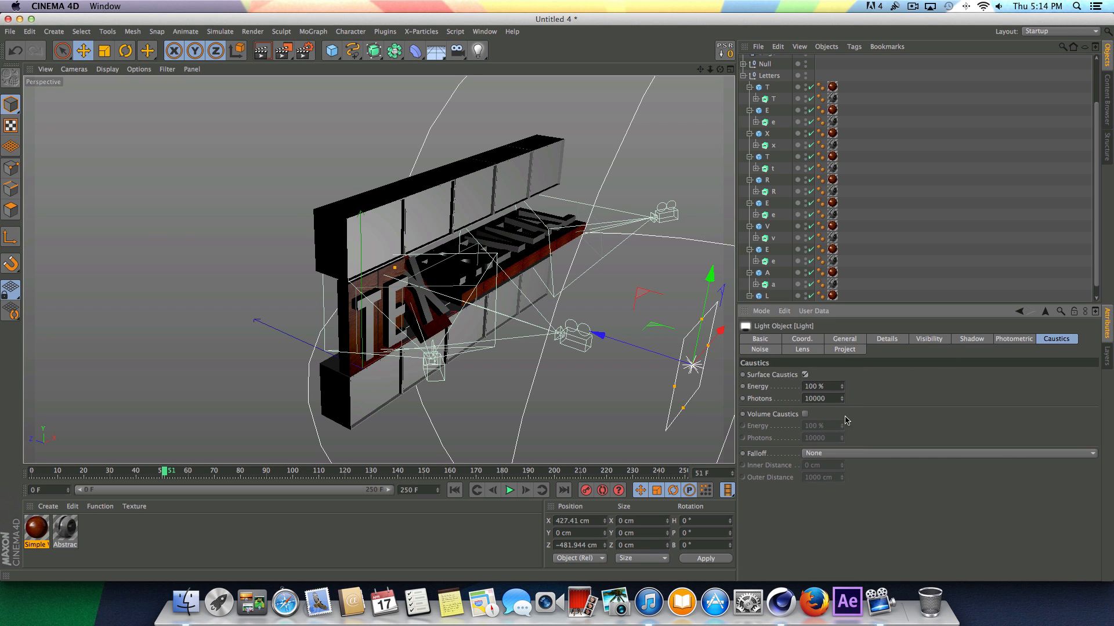
left_click(804, 374)
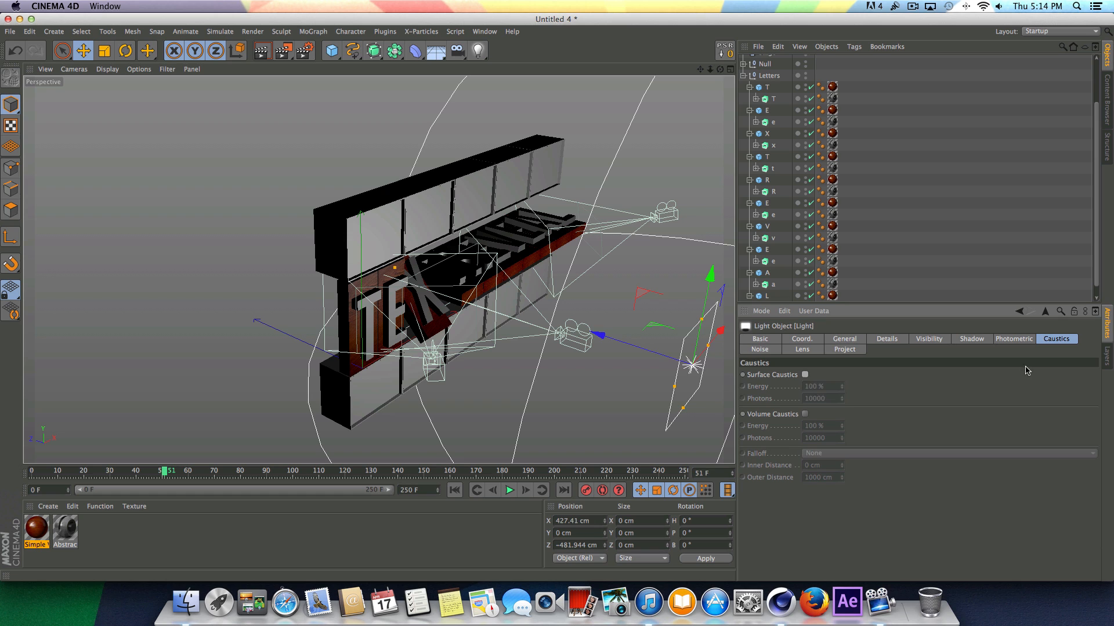
left_click(805, 375)
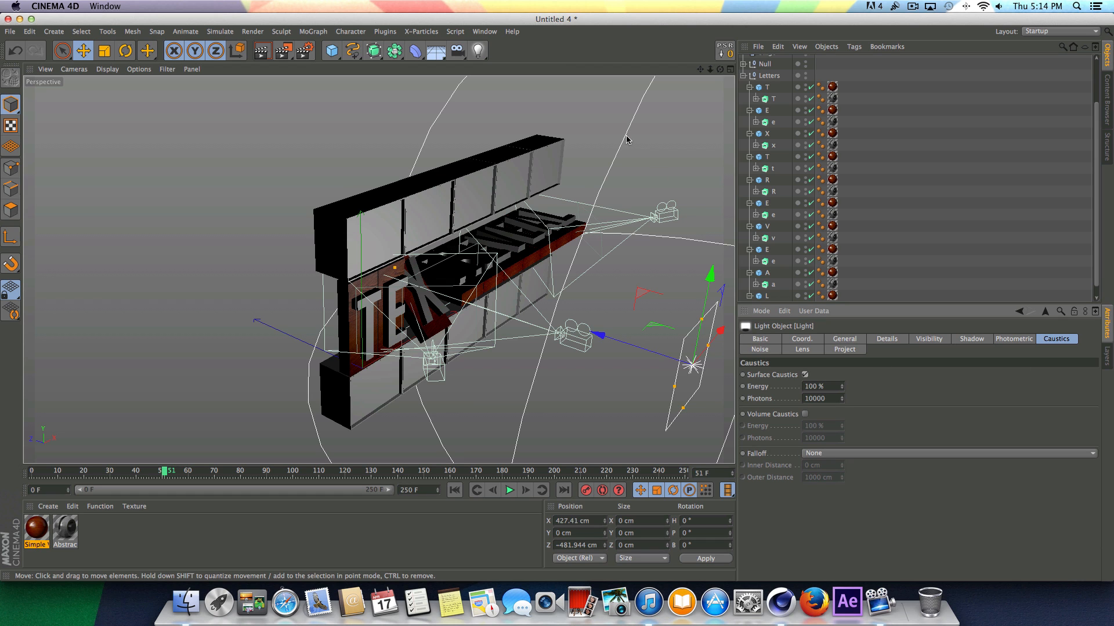
- Enable the Stage object, play the animation from the start to frame 35 and render a preview of the lighting
left_click(456, 490)
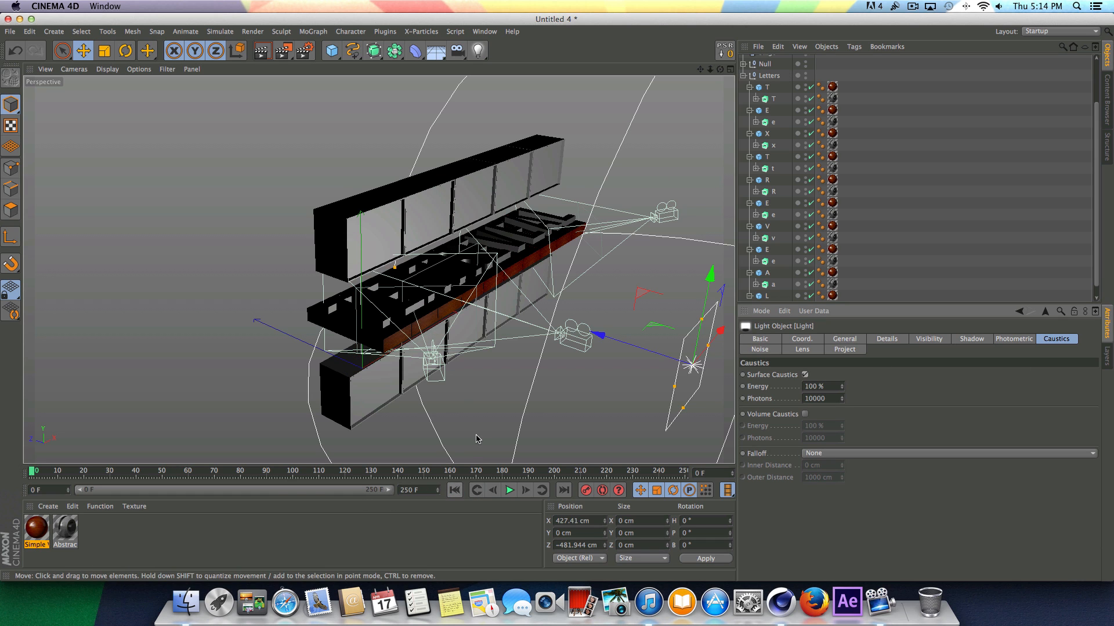
left_click(742, 76)
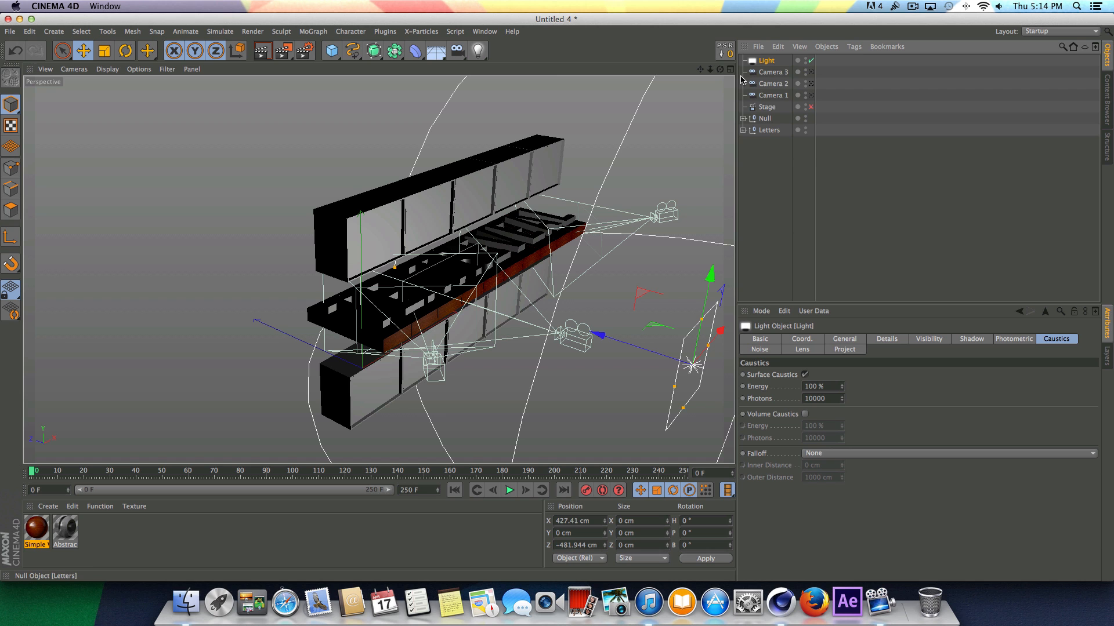
left_click(811, 107)
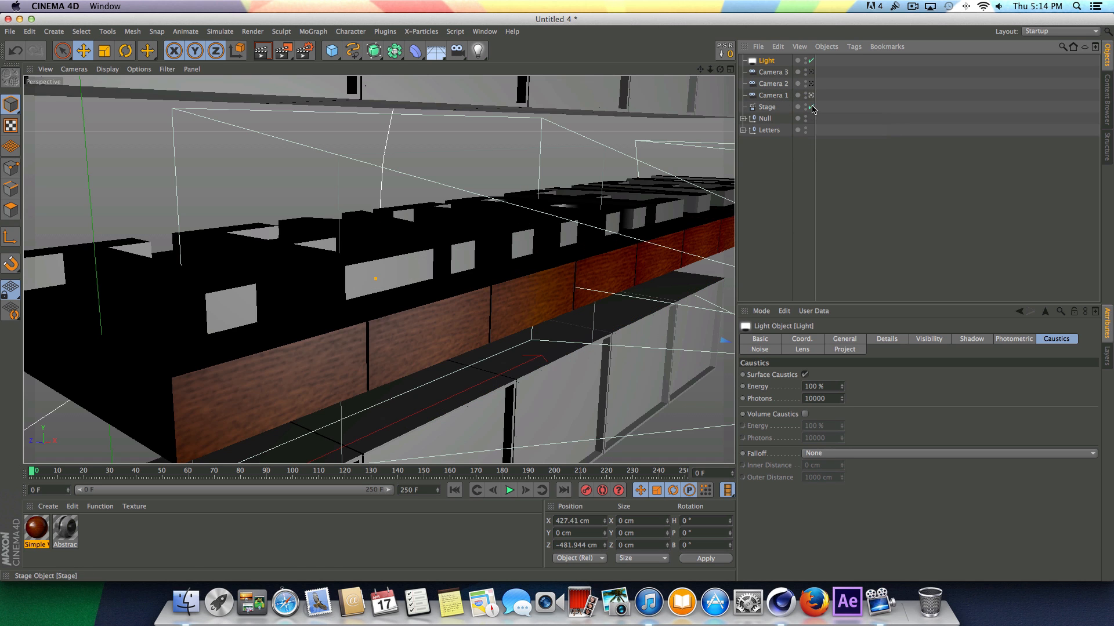
left_click(525, 491)
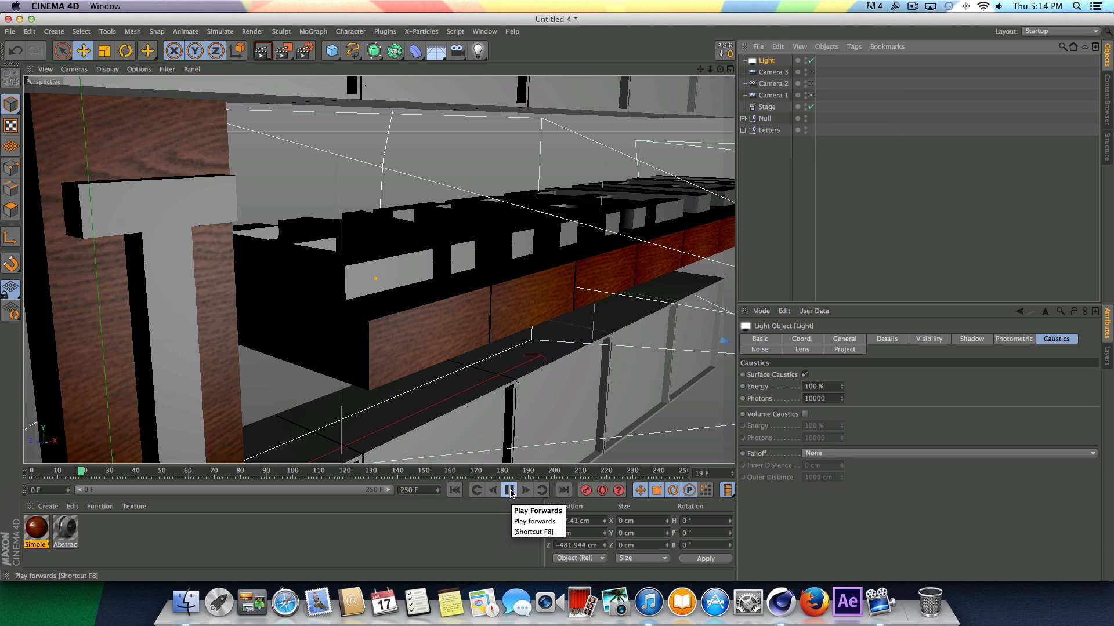
left_click(262, 52)
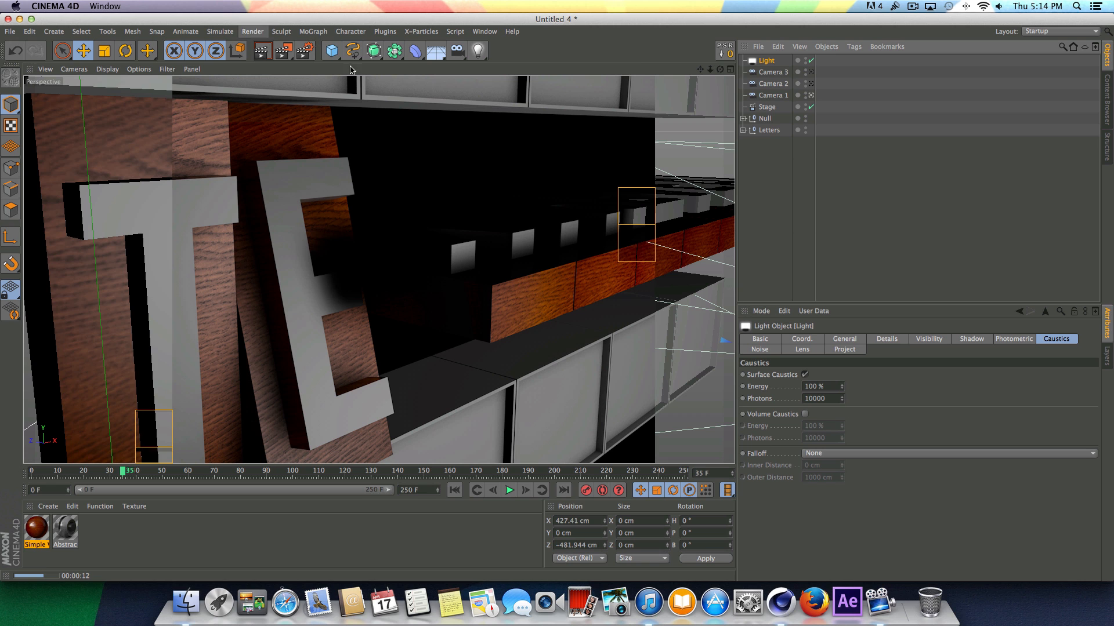
- Disable the Stage object at the animation start, move the area light to about X -18 cm and rotate its heading to about -45.7°
left_click(454, 490)
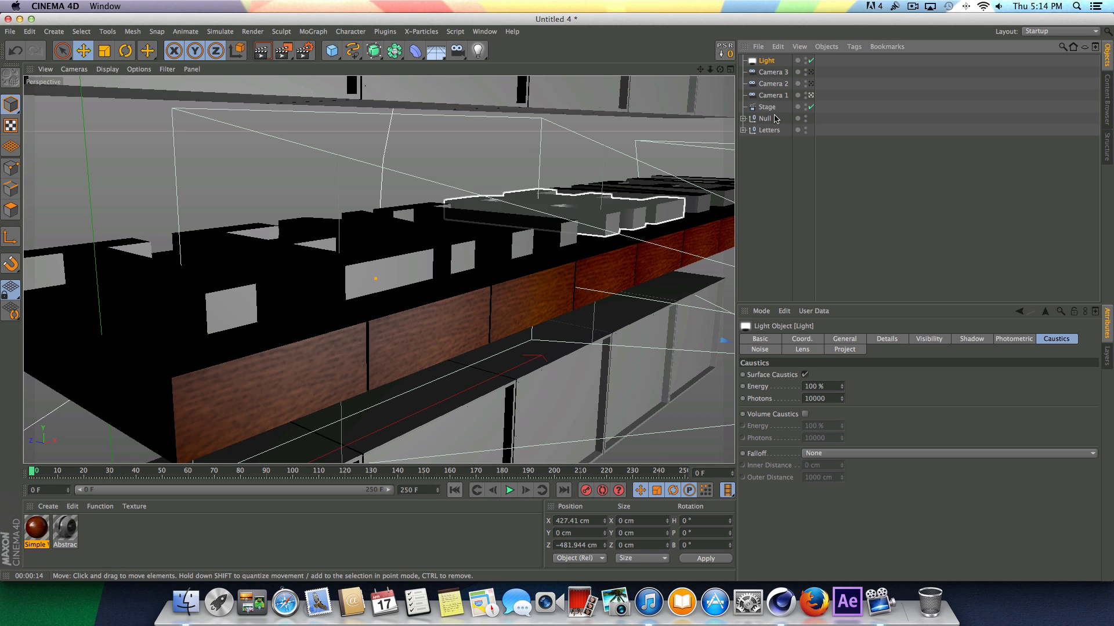
left_click(811, 106)
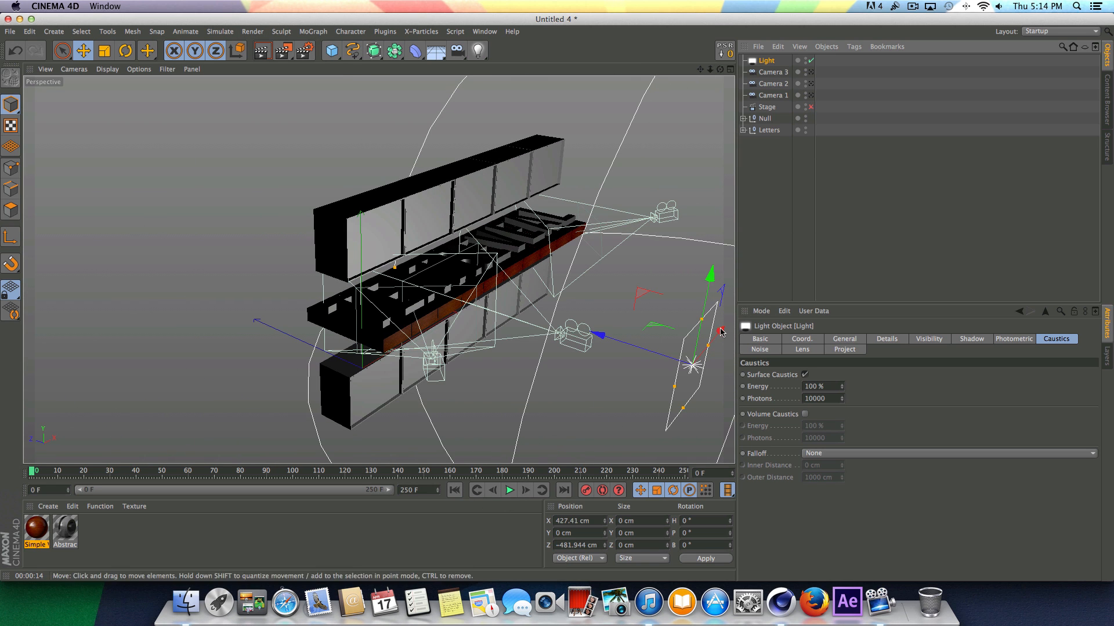
left_click_drag(696, 358, 623, 404)
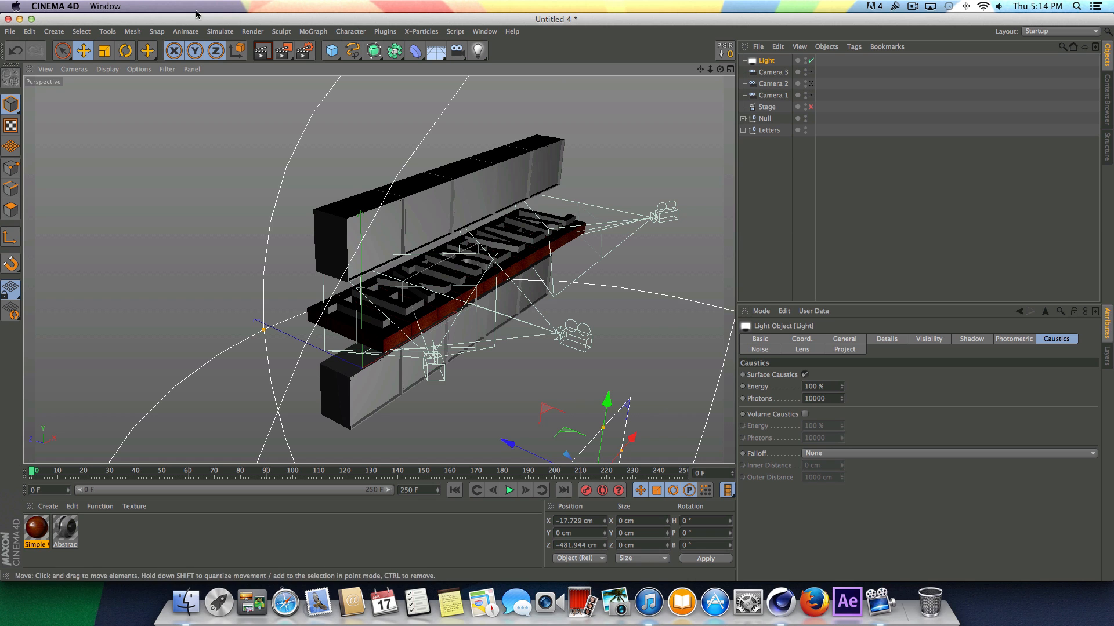
left_click(133, 51)
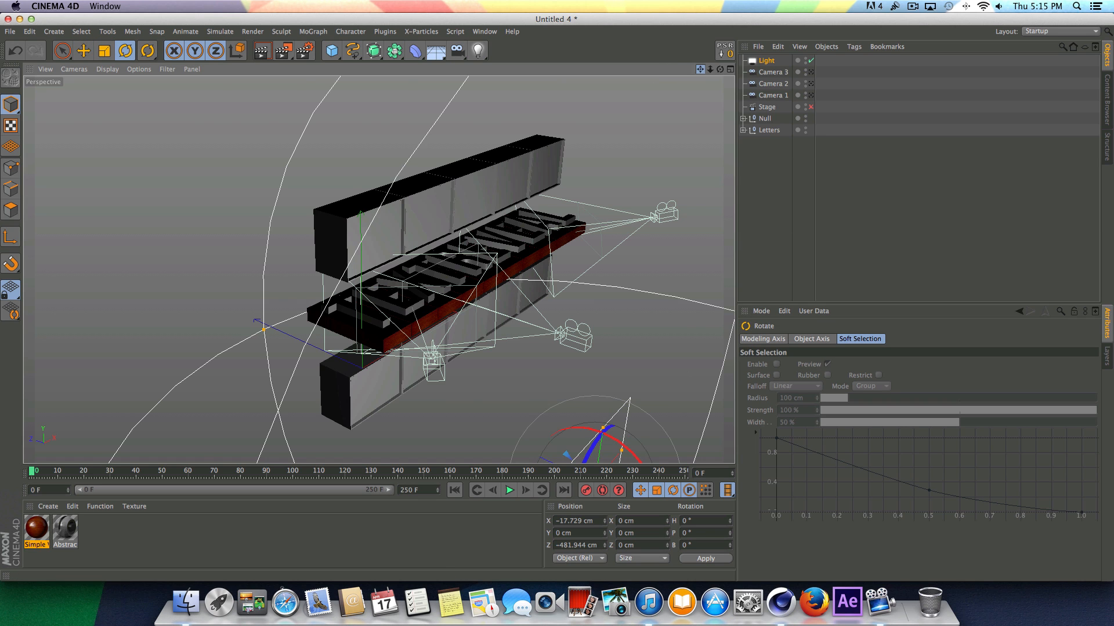
left_click_drag(700, 69, 620, 3)
left_click_drag(555, 356, 506, 360)
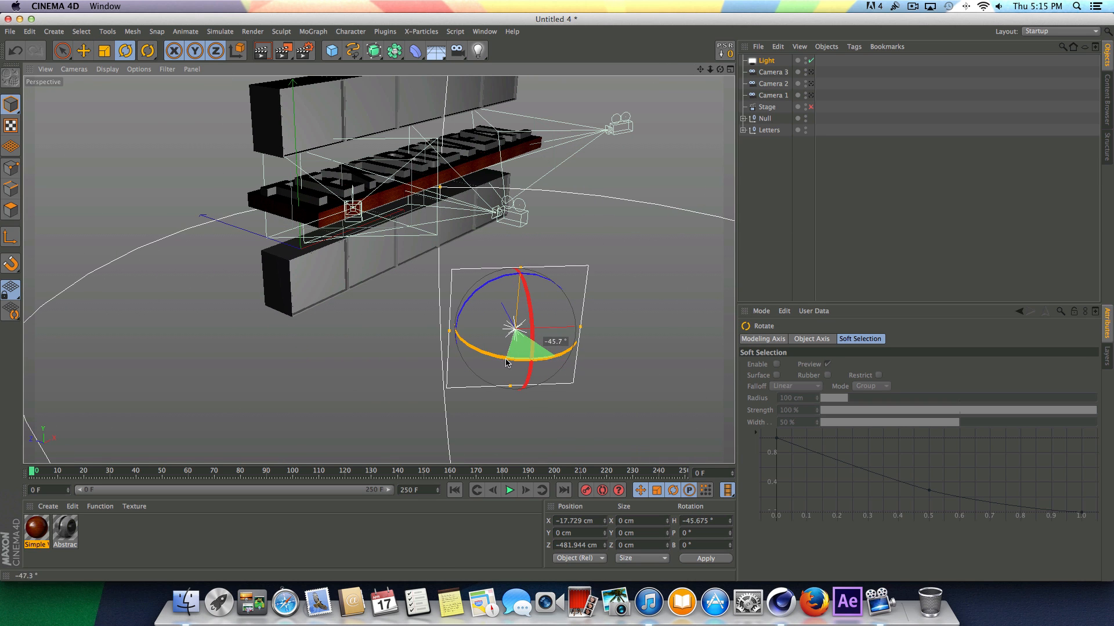
- Move the area light closer to the first letters and higher, to about X -174 cm, Y 172 cm, Z -322 cm
key("e")
left_click_drag(610, 327, 457, 327)
left_click_drag(365, 241, 365, 127)
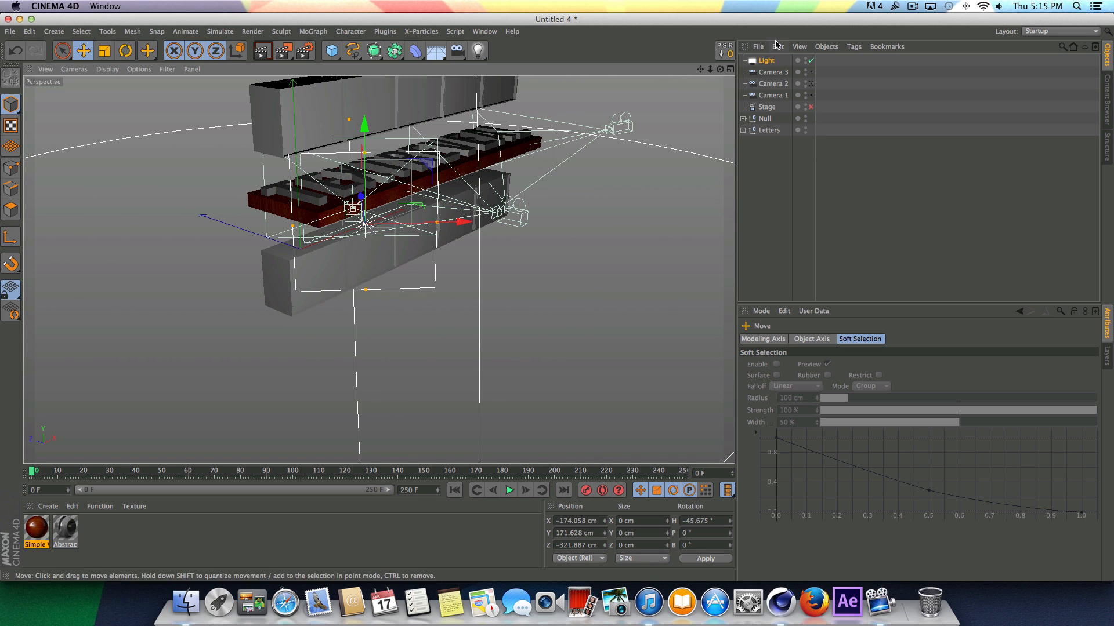
- Add a spot light and place it beyond the last letters at about X 799 cm, Y 138 cm, Z -599 cm
left_click_drag(719, 69, 641, 70)
left_click_drag(477, 51, 507, 66)
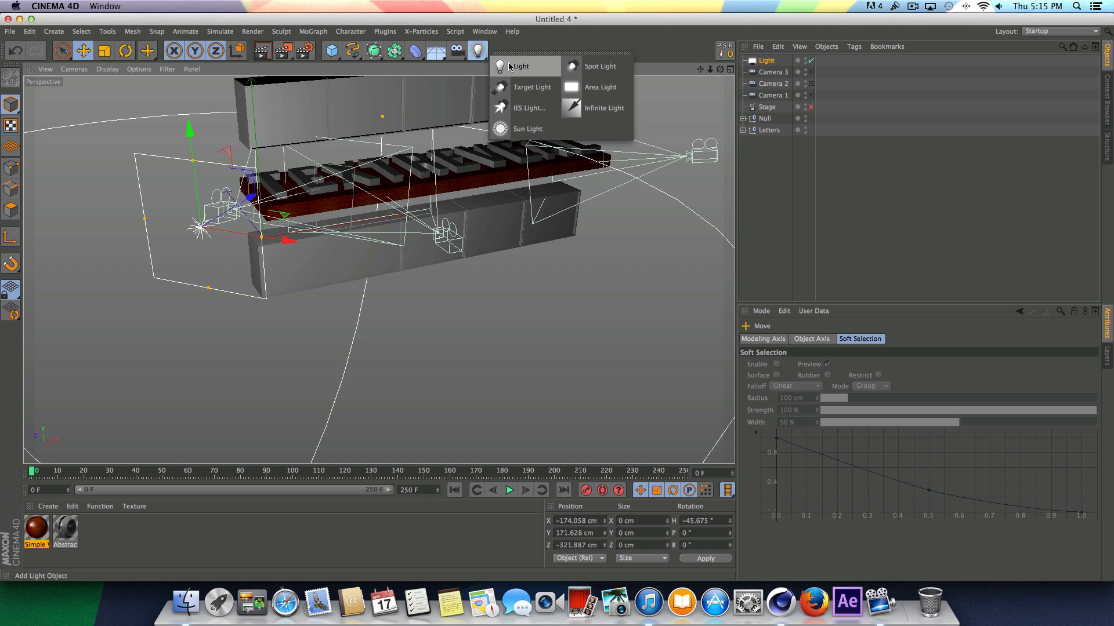
left_click_drag(576, 72, 576, 72)
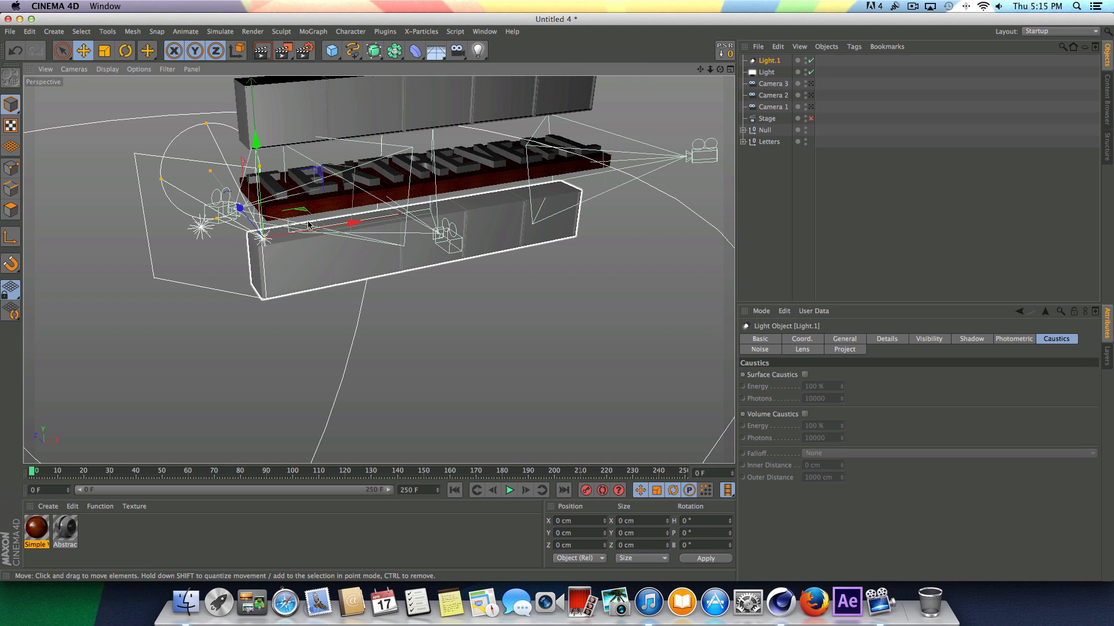
left_click_drag(340, 226, 733, 292)
left_click_drag(700, 69, 579, 72)
left_click_drag(695, 284, 746, 271)
left_click_drag(676, 170, 666, 110)
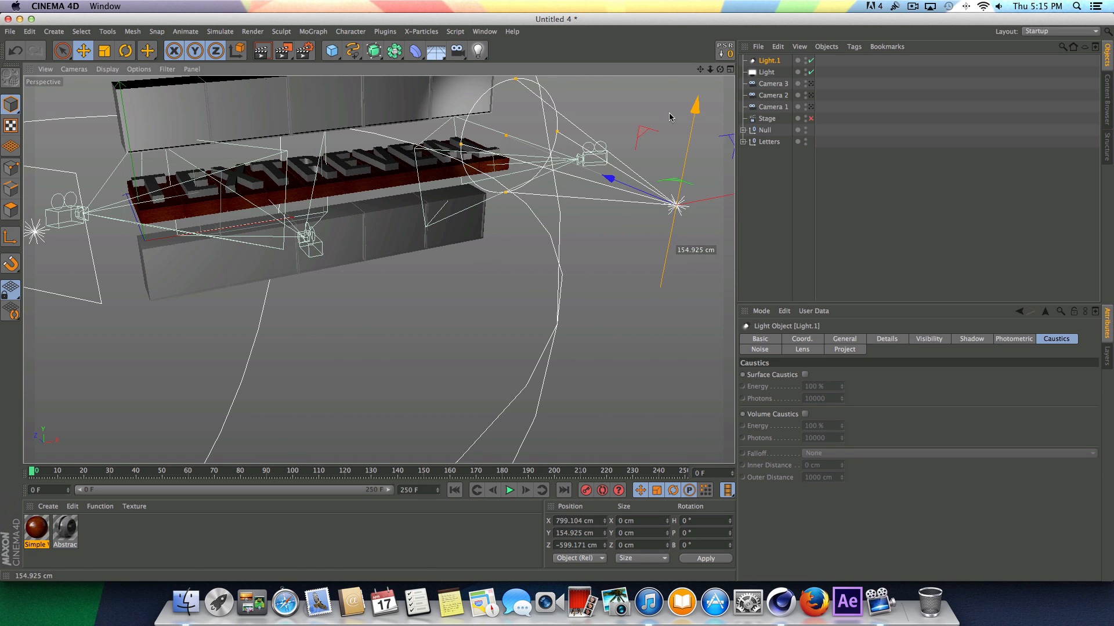
- Rotate the spot light's heading to about 44.7° and move it to about X 1035 cm, Y 160 cm, Z -529 cm
left_click(125, 51)
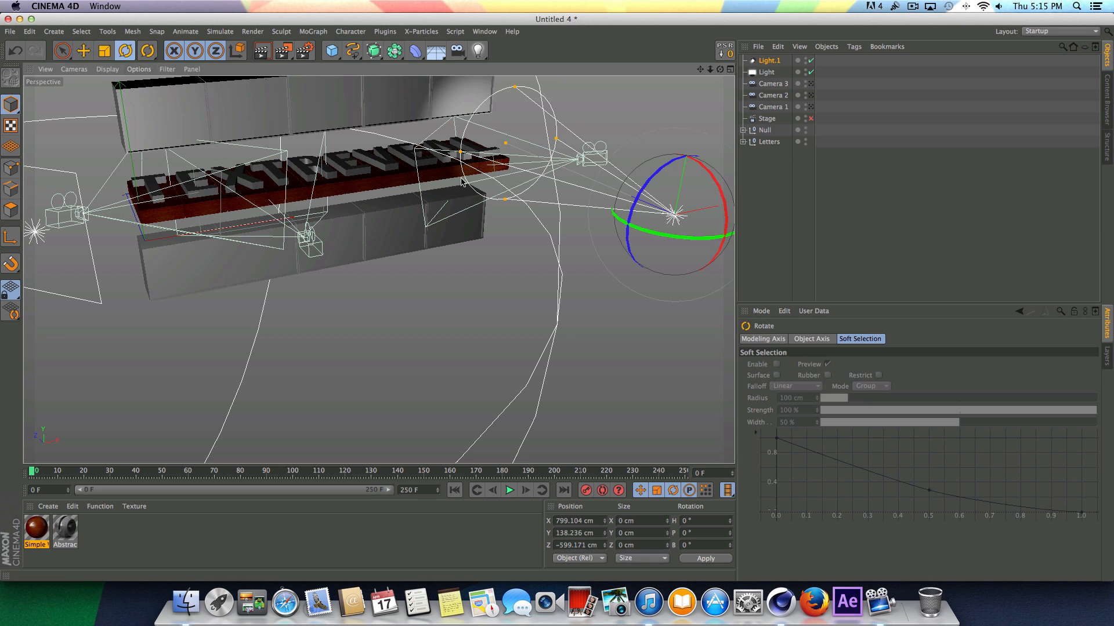
left_click_drag(668, 241, 262, 71)
left_click(84, 51)
left_click_drag(649, 206, 685, 149)
left_click_drag(688, 101, 690, 90)
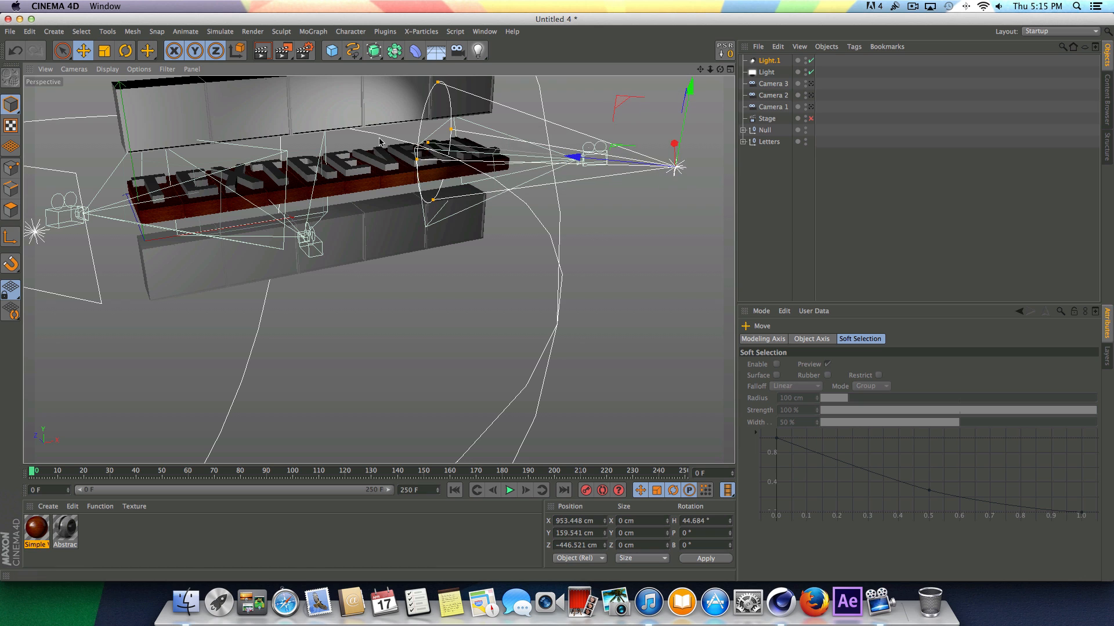
left_click_drag(416, 161, 406, 183)
left_click_drag(602, 158, 661, 163)
- Enable the Stage object, play the animation to frame 39, render a preview and return to the first frame
left_click(811, 118)
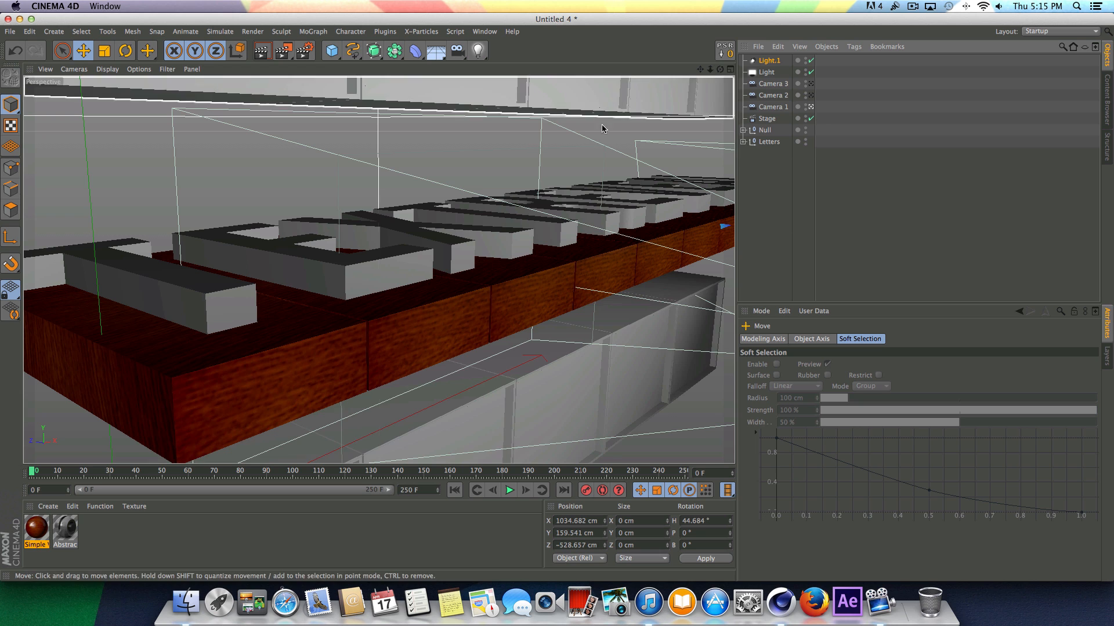
left_click(515, 495)
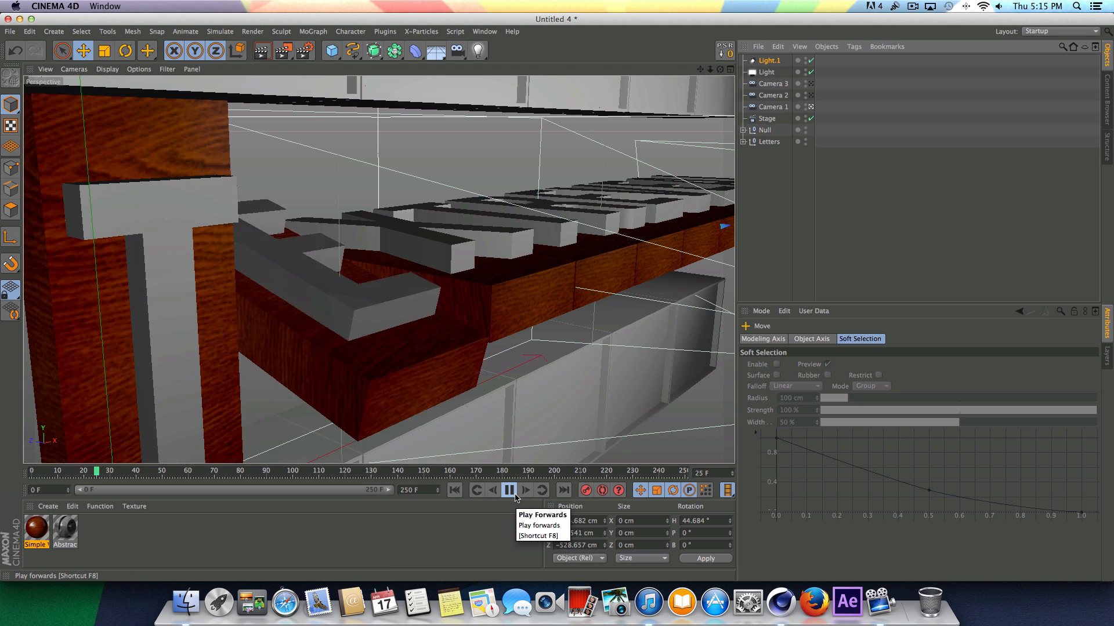
key("super+r")
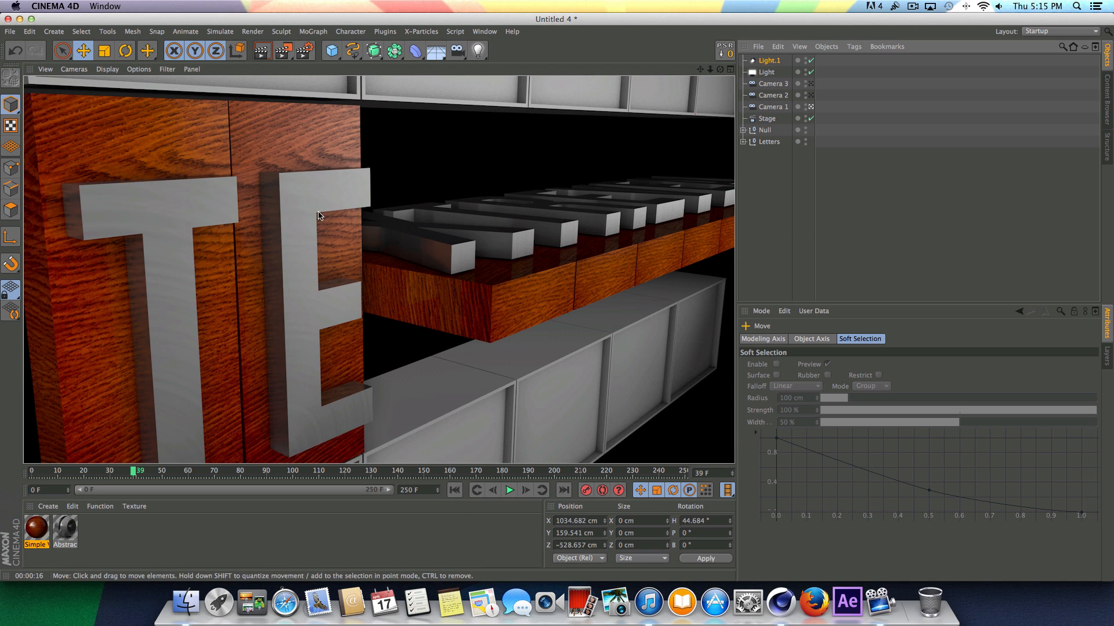
left_click(454, 491)
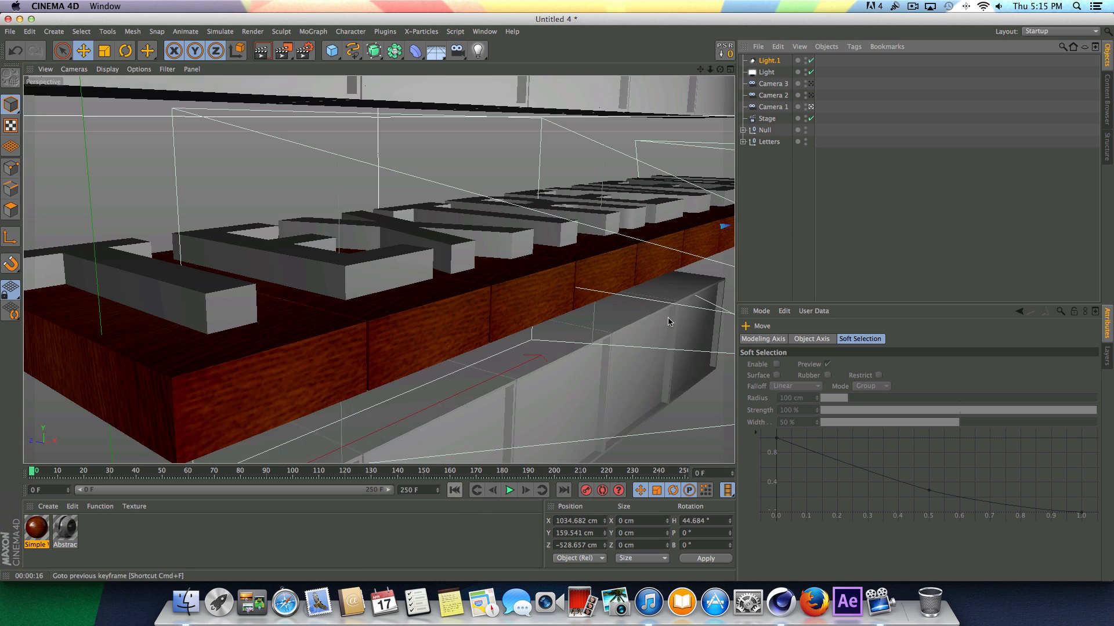
- Set the area light's intensity to 80% and show the spot light's general settings
left_click(765, 72)
left_click(850, 341)
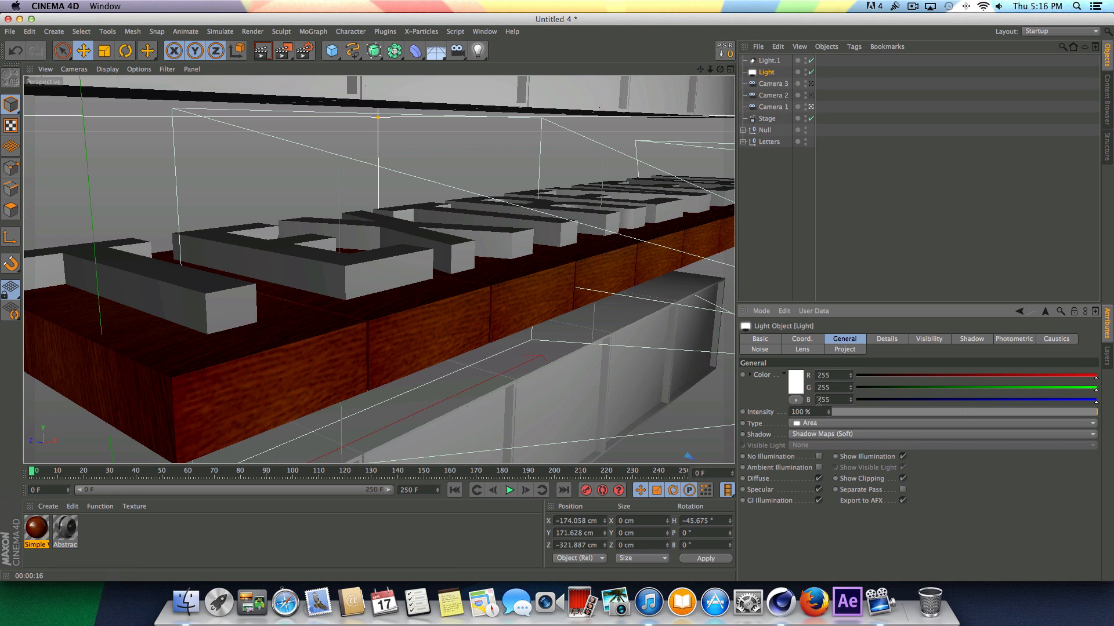
double_click(803, 411)
type("80")
key("Return")
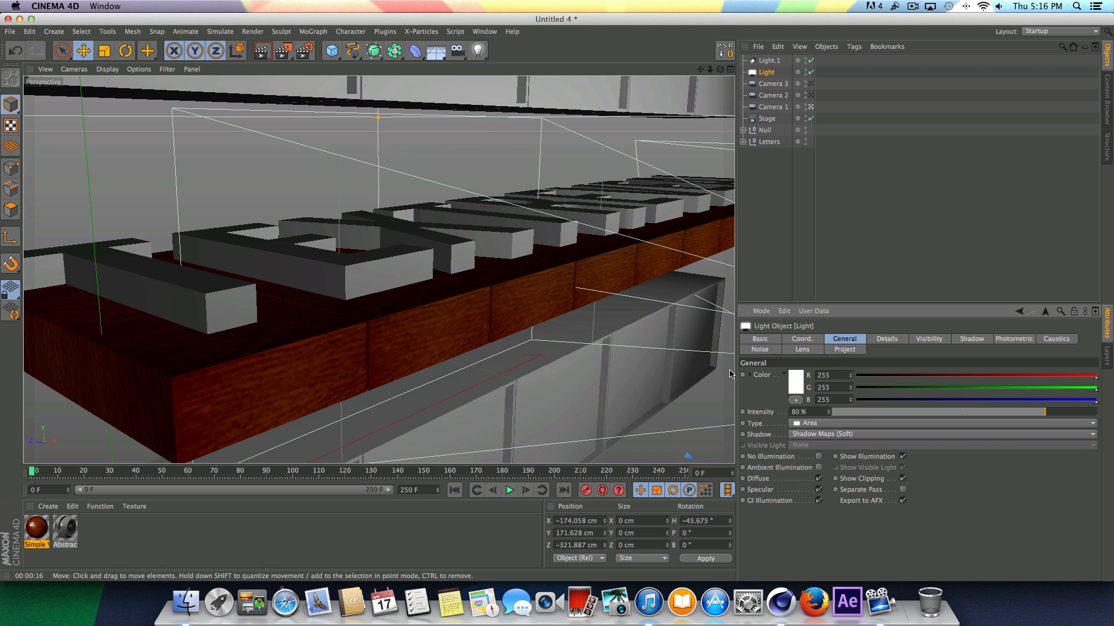
left_click(772, 59)
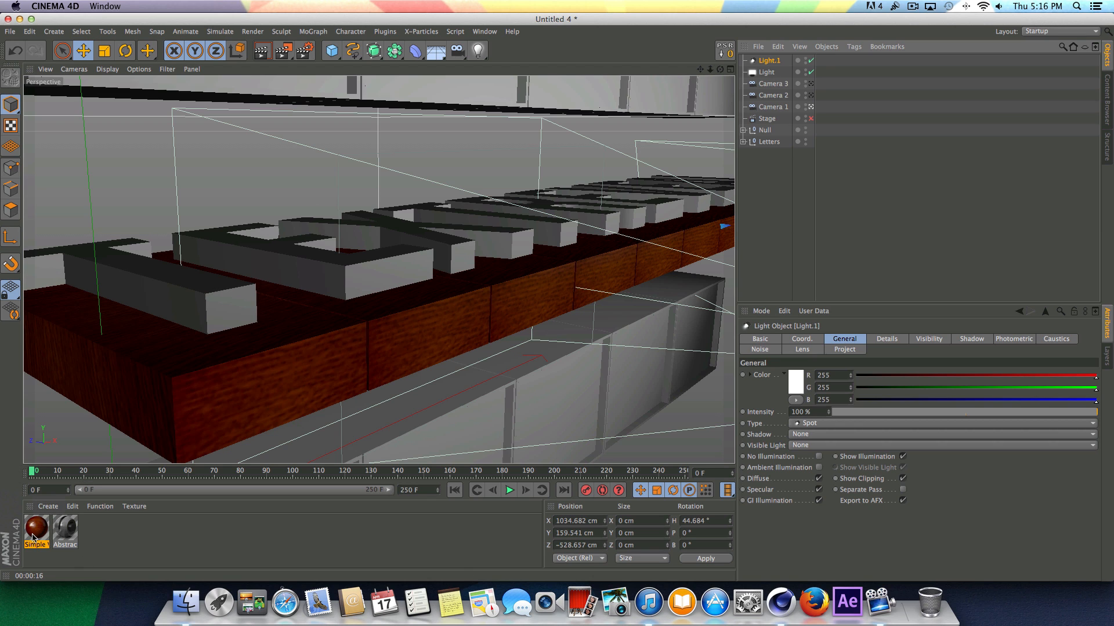
- Apply the Simple Wood material with Cubic projection to the block rows above and below the letters
left_click_drag(36, 530, 311, 84)
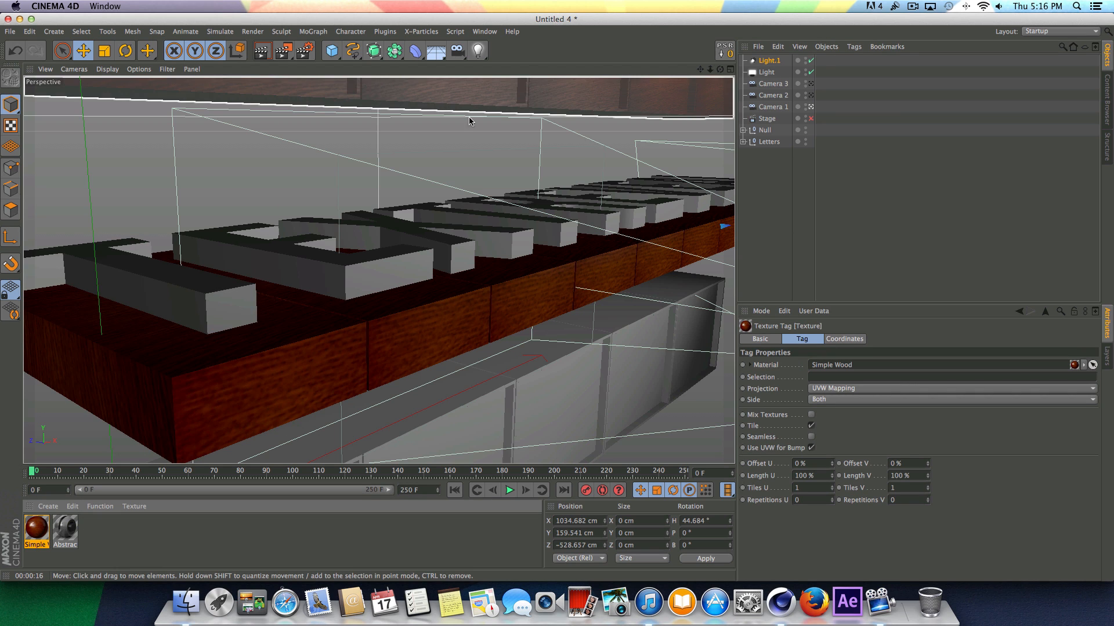
left_click(842, 389)
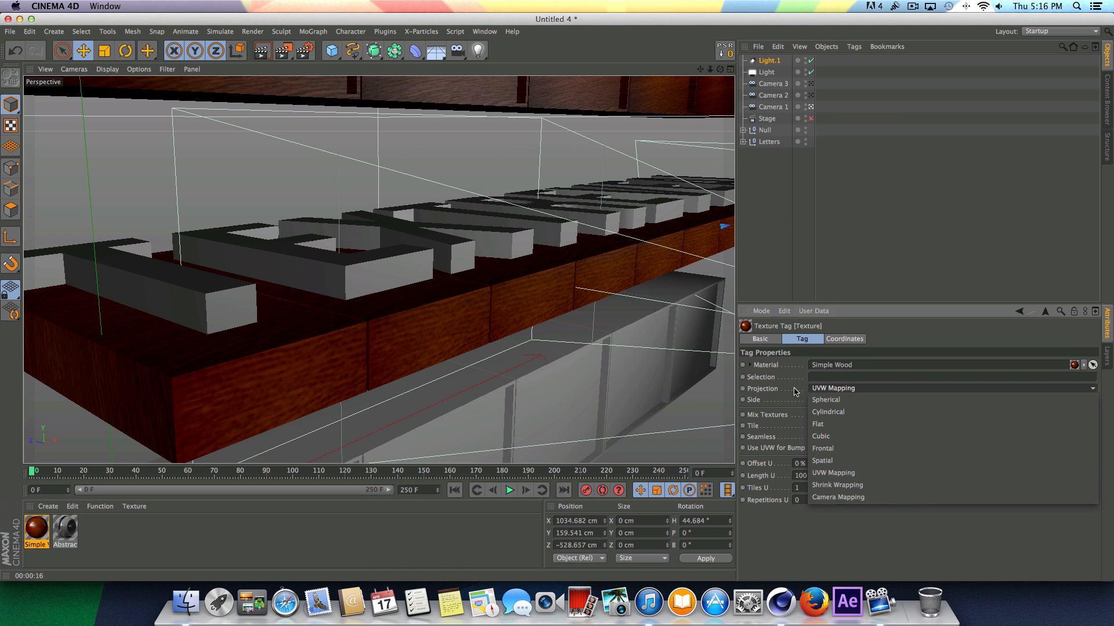
left_click(847, 440)
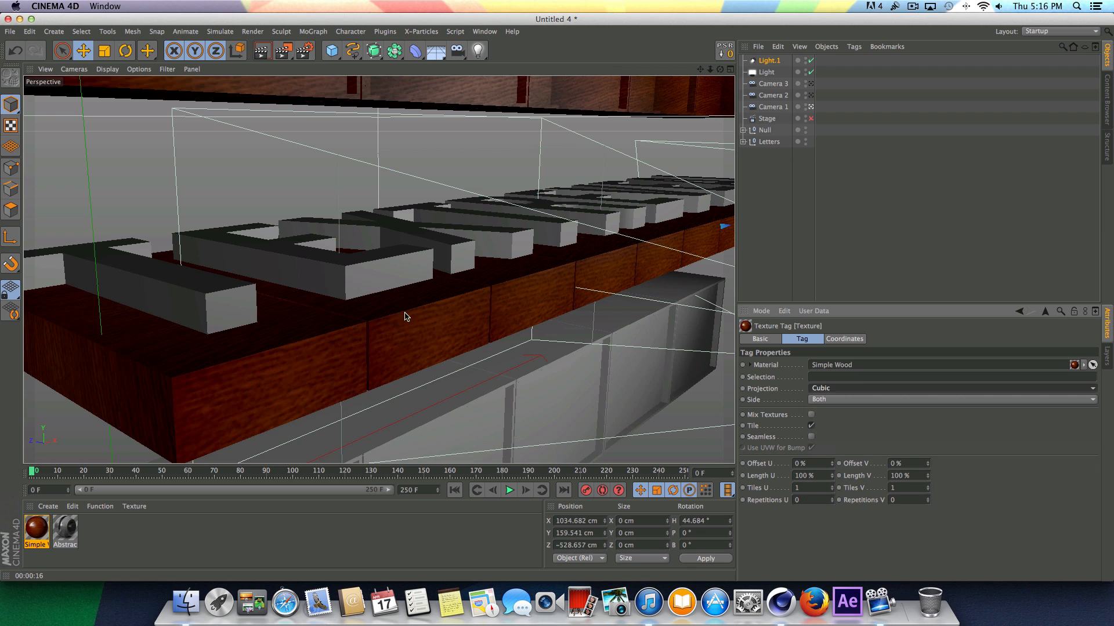
left_click_drag(40, 533, 433, 455)
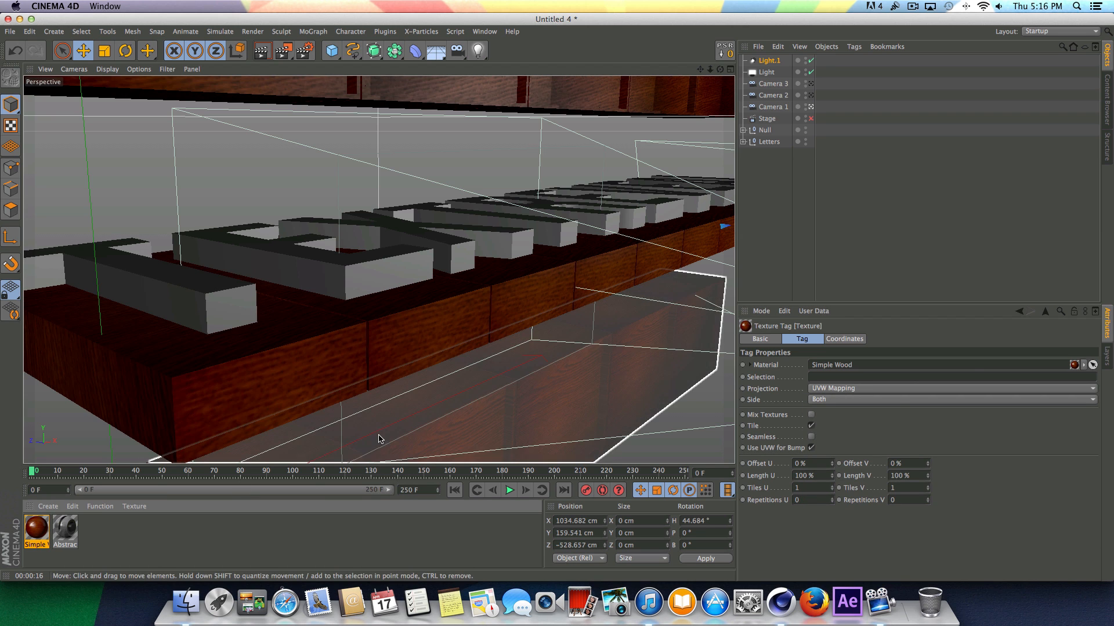
left_click(895, 391)
left_click(846, 437)
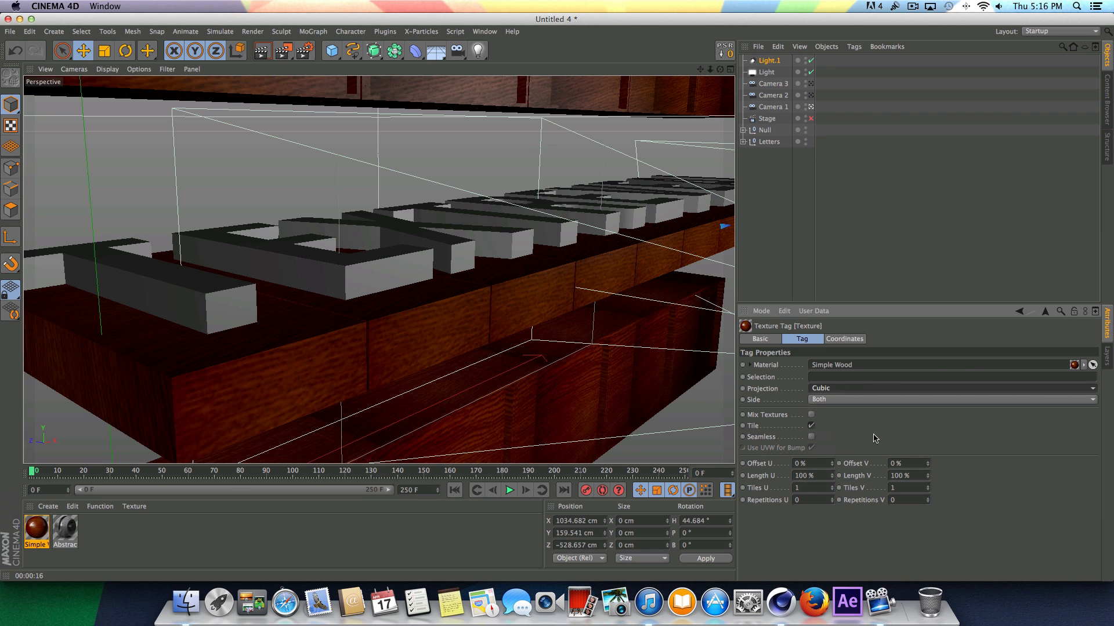
- Play the animation to frame 89, render a preview of the wood blocks and return to the first frame
left_click(509, 491)
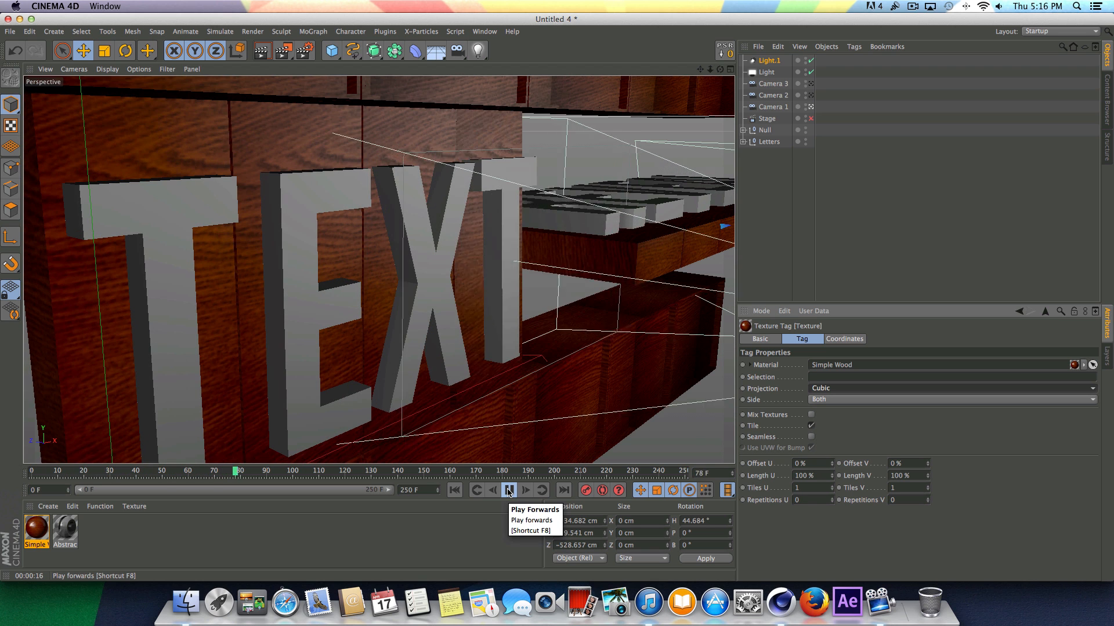
left_click(510, 491)
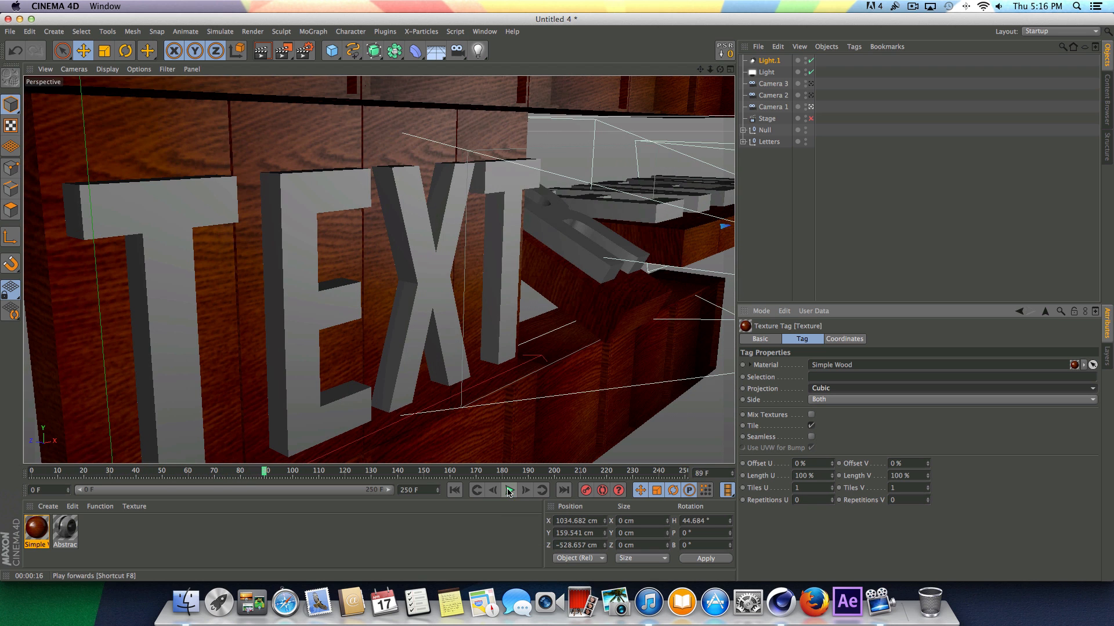
left_click(265, 51)
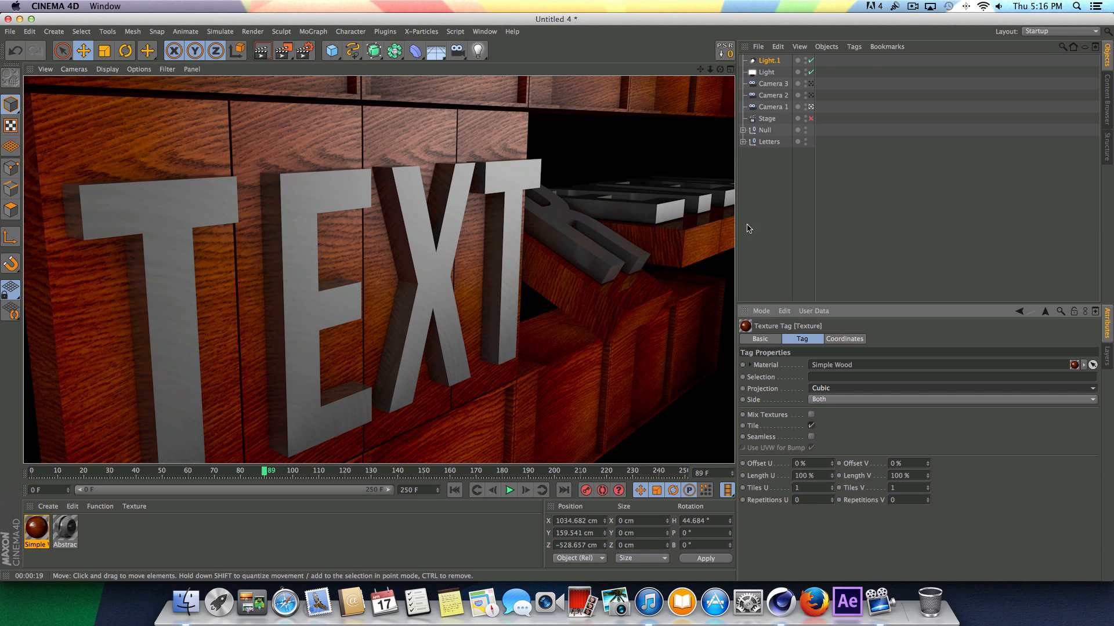
left_click(451, 493)
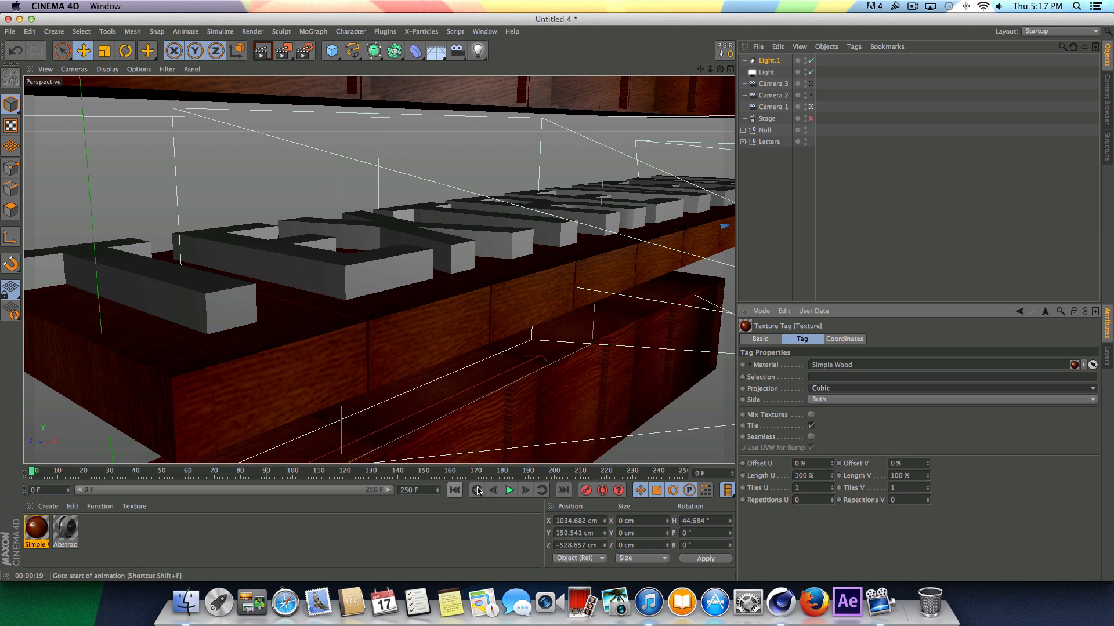
- Enable the Stage object, play the animation from the start to frame 202 and render a preview
left_click(508, 492)
left_click(508, 492)
left_click(454, 490)
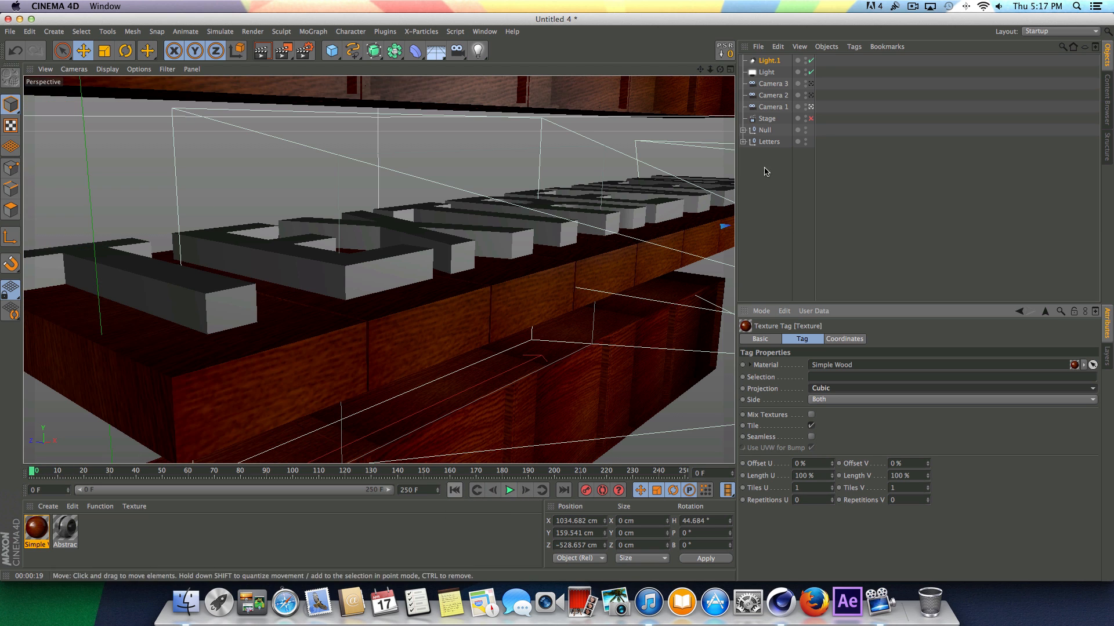
left_click(811, 119)
left_click(454, 491)
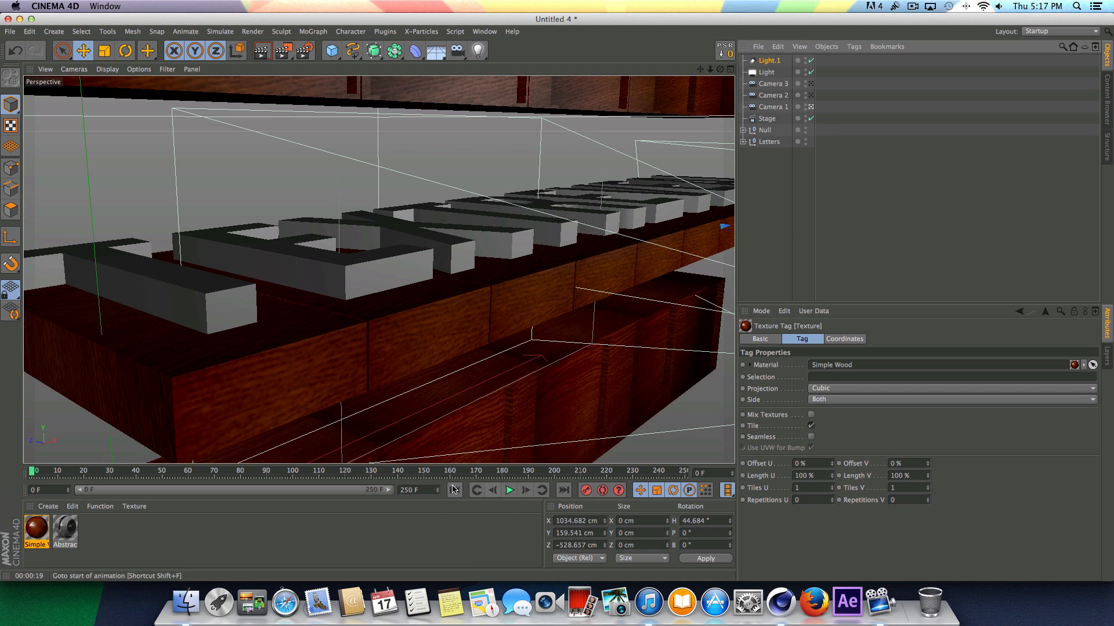
left_click(509, 492)
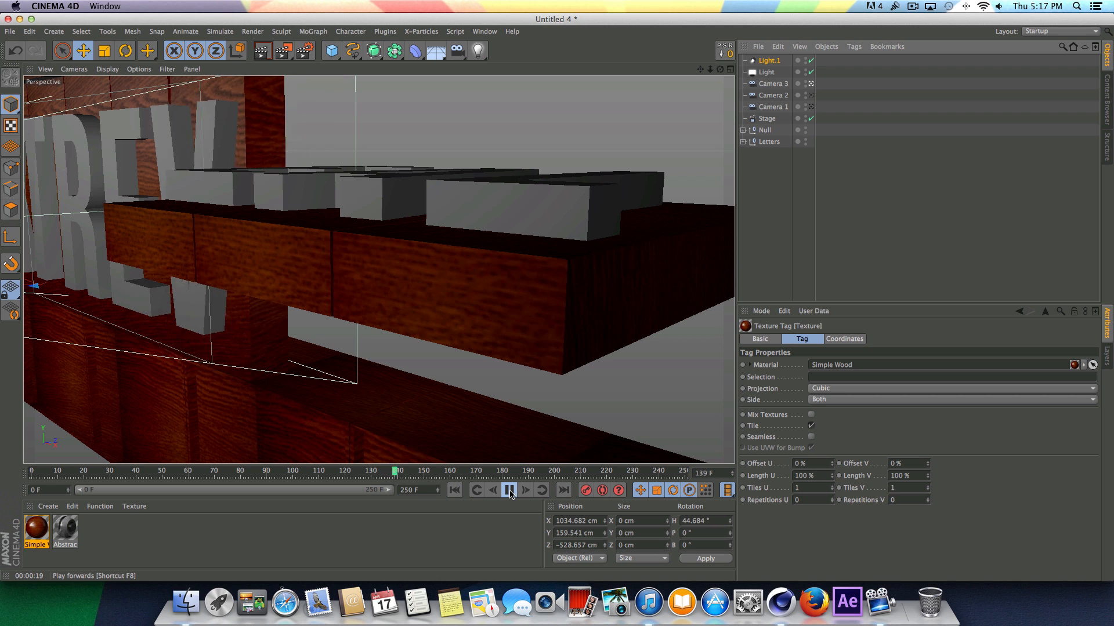
left_click(510, 492)
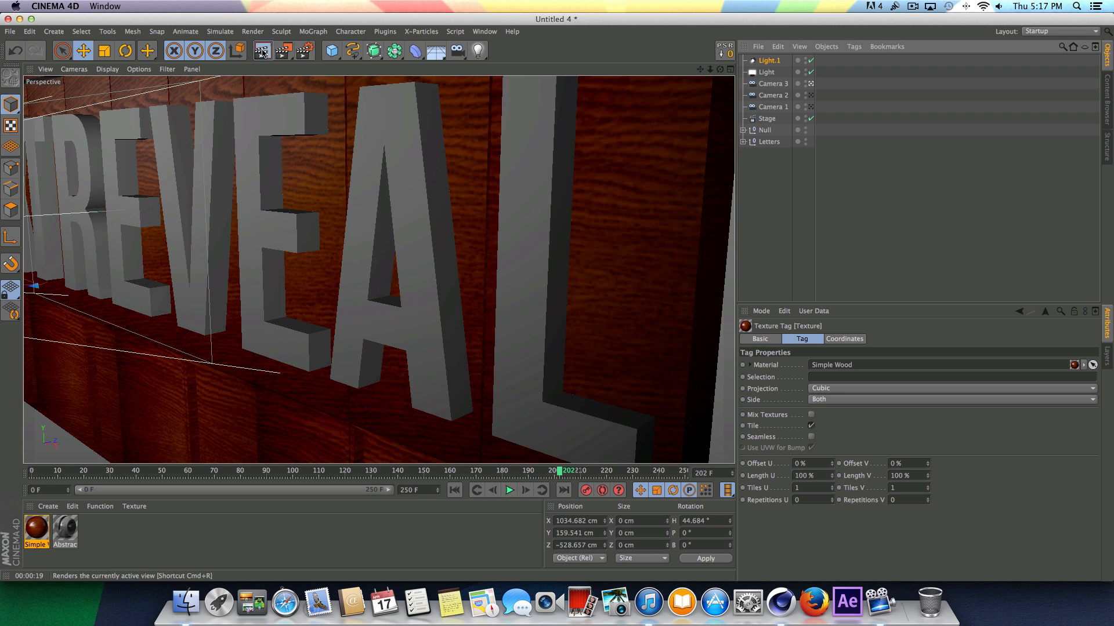
left_click(262, 52)
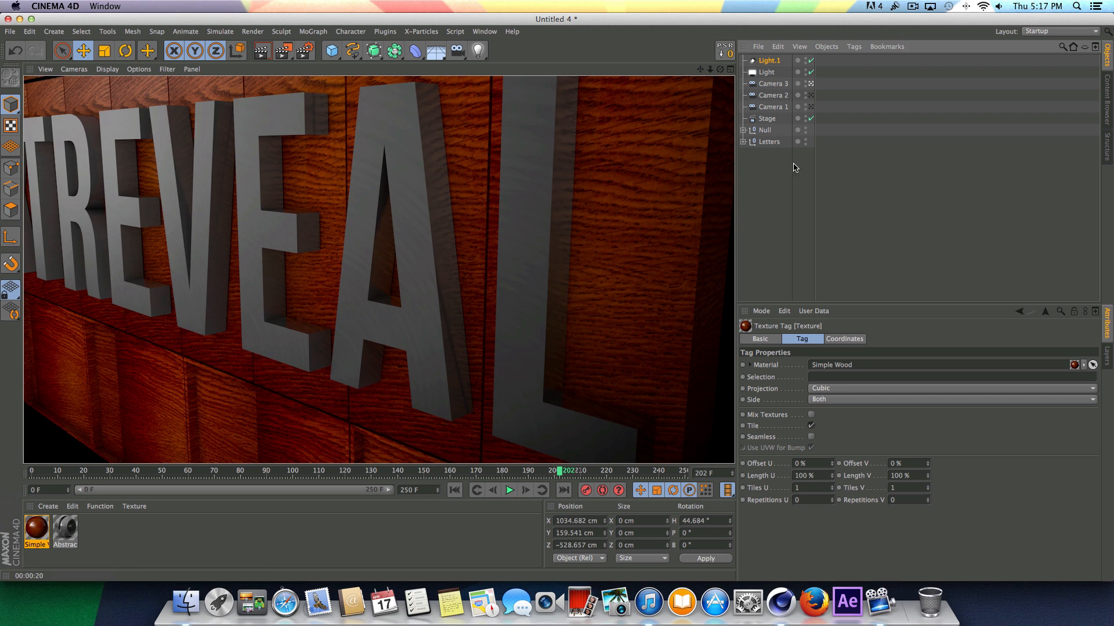
- Deselect everything and replay the whole animation from the first frame
left_click(800, 208)
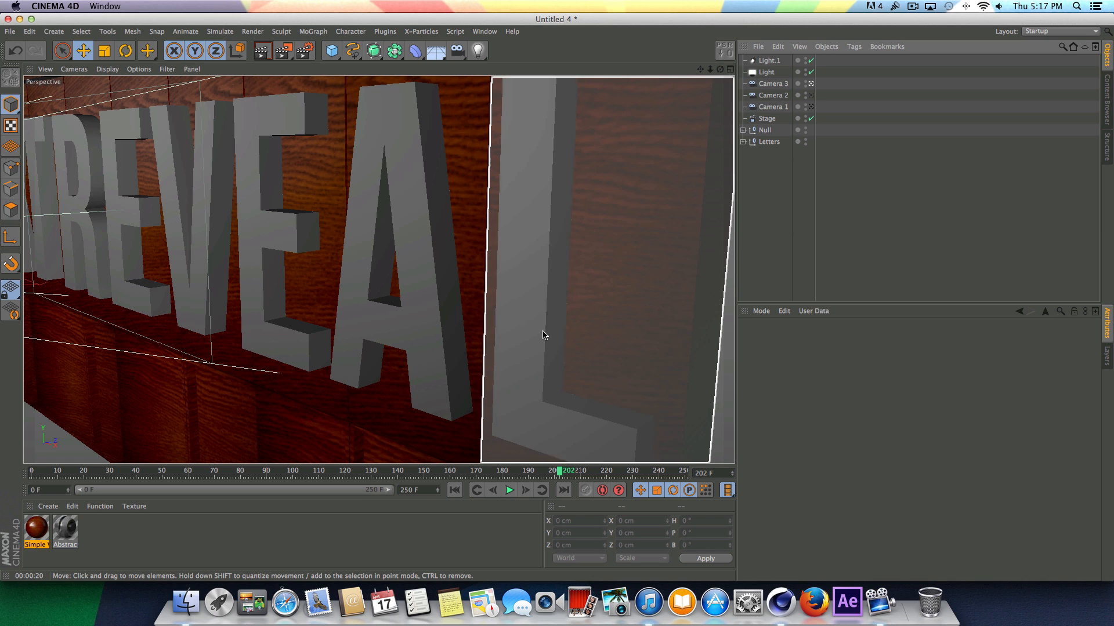
left_click(455, 489)
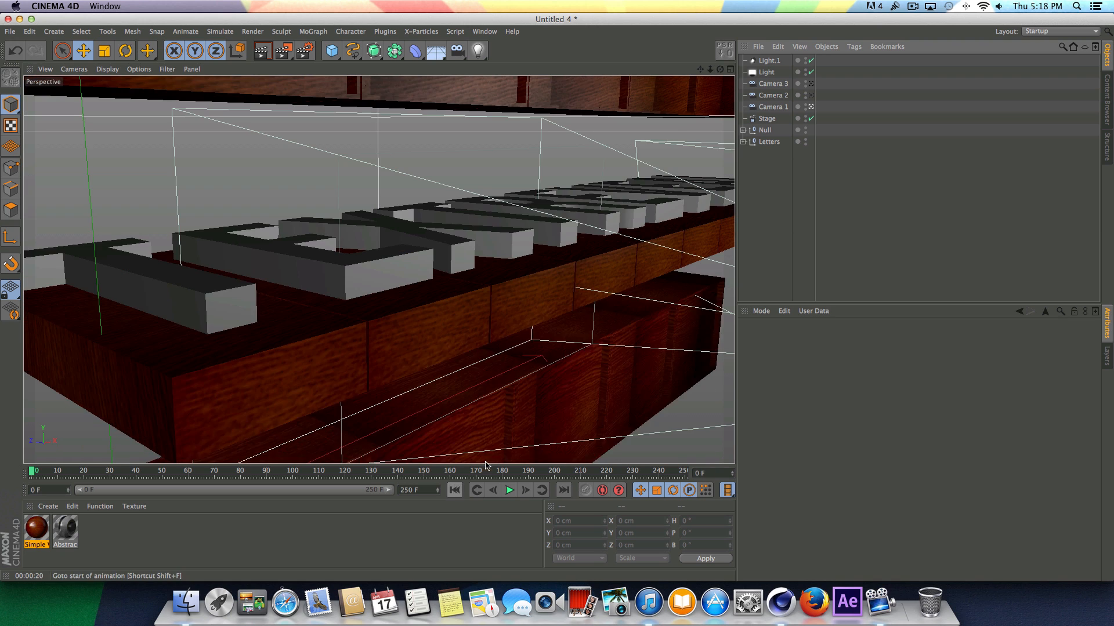
left_click(509, 491)
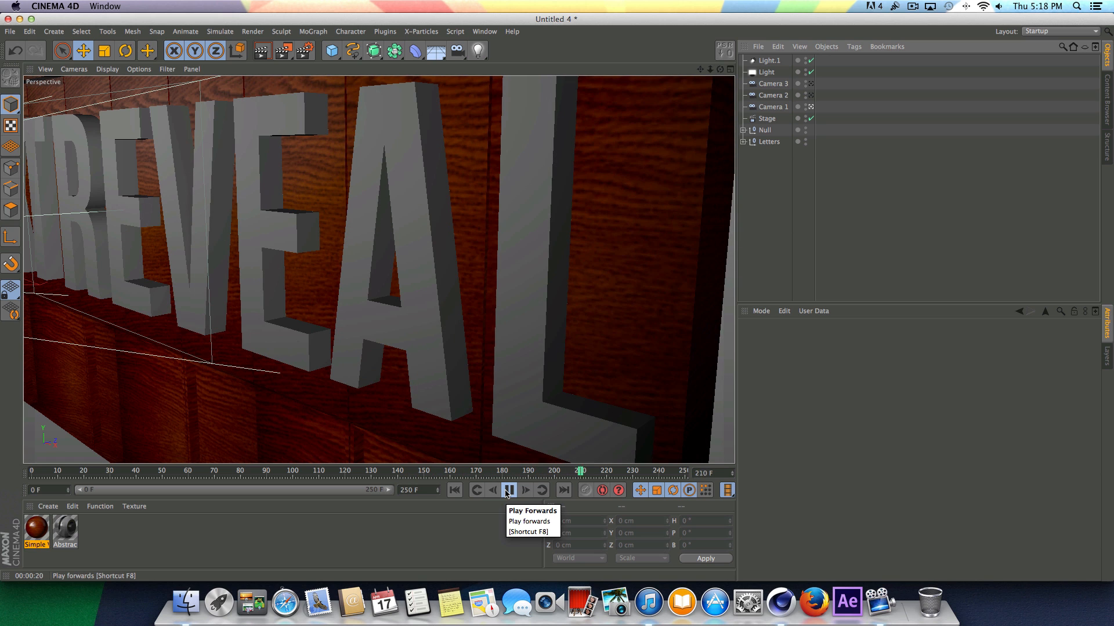
- Stop playback at the first frame and set the regular image's render output to PNG with an alpha channel
left_click(507, 493)
left_click(455, 491)
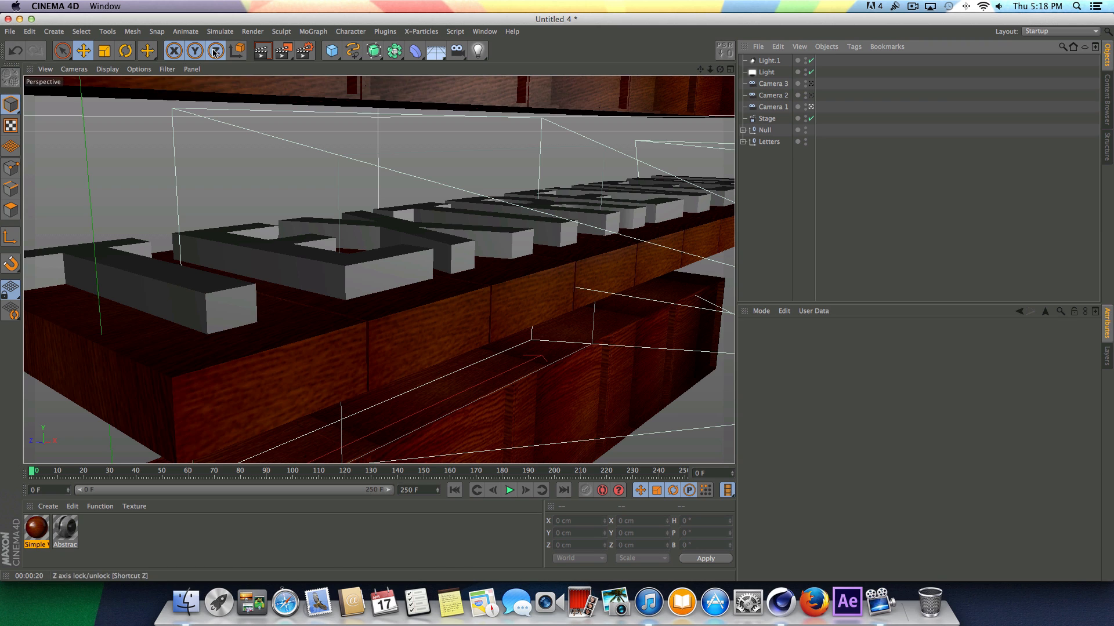
left_click(300, 57)
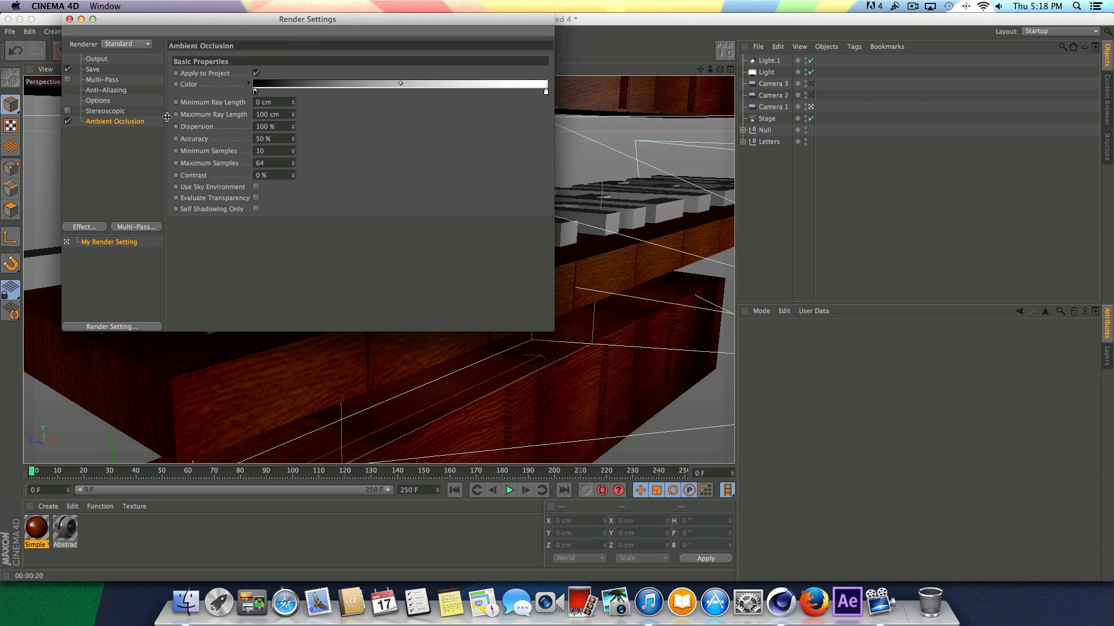
left_click(94, 69)
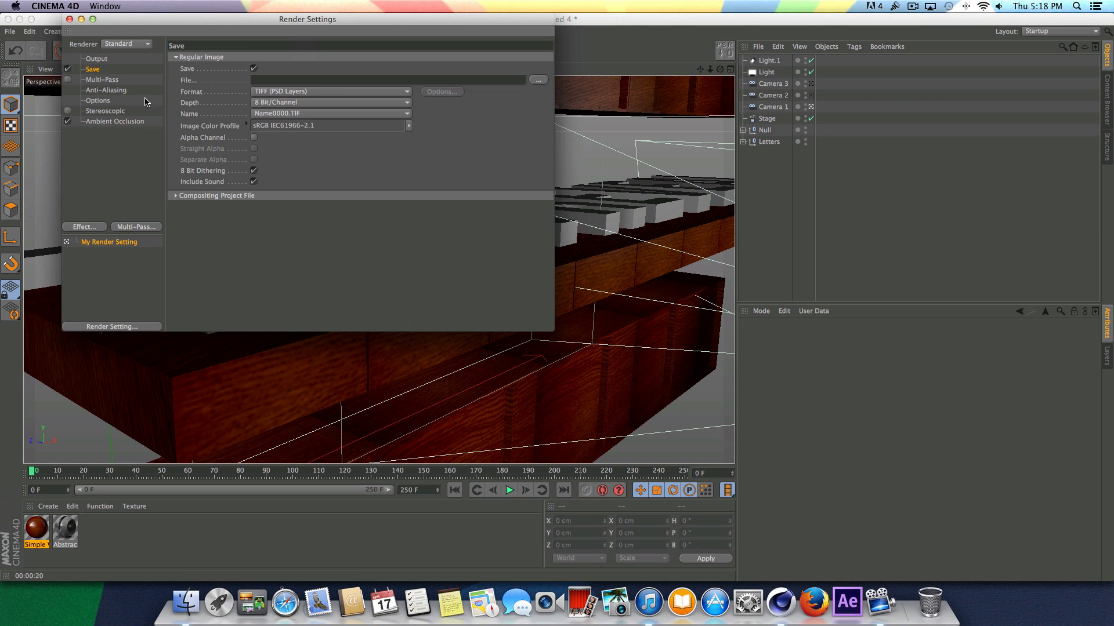
left_click(278, 91)
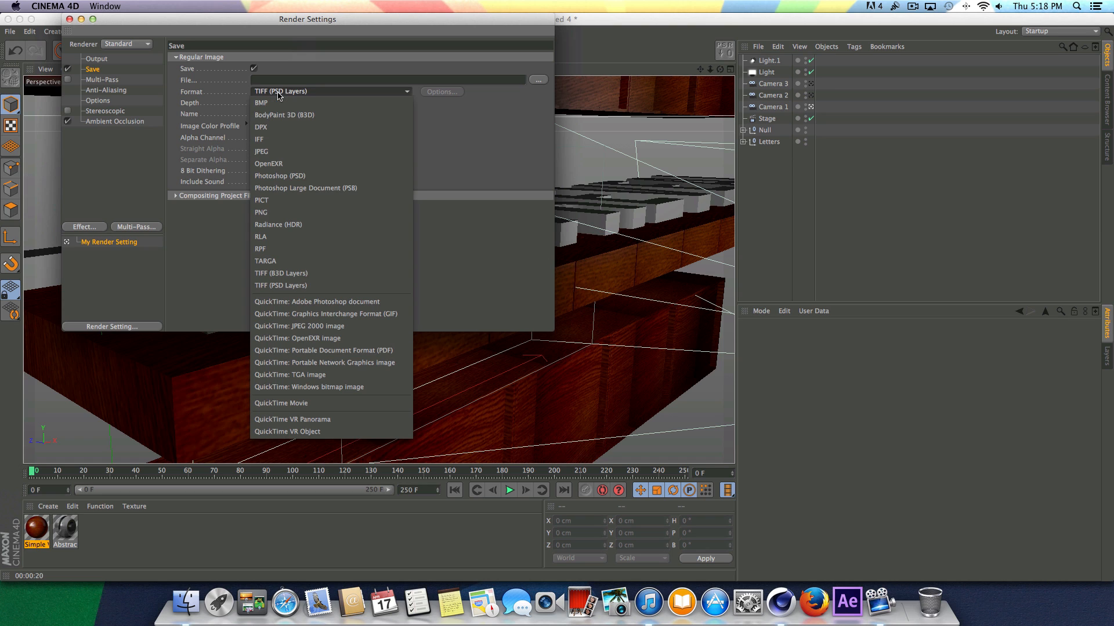
left_click(314, 222)
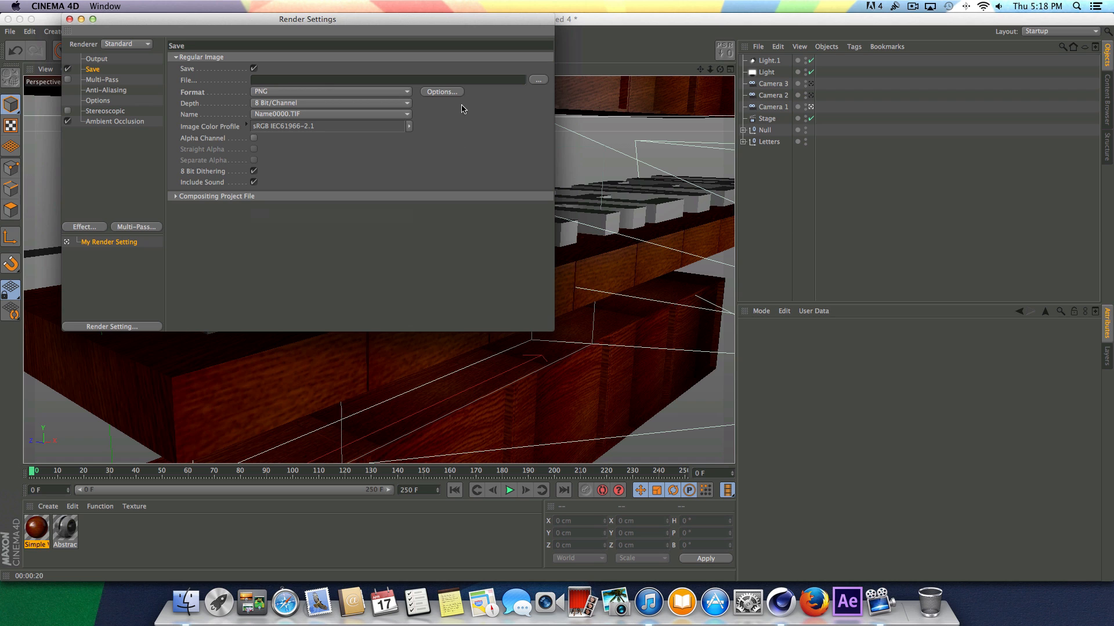
left_click_drag(400, 33, 721, 144)
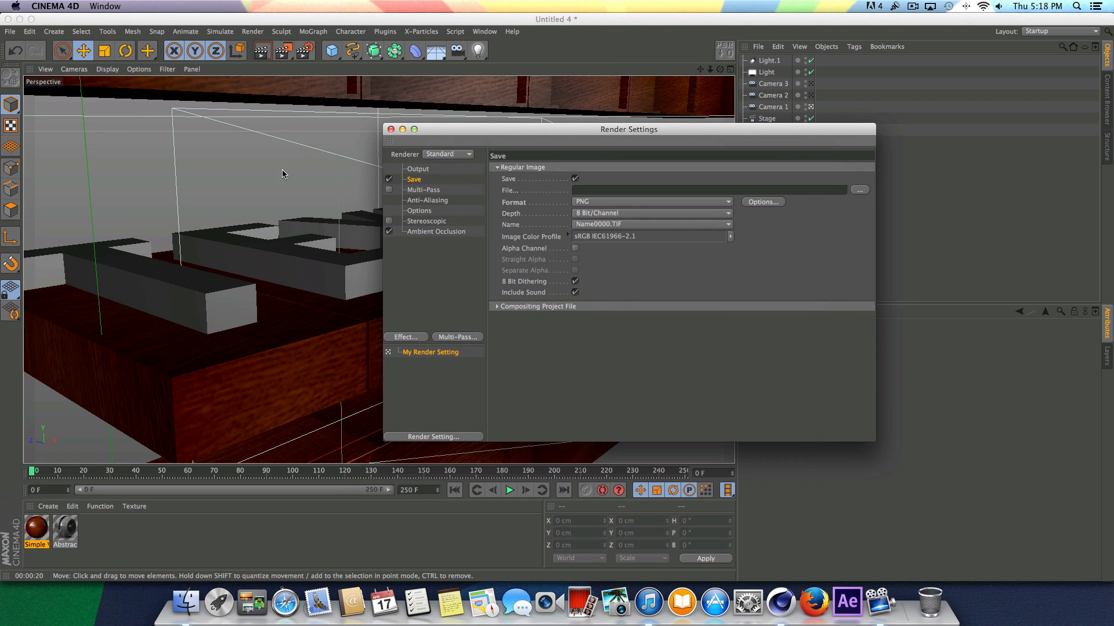
left_click(575, 249)
mouse_move(568, 129)
left_mouse_down()
mouse_move(461, 95)
mouse_move(578, 133)
left_mouse_up()
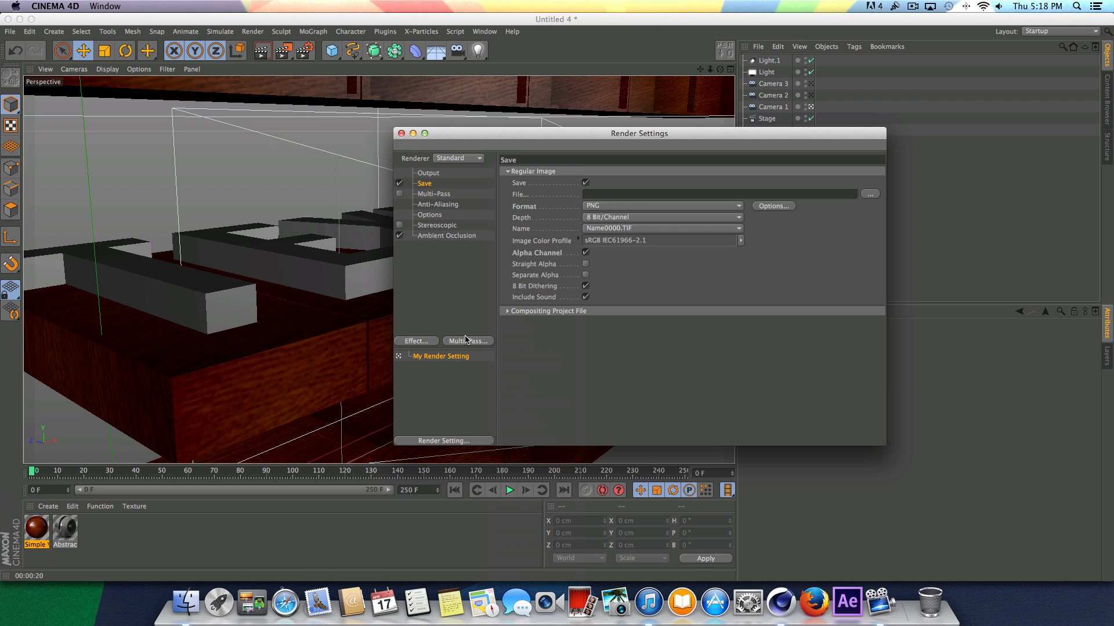
- Add a Depth pass to the render settings and enable Multi-Pass rendering
left_click(468, 342)
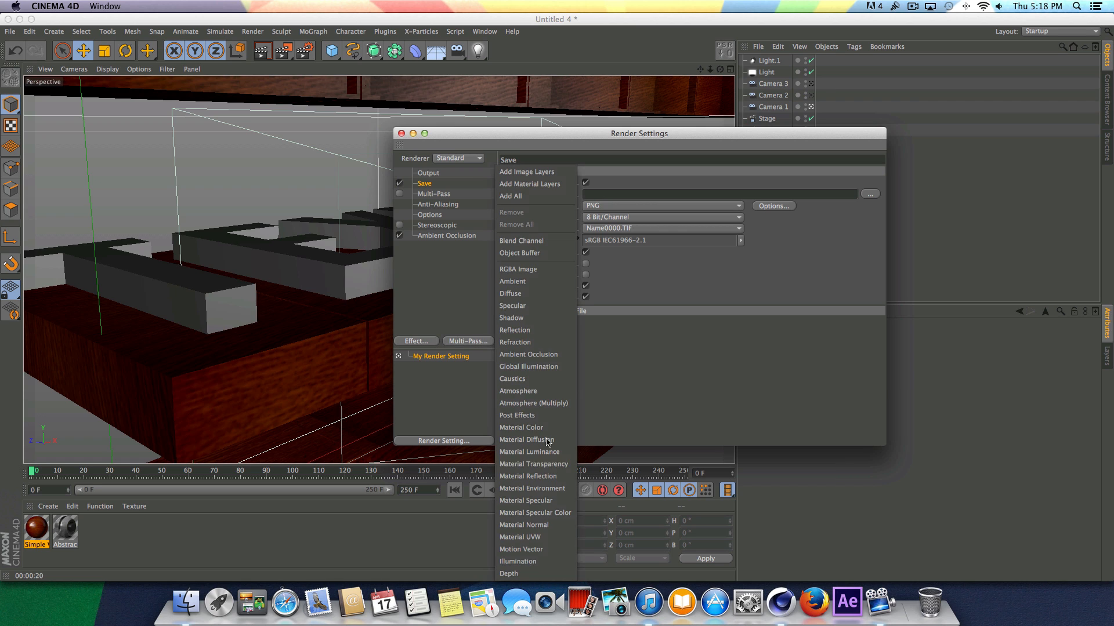
left_click(552, 571)
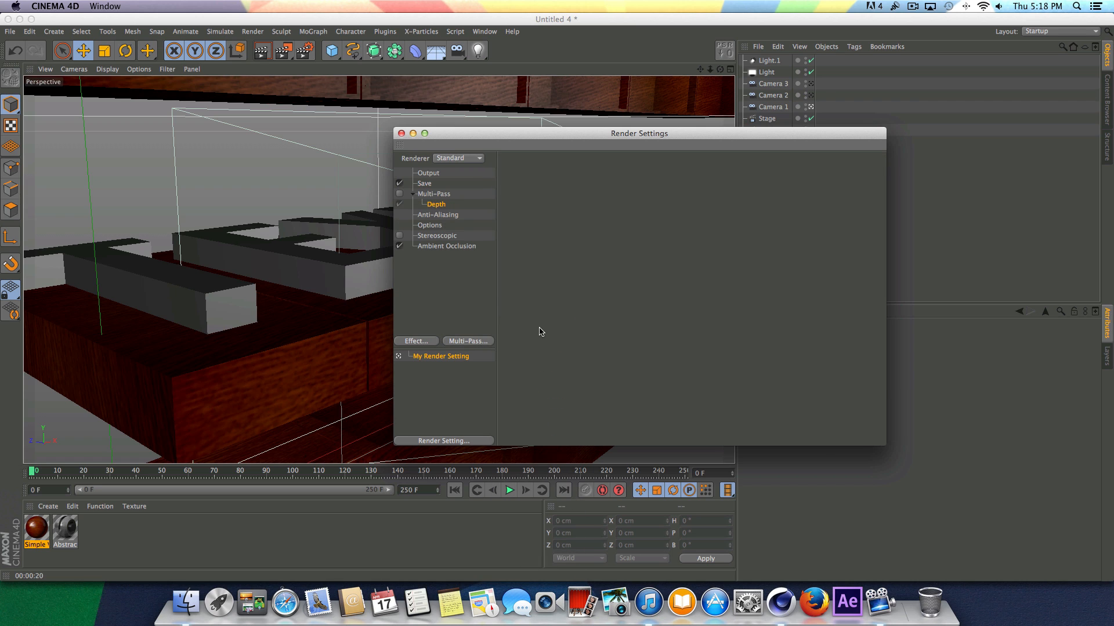
left_click(440, 194)
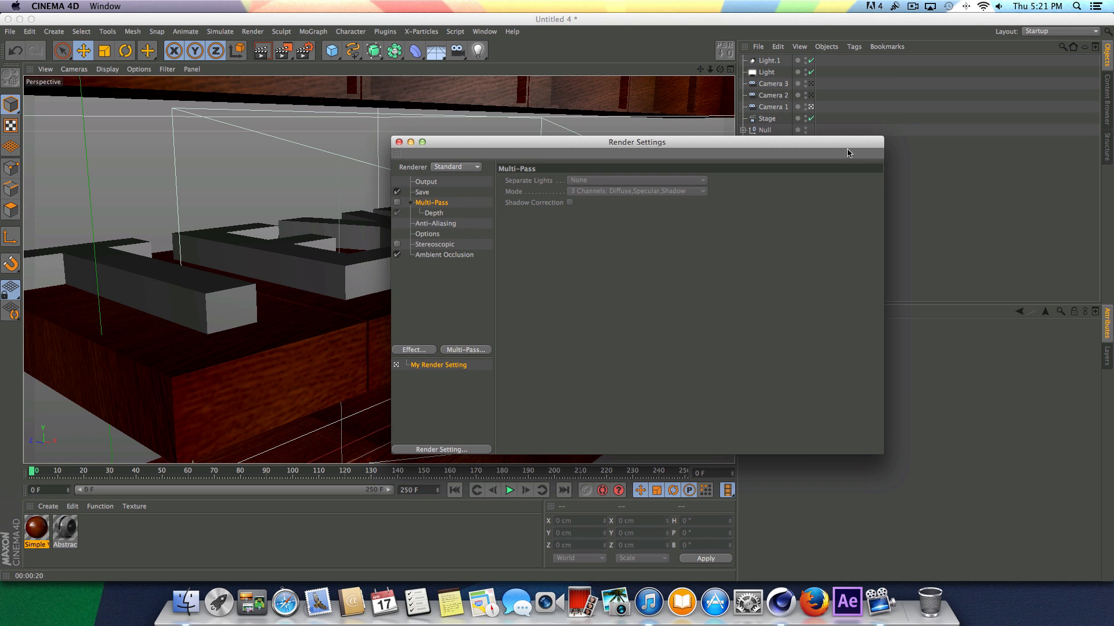
left_click(397, 202)
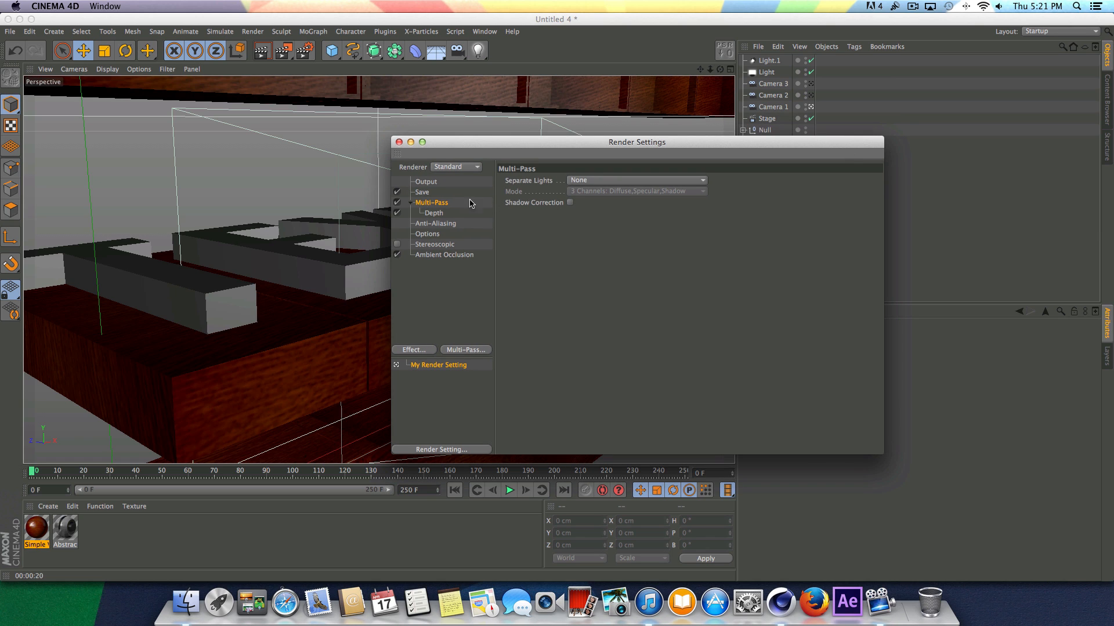
- Choose the Desktop as the regular image's save location and create a folder named safs there
left_click(424, 193)
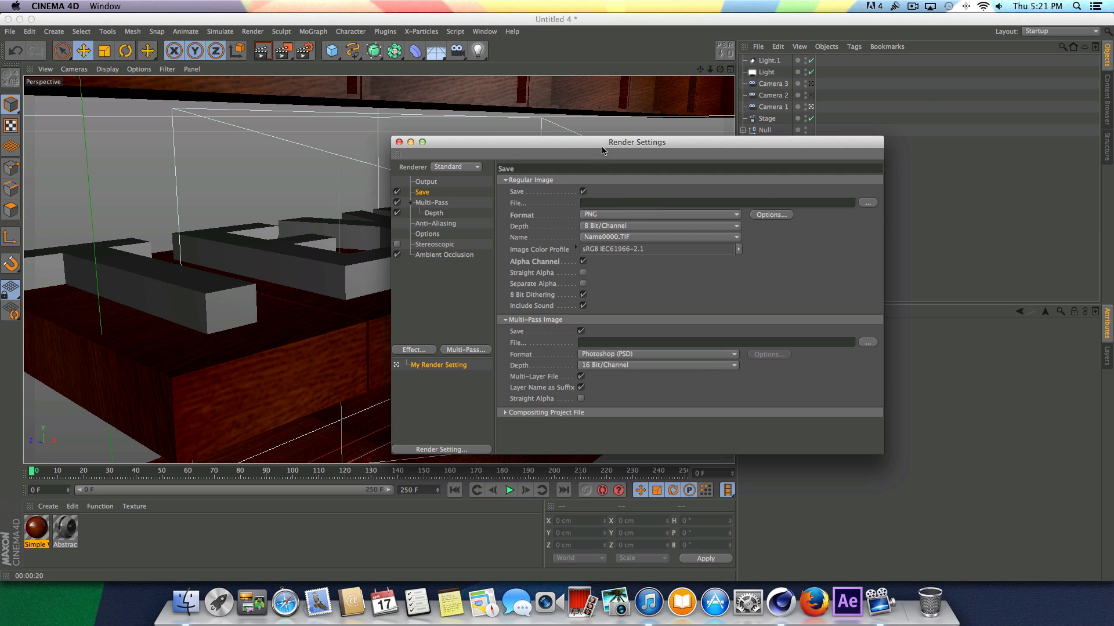
left_click_drag(602, 146, 559, 140)
left_click(824, 198)
left_click(394, 212)
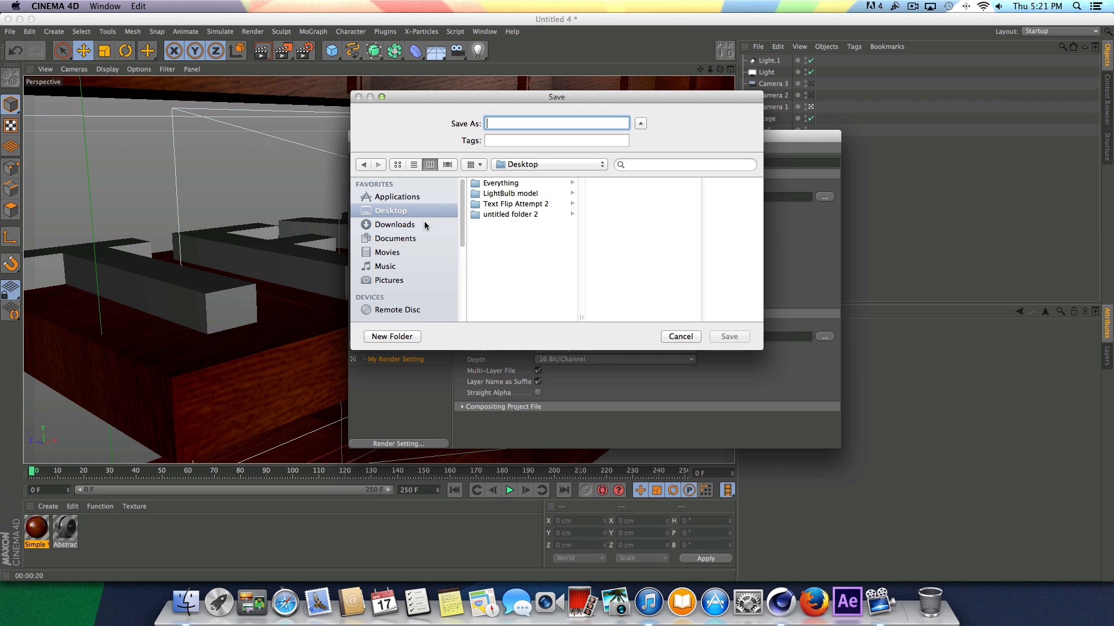
left_click(414, 335)
left_click_drag(439, 138, 472, 155)
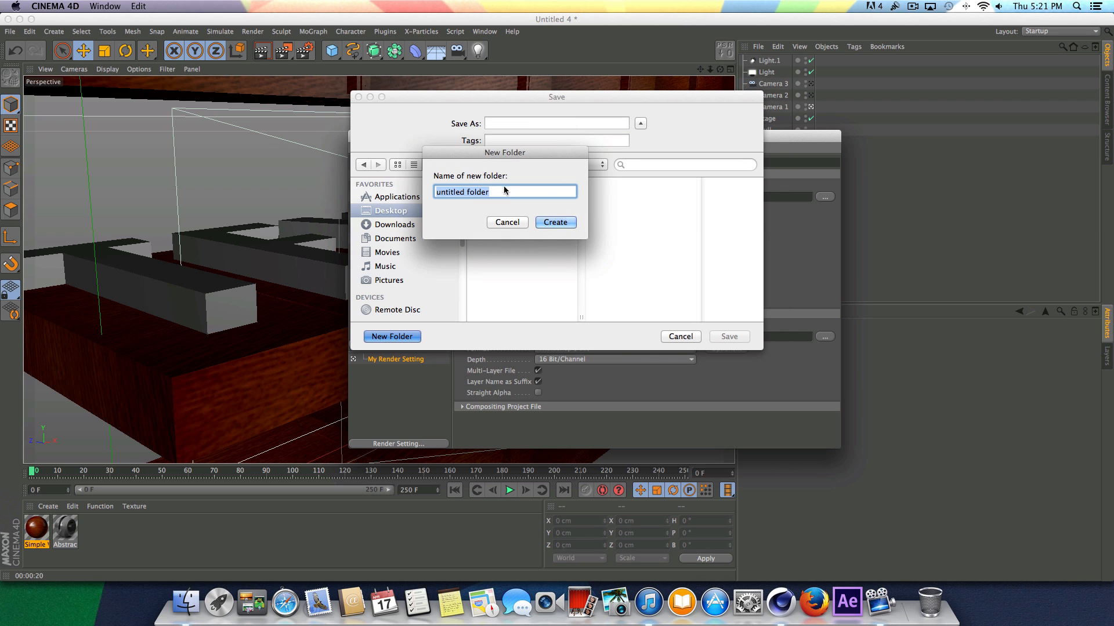
type("safs")
left_click(556, 223)
left_click(560, 206)
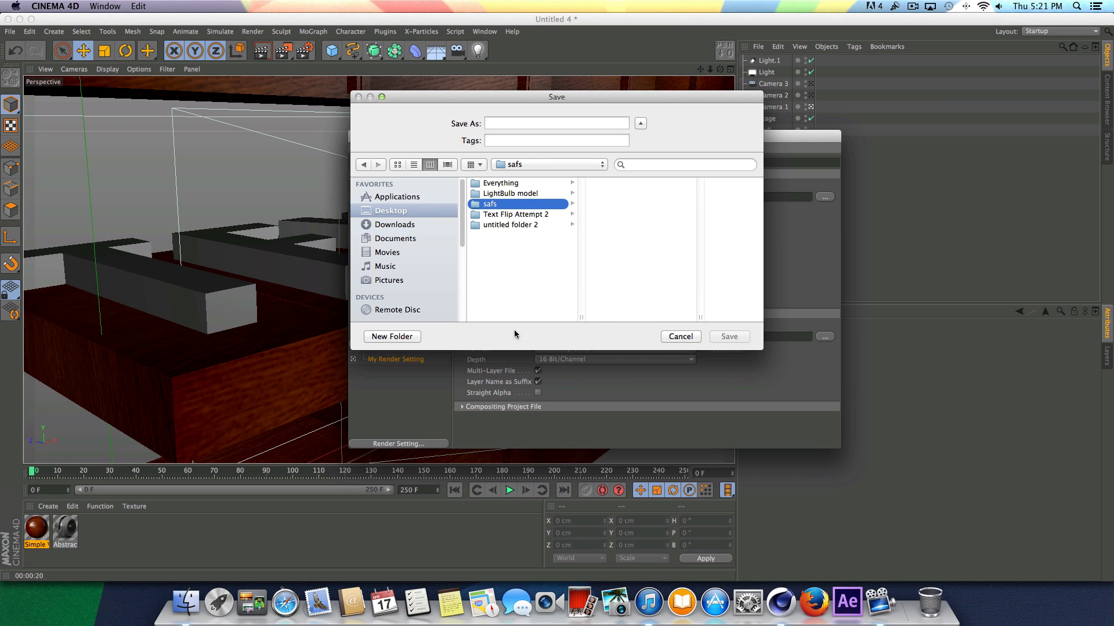
- Create a subfolder named Regular inside safs and save the regular image there as sfhsd
left_click(406, 337)
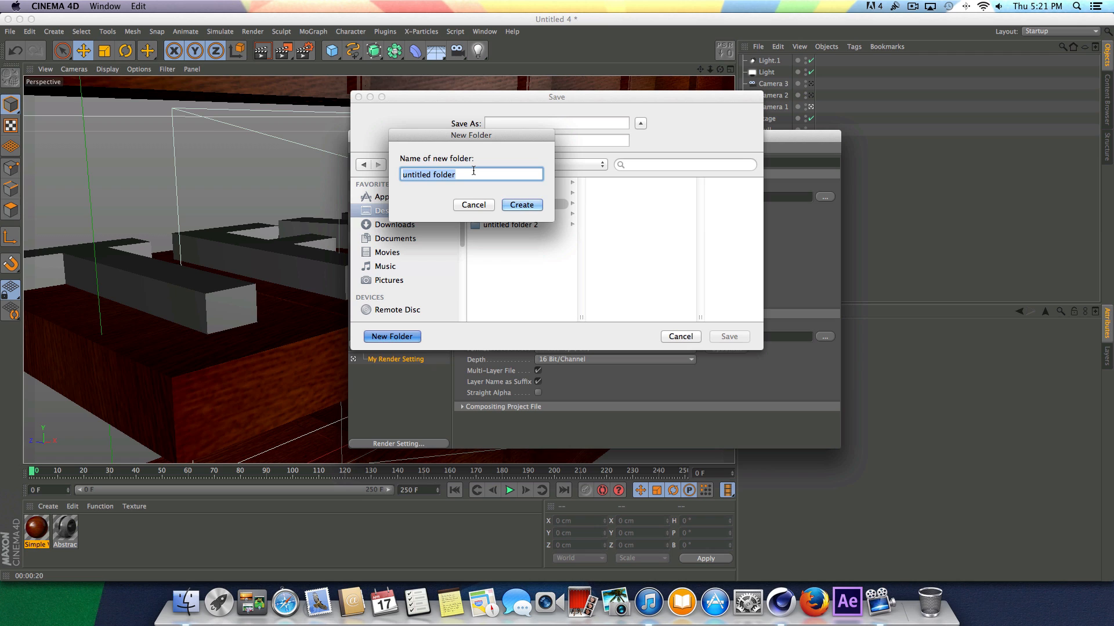
type("Regular")
left_click(522, 206)
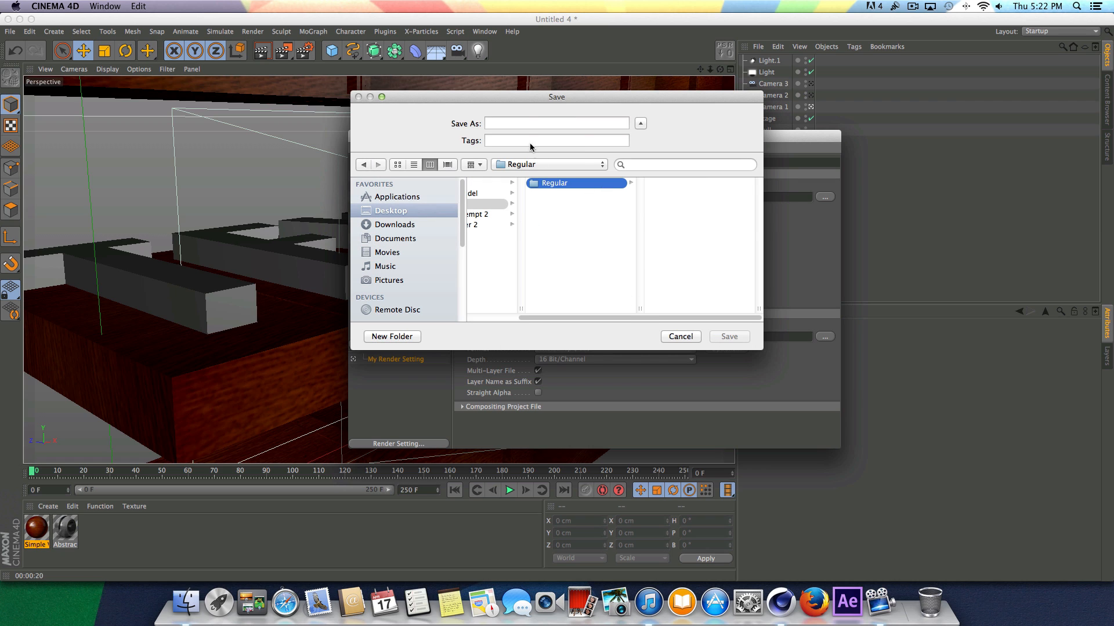
left_click(521, 123)
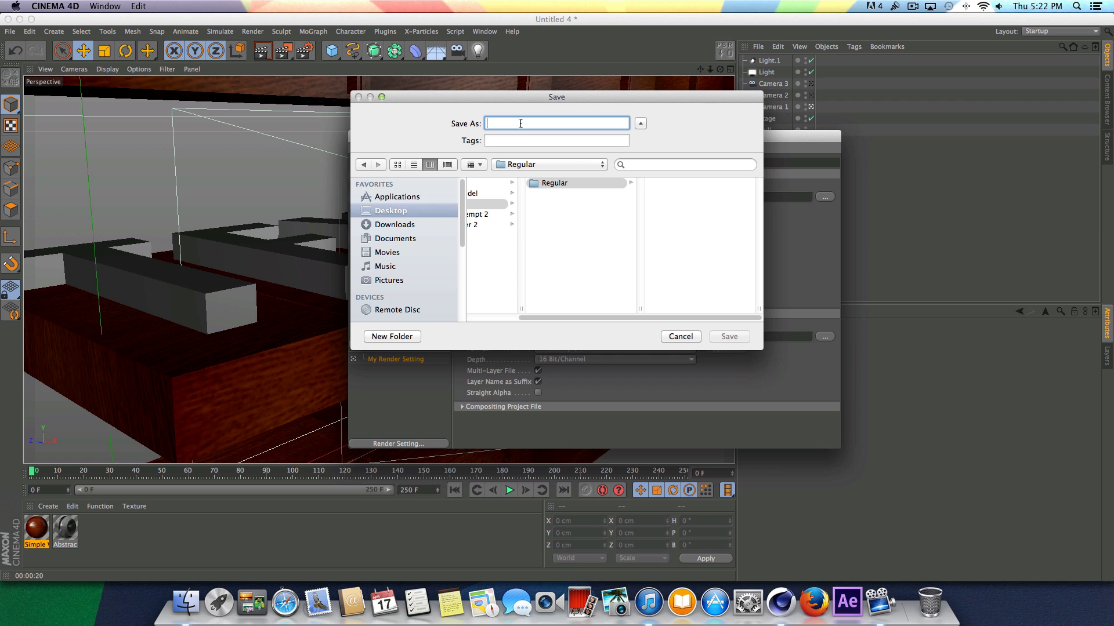
type("sfhsd")
left_click(745, 338)
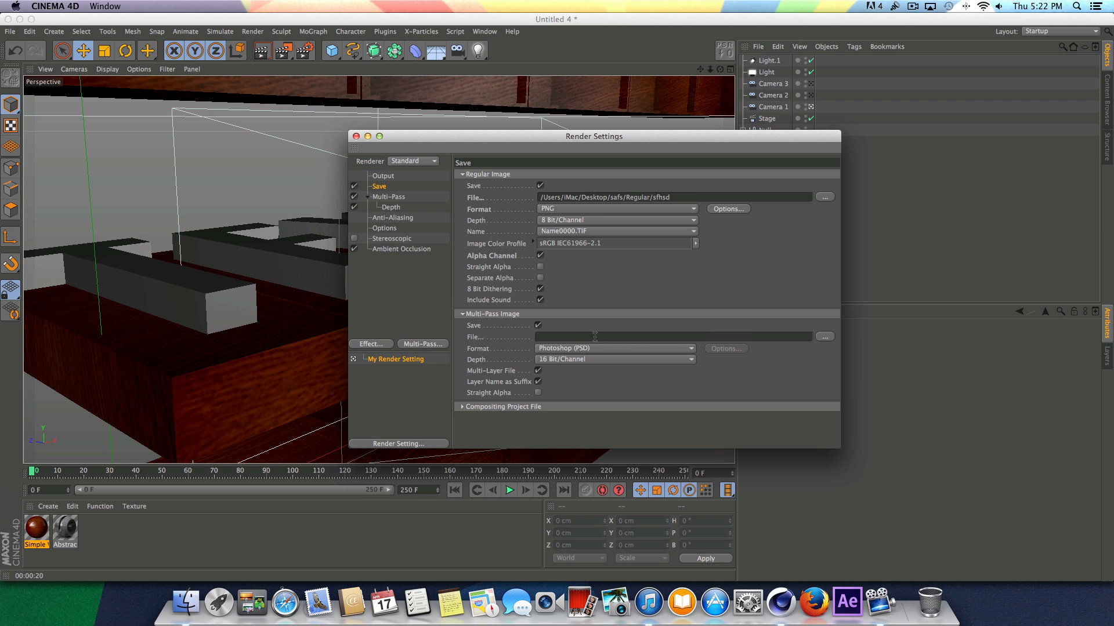
- Set the multi-pass image format to PNG and its file to DOF in a new DOF folder inside Regular
left_click(564, 349)
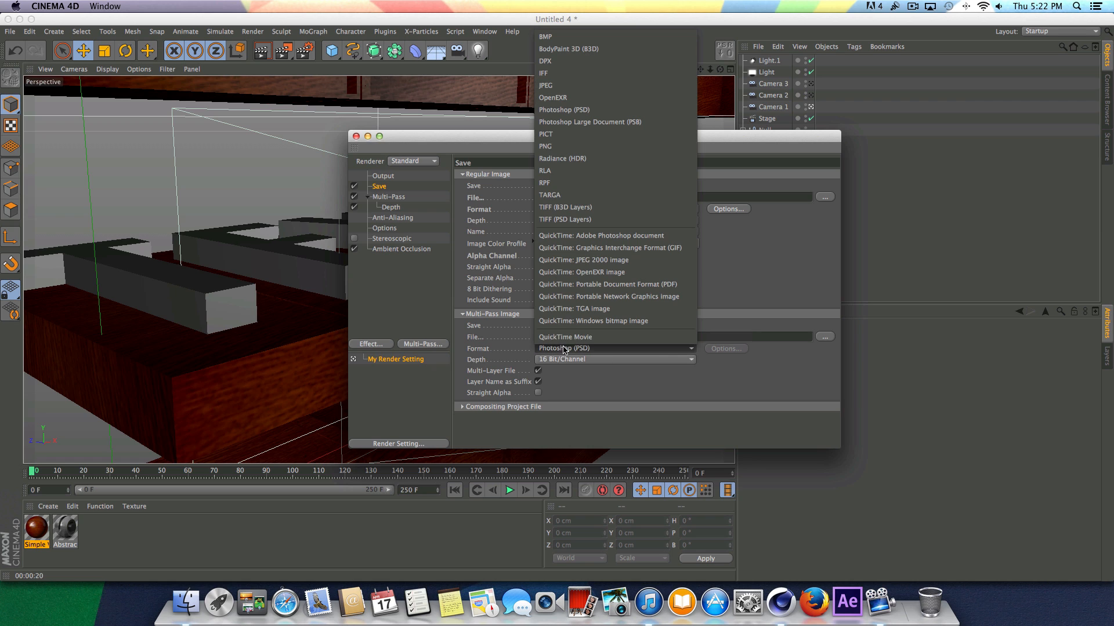
left_click(558, 147)
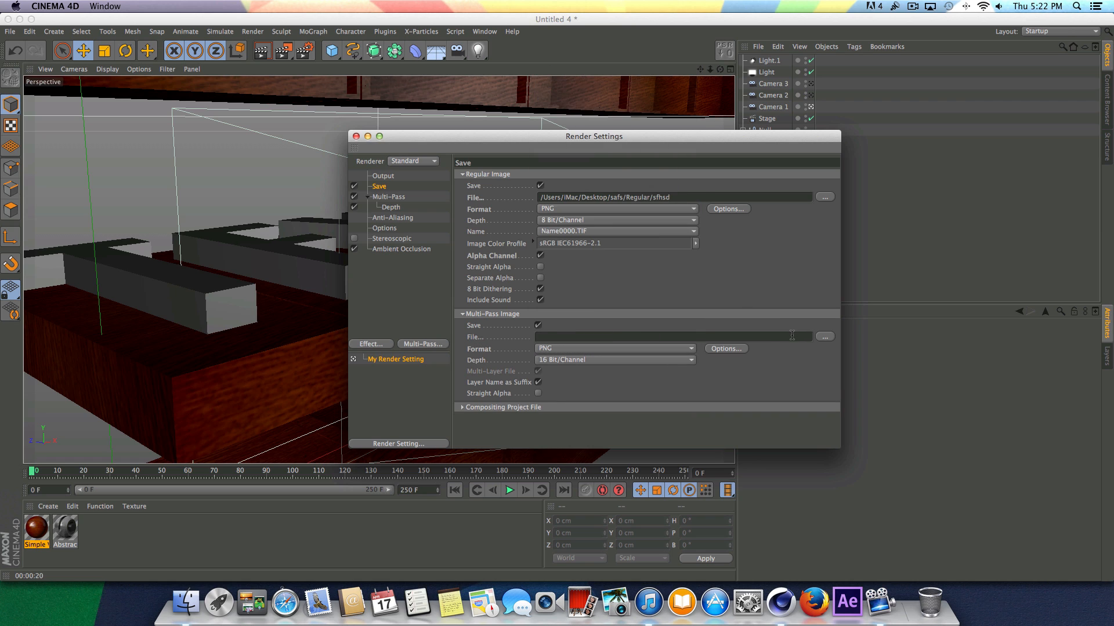
left_click(823, 337)
left_click(570, 184)
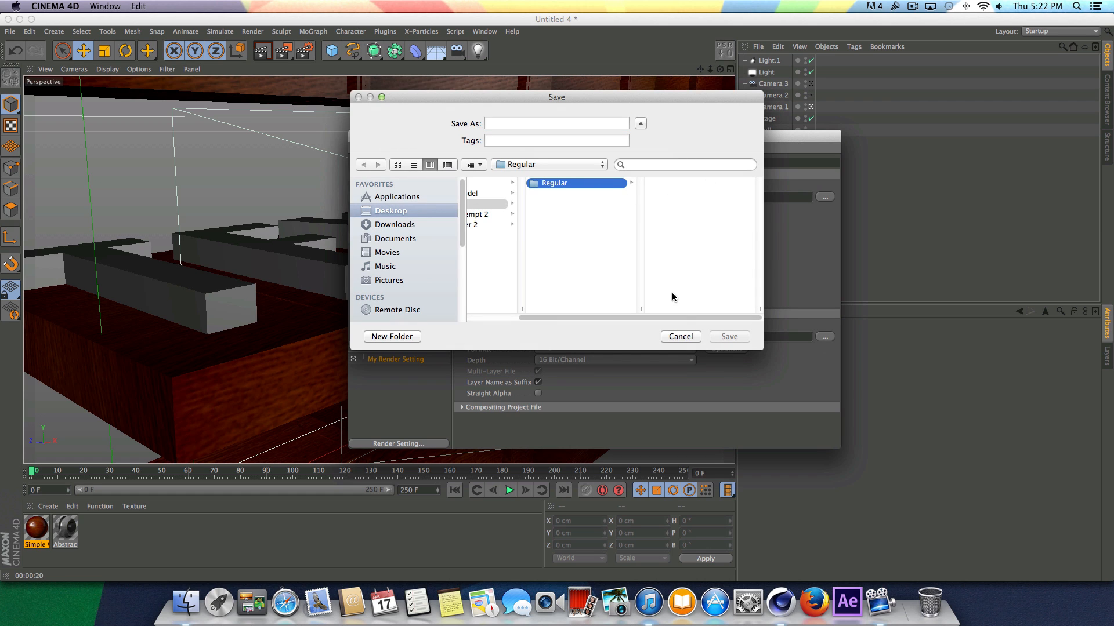
left_click(392, 336)
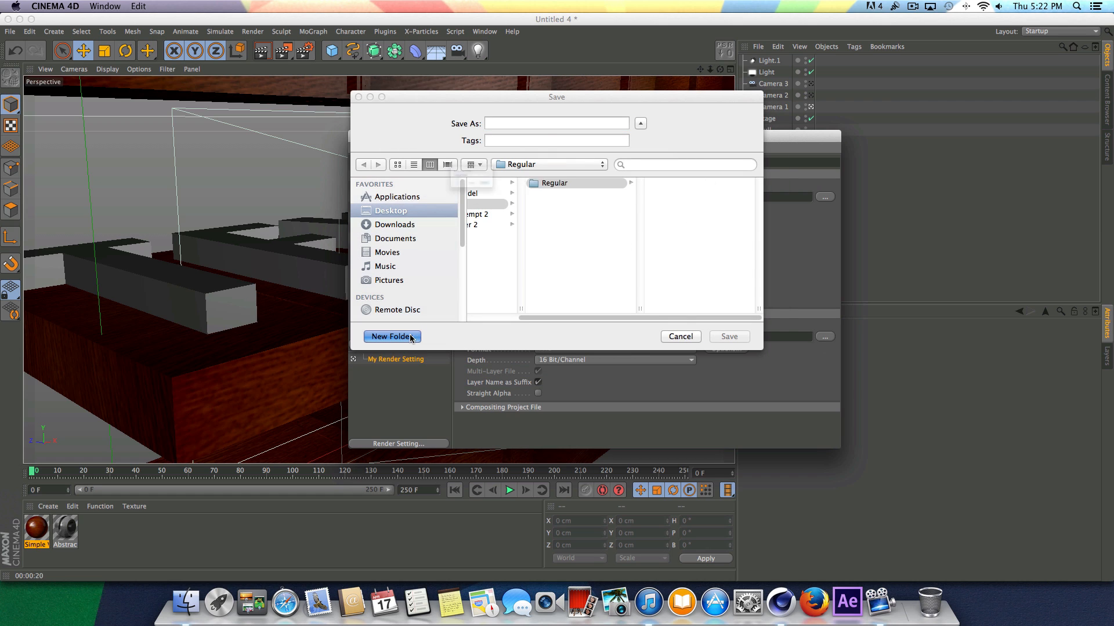
type("DOF")
left_click(526, 203)
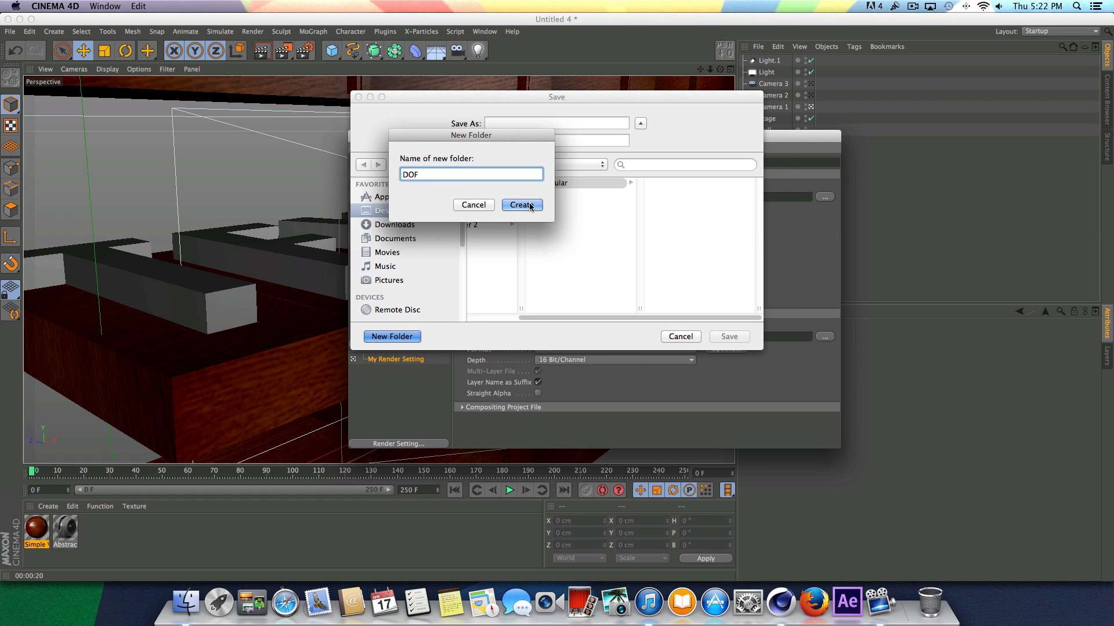
left_click(566, 123)
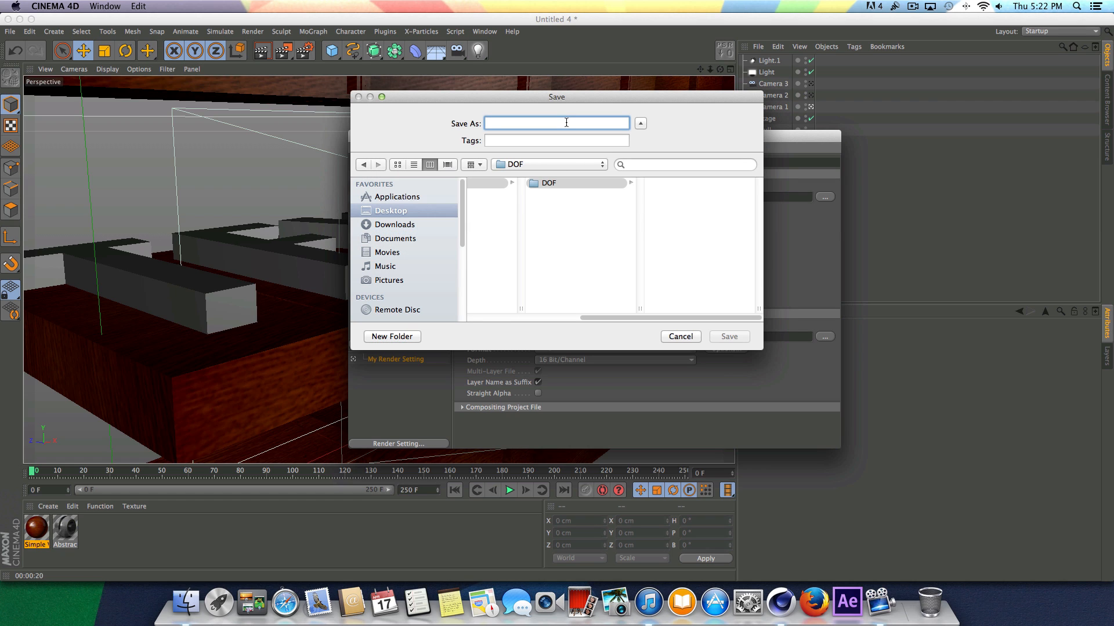
type("DOF")
left_click(729, 337)
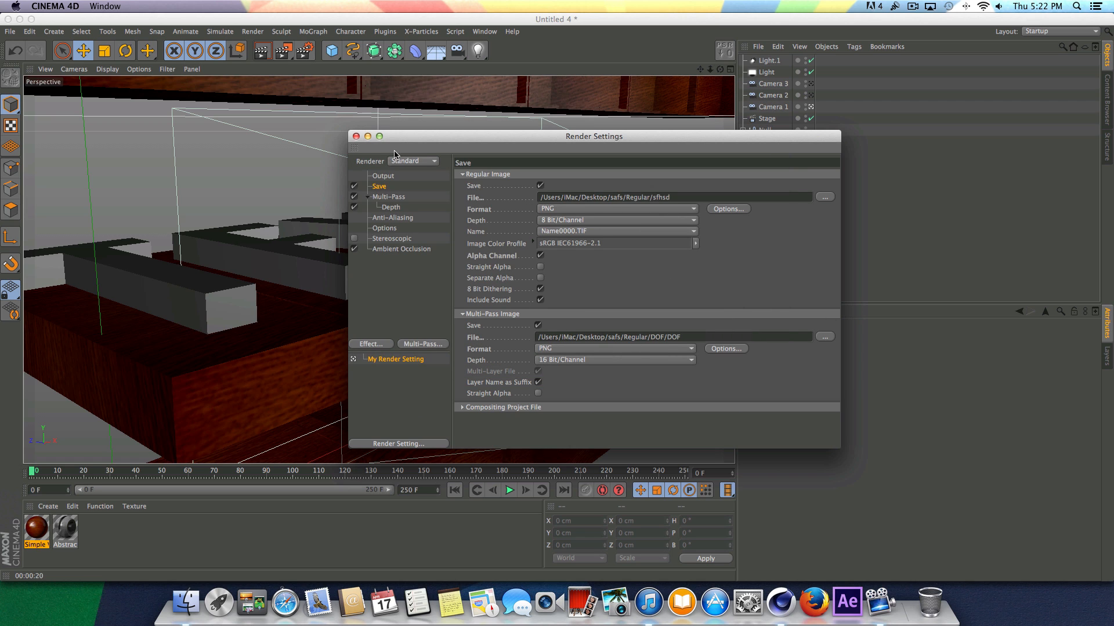
- Check the Ambient Occlusion, Stereoscopic and Anti-Aliasing render settings and close the render settings
left_click(394, 247)
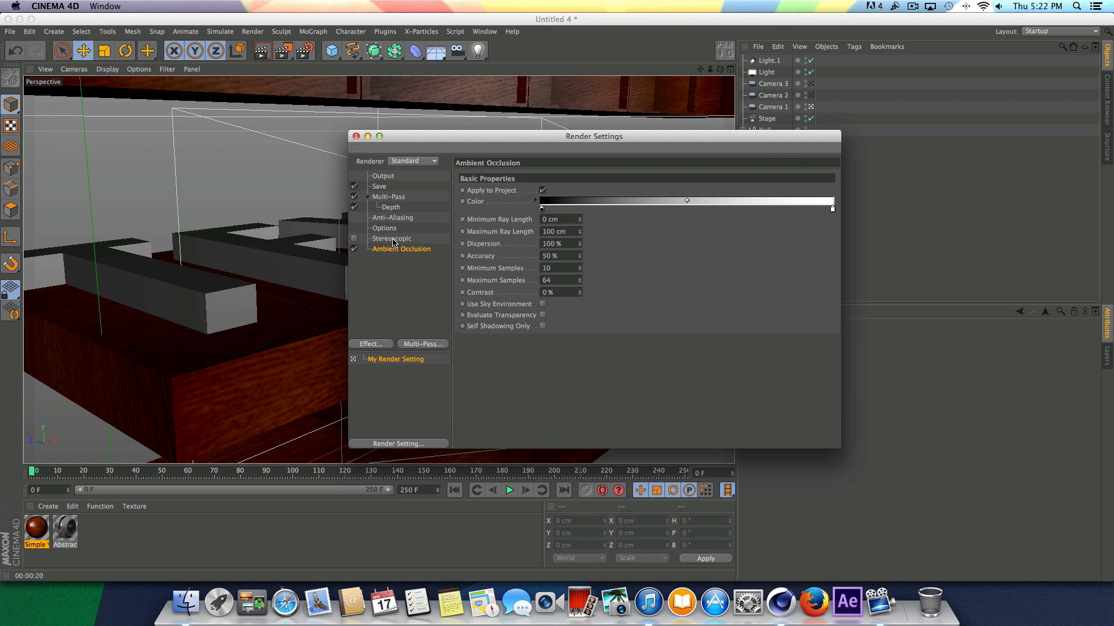
left_click(392, 239)
left_click(393, 217)
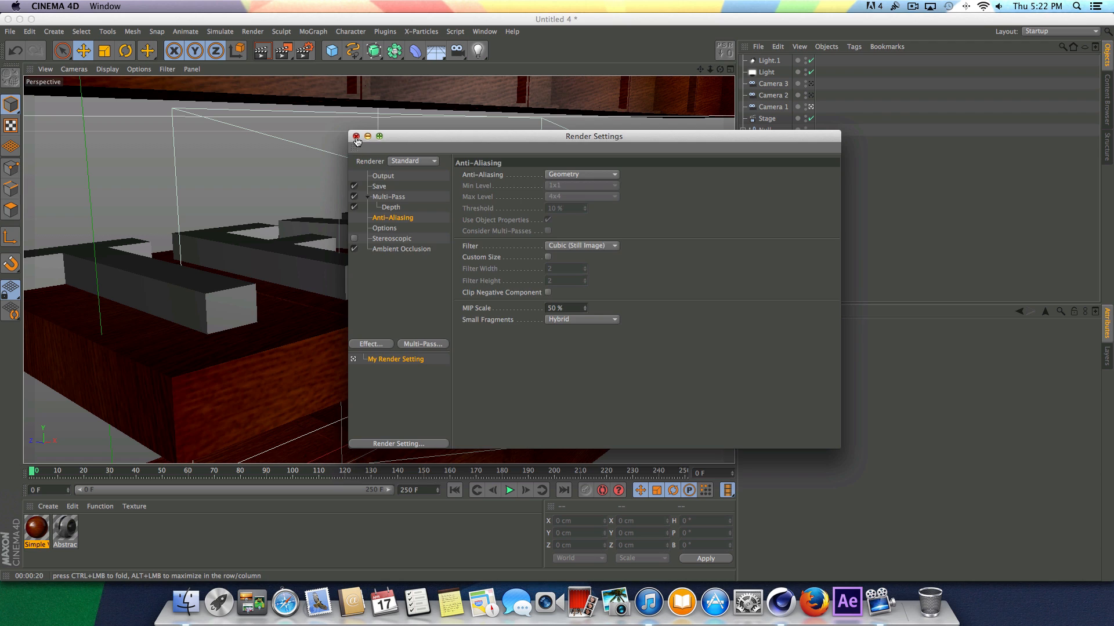
left_click(356, 135)
- Play the animation through to frame 192 and return to the first frame
left_click(509, 490)
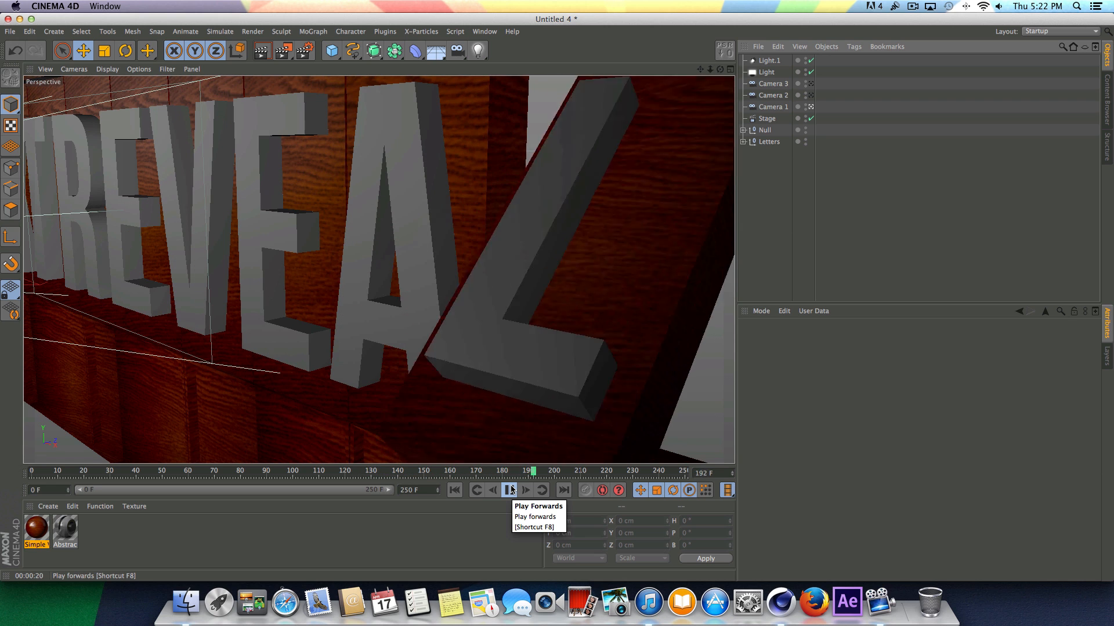
left_click(510, 490)
left_click(455, 490)
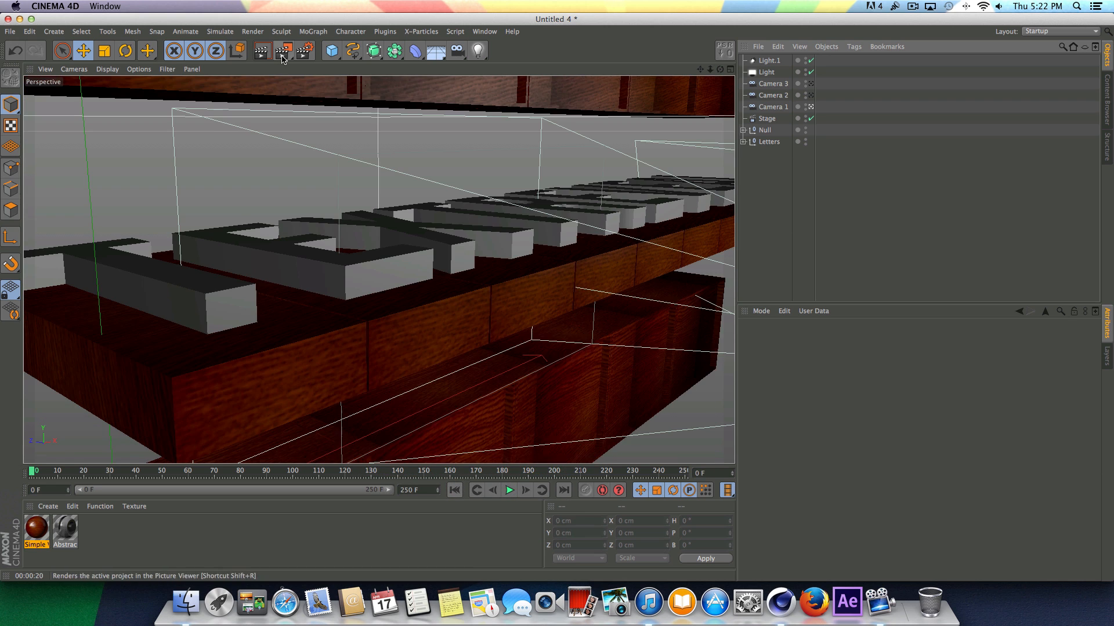
- Set the render output's frame range to All Frames, check the save settings and close the render settings
left_click(304, 58)
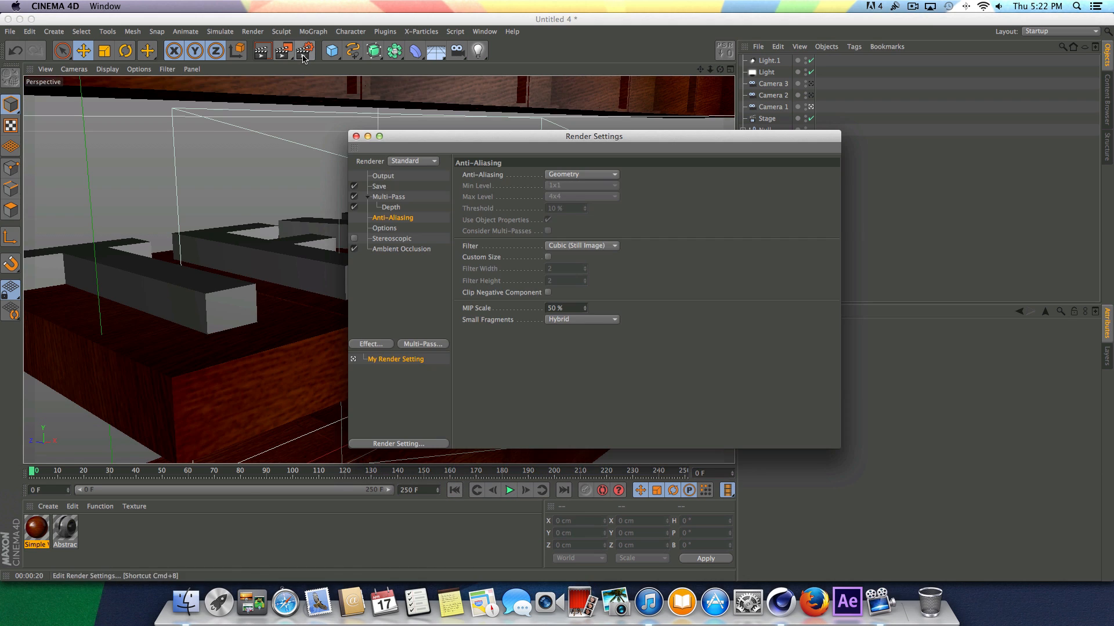
left_click(382, 177)
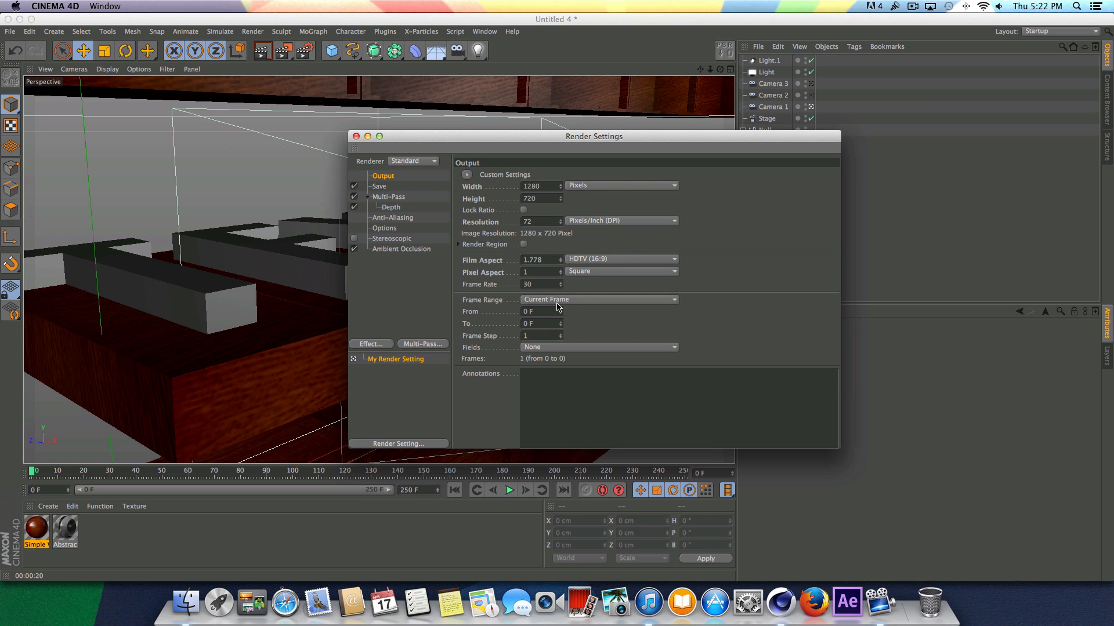
left_click(537, 309)
left_click(548, 335)
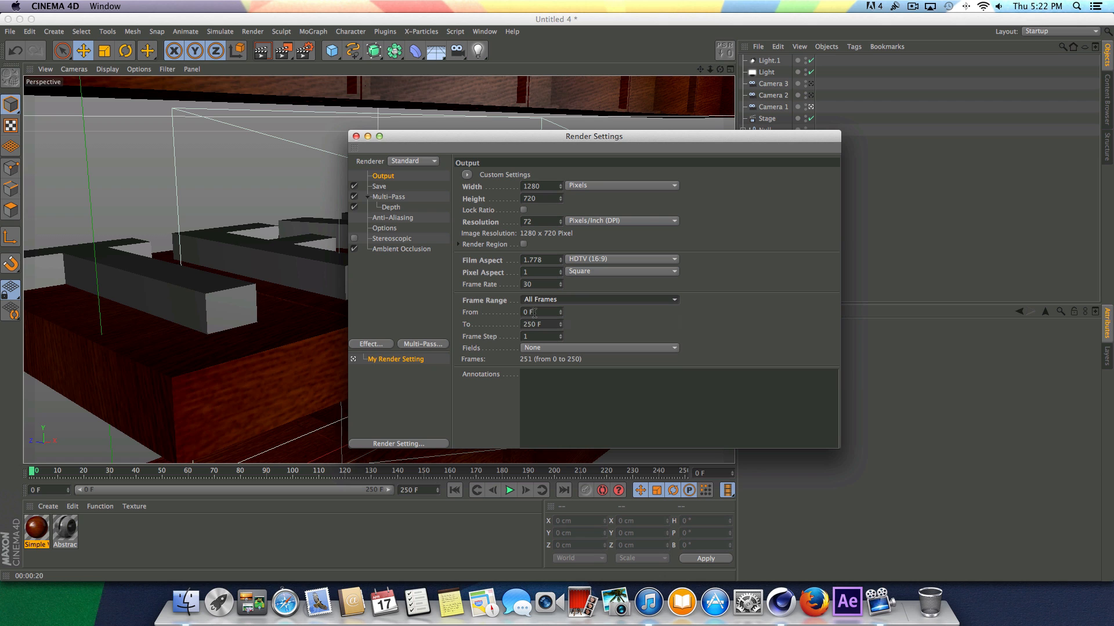
left_click(378, 186)
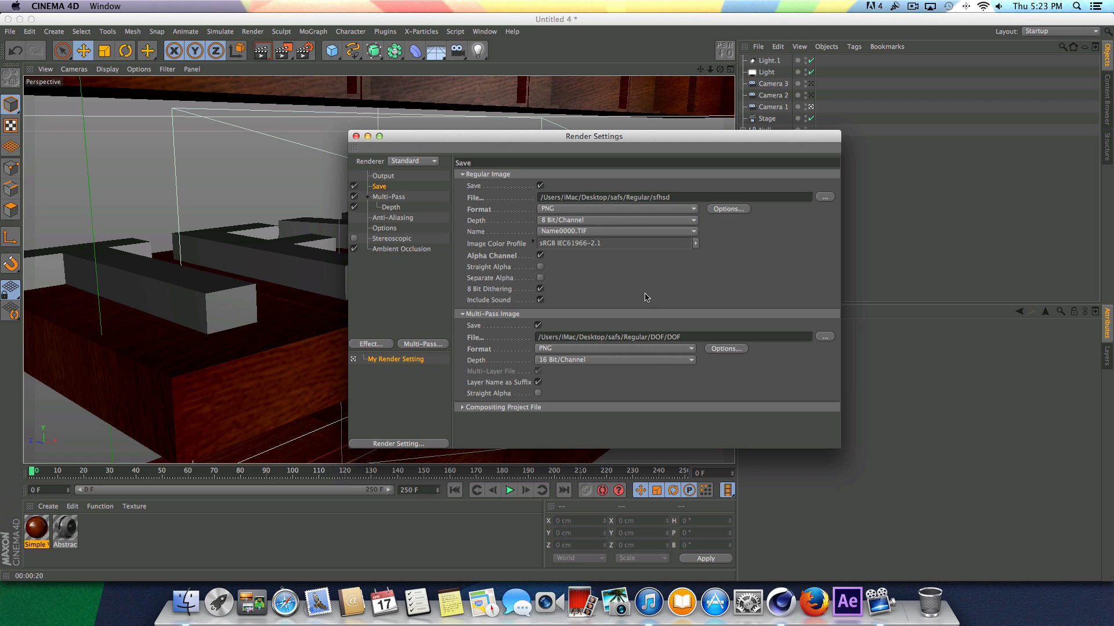
left_click(400, 227)
left_click(356, 136)
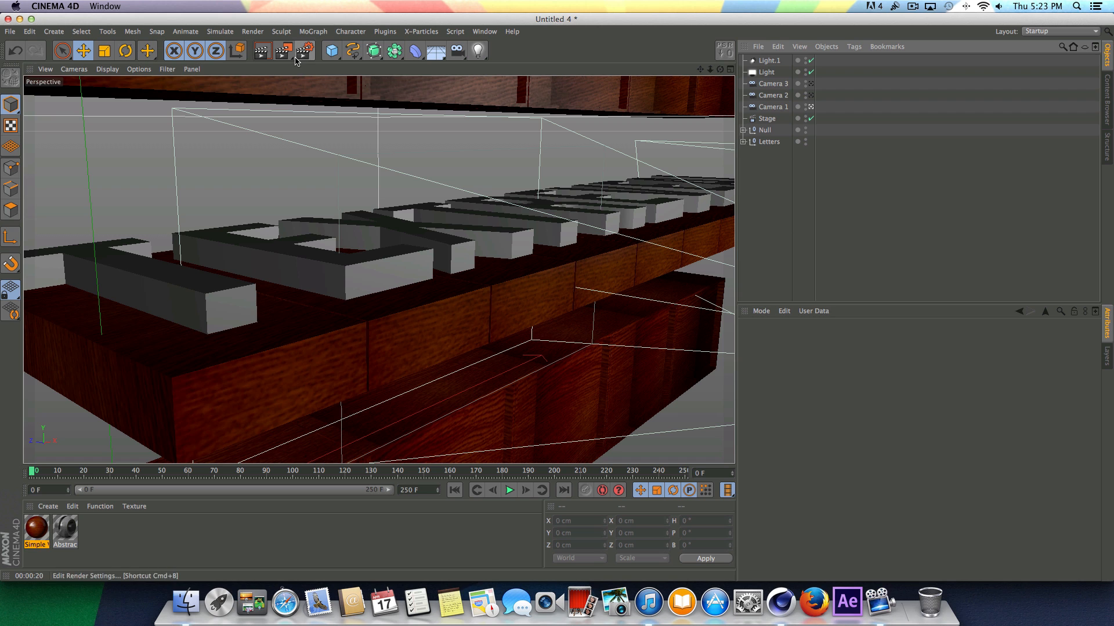
- Render all frames to the Picture Viewer and enlarge its window to inspect the first frame
left_click(282, 51)
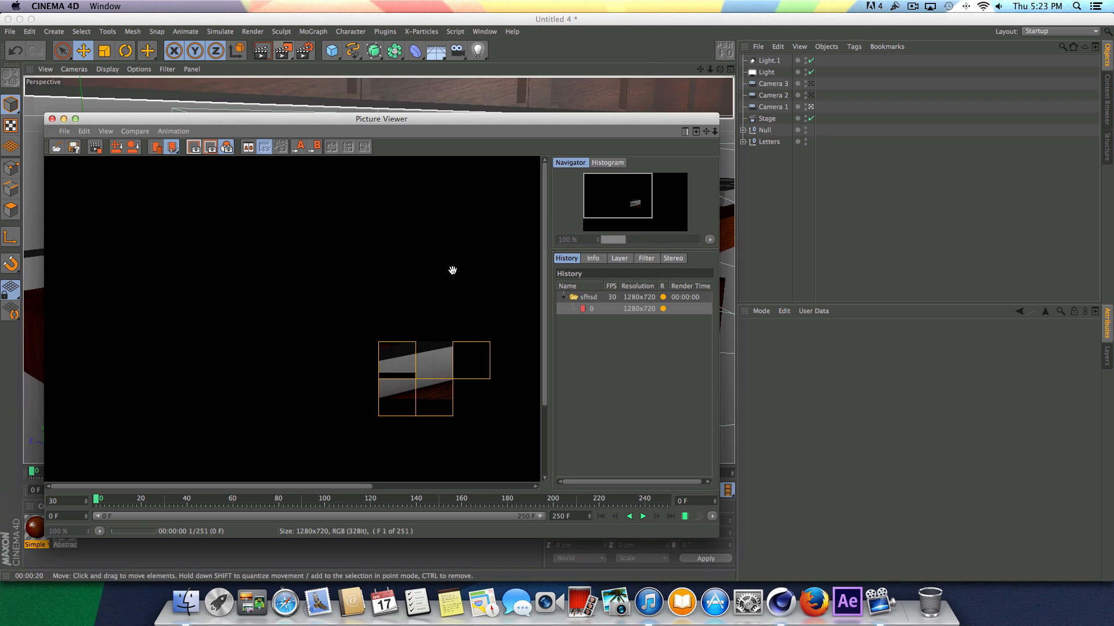
scroll(349, 274, "down", 2)
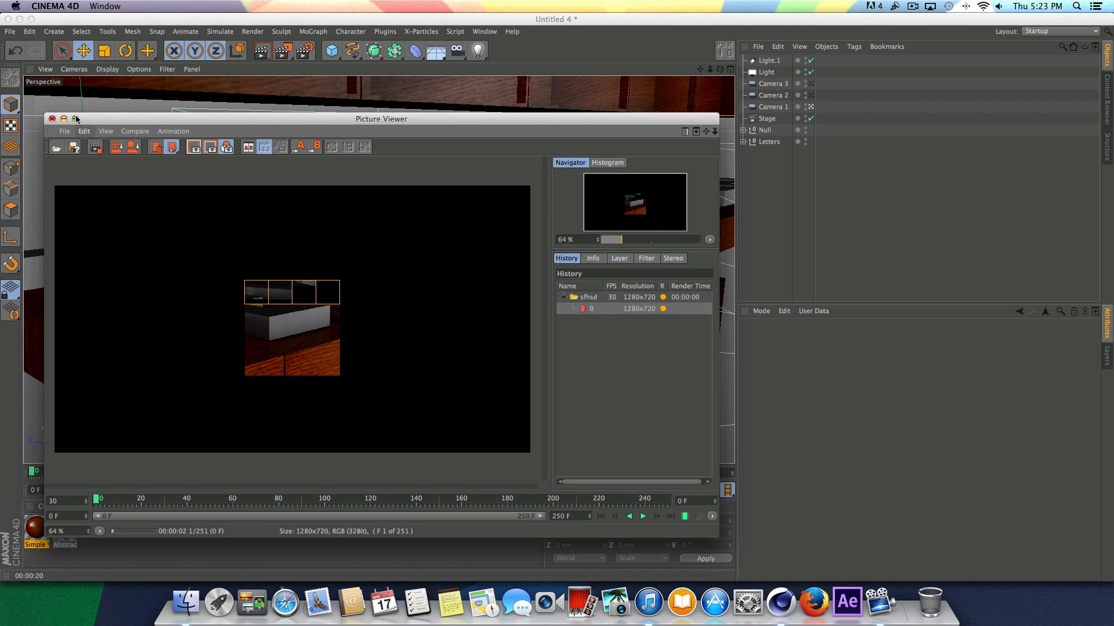
left_click(76, 119)
scroll(294, 324, "up", 2)
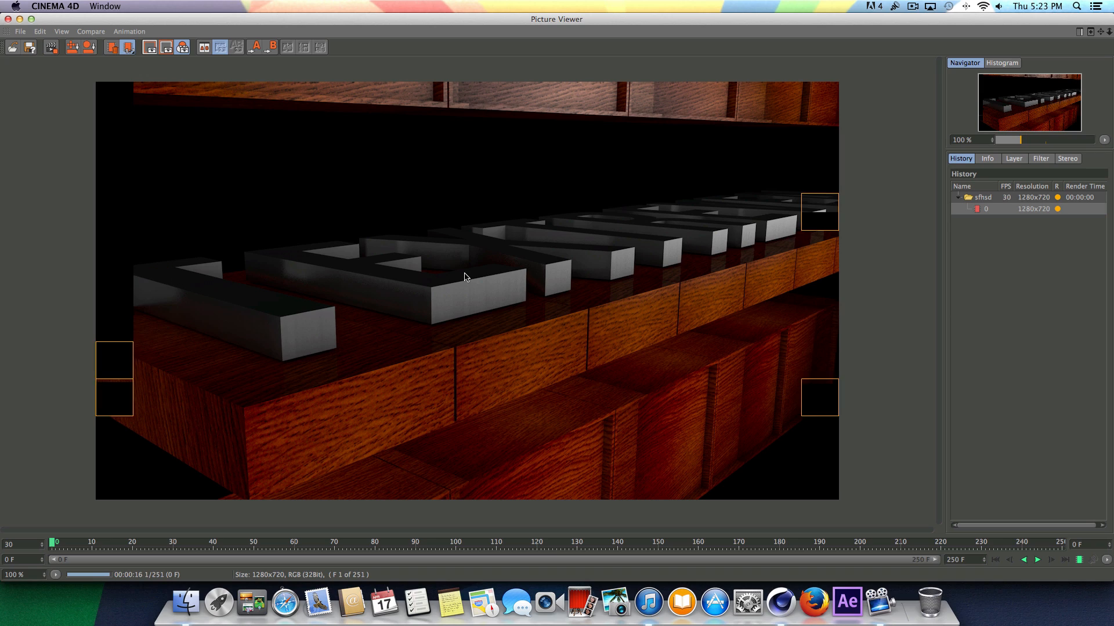
- Minimize the open windows, open DOF_depth0000.png from safs > Regular > DOF to examine the depth pass, and close it
left_click(20, 21)
left_click(21, 21)
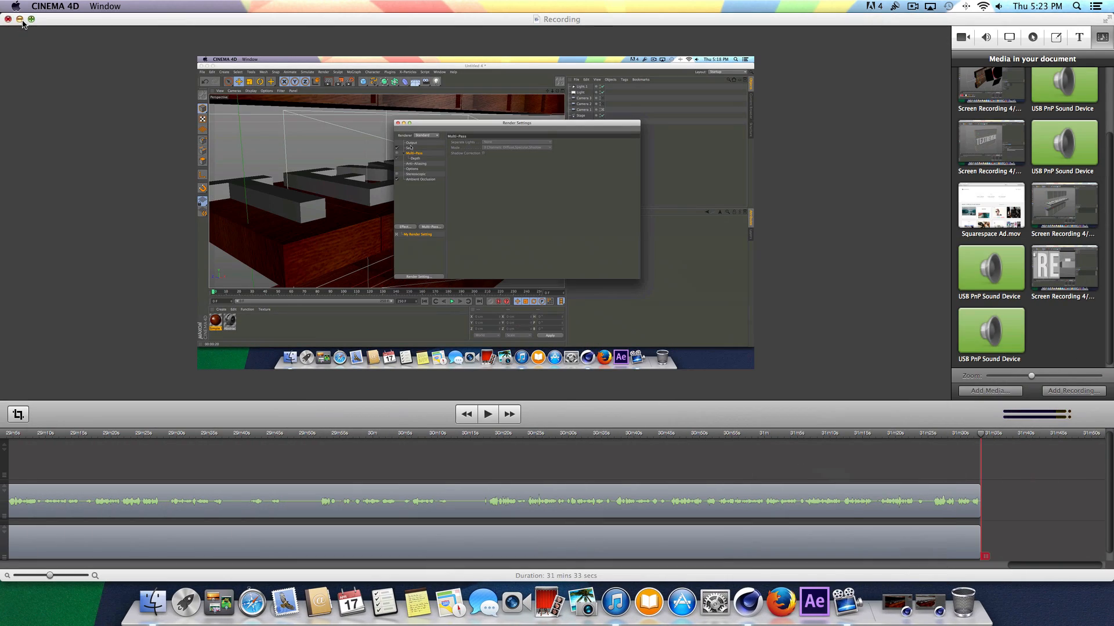
left_click(21, 20)
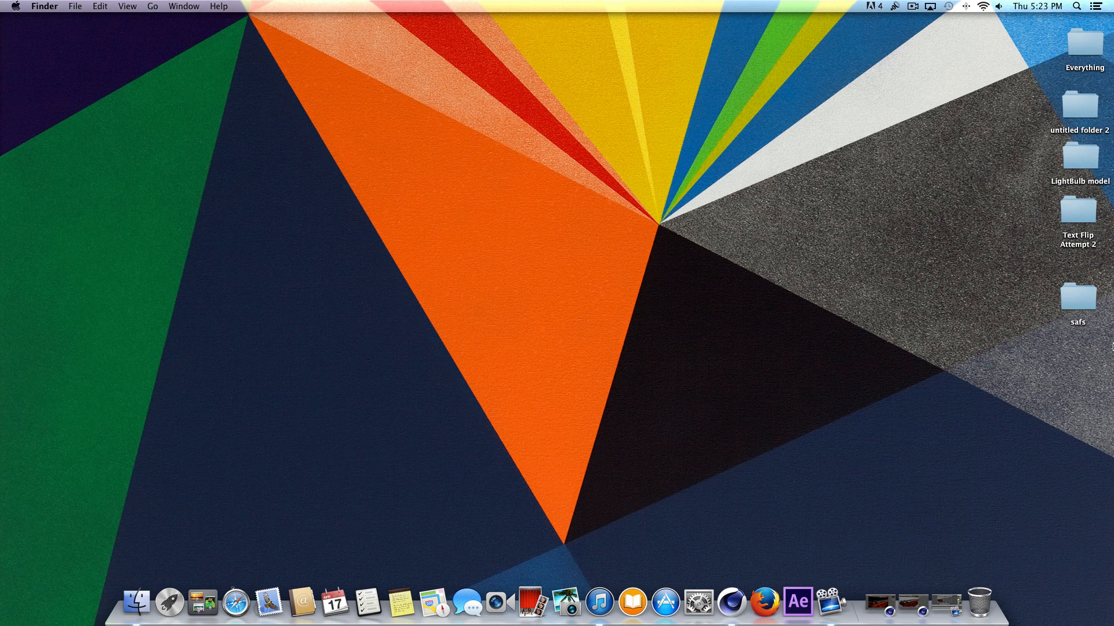
double_click(1082, 317)
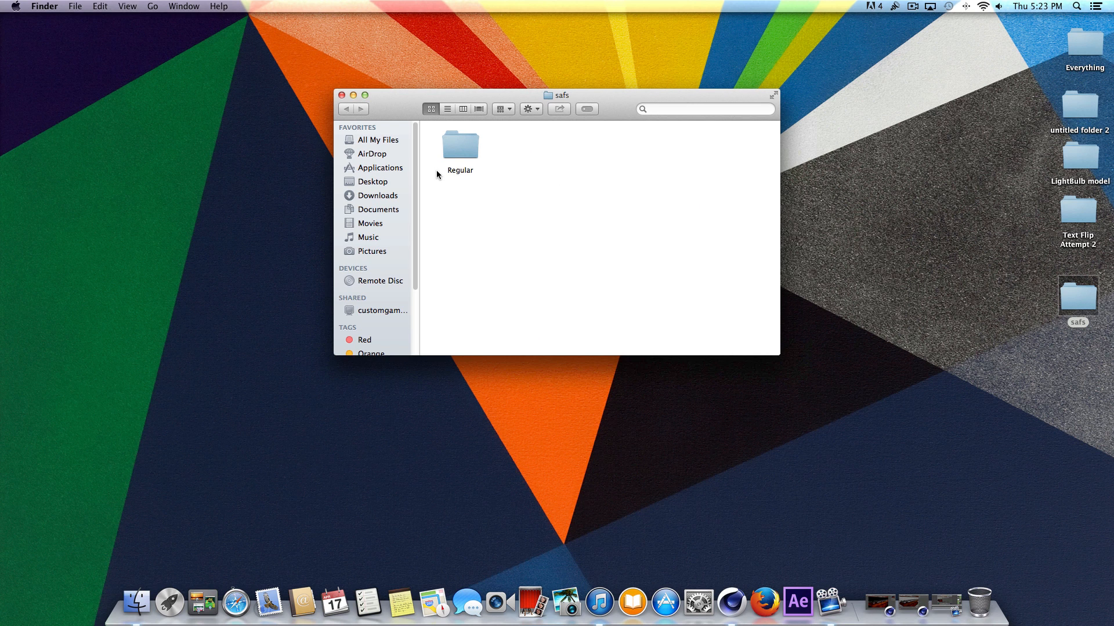
double_click(461, 148)
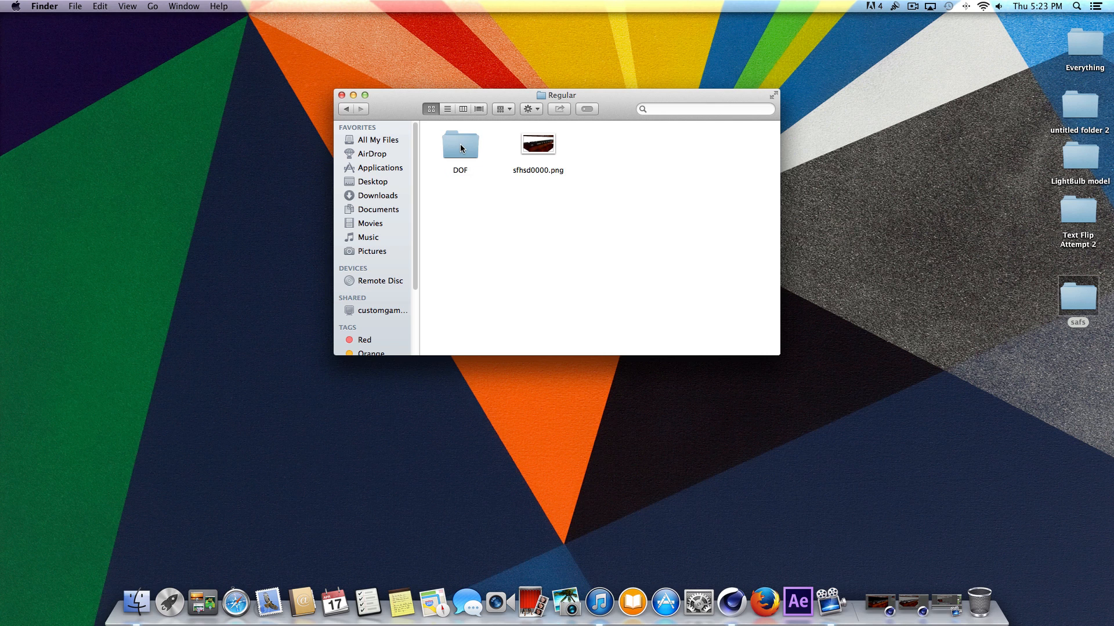
double_click(461, 148)
left_click(473, 146)
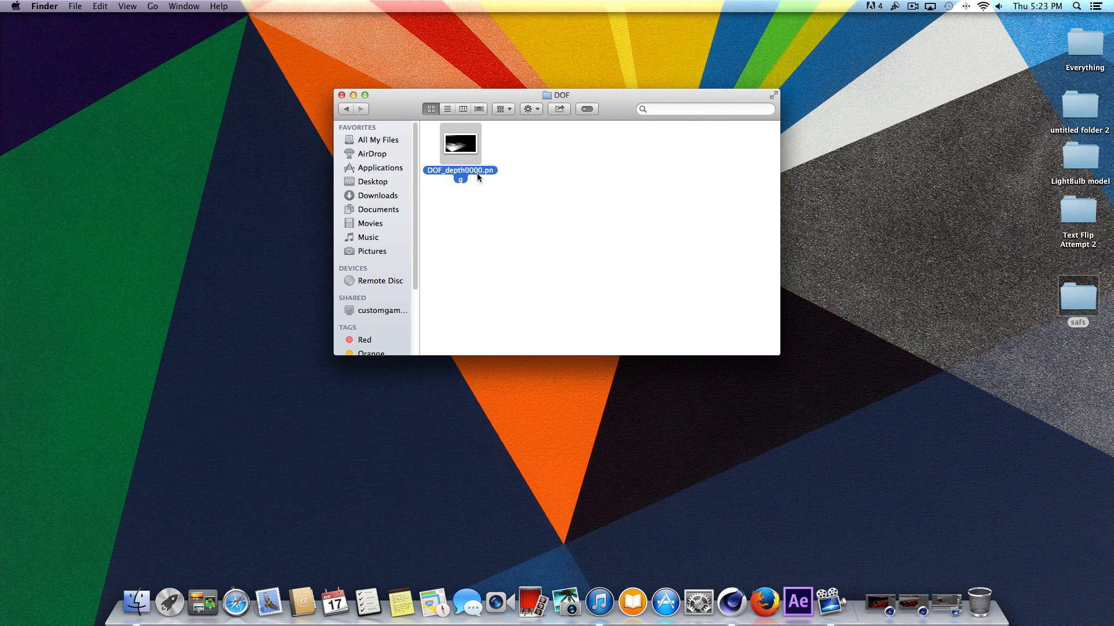
double_click(471, 150)
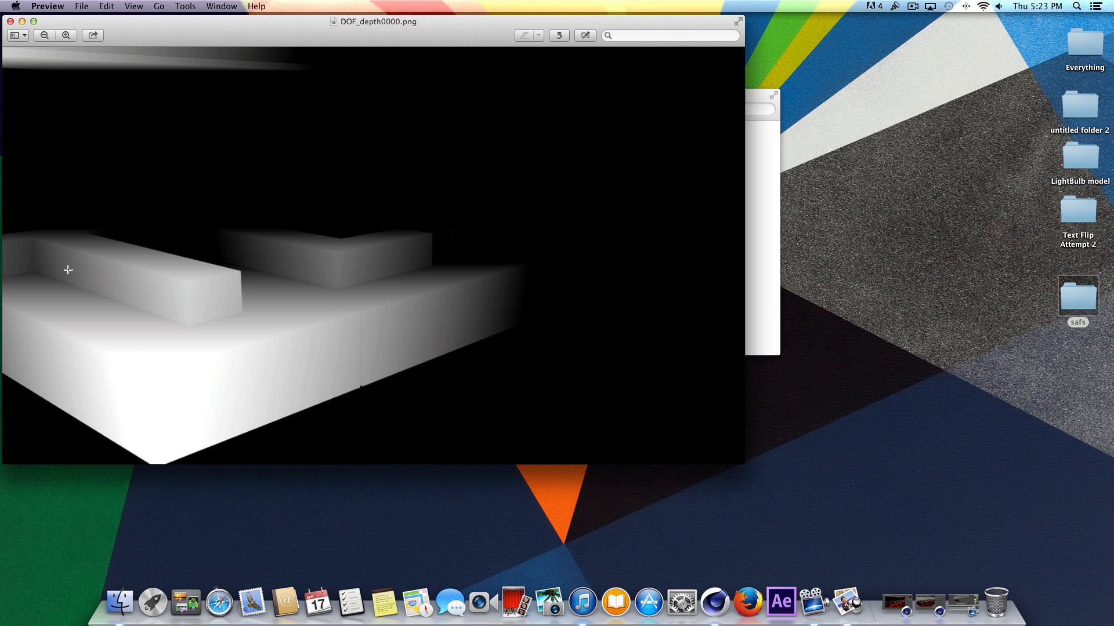
left_click_drag(262, 43, 500, 93)
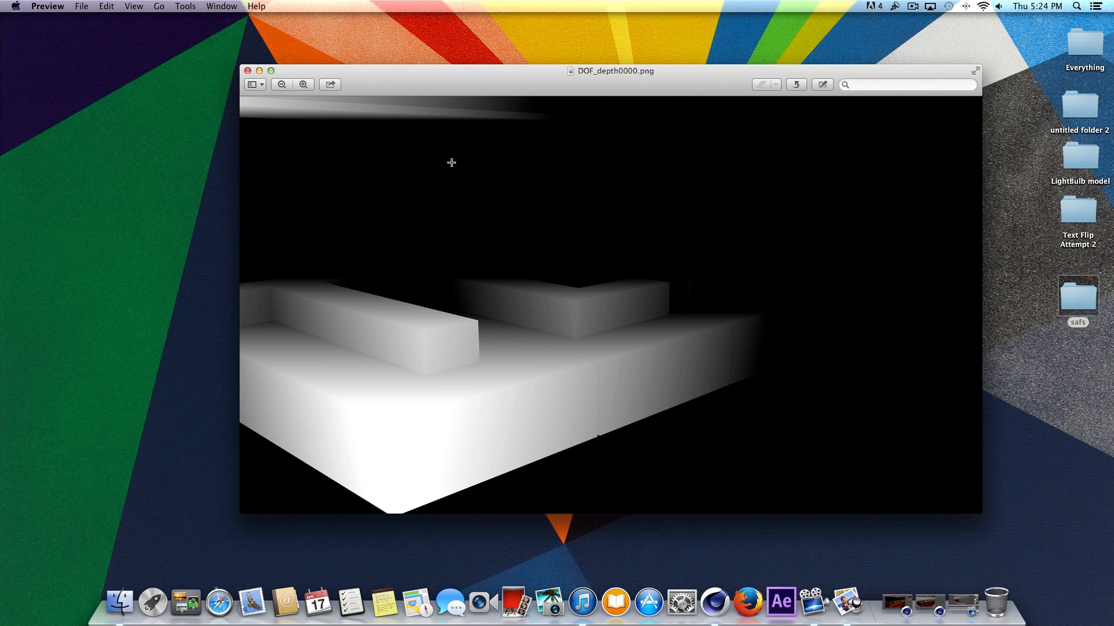
left_click(249, 74)
- Open DOF_depth0004.png to examine how the depth pass changes as the letters rotate, and close it
left_click(562, 207)
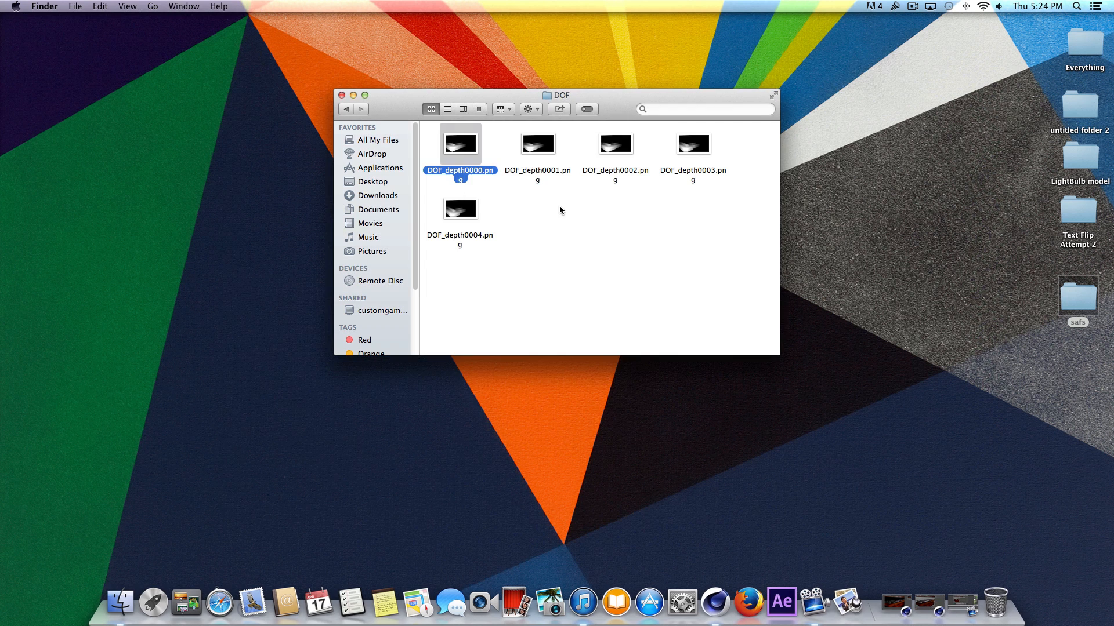
double_click(463, 211)
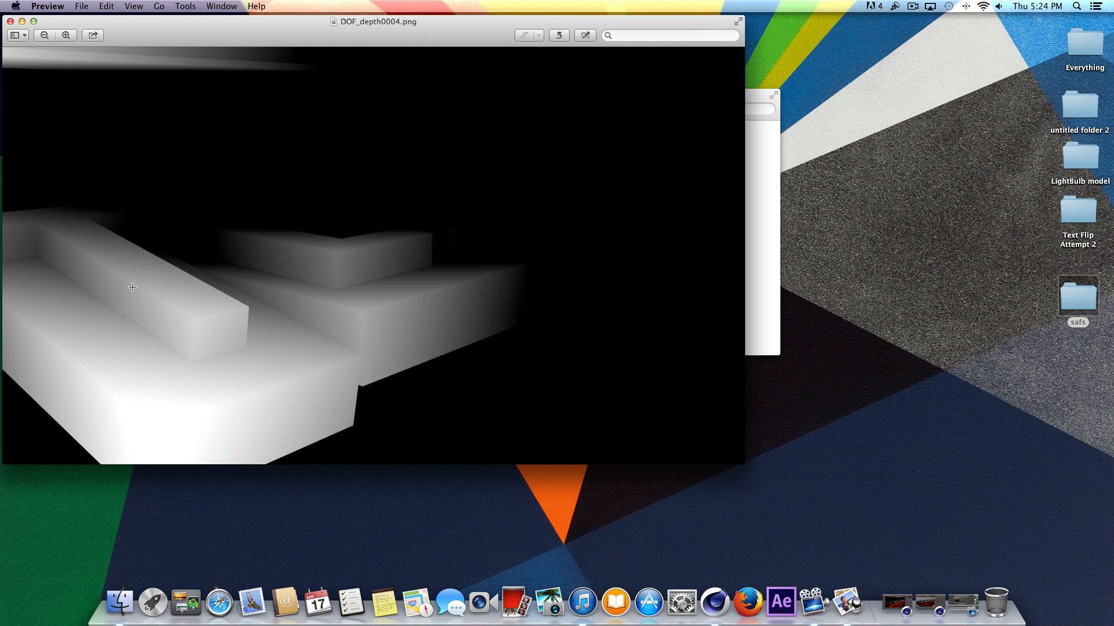
left_click_drag(324, 40, 594, 156)
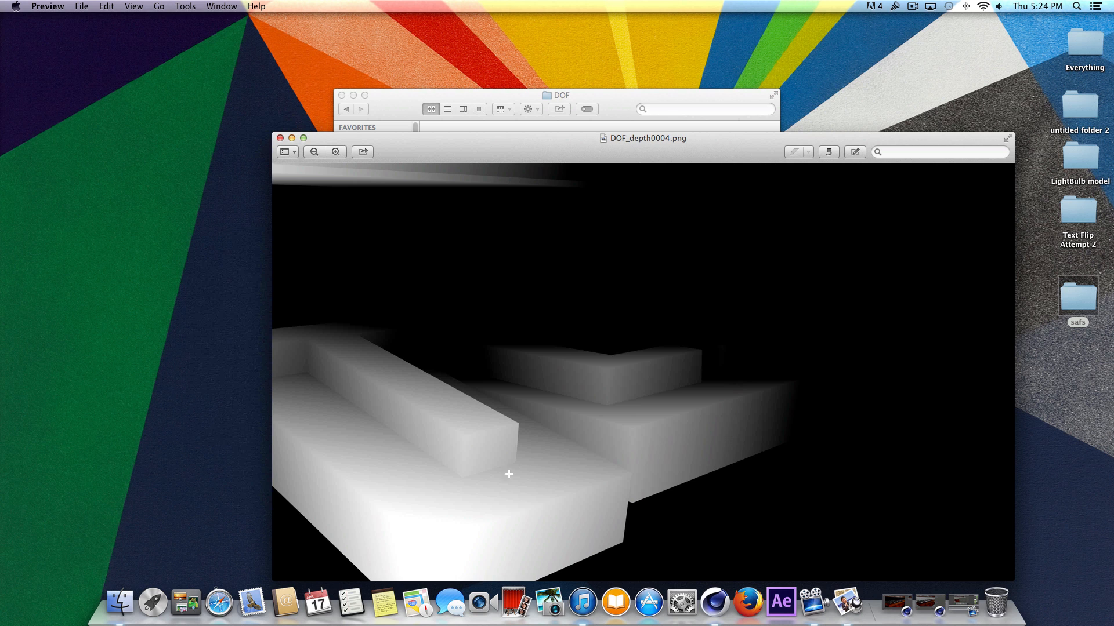
left_click(281, 138)
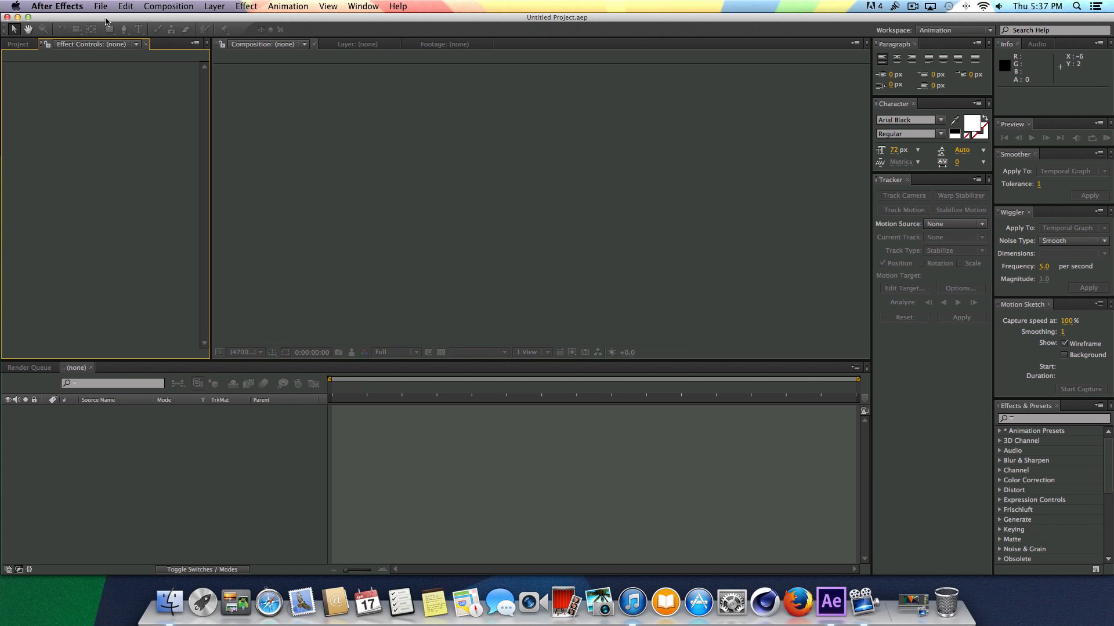
- In After Effects, import Regular0000.png from the Render folder's regular image subfolder as a PNG sequence
left_click(101, 6)
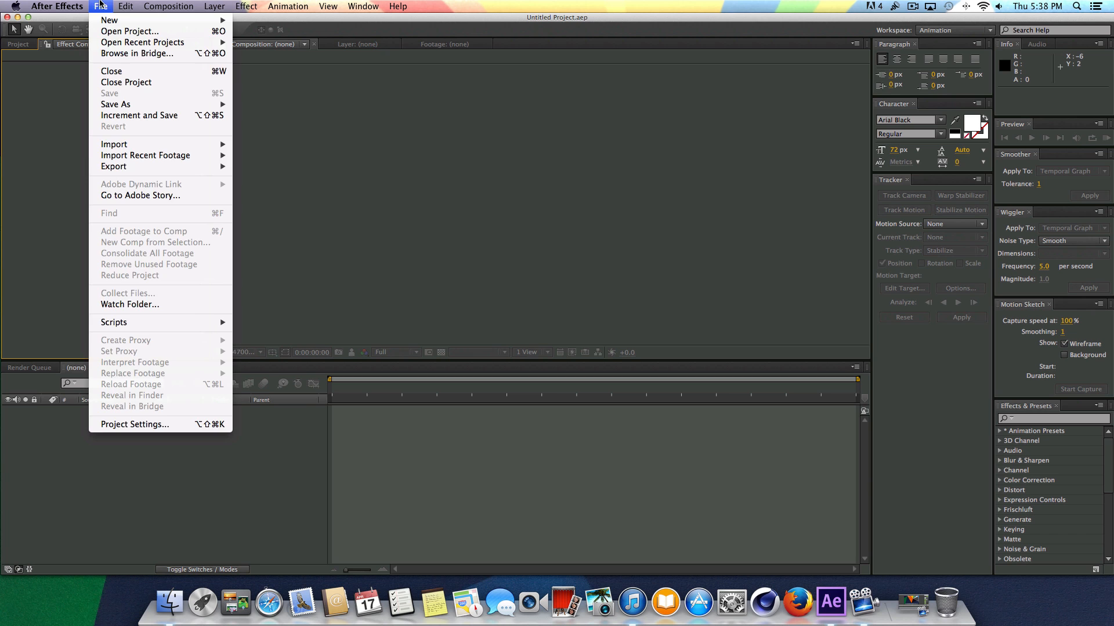
mouse_move(214, 144)
left_click(314, 145)
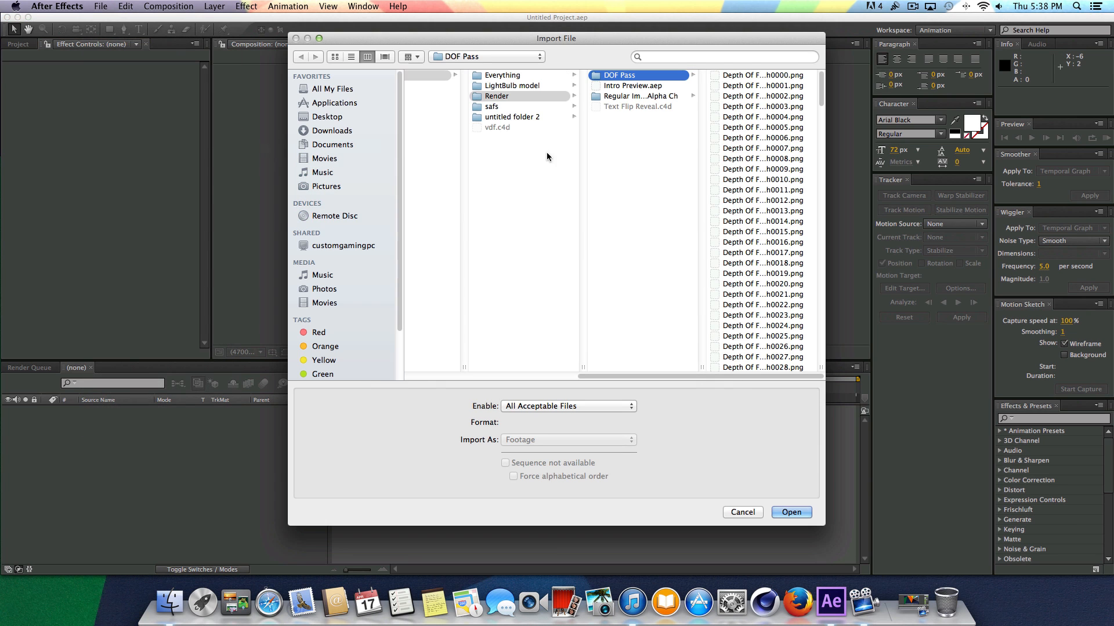
left_click(497, 96)
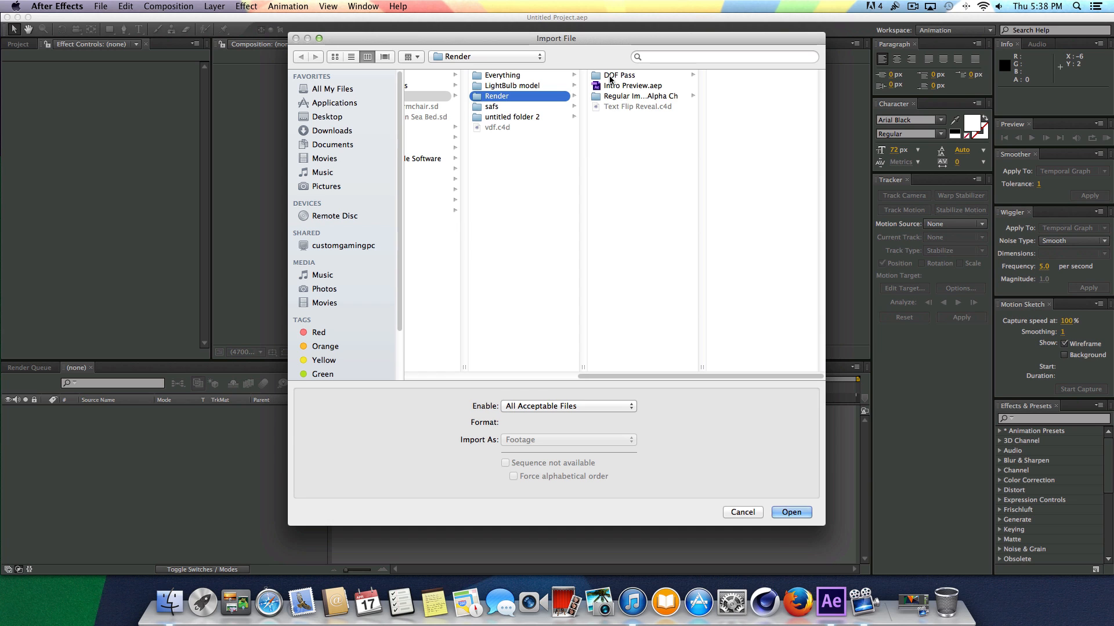
left_click(623, 96)
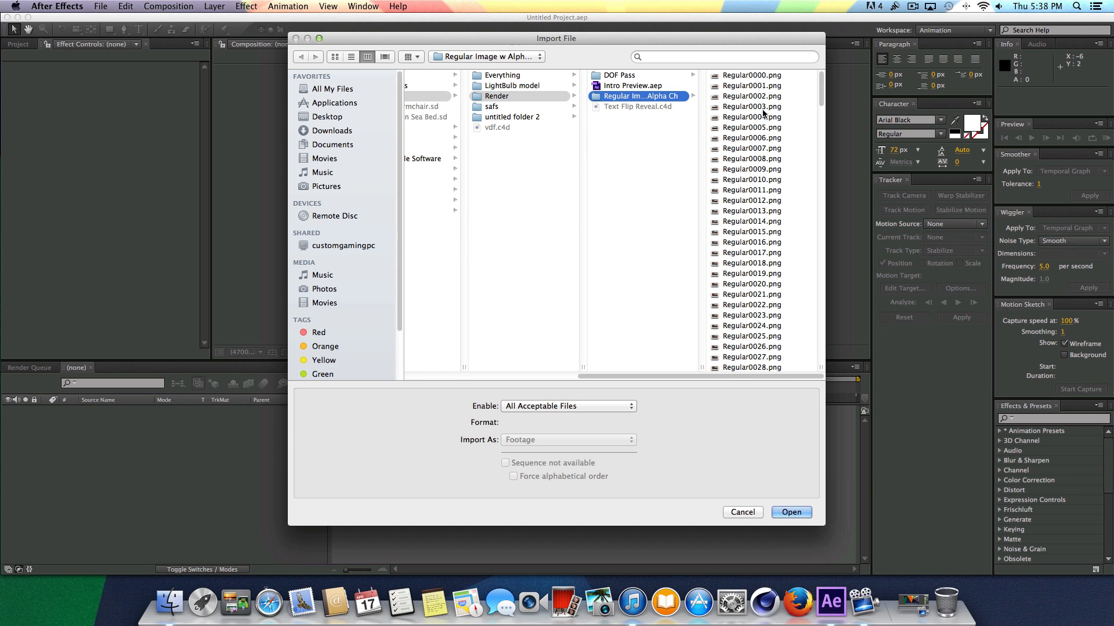
left_click(758, 79)
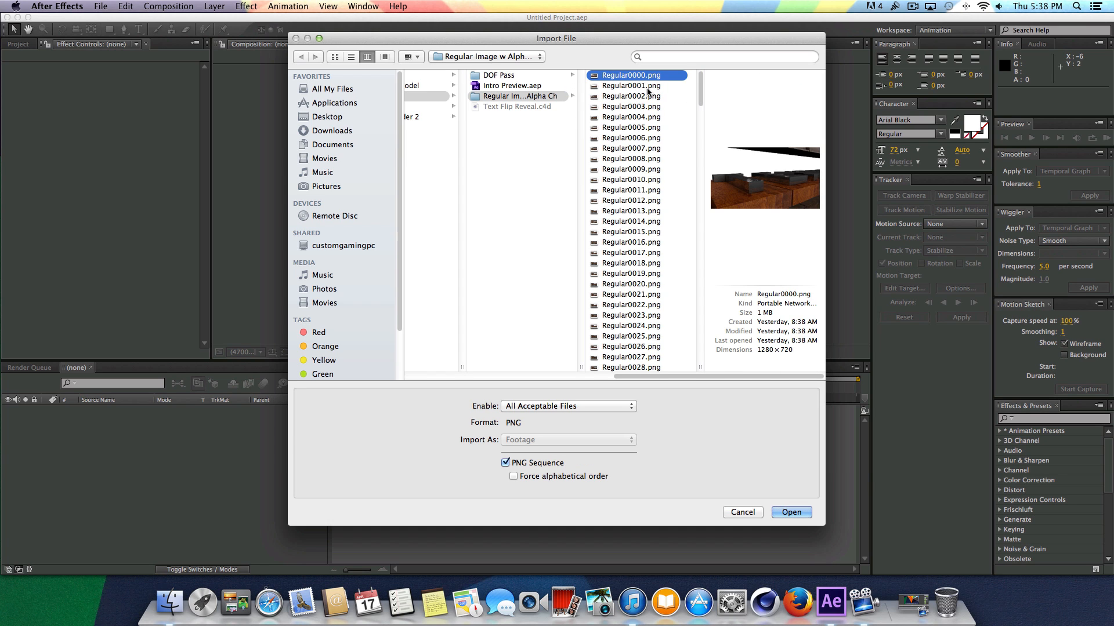
left_click(791, 512)
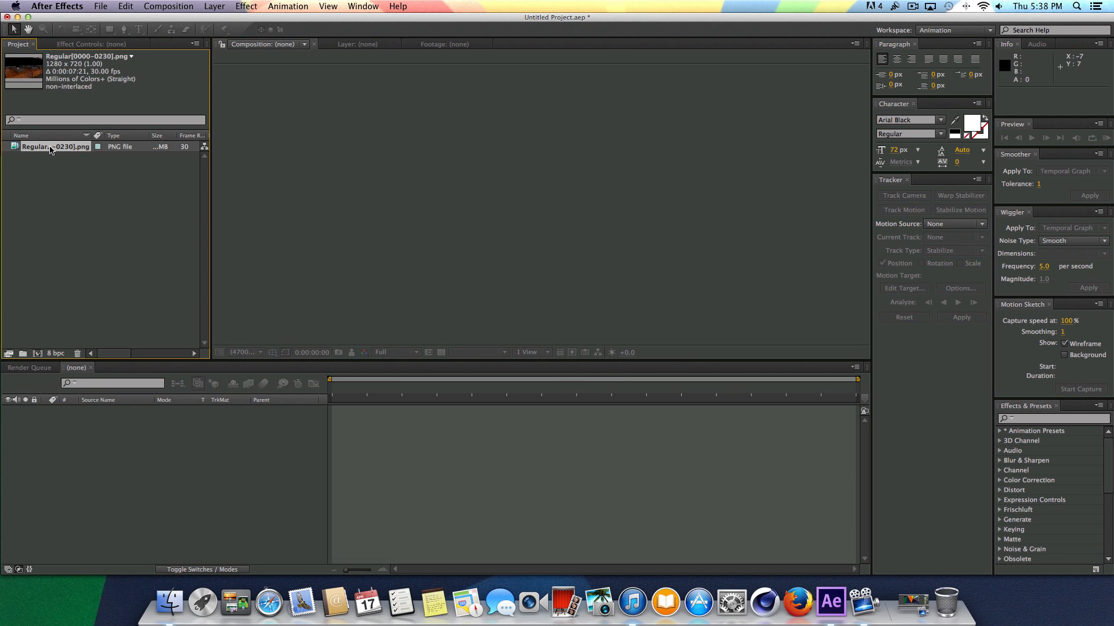
- Create a new composition from the Regular sequence and return the playhead to the first frame
left_click_drag(51, 154, 37, 353)
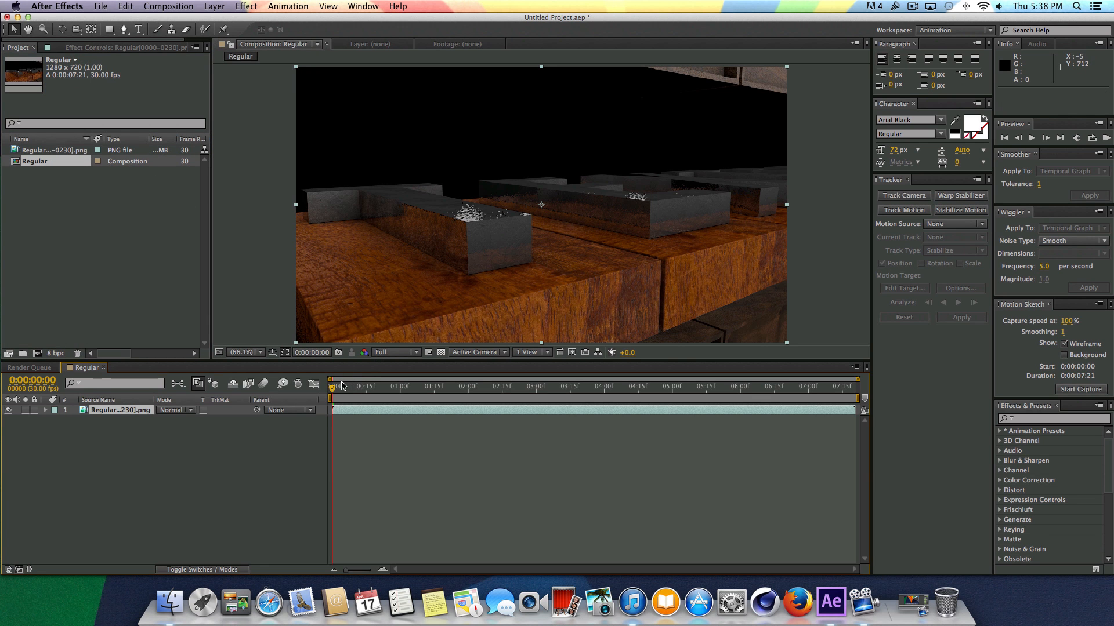
left_click(335, 388)
left_click_drag(336, 388, 323, 369)
- Import the depth images from Render > DOF Pass as a PNG sequence, starting with frame 0000
left_click(101, 6)
mouse_move(145, 143)
left_click(252, 147)
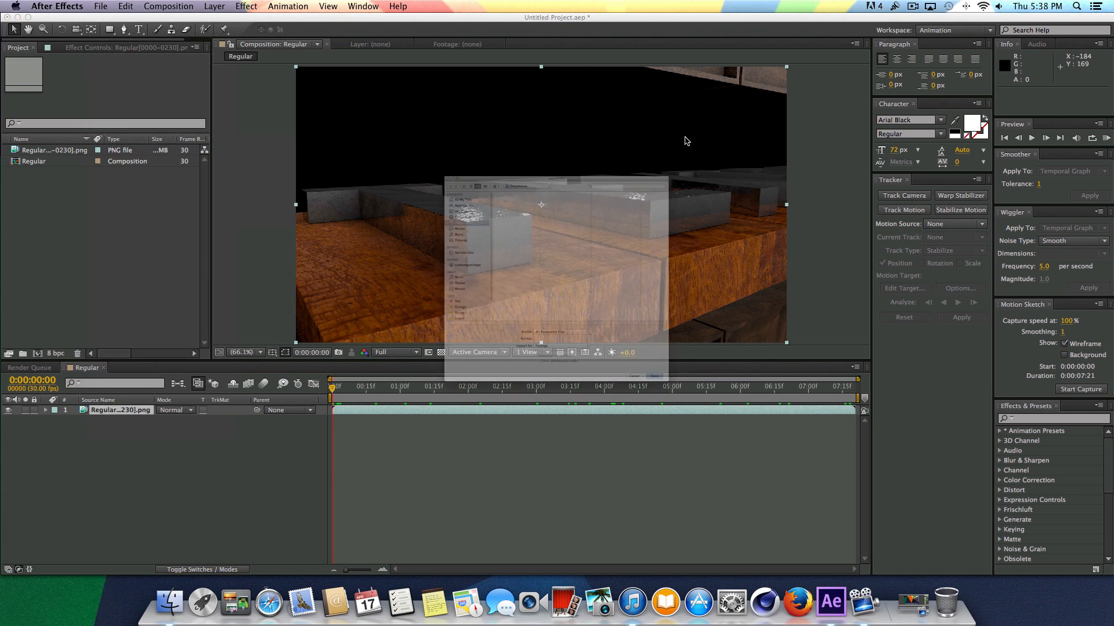
left_click(548, 76)
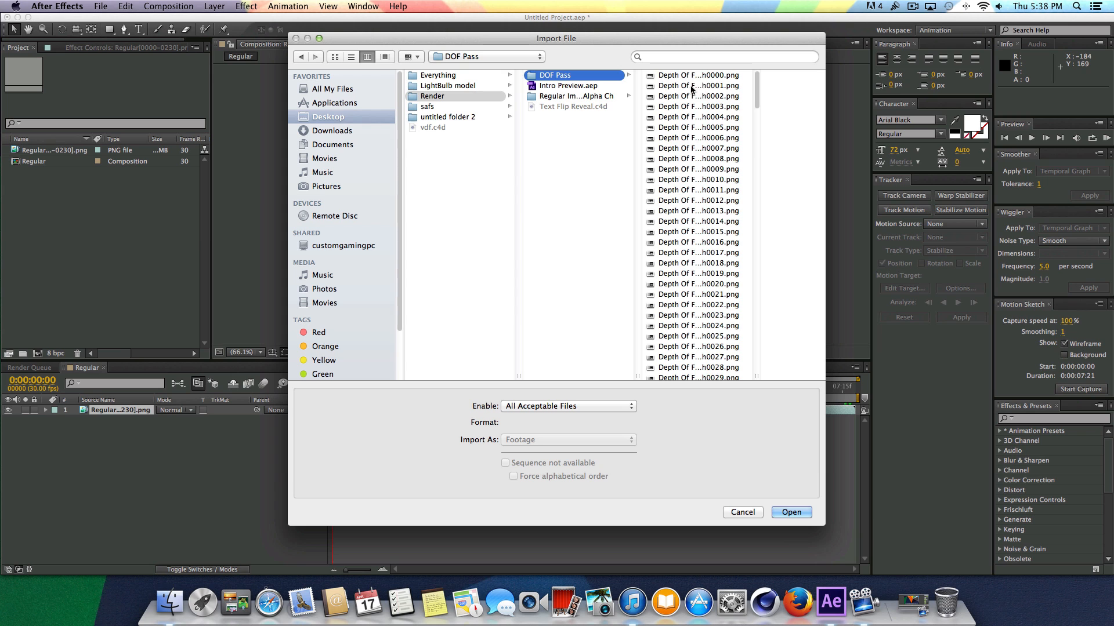
left_click(691, 76)
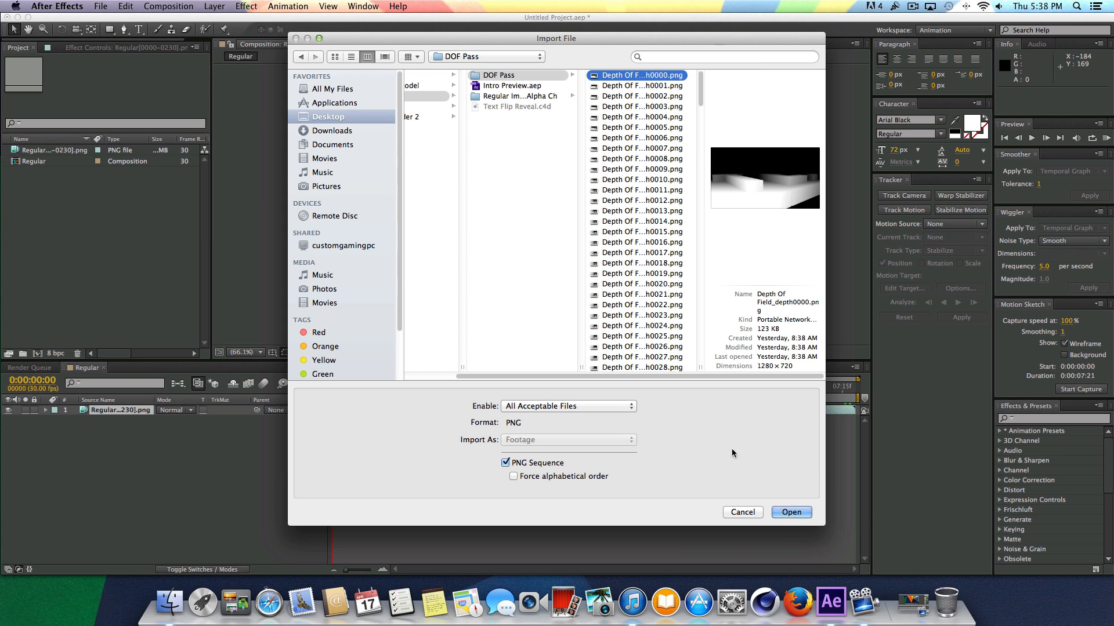
left_click(790, 513)
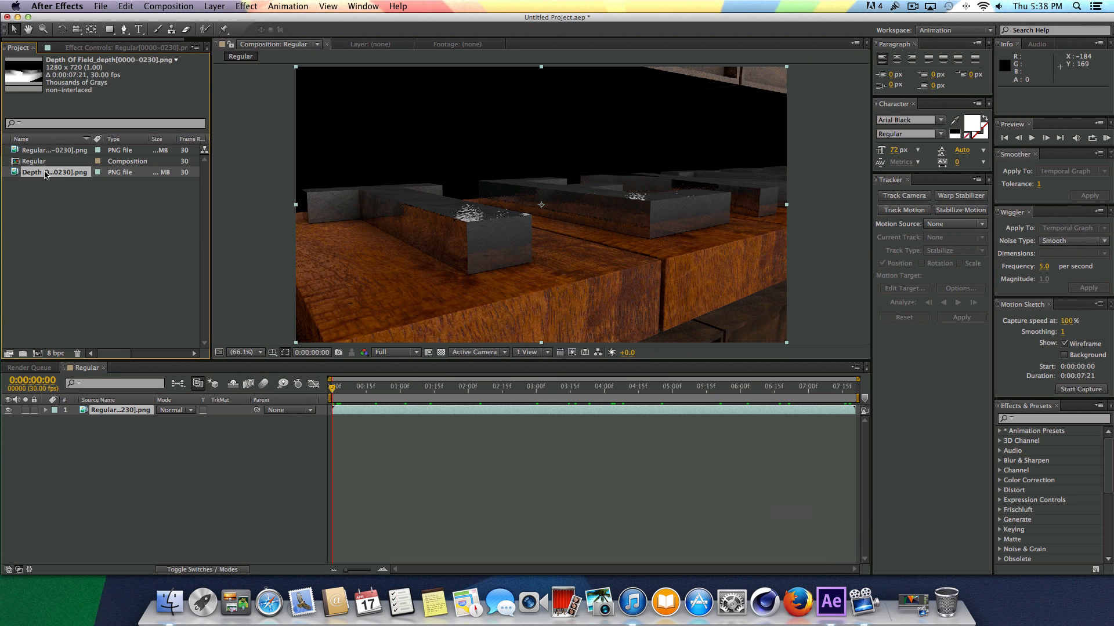
- Add the depth sequence above the Regular layer in the composition and hide it
left_click_drag(46, 174, 128, 409)
left_click(110, 421)
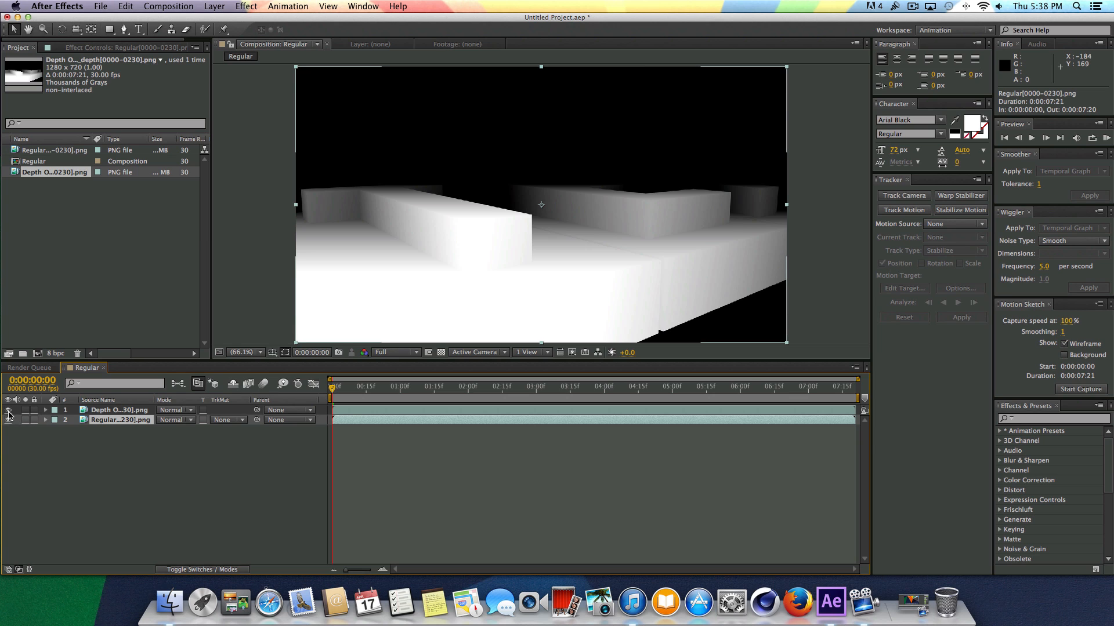
left_click(8, 411)
left_click(107, 411)
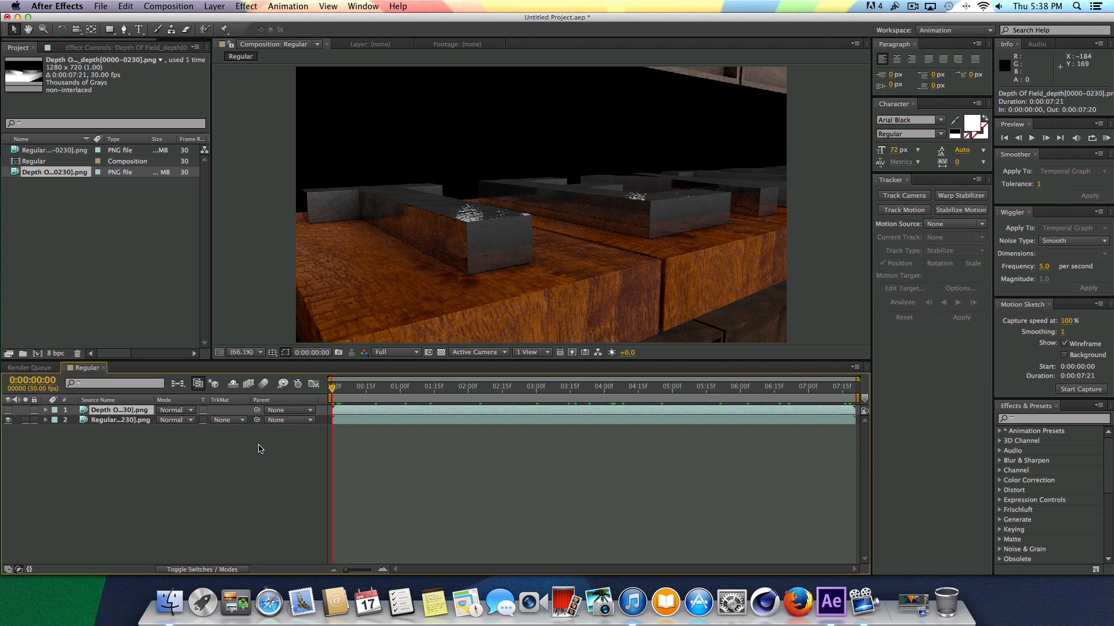
- Apply Camera Lens Blur to the Regular layer and set its blur map layer to the depth sequence
left_click(119, 420)
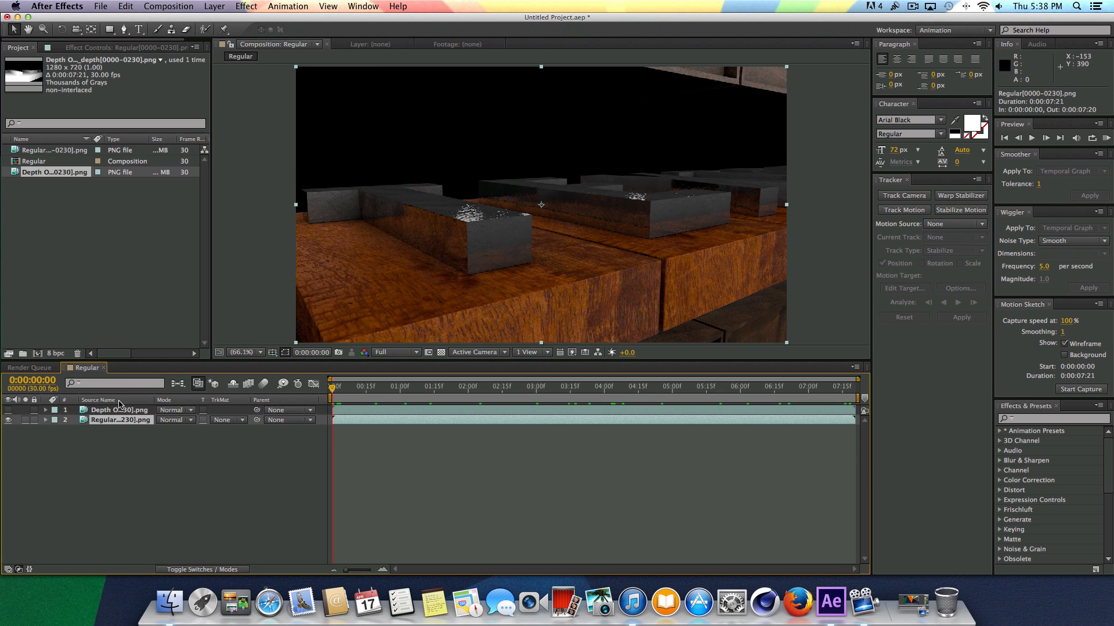
left_click(246, 6)
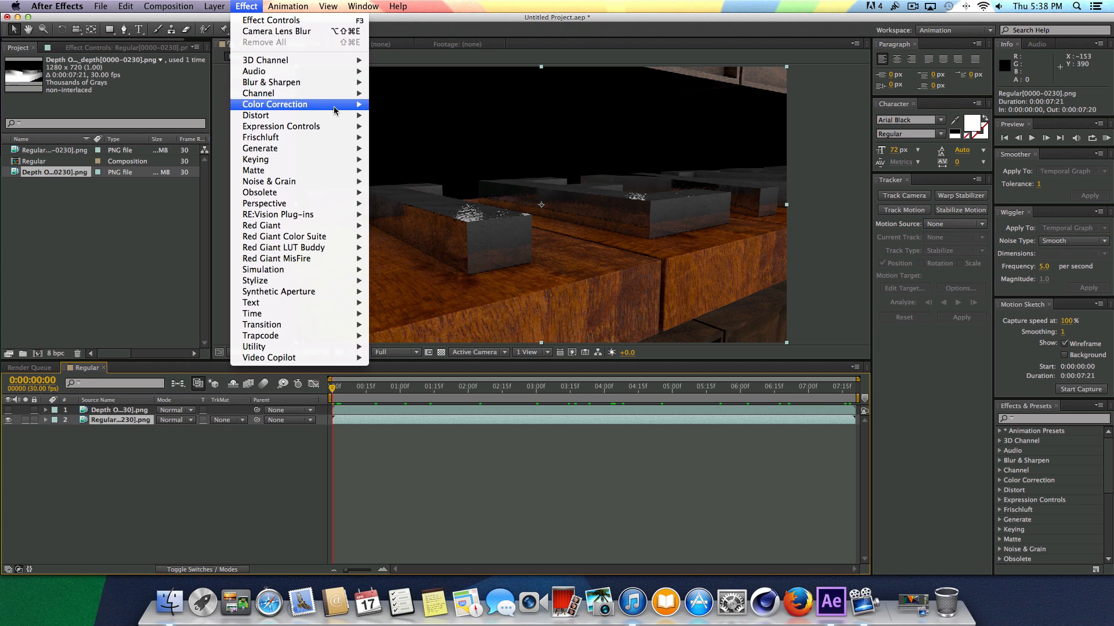
mouse_move(321, 83)
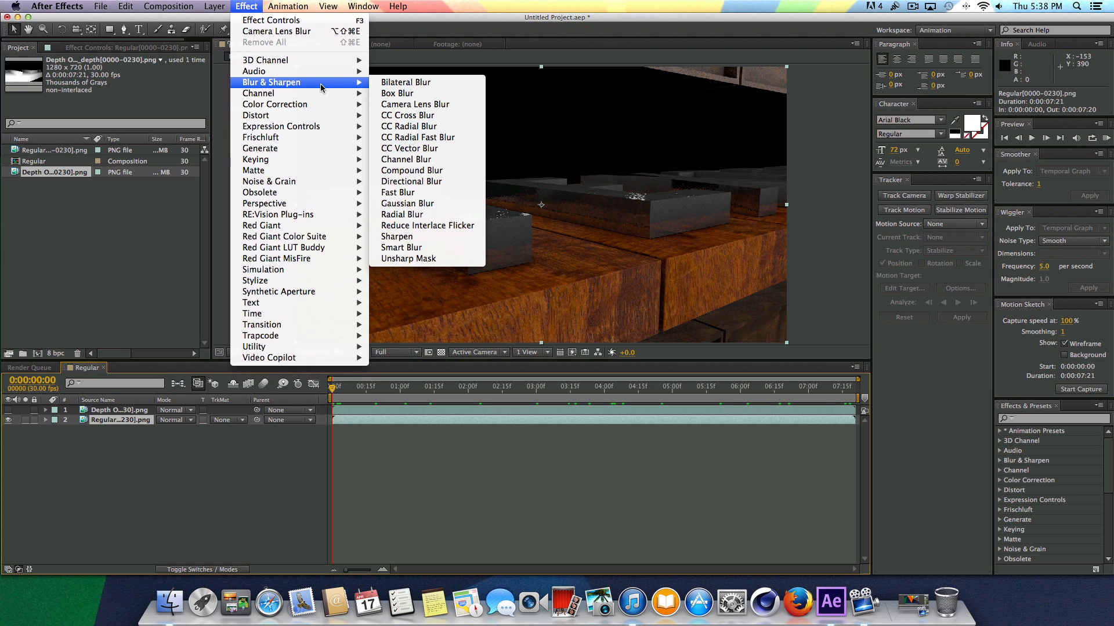
left_click(404, 104)
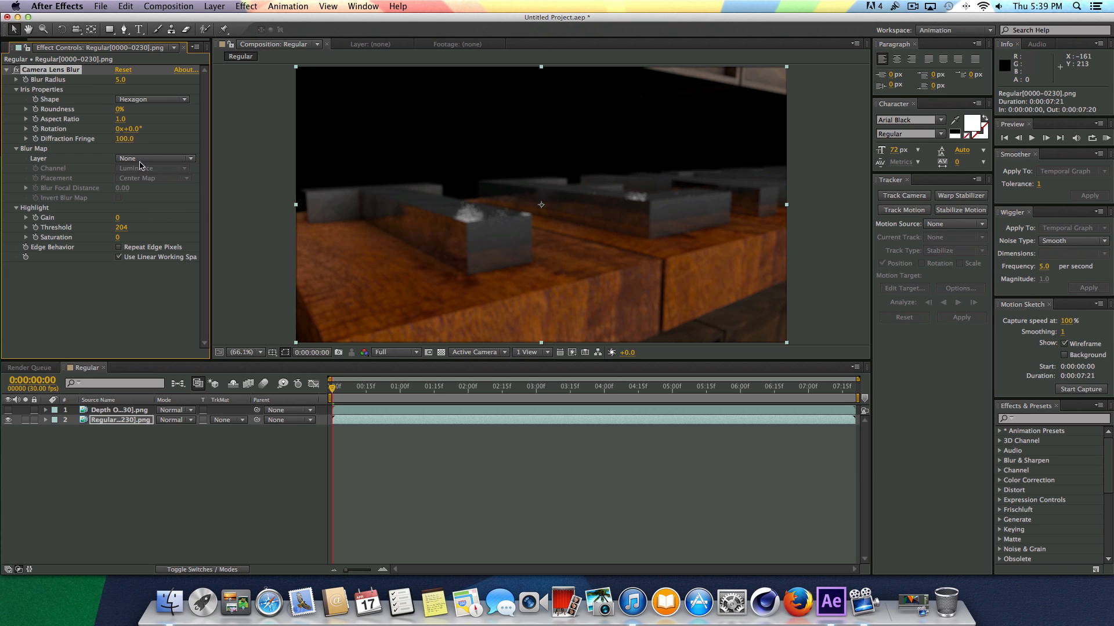
left_click(139, 161)
left_click(152, 183)
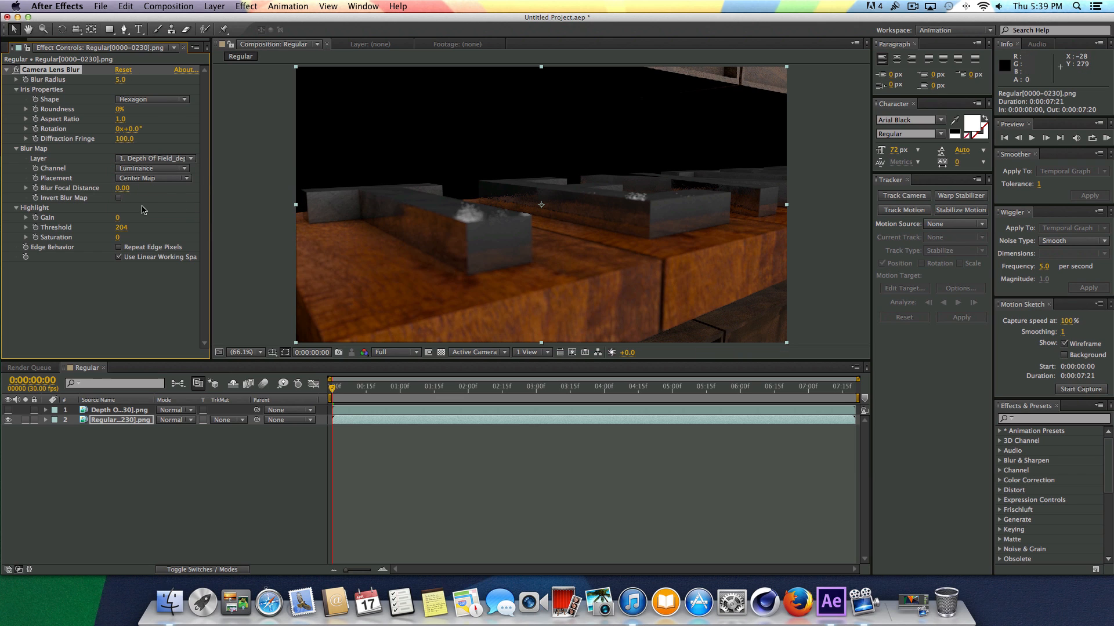
- Try a Camera Lens Blur radius of 37, and set it back to 5
left_click_drag(121, 80, 154, 96)
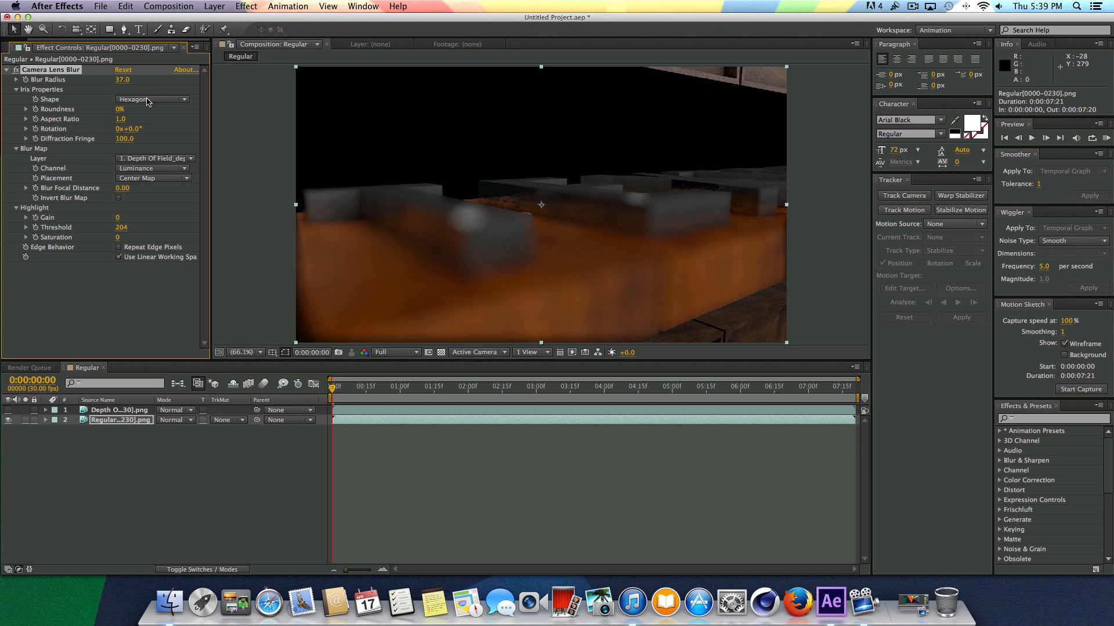
left_click(124, 80)
key("Return")
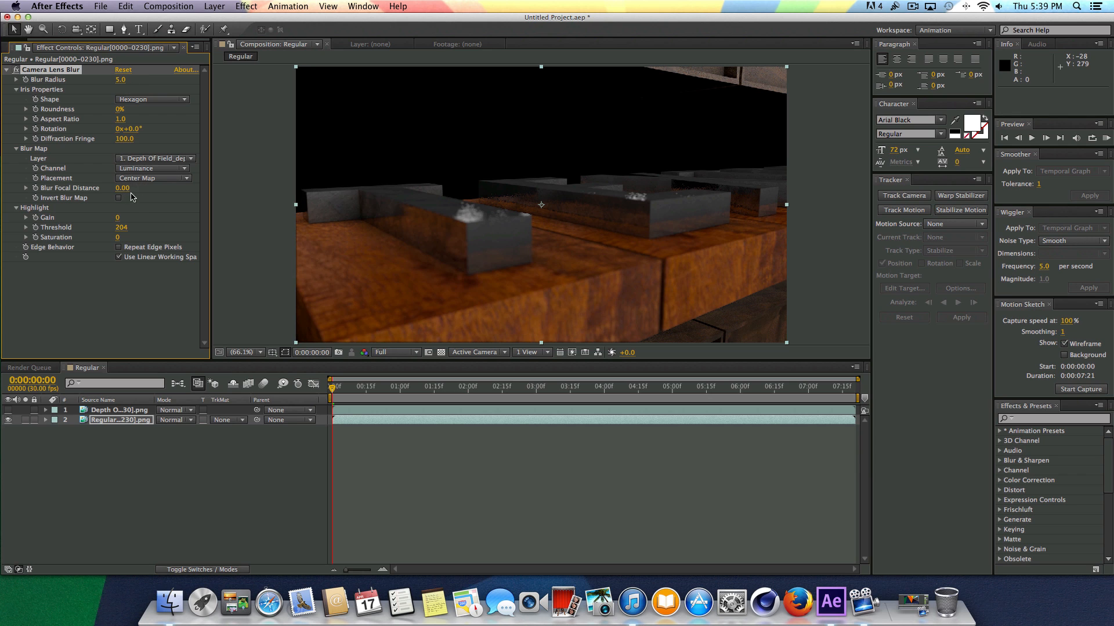
- Set the Camera Lens Blur's Blur Focal Distance to 1.00
left_click_drag(123, 194, 205, 200)
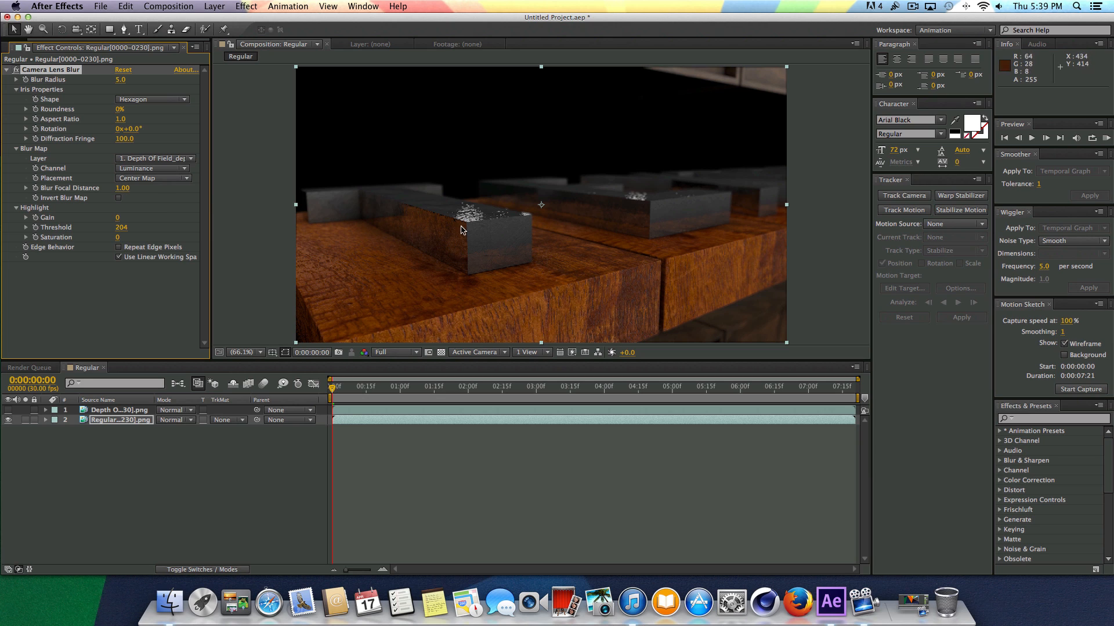
- Set the Camera Lens Blur's Blur Focal Distance to 0.84 and enable Repeat Edge Pixels
left_click_drag(121, 188, 109, 188)
left_click_drag(122, 188, 137, 192)
left_click(118, 248)
left_click_drag(131, 190, 135, 189)
- Check the Camera Lens Blur on several frames along the composition's timeline, and return to the first frame
left_click_drag(332, 389, 422, 398)
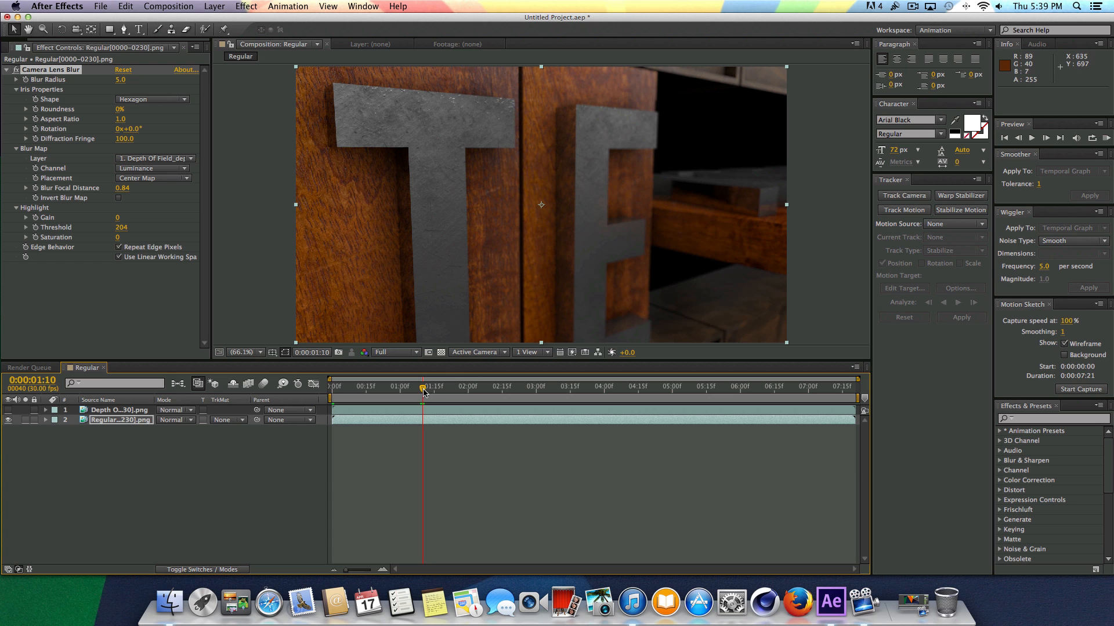
left_click(529, 388)
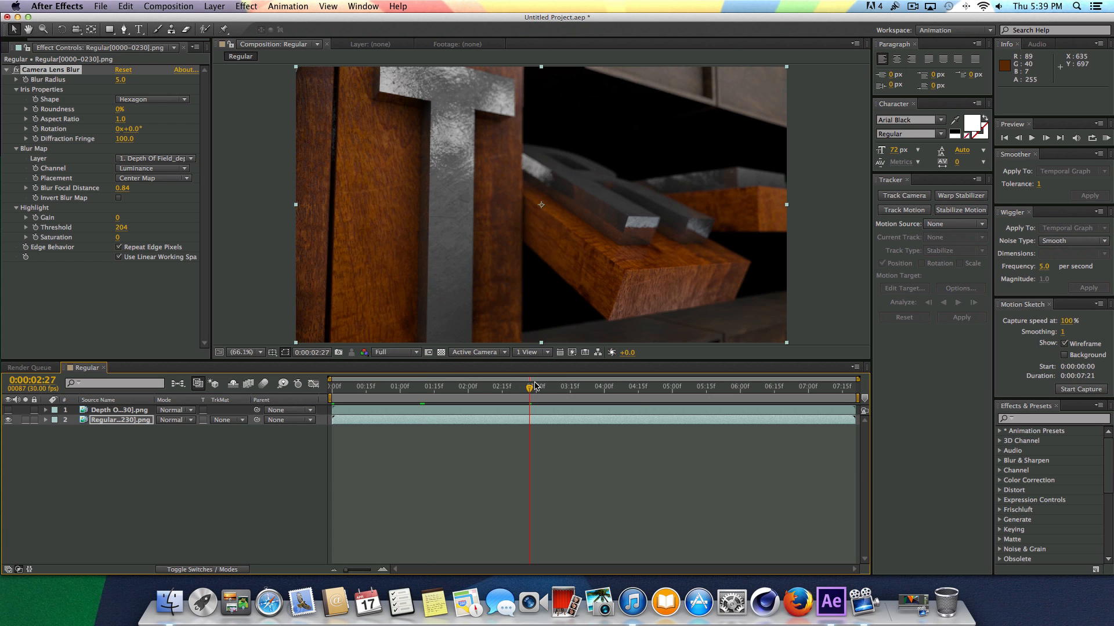
left_click_drag(534, 388, 596, 403)
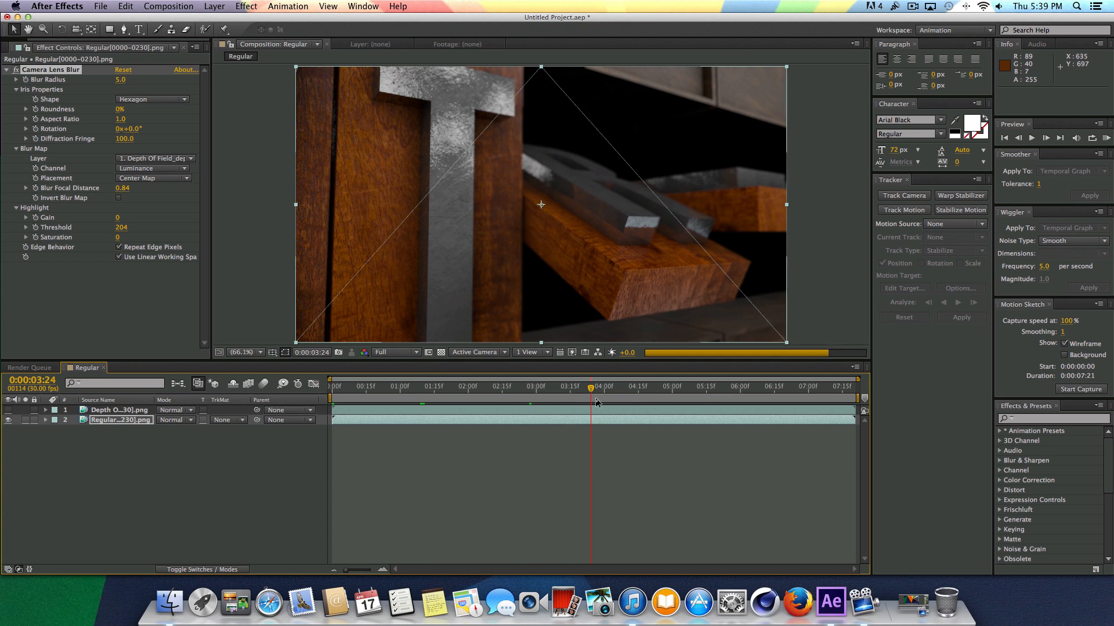
left_click(725, 404)
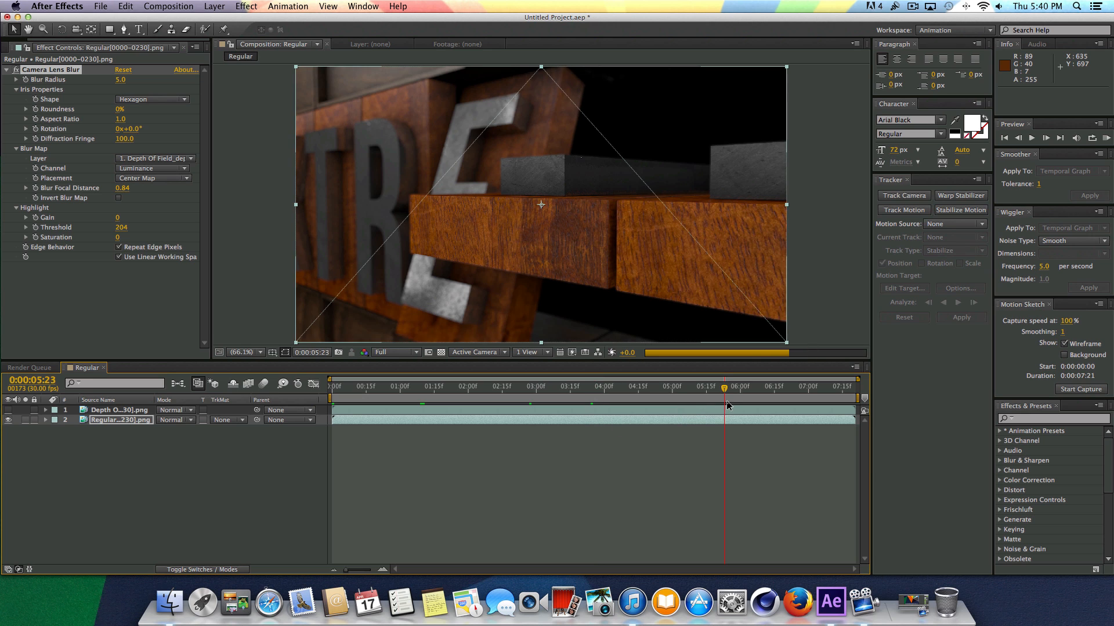
left_click(684, 394)
left_click_drag(683, 392, 176, 352)
- Delete Camera Lens Blur from the Regular layer and apply Frischluft's FL Depth Of Field in its place
left_click(63, 71)
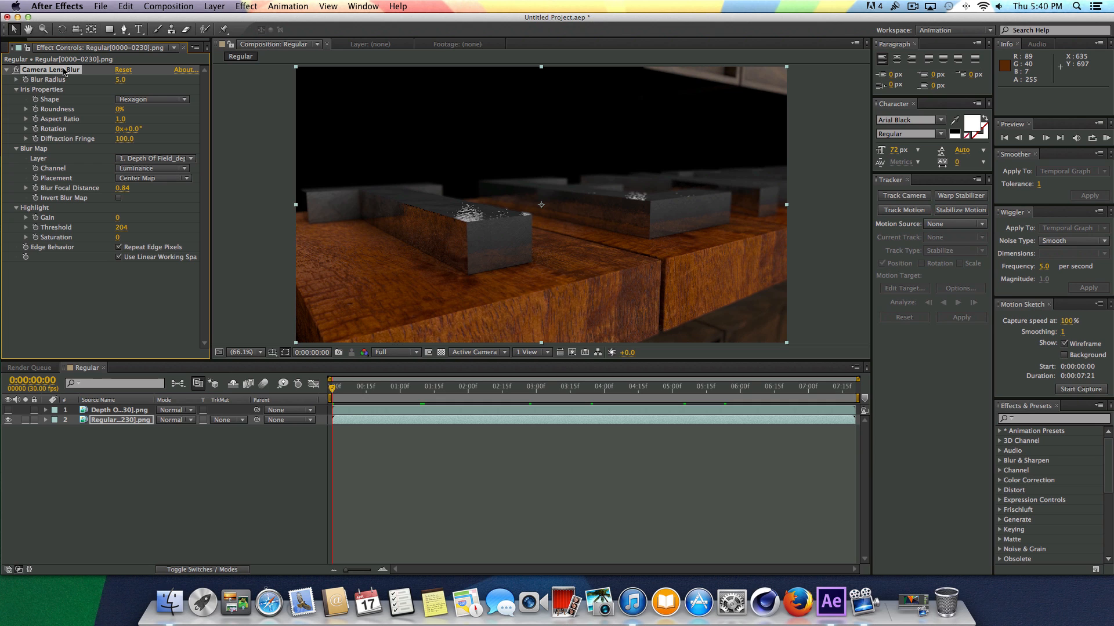
key("Delete")
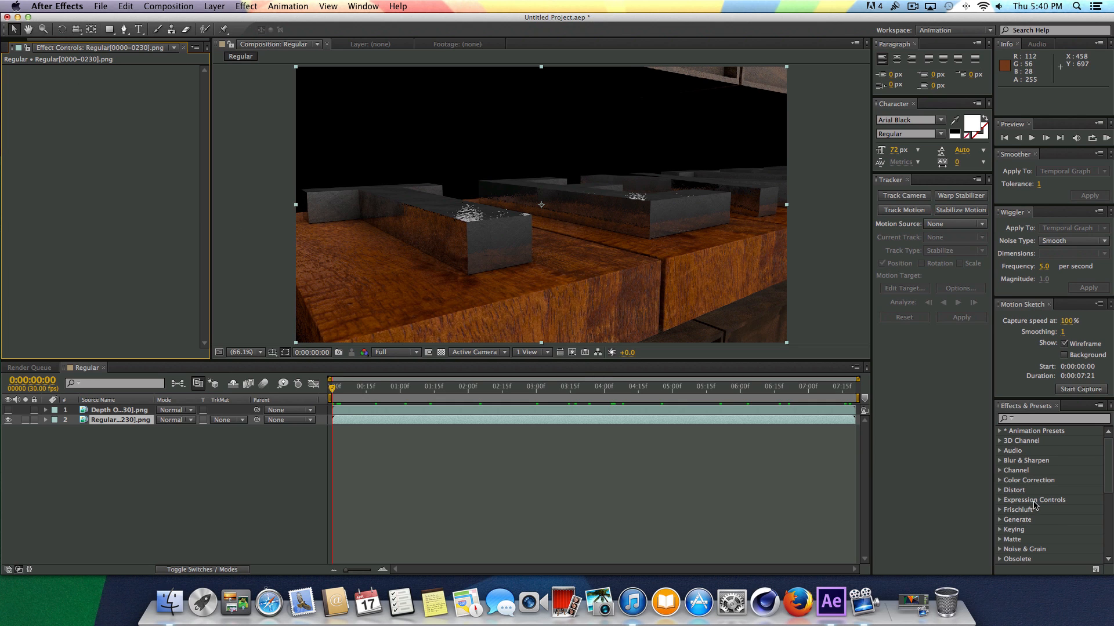
left_click(1033, 512)
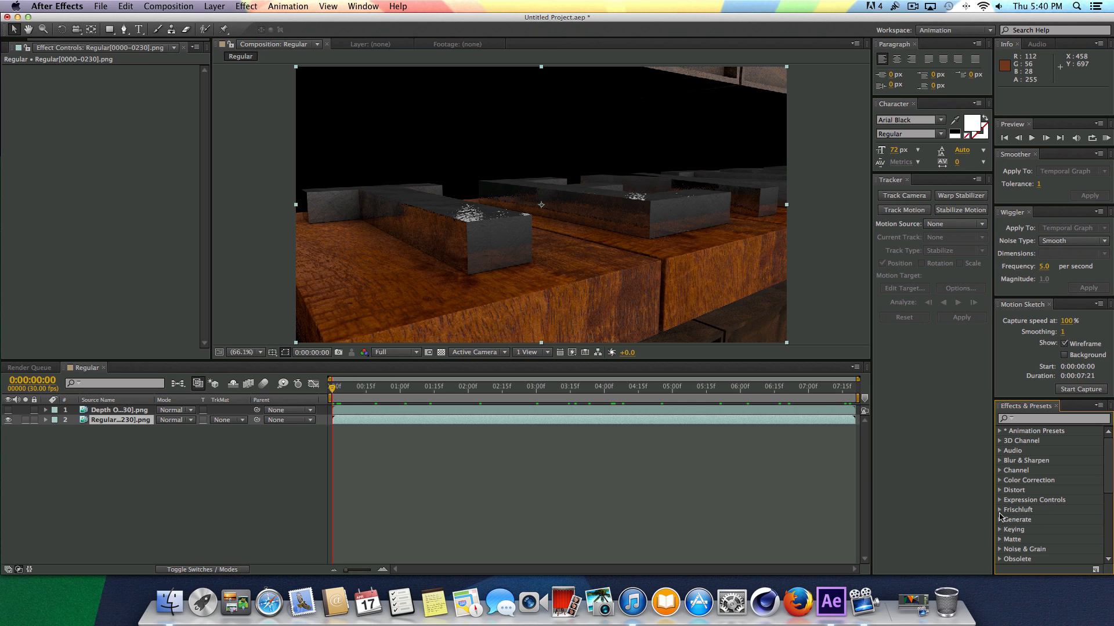
left_click(999, 510)
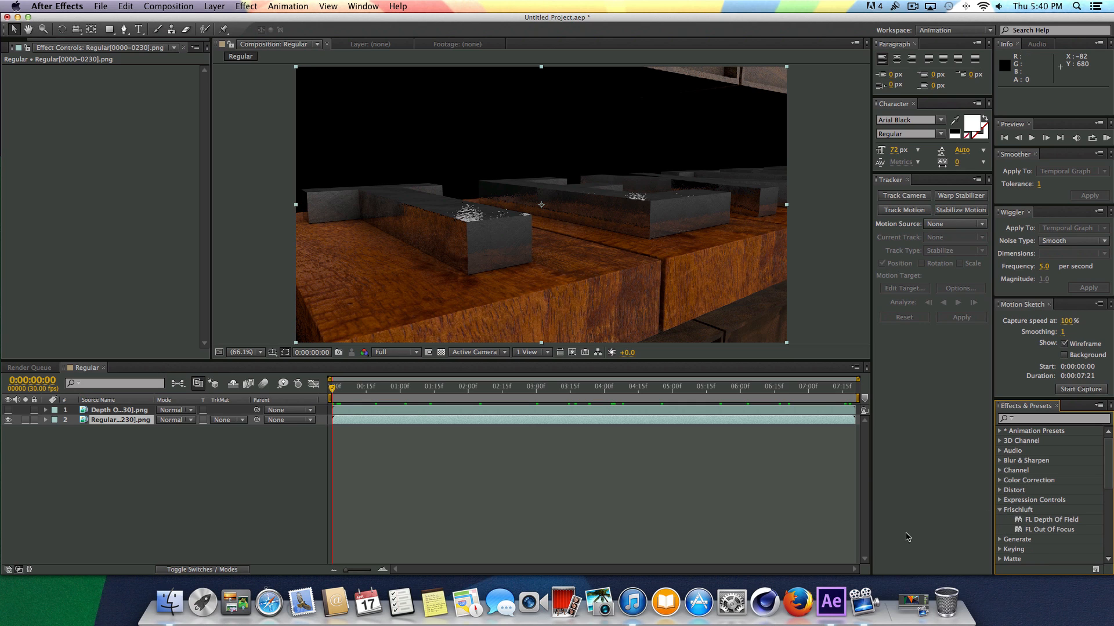
left_click(1037, 521)
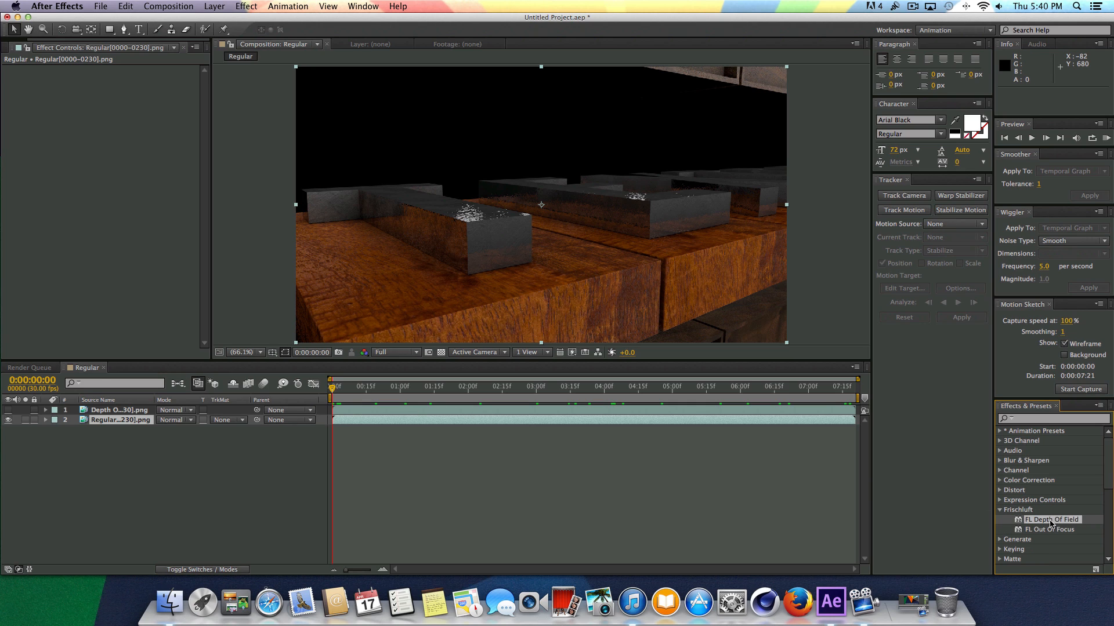
left_click_drag(770, 498, 121, 426)
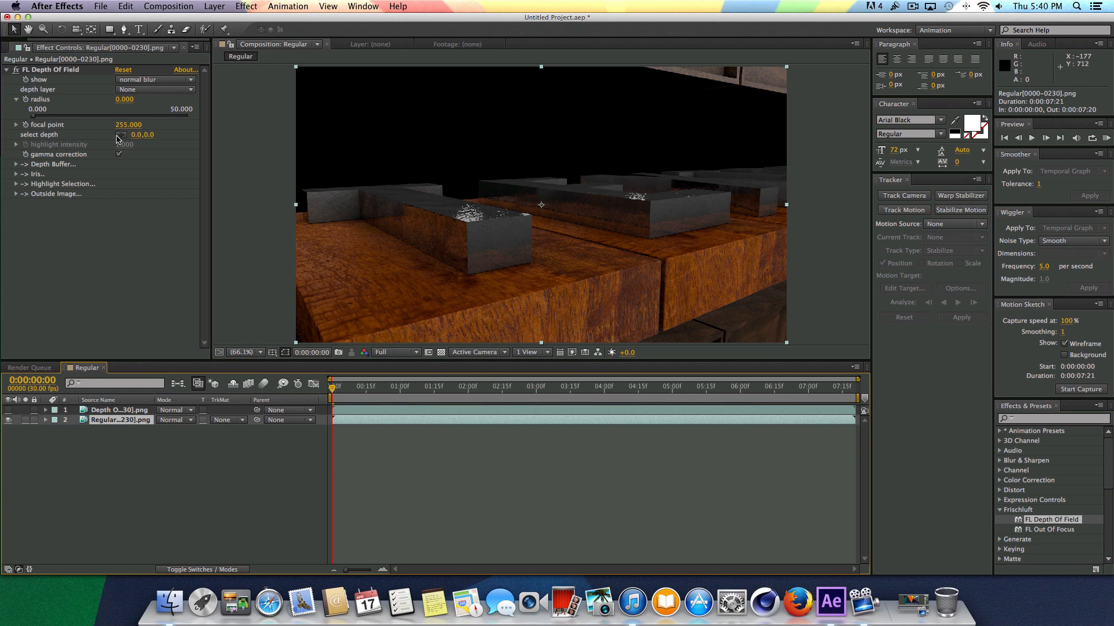
- Set FL Depth Of Field's depth layer to the depth sequence, its radius to 11.423 and its focal point to 218
left_click(157, 90)
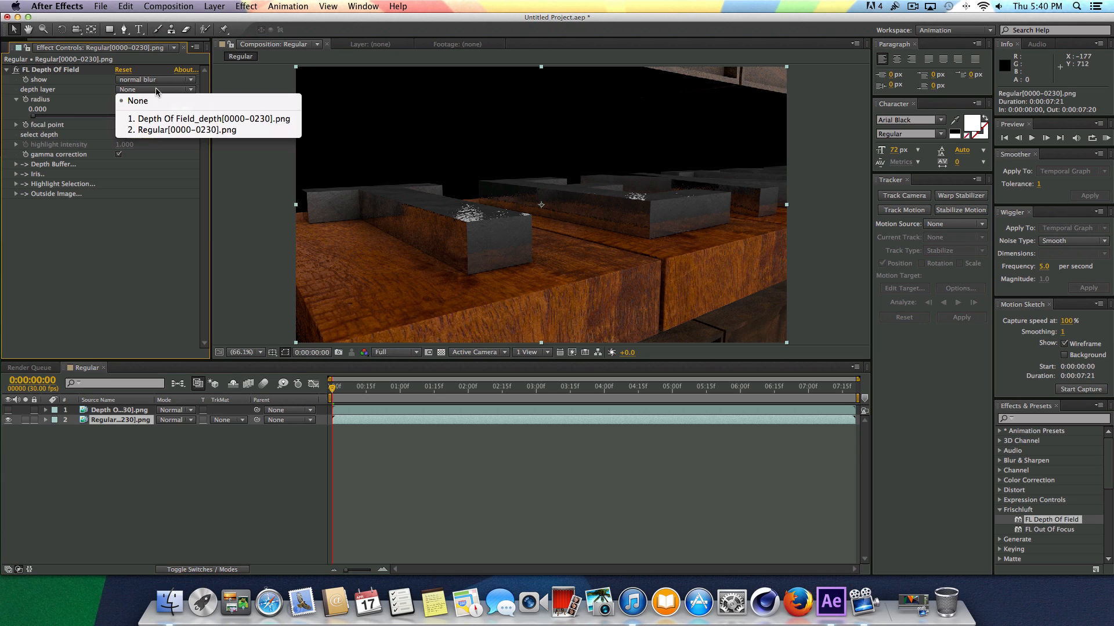
left_click(174, 118)
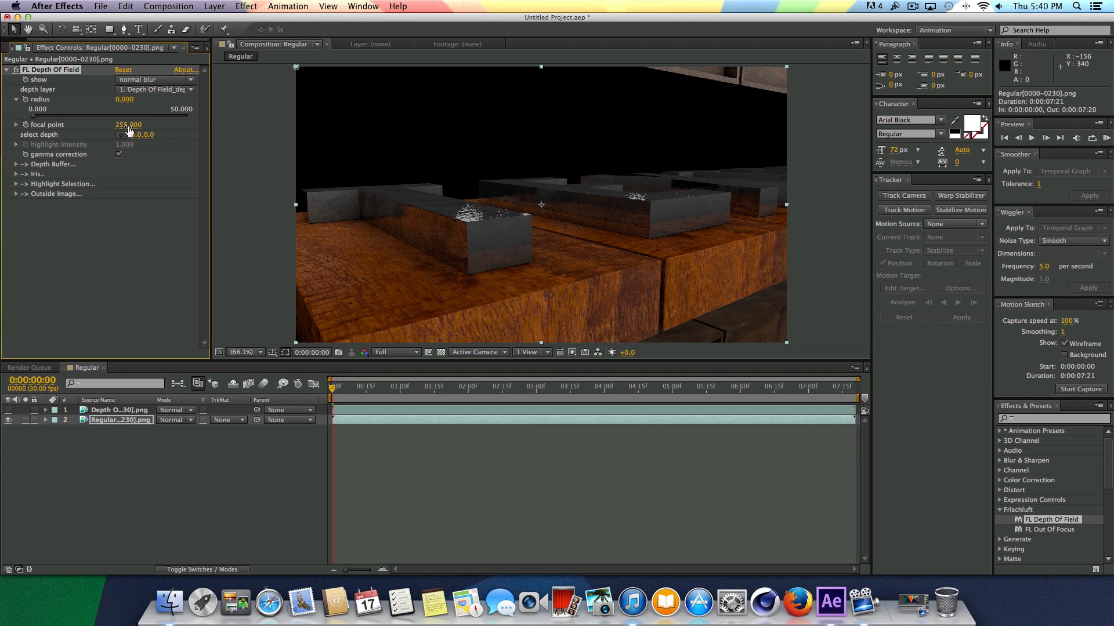
left_click_drag(33, 116, 99, 119)
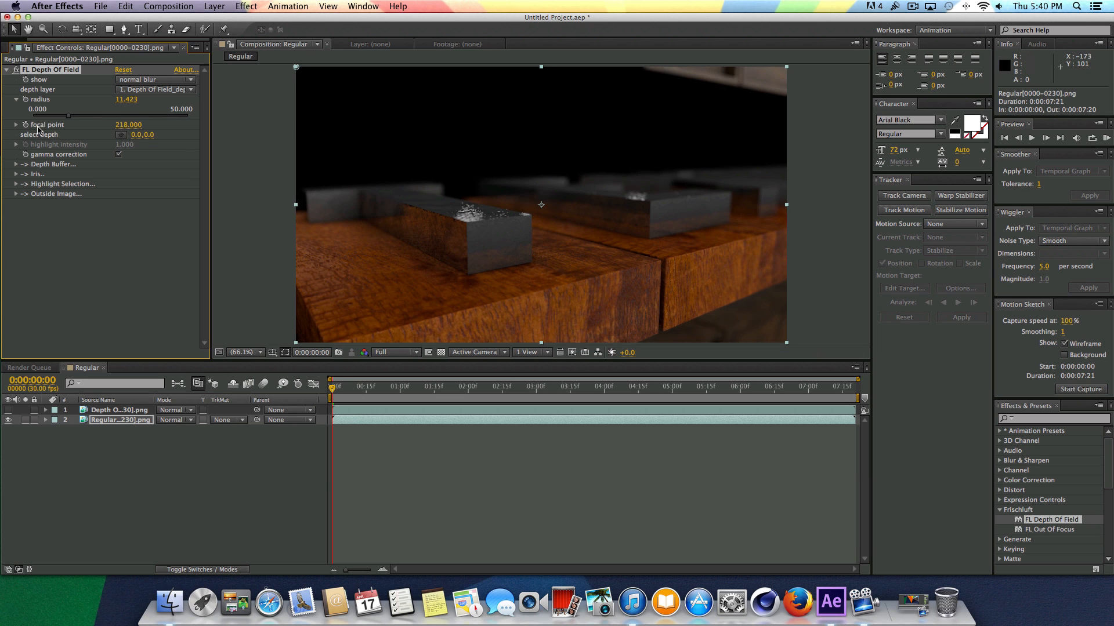
left_click(37, 125)
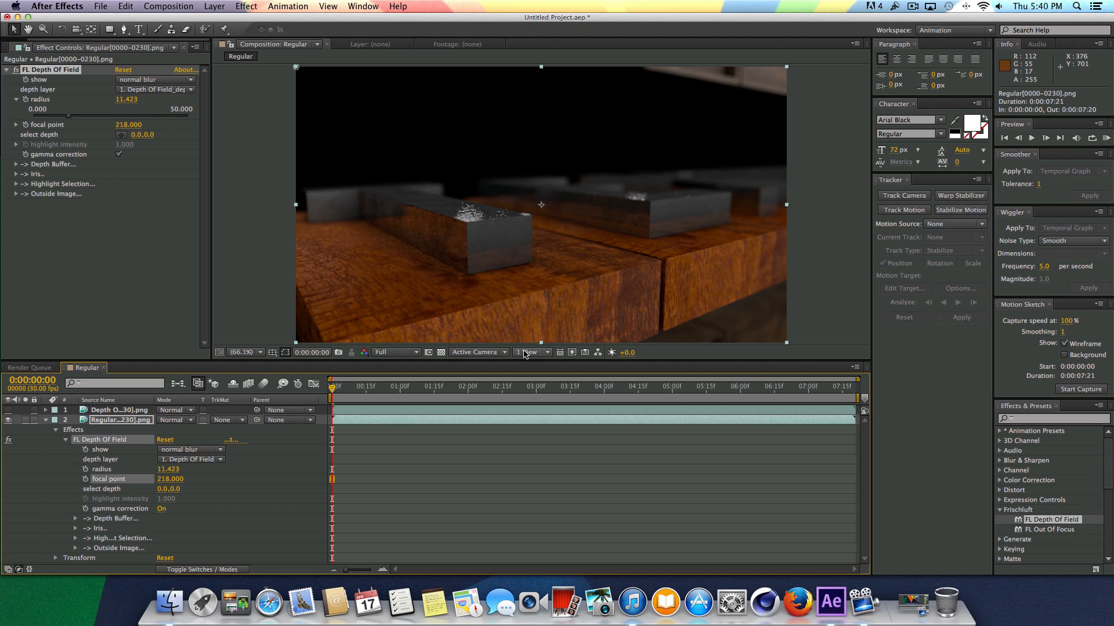
left_click_drag(536, 214, 534, 216)
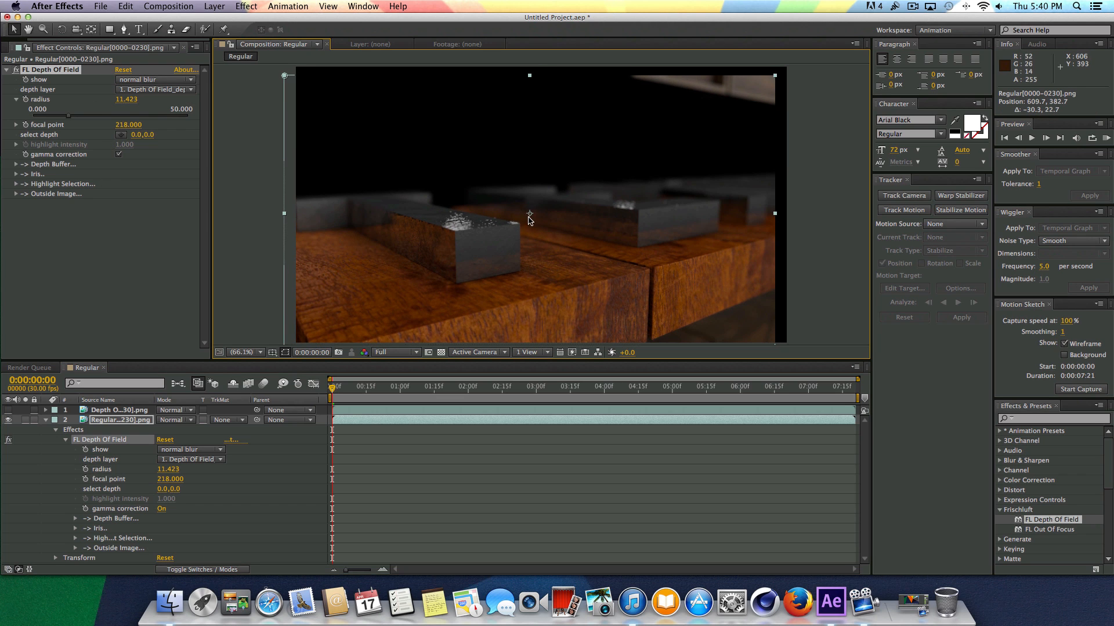
key("super+z")
- Try sampling the focal depth on the first letter's rear part and on its near end
left_click(122, 137)
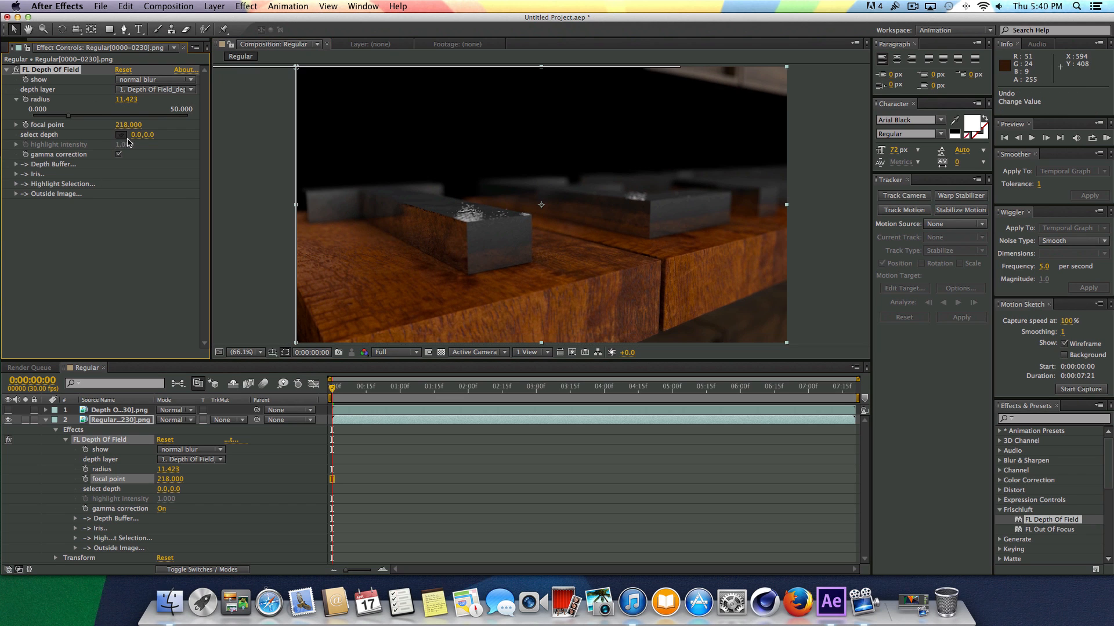
left_click(468, 222)
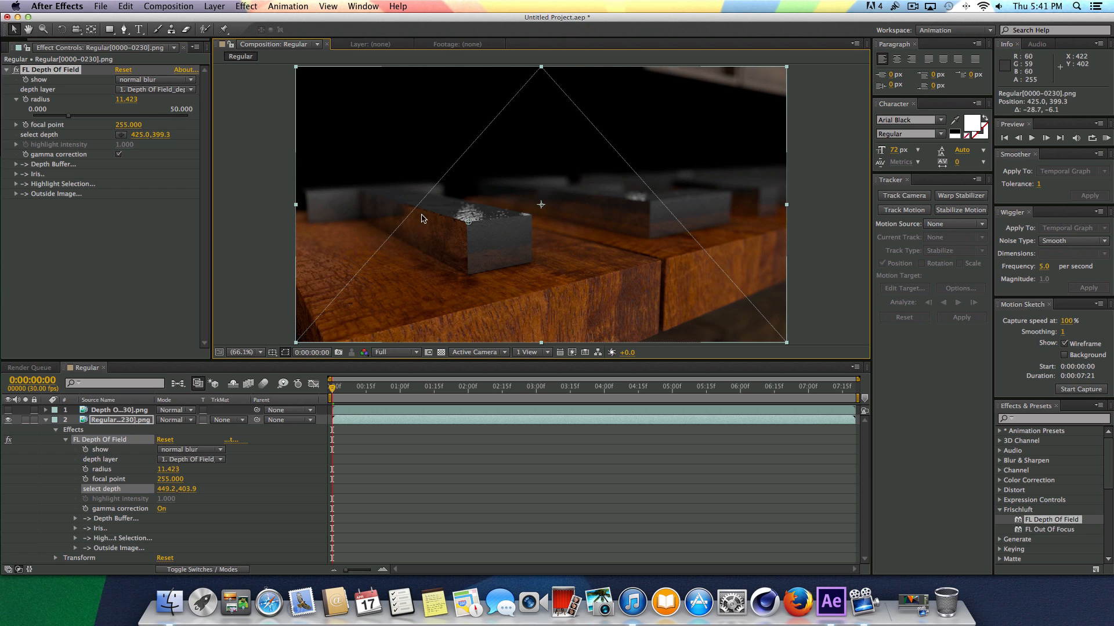
left_click(365, 200)
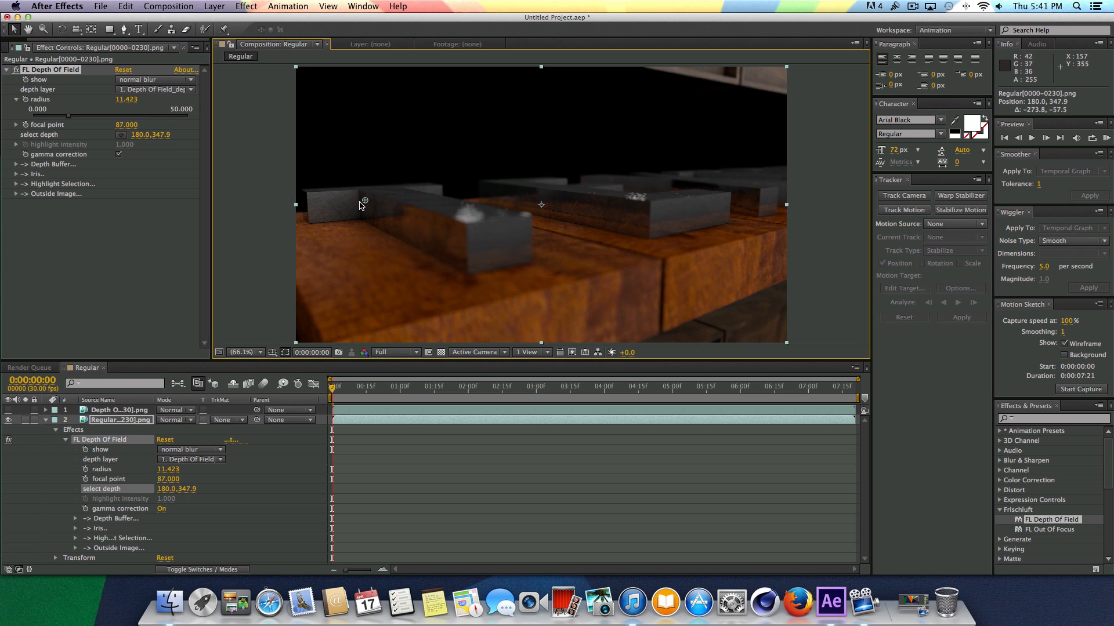
left_click_drag(450, 222, 467, 226)
- Keyframe the focal point by sampling depth on the T at 0:00:00:21 (172) and on the E at 0:00:01:12 (92)
left_click_drag(329, 394, 383, 398)
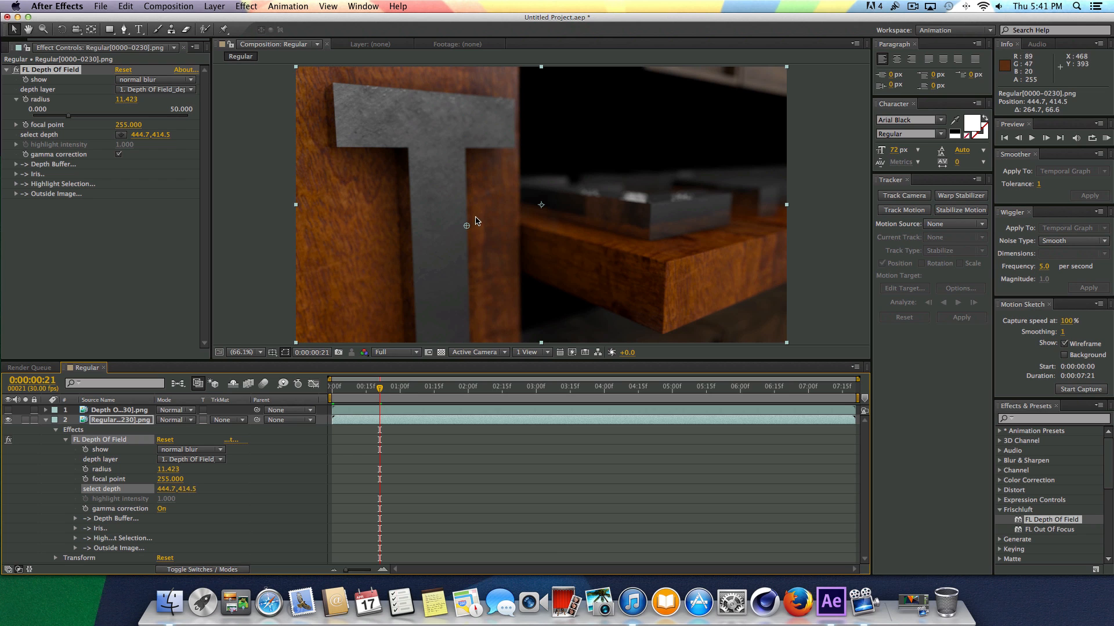
left_click_drag(466, 226, 452, 221)
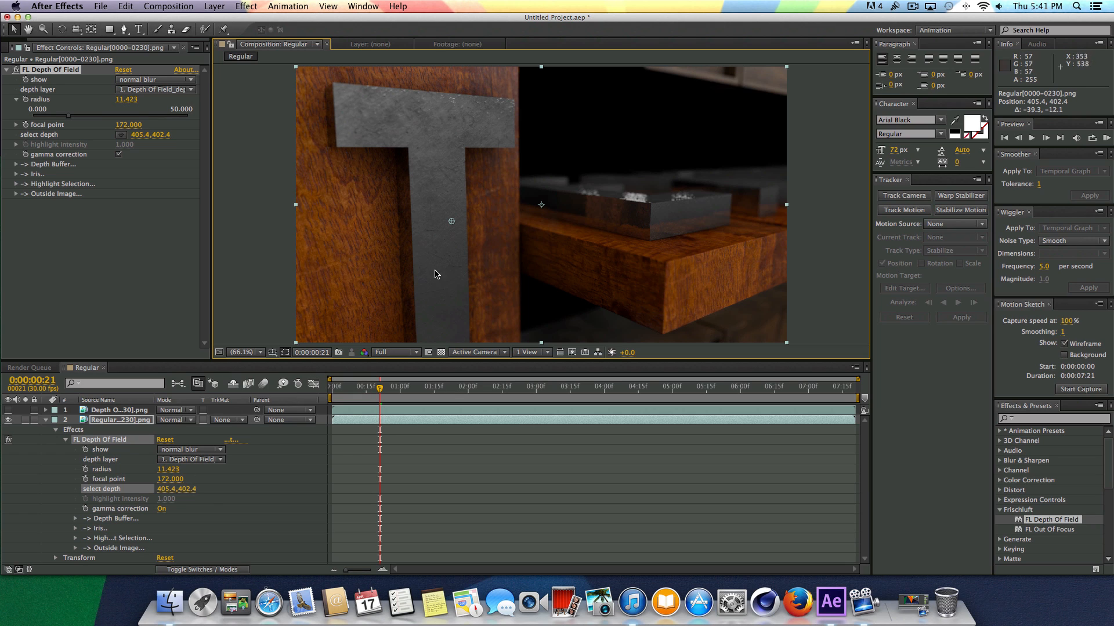
left_click(86, 479)
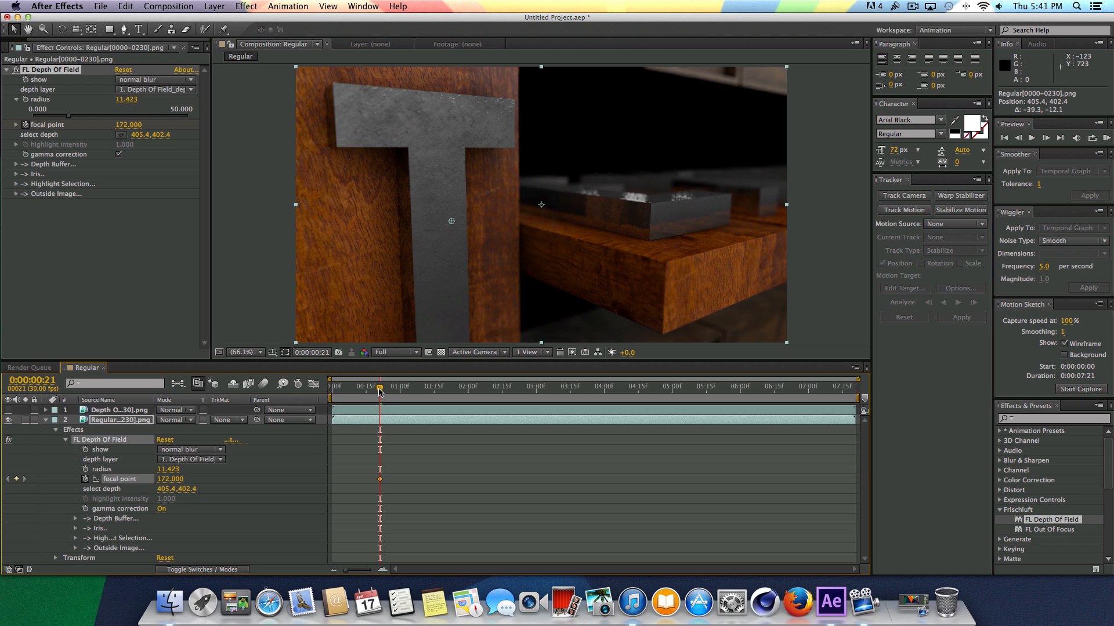
left_click_drag(380, 391, 429, 391)
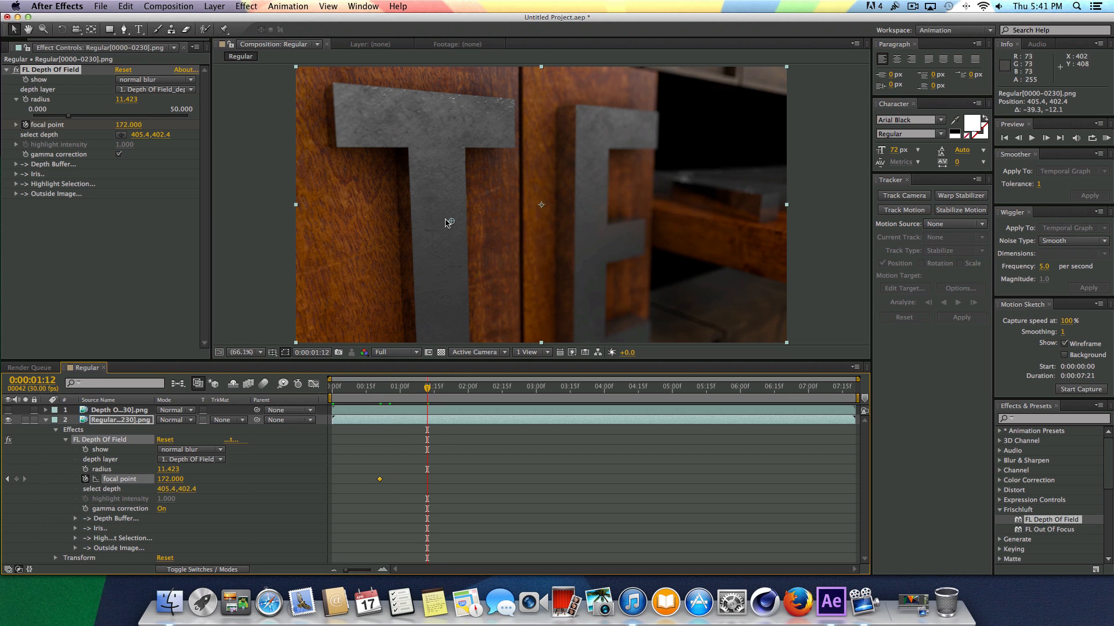
left_click_drag(454, 223, 576, 228)
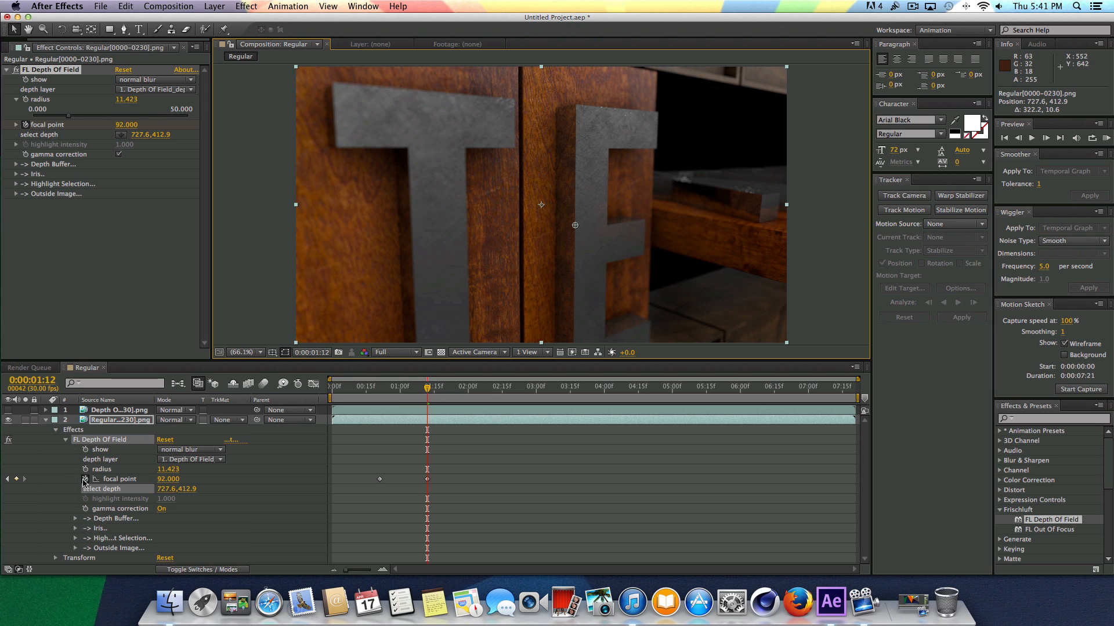
- Preview the focus shift between the two keyframes at Quarter resolution, and restore the resolution to Full
mouse_move(422, 386)
left_mouse_down()
mouse_move(375, 389)
mouse_move(426, 396)
left_mouse_up()
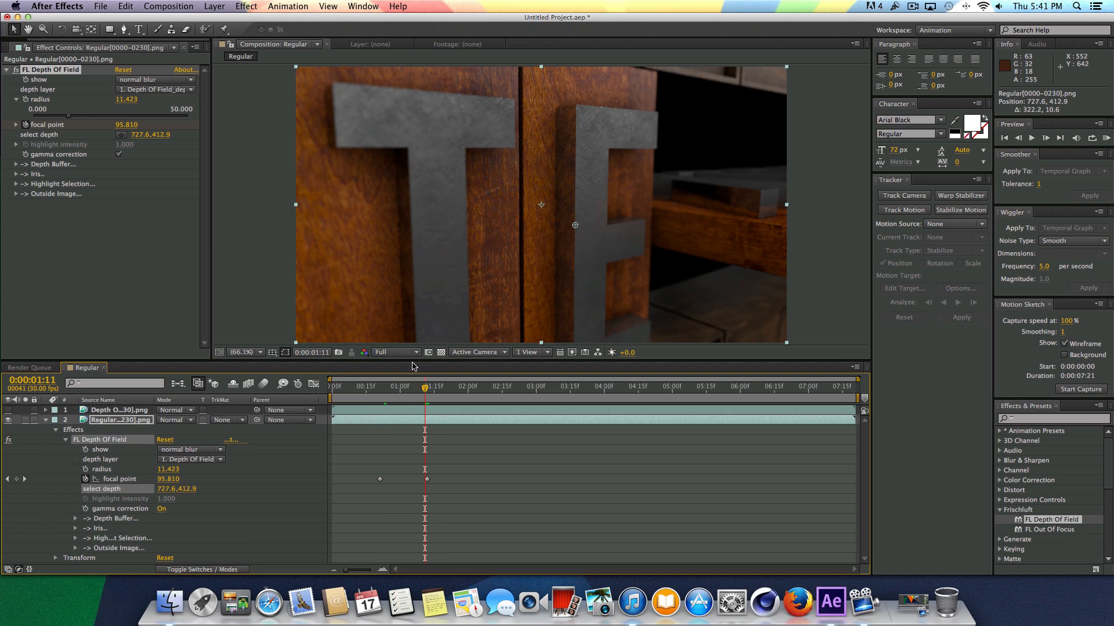
left_click(397, 352)
left_click(406, 414)
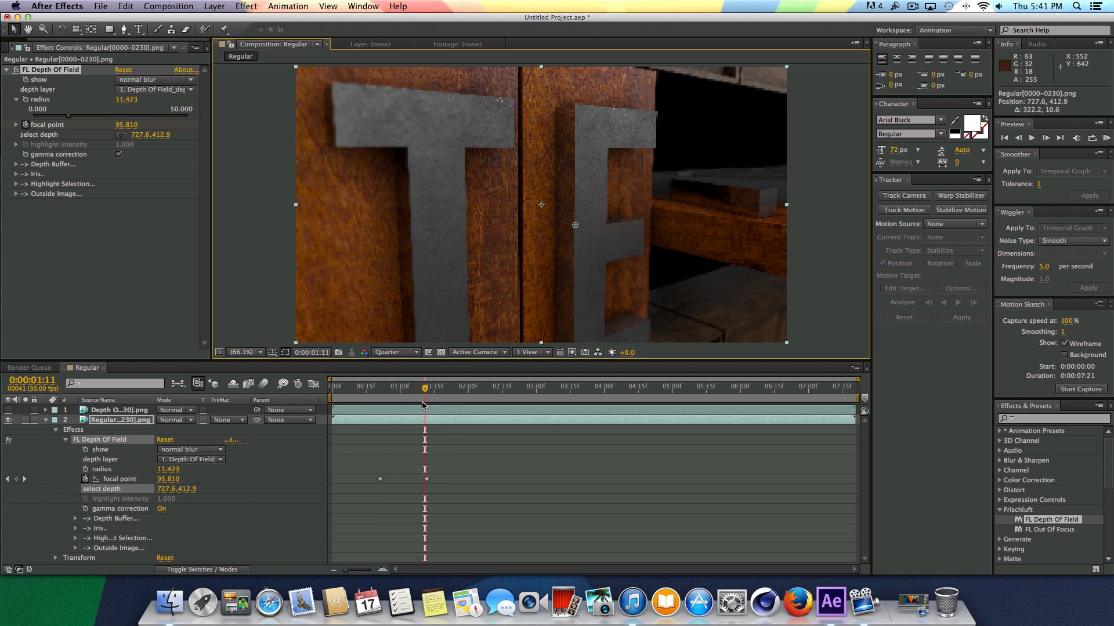
left_click_drag(425, 388, 378, 387)
left_click(388, 352)
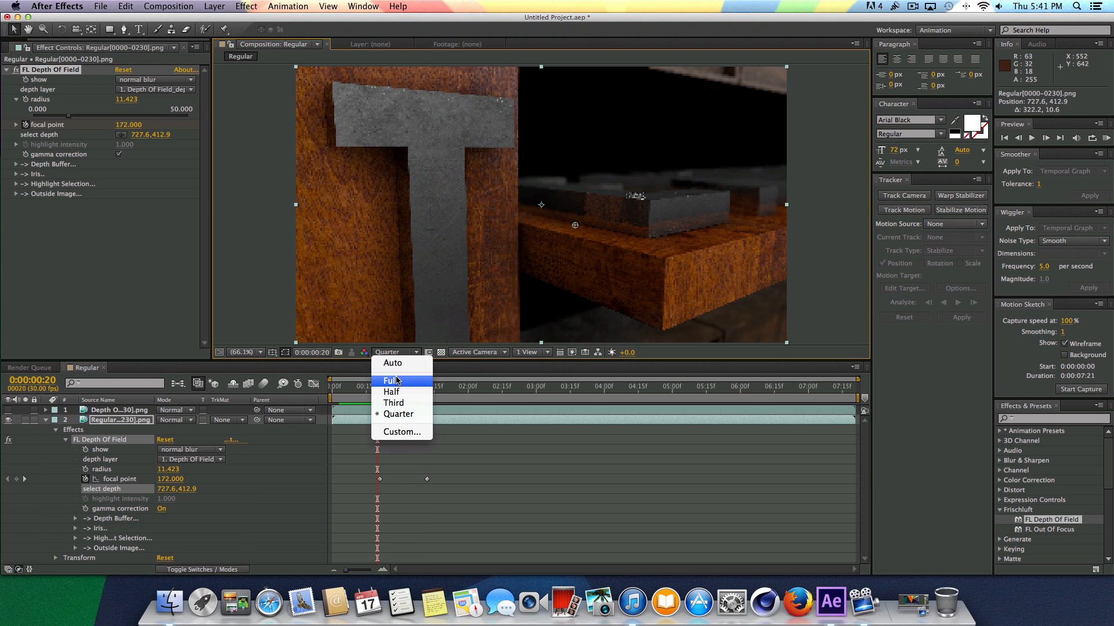
left_click(392, 379)
- Collapse the Regular layer's properties and check the depth-of-field blur along the timeline
left_click_drag(376, 390, 323, 384)
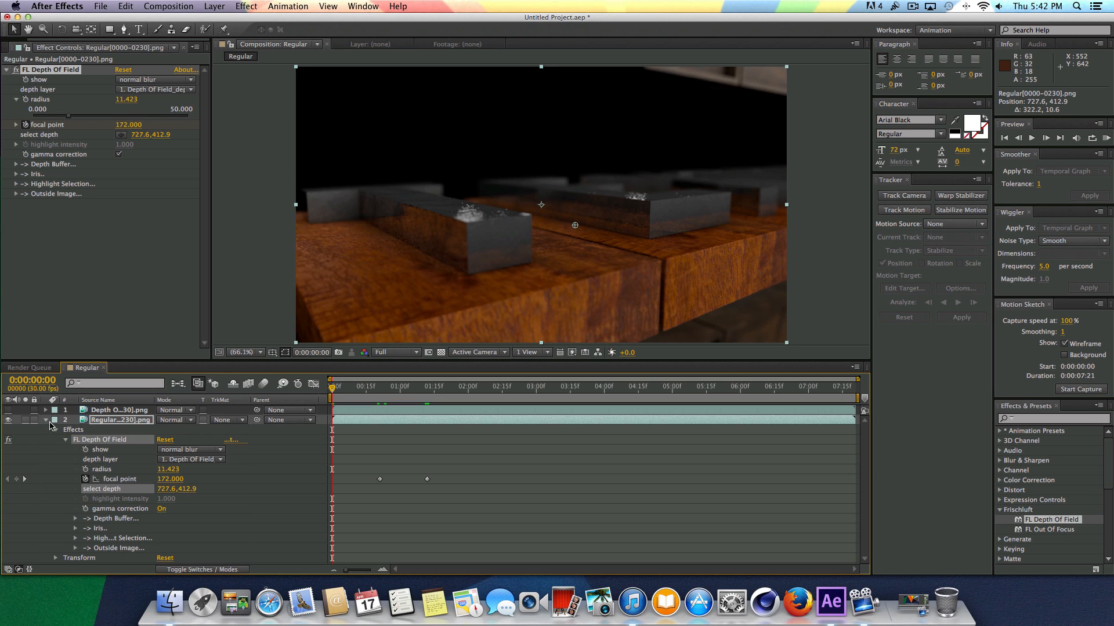
left_click(46, 419)
left_click_drag(332, 389, 504, 404)
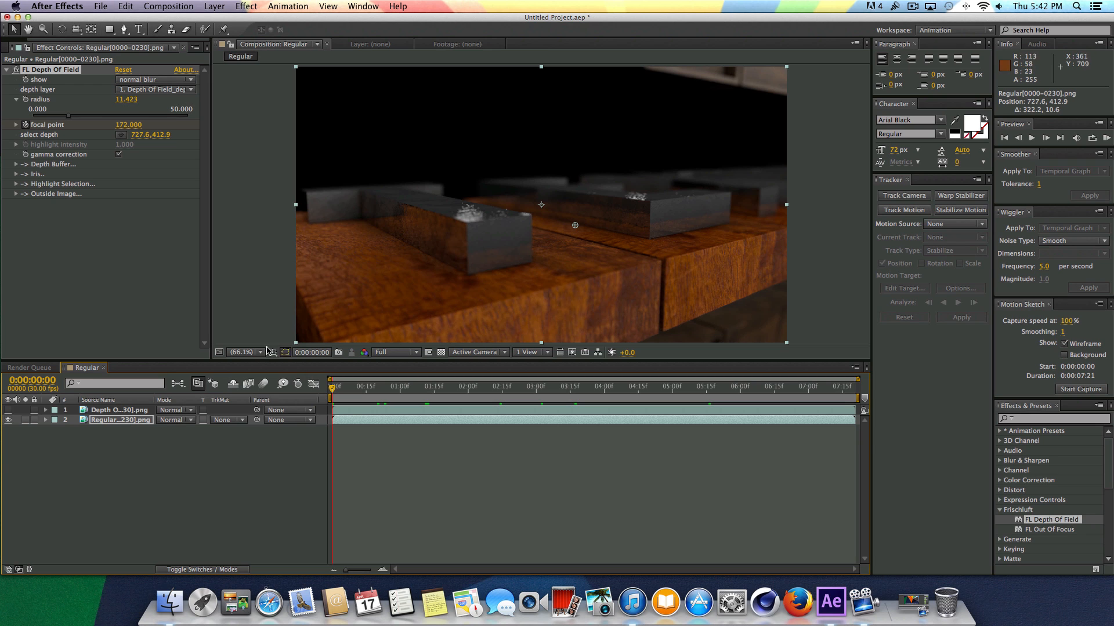
- Add an adjustment layer above both sequences and apply Red Giant Color Suite's Mojo effect to it
left_click(214, 6)
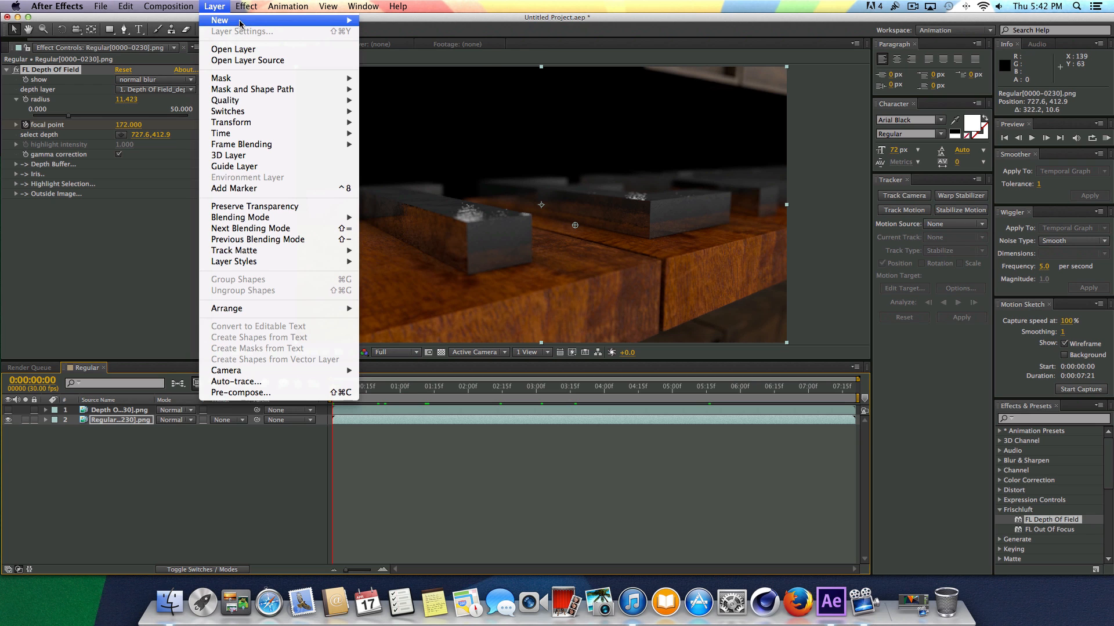
mouse_move(241, 20)
left_click(416, 89)
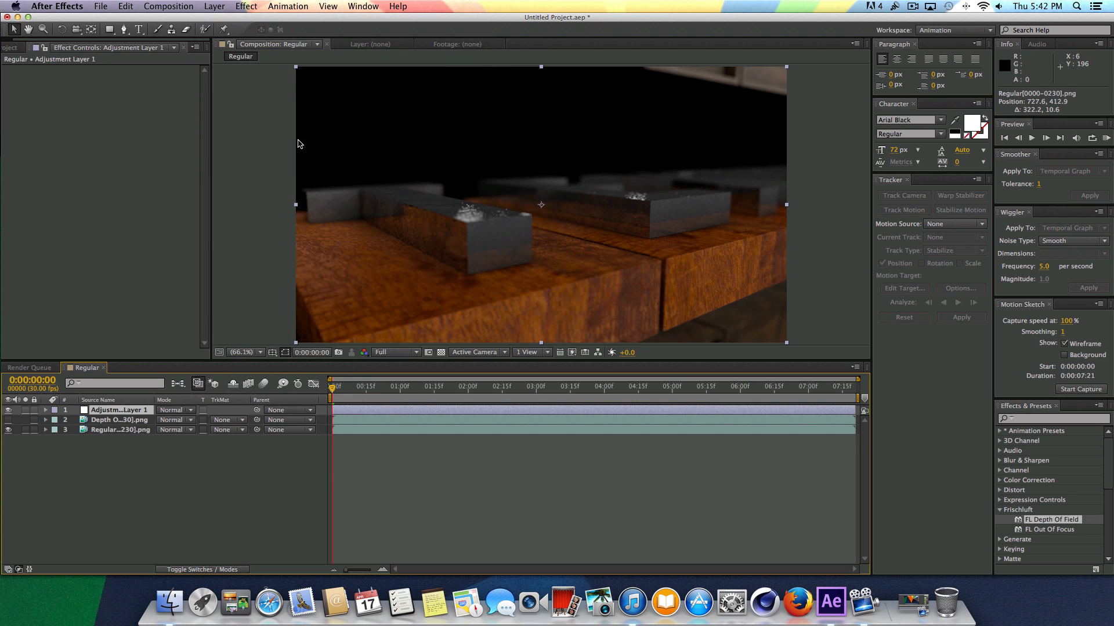
left_click(251, 5)
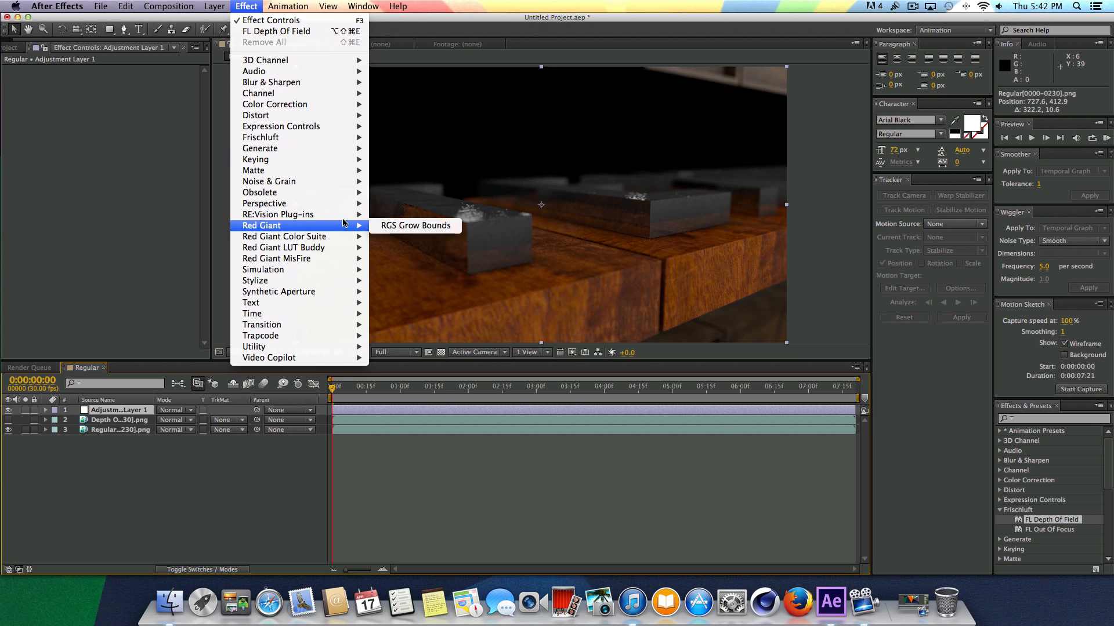
mouse_move(340, 238)
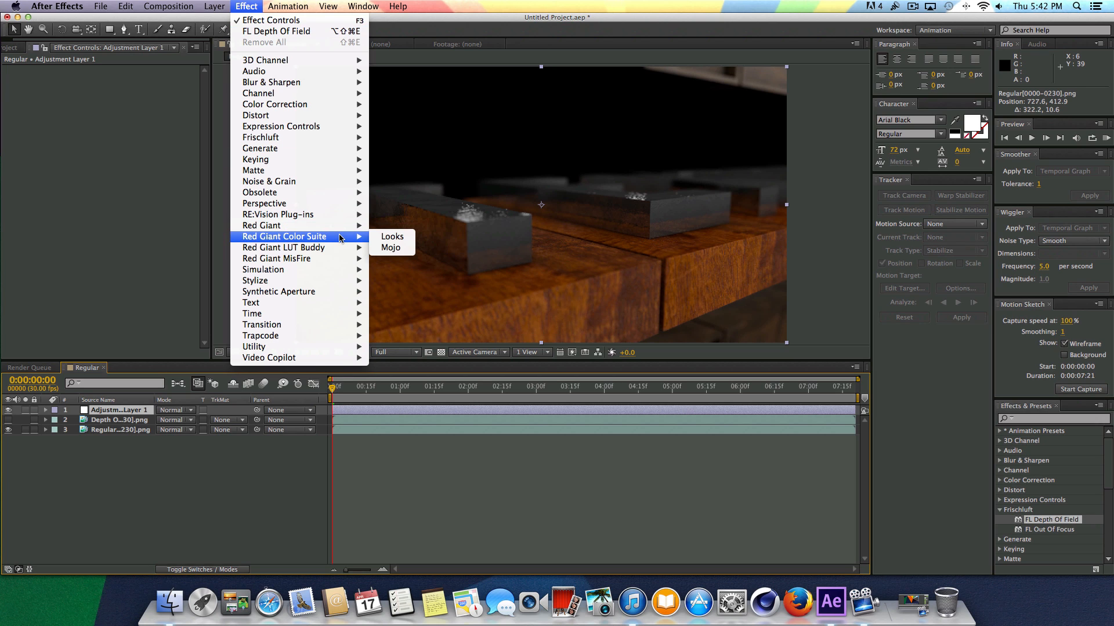
left_click(391, 248)
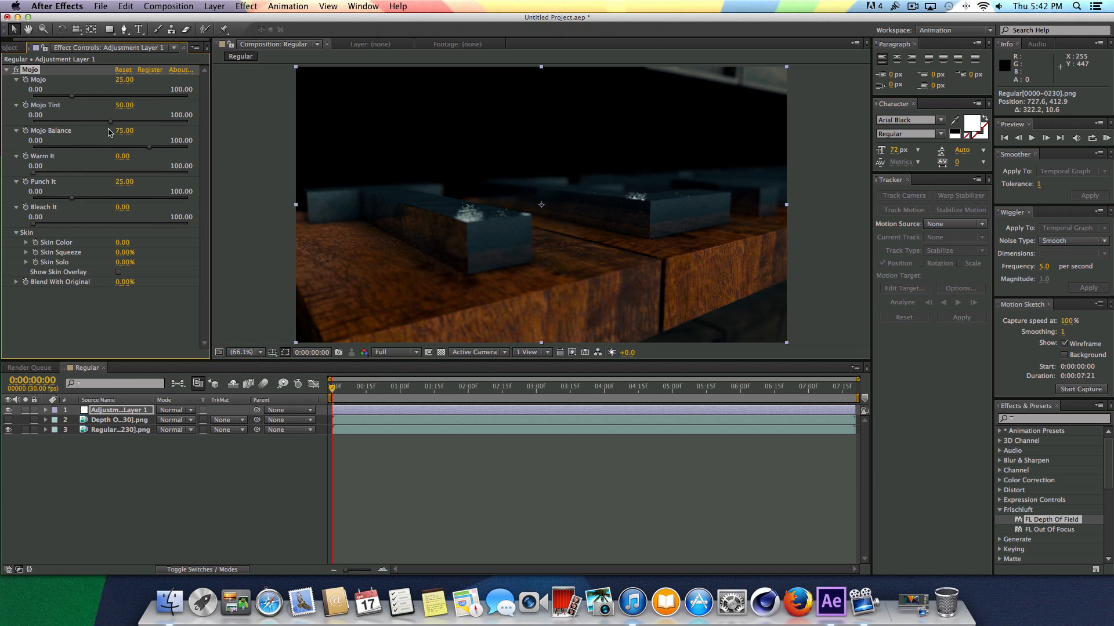
- Set Mojo to 35.58, Mojo Tint to 33.33, Mojo Balance to 52.43, Warm It to 26.22, Bleach It to 20.22 and Blend With Original to 72%
left_click_drag(68, 97, 114, 146)
left_click_drag(33, 172, 88, 174)
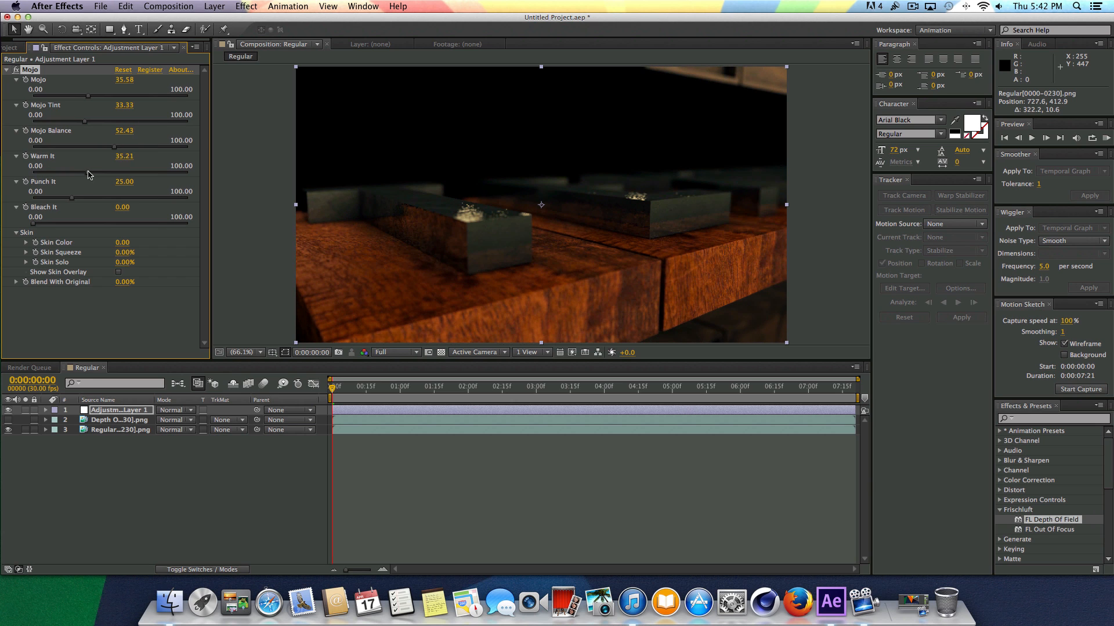
left_click_drag(33, 224, 61, 224)
left_click_drag(125, 282, 162, 277)
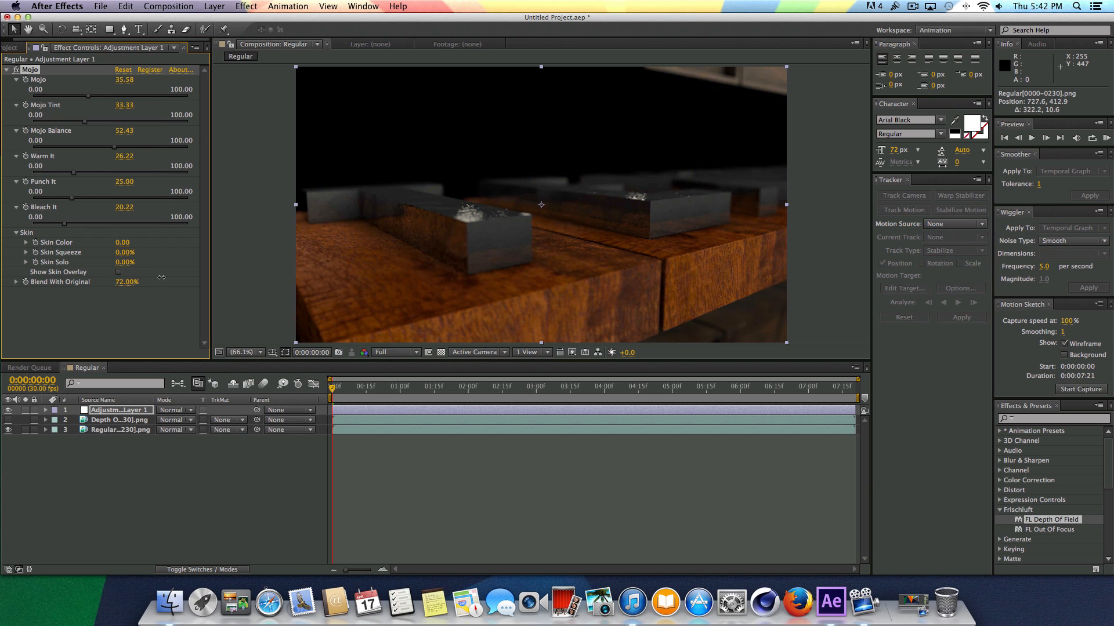
- At 0:00:02:05, apply the RE:Vision Plug-ins RSMB motion blur effect to the Regular image sequence layer
left_click_drag(332, 390, 479, 387)
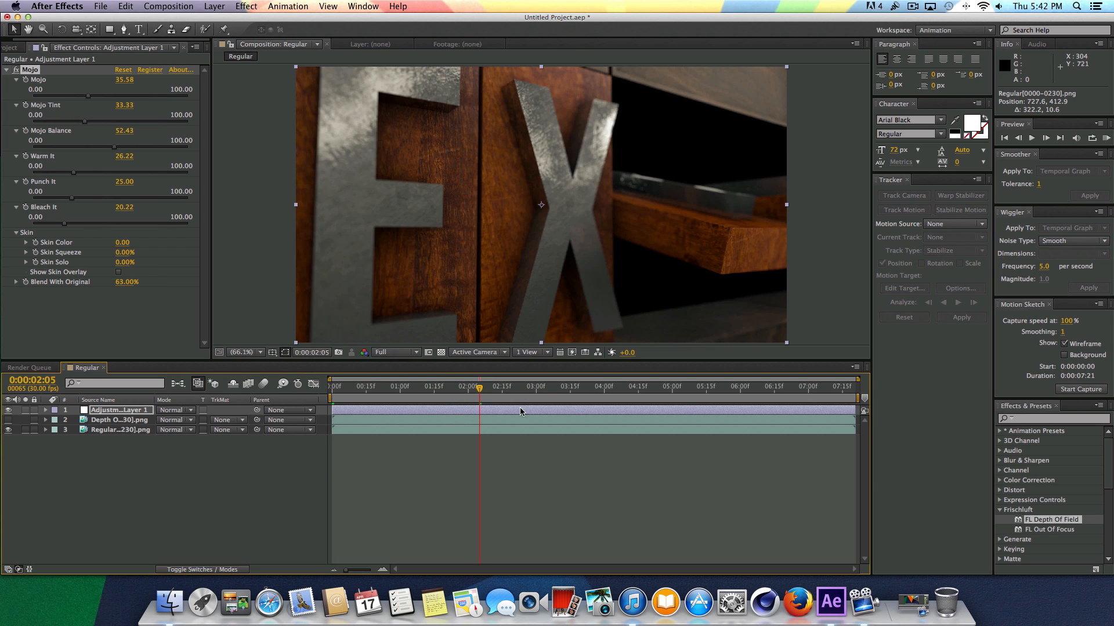
left_click(132, 430)
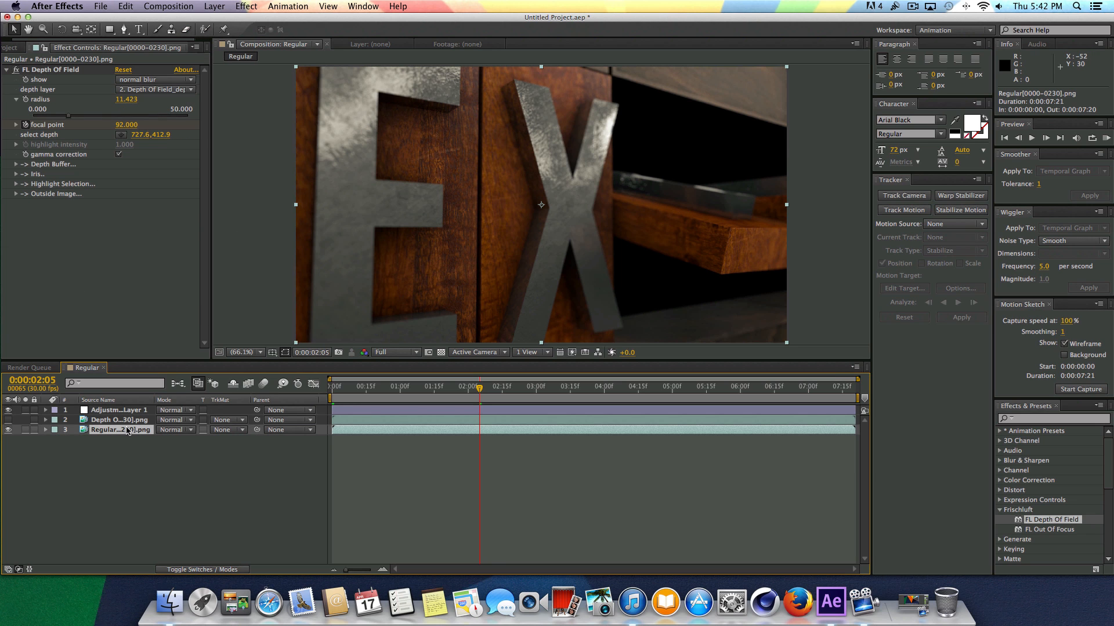
left_click(249, 6)
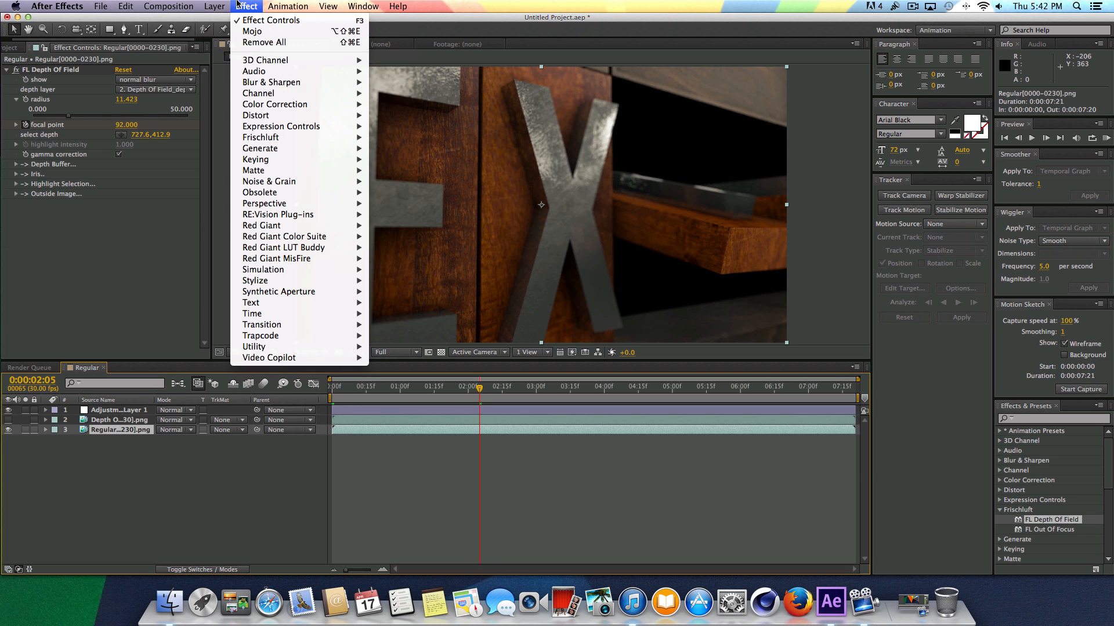
mouse_move(339, 261)
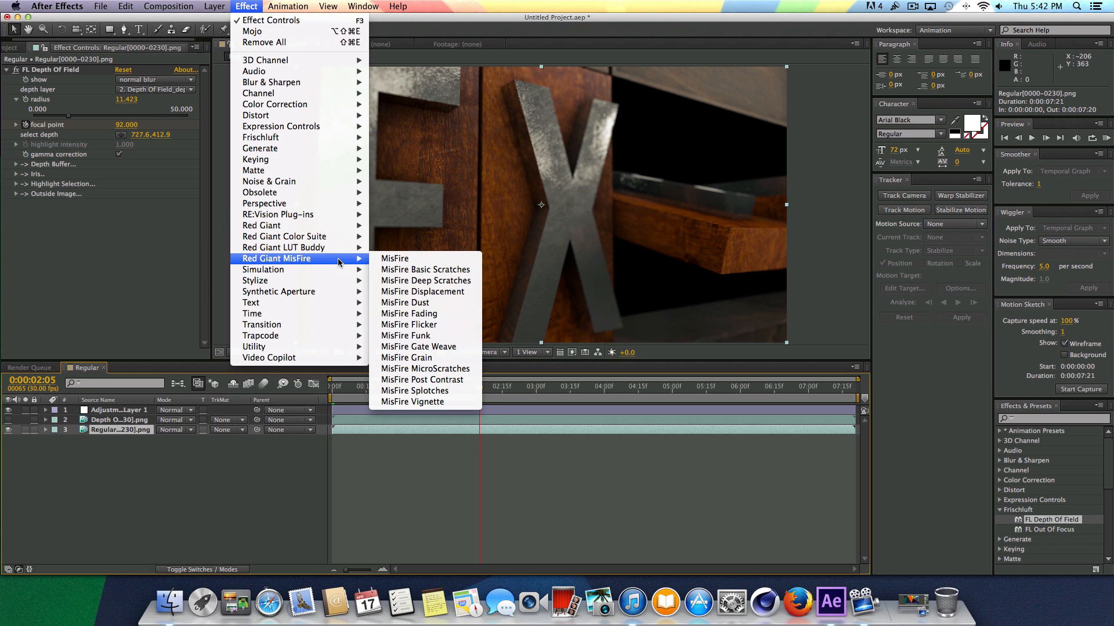
mouse_move(345, 215)
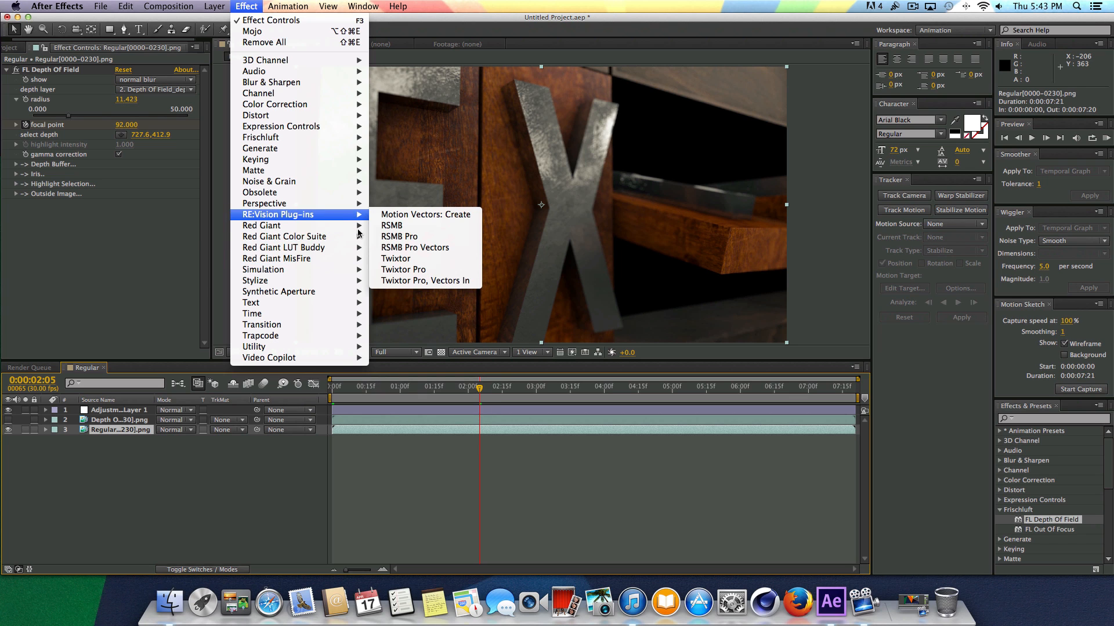
left_click(388, 237)
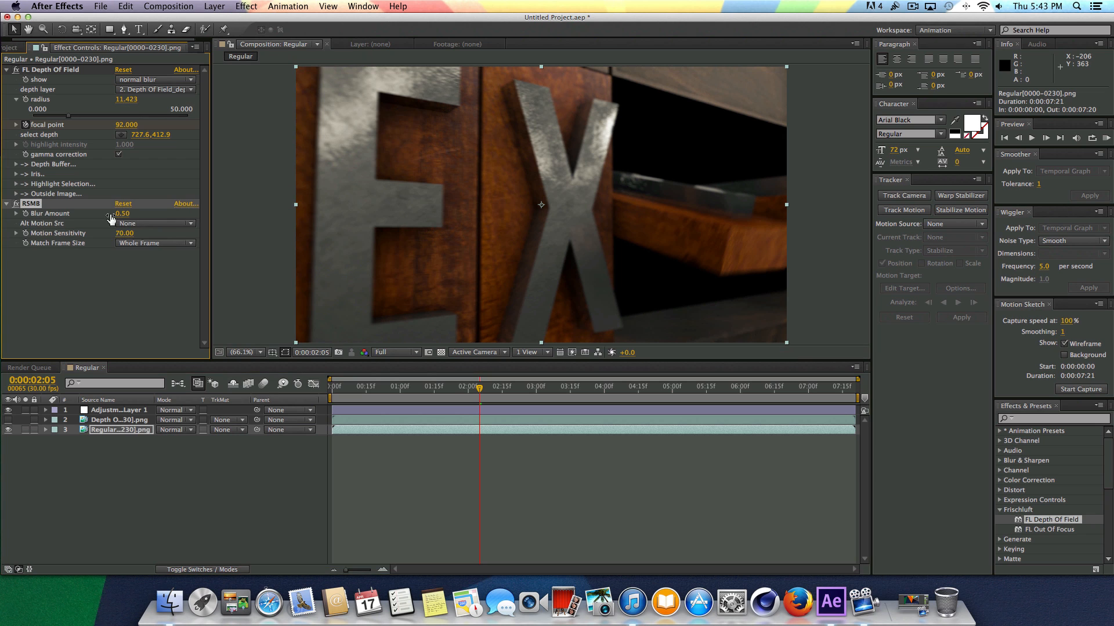
- Check the motion blur at 0:00:02:19 and 0:00:03:25, and return to the first frame of the composition
left_click_drag(478, 388, 511, 399)
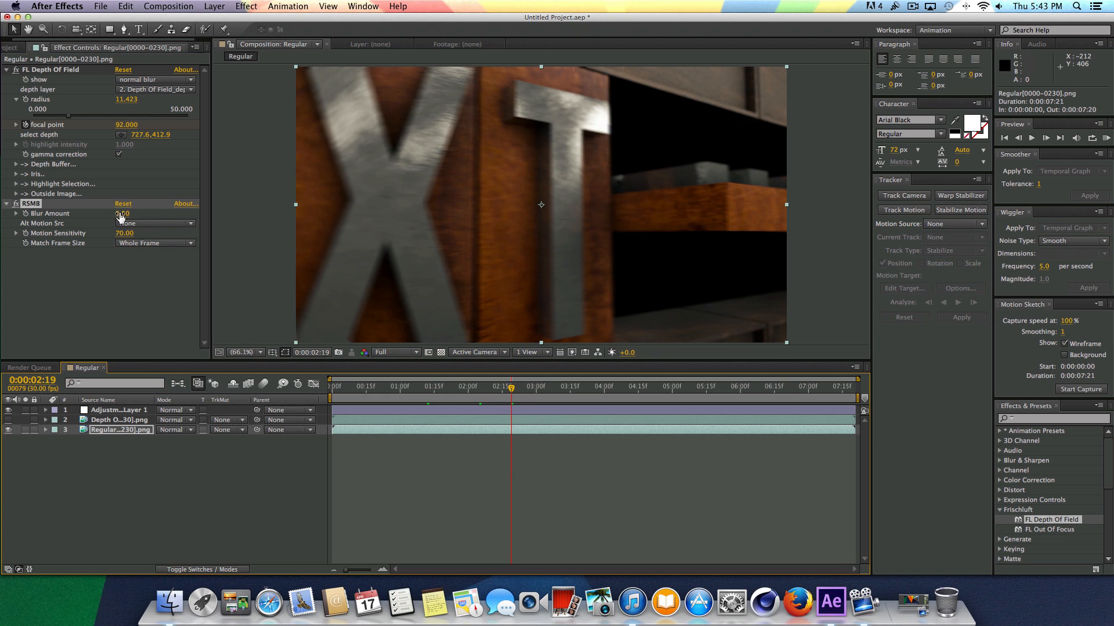
left_click_drag(513, 394, 592, 384)
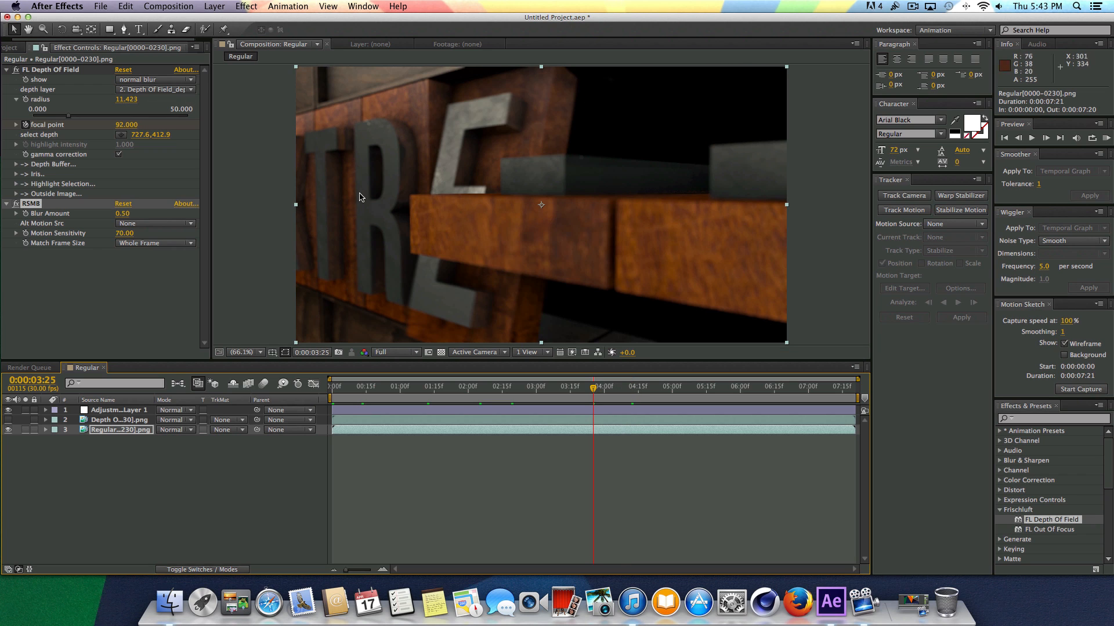
left_click_drag(588, 390, 323, 380)
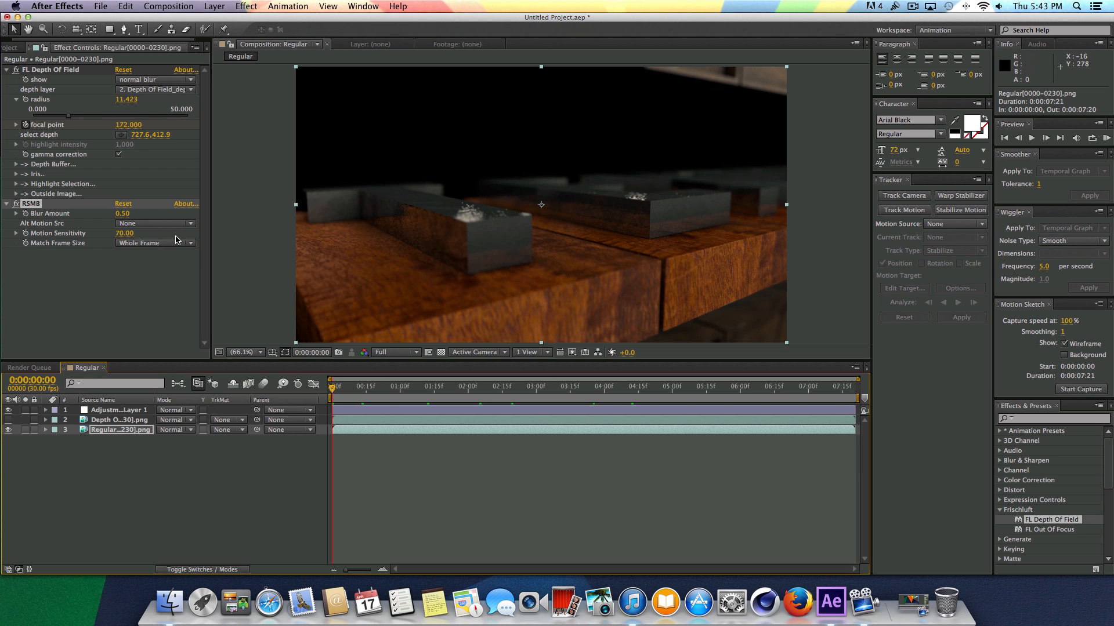
left_click(101, 6)
left_click(81, 6)
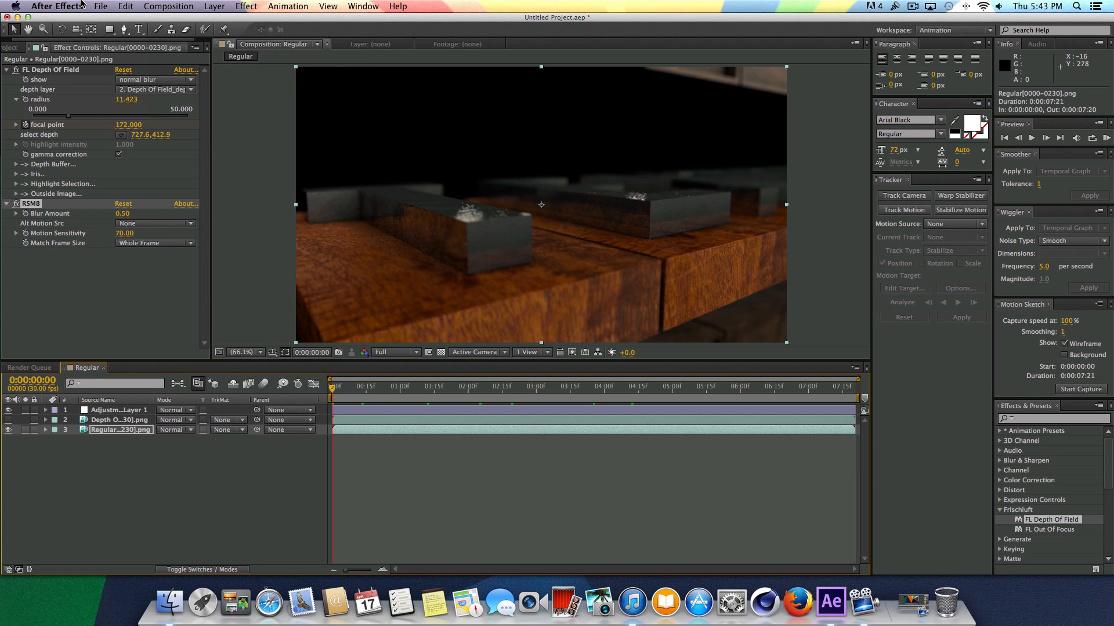